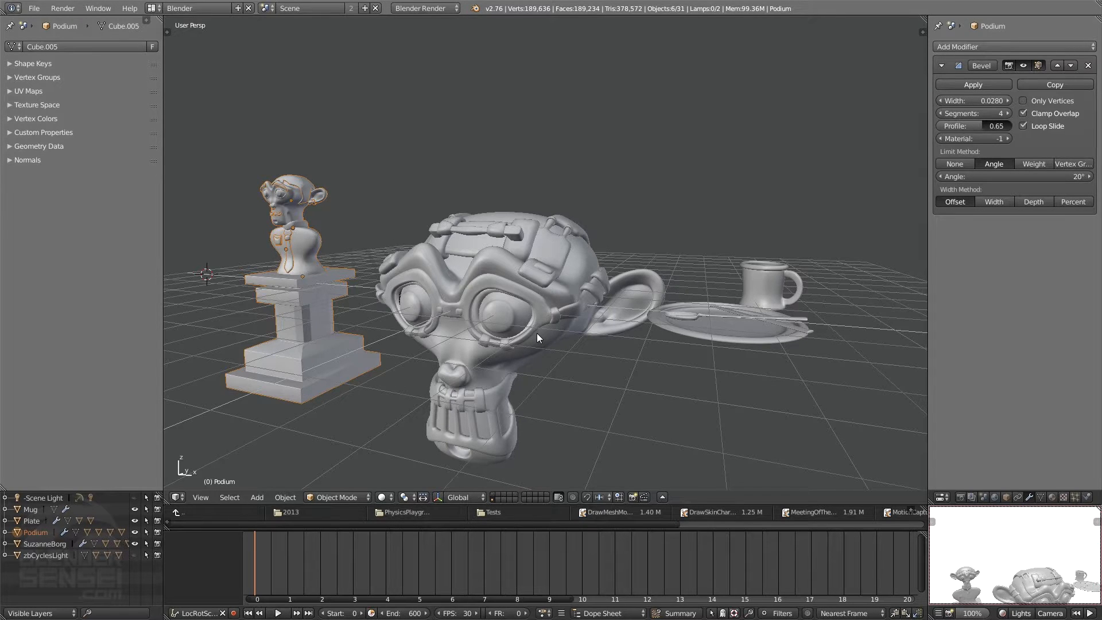
- Duplicate the plate together with its knife and spoon and place the copy behind the mug
{"action": "middle_click_drag", "start_coordinate": [615, 343], "coordinate": [567, 305], "text": "shift"}
{"action": "scroll", "coordinate": [567, 300], "scroll_direction": "up", "scroll_amount": 3}
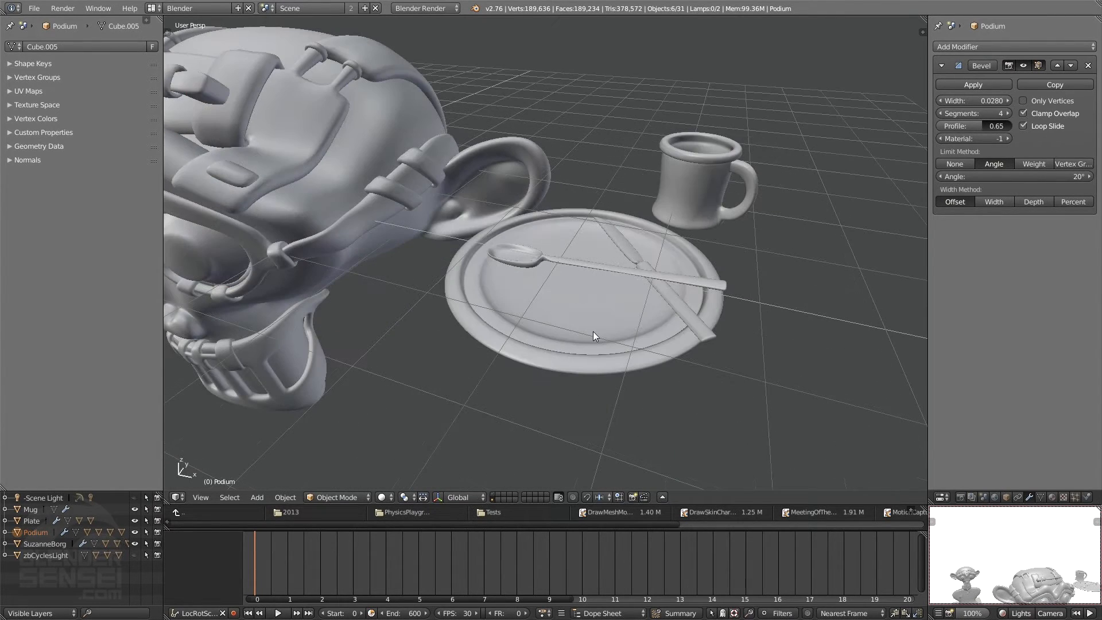
{"action": "scroll", "coordinate": [573, 307], "scroll_direction": "down", "scroll_amount": 3}
{"action": "right_click", "coordinate": [588, 295]}
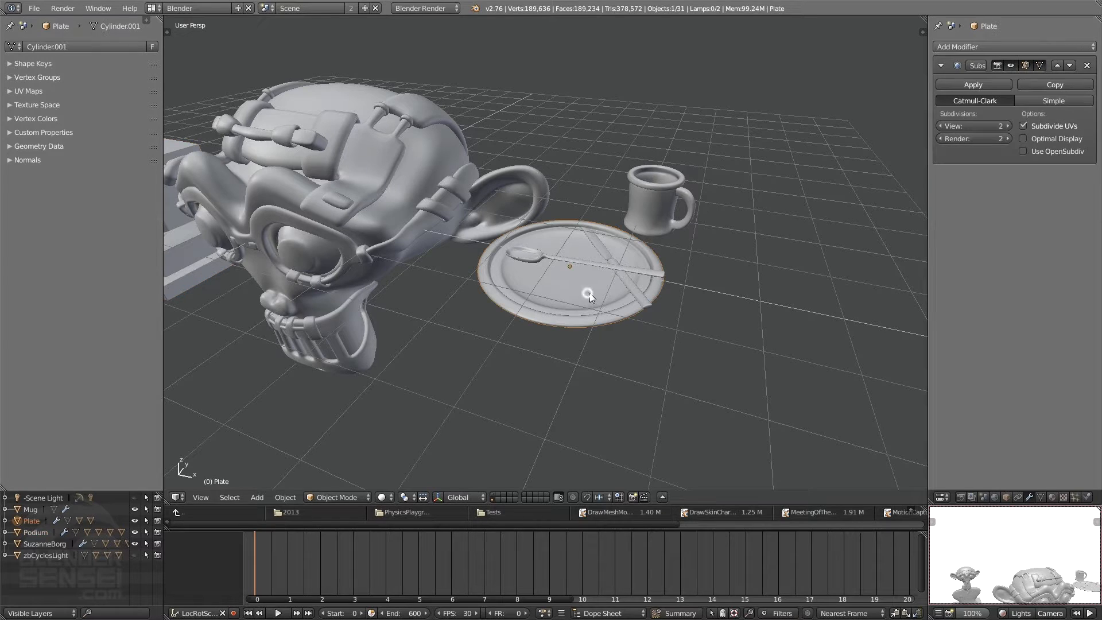
{"action": "right_click", "coordinate": [605, 253], "text": "shift"}
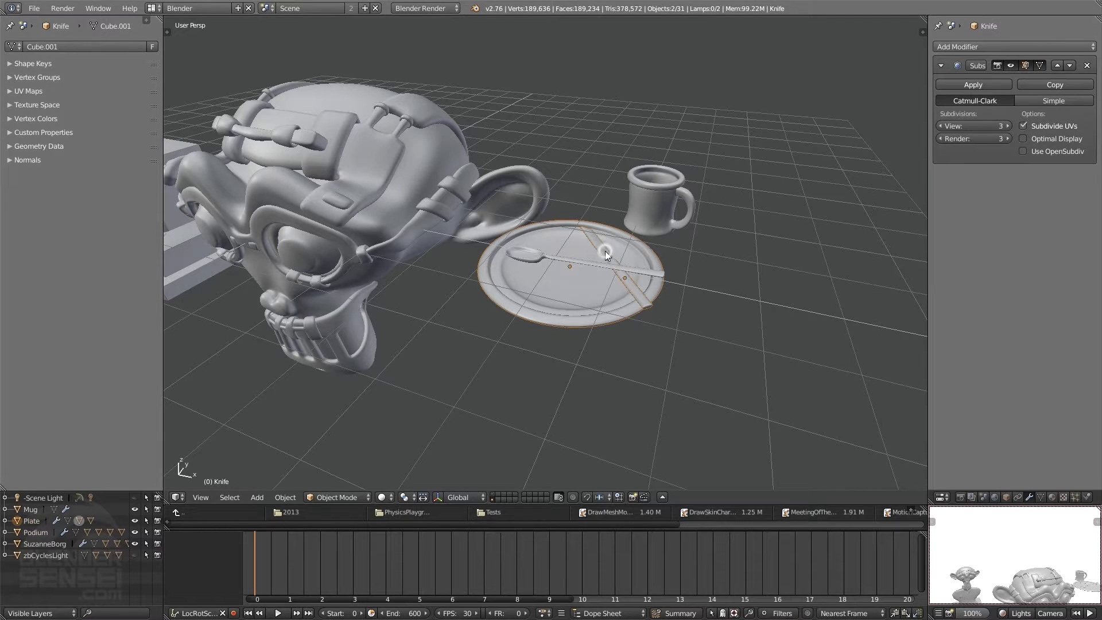
{"action": "right_click", "coordinate": [539, 257], "text": "shift"}
{"action": "key", "text": "shift+d"}
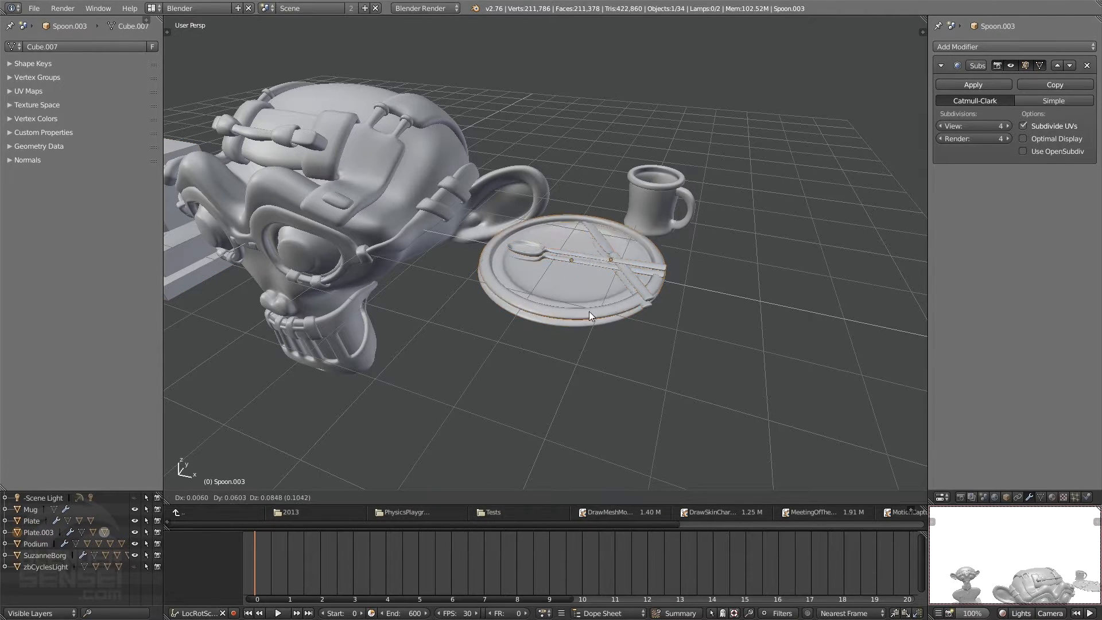
{"action": "left_click", "coordinate": [610, 172]}
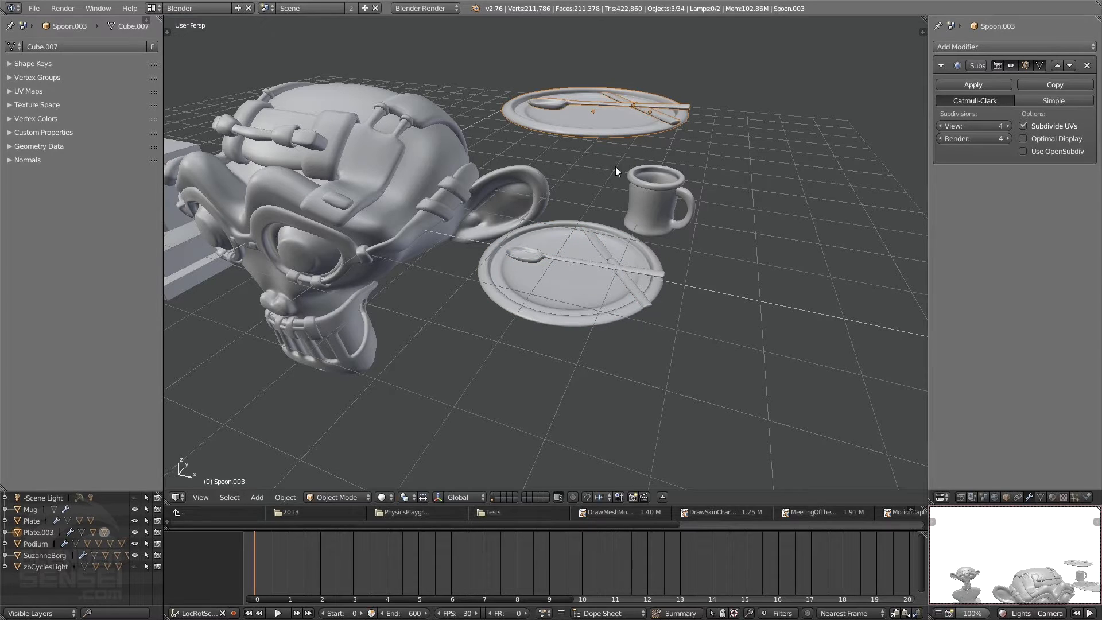
- Move the duplicated plate, knife and spoon to layer 1 and display that layer
{"action": "key", "text": "m"}
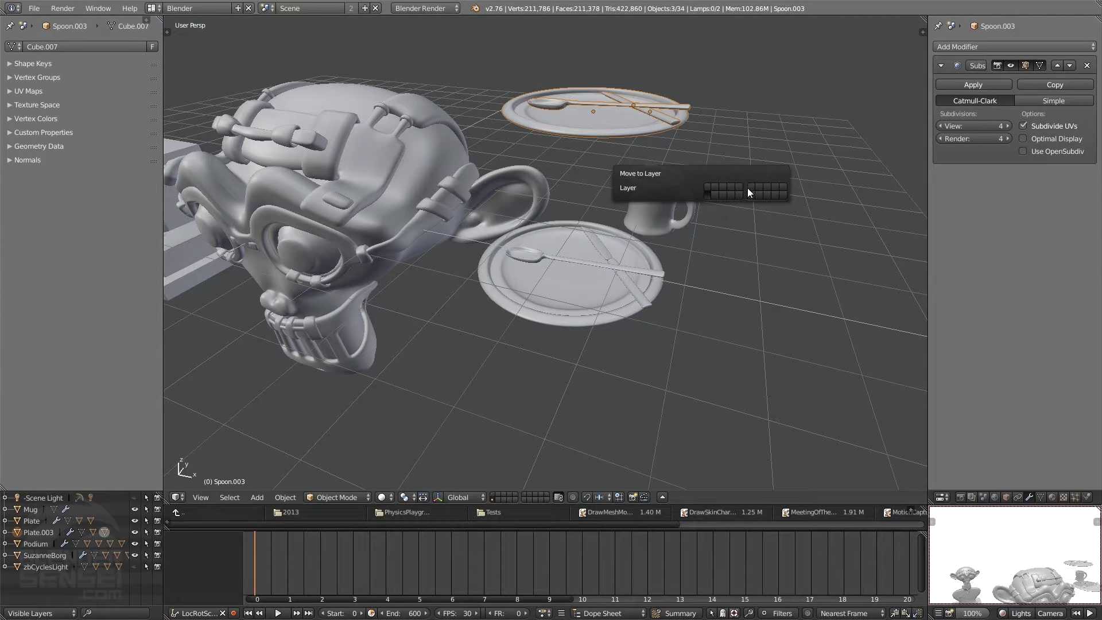
{"action": "left_click", "coordinate": [707, 188]}
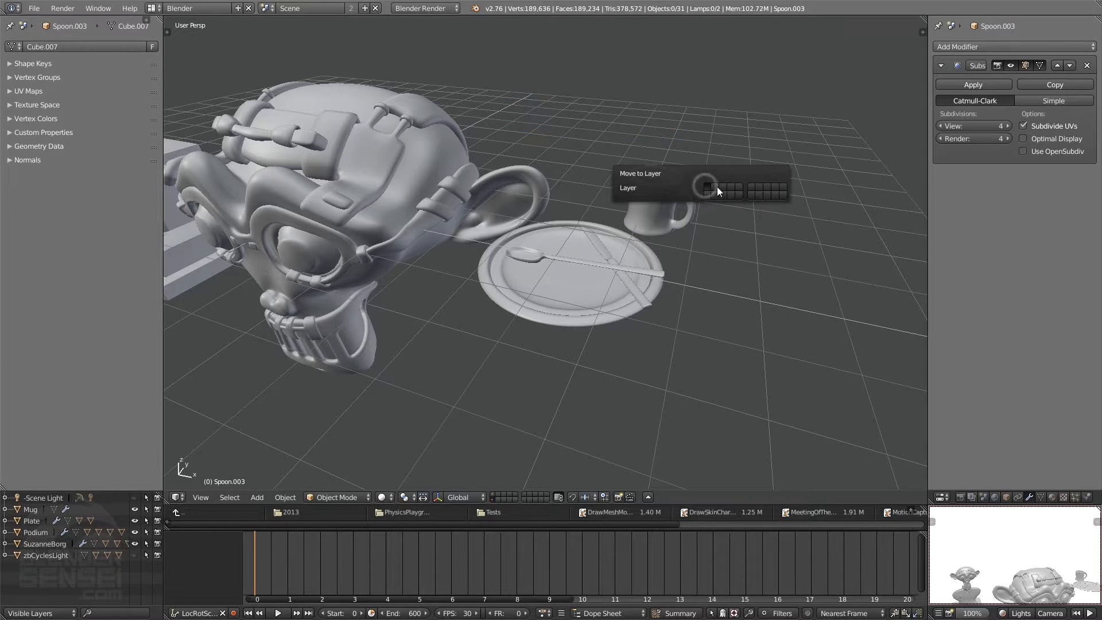
{"action": "left_click", "coordinate": [492, 494]}
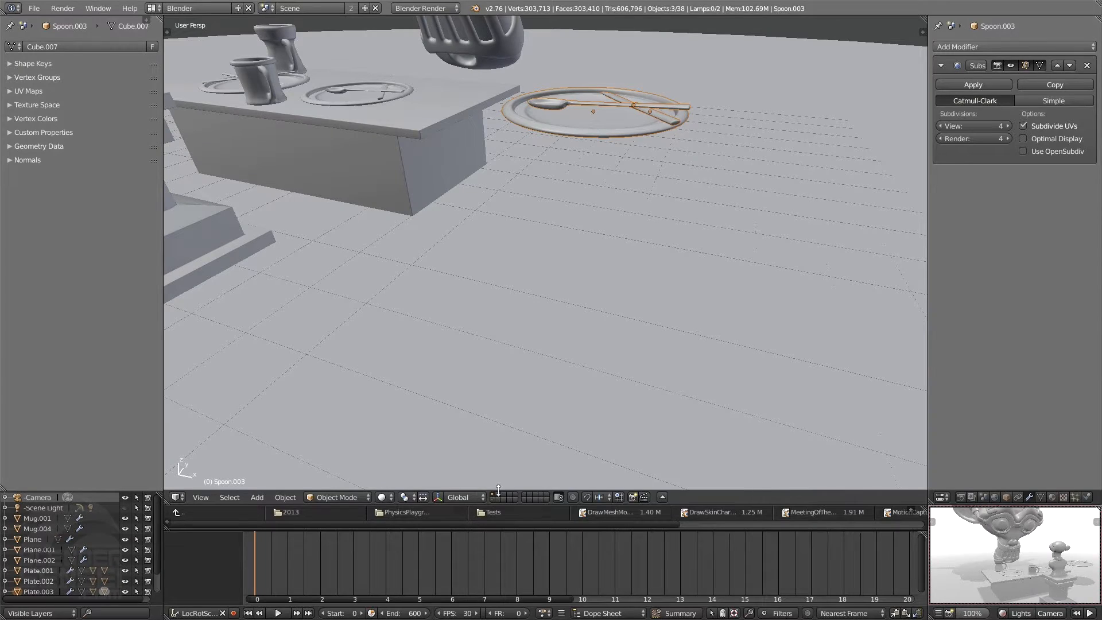
- Enlarge the outliner upward so that it lists all objects on the displayed layer
{"action": "scroll", "coordinate": [546, 318], "scroll_direction": "down", "scroll_amount": 1}
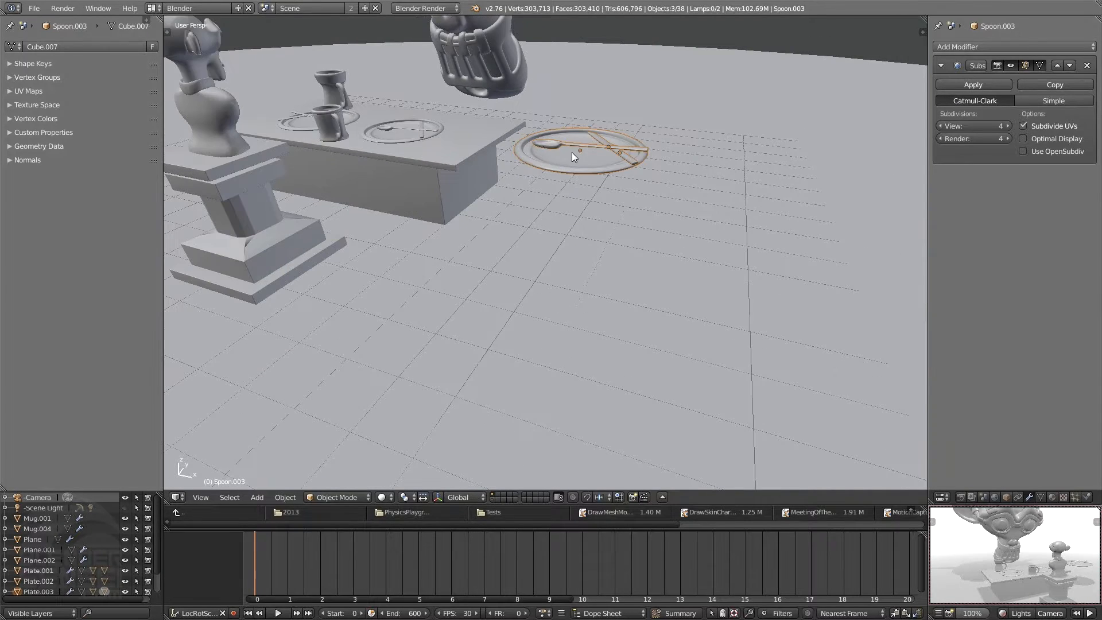
{"action": "middle_click_drag", "start_coordinate": [572, 153], "coordinate": [639, 291], "text": "shift"}
{"action": "scroll", "coordinate": [627, 250], "scroll_direction": "up", "scroll_amount": 1}
{"action": "scroll", "coordinate": [622, 228], "scroll_direction": "down", "scroll_amount": 2}
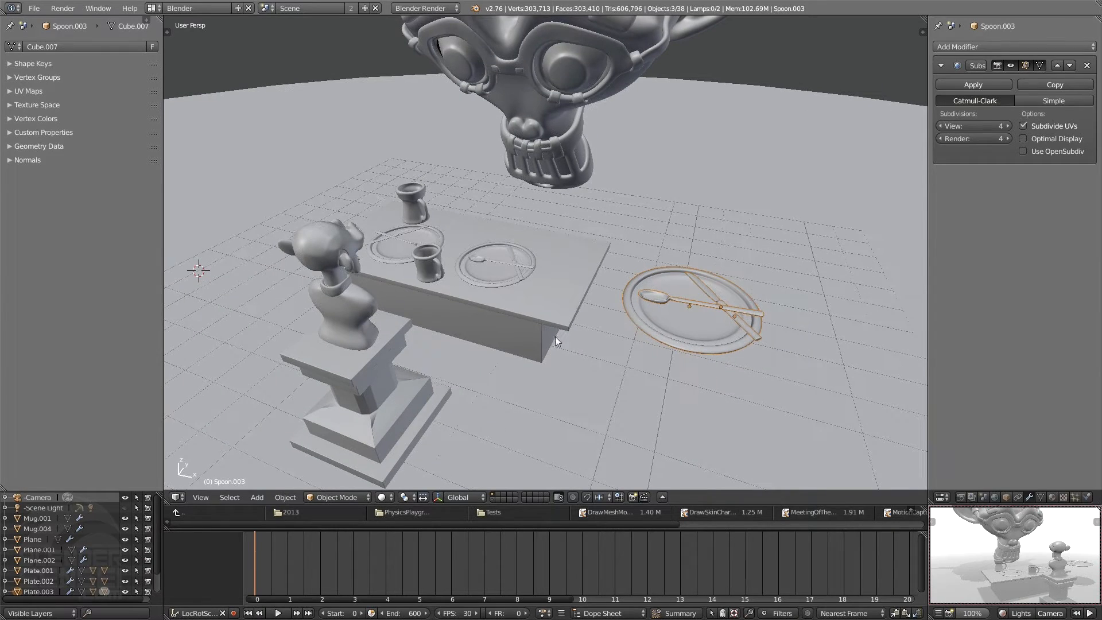
{"action": "middle_click_drag", "start_coordinate": [525, 257], "coordinate": [446, 308]}
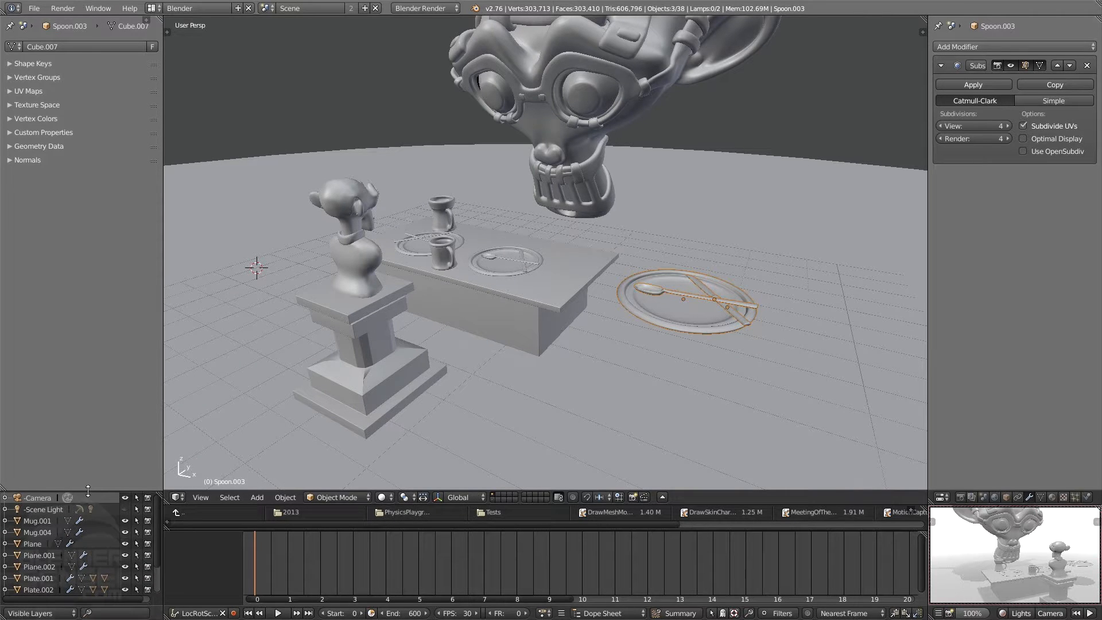
{"action": "left_click_drag", "start_coordinate": [89, 492], "coordinate": [92, 217]}
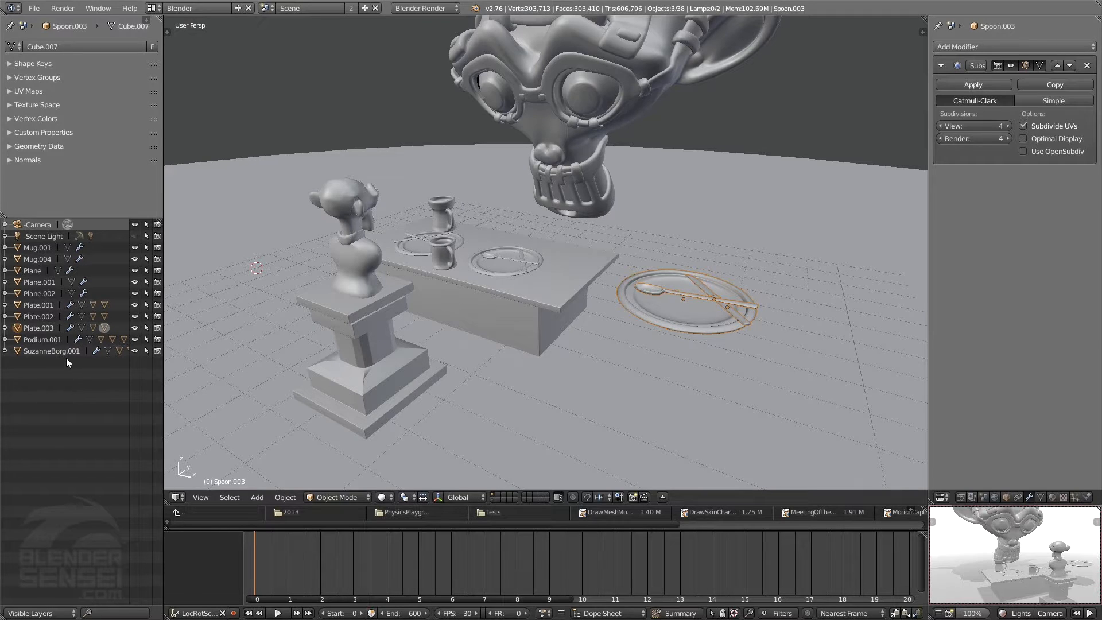
- Examine the table scene, comparing the plates, cutlery and mugs on the table with the duplicated set beside it
{"action": "middle_click_drag", "start_coordinate": [339, 323], "coordinate": [339, 326]}
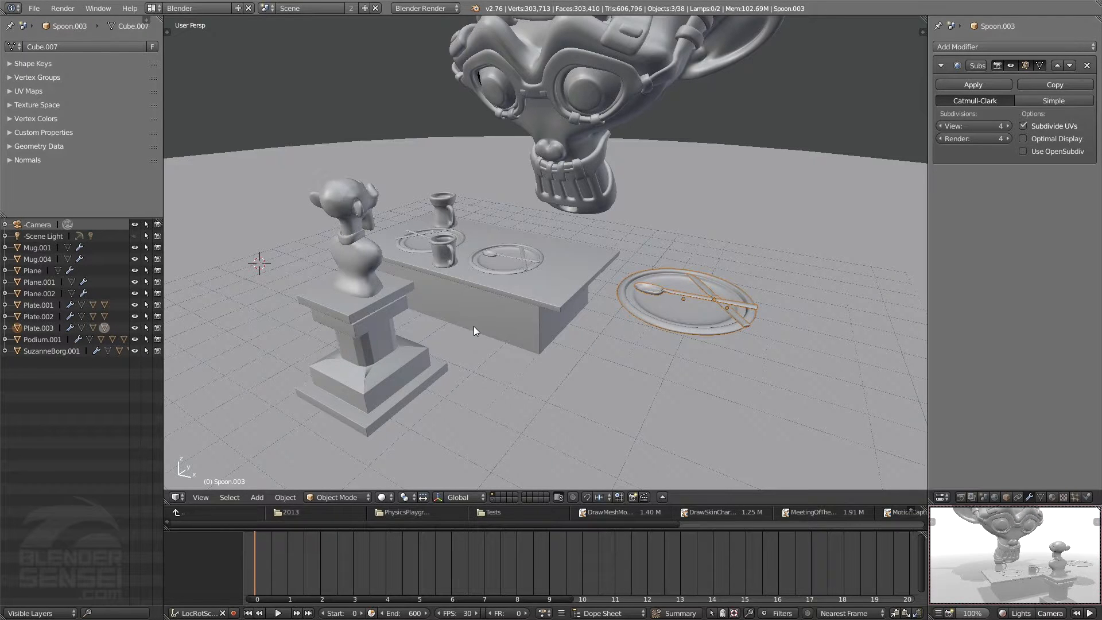
{"action": "middle_click_drag", "start_coordinate": [474, 326], "coordinate": [480, 312]}
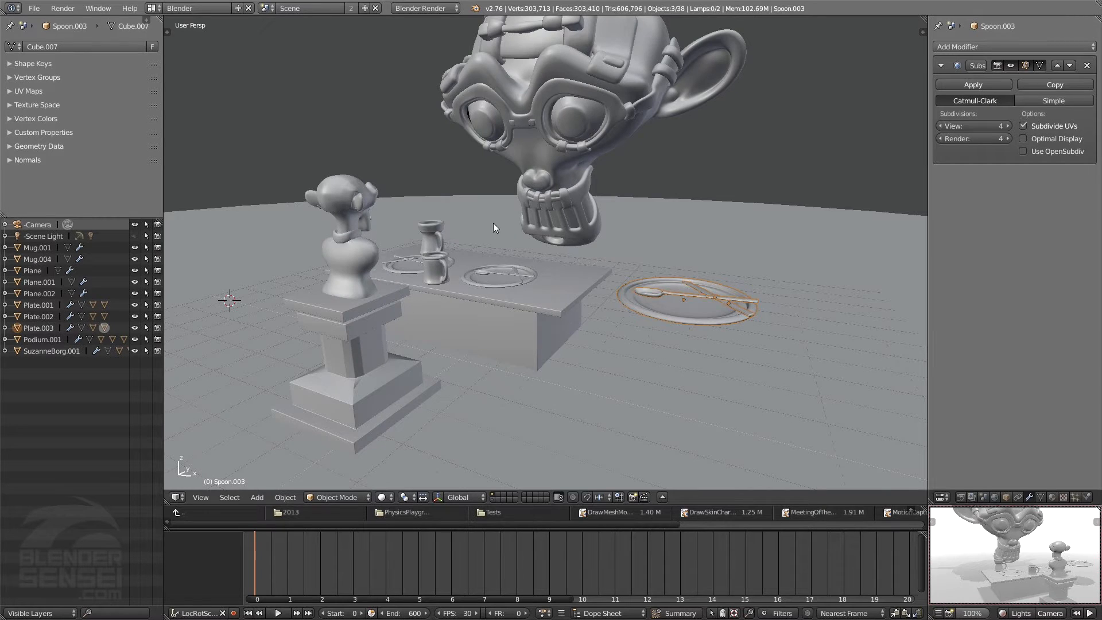
{"action": "middle_click_drag", "start_coordinate": [494, 223], "coordinate": [475, 260]}
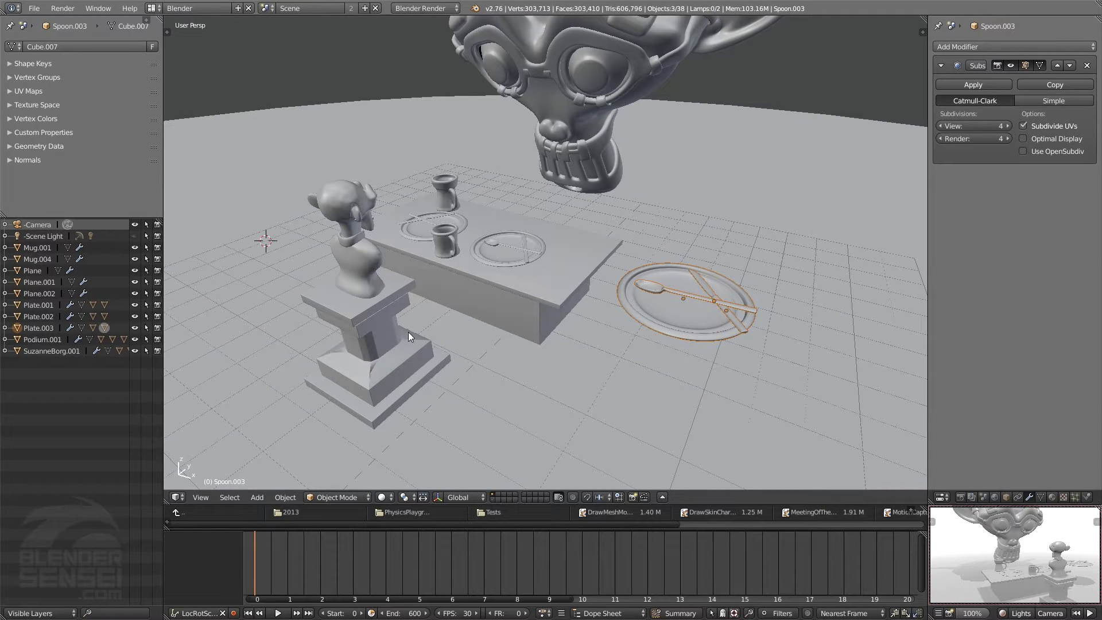
{"action": "middle_click_drag", "start_coordinate": [563, 315], "coordinate": [577, 315]}
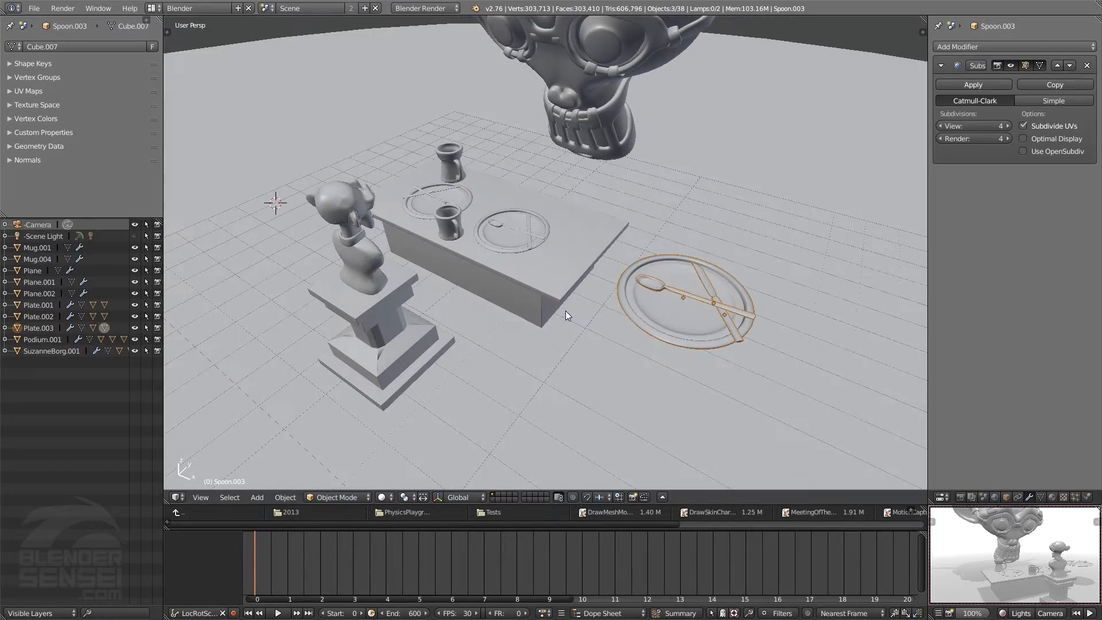
{"action": "middle_click_drag", "start_coordinate": [566, 311], "coordinate": [467, 367]}
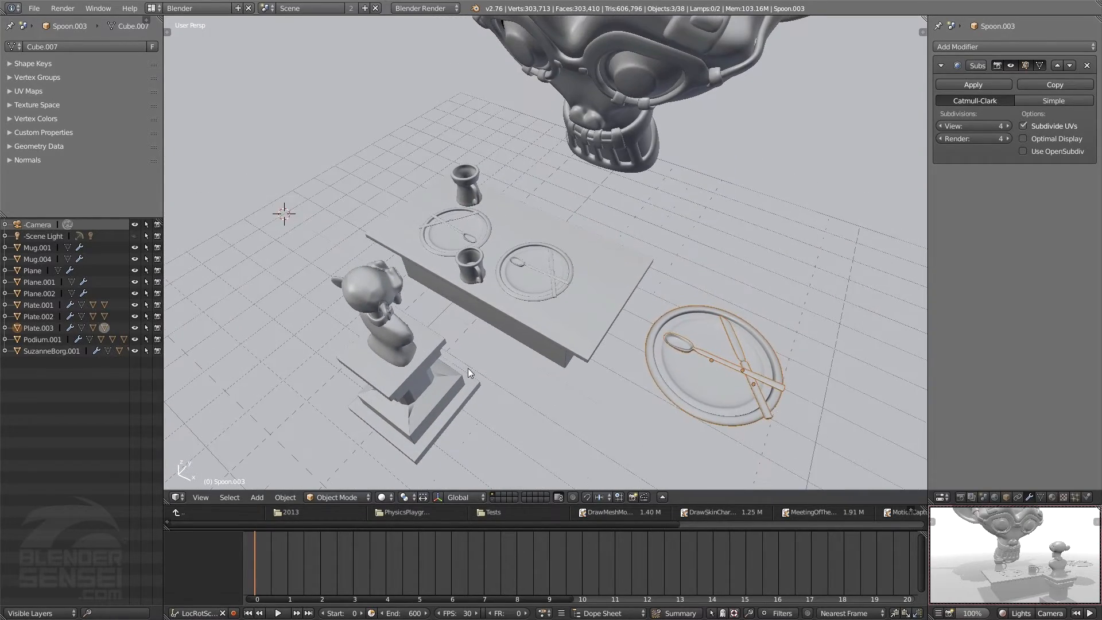
{"action": "middle_click_drag", "start_coordinate": [545, 350], "coordinate": [504, 249]}
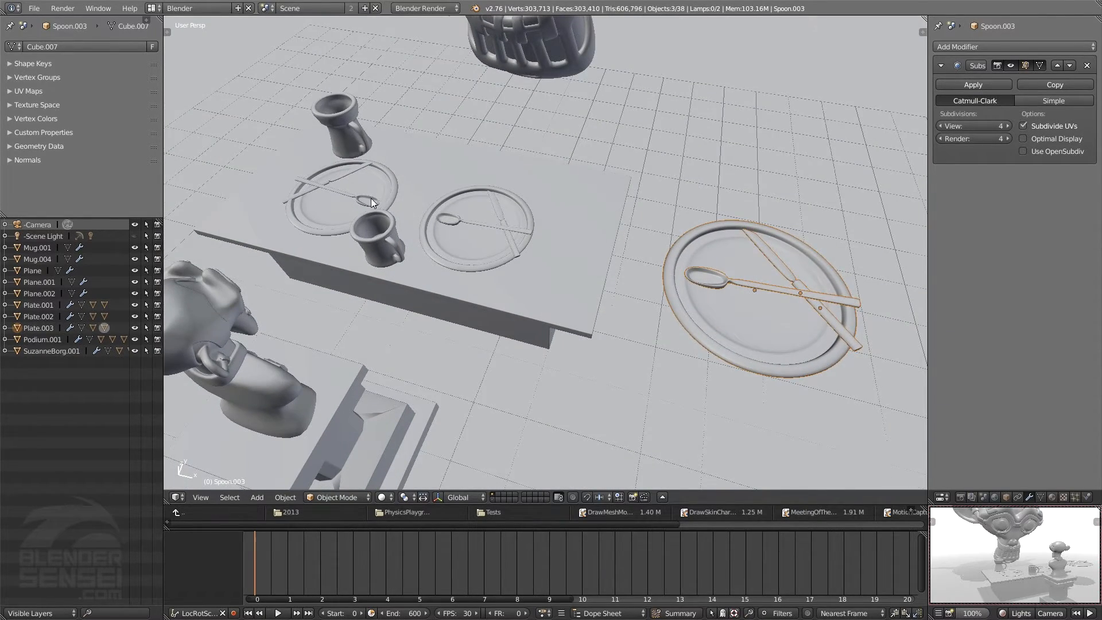
{"action": "scroll", "coordinate": [371, 198], "scroll_direction": "down", "scroll_amount": 5}
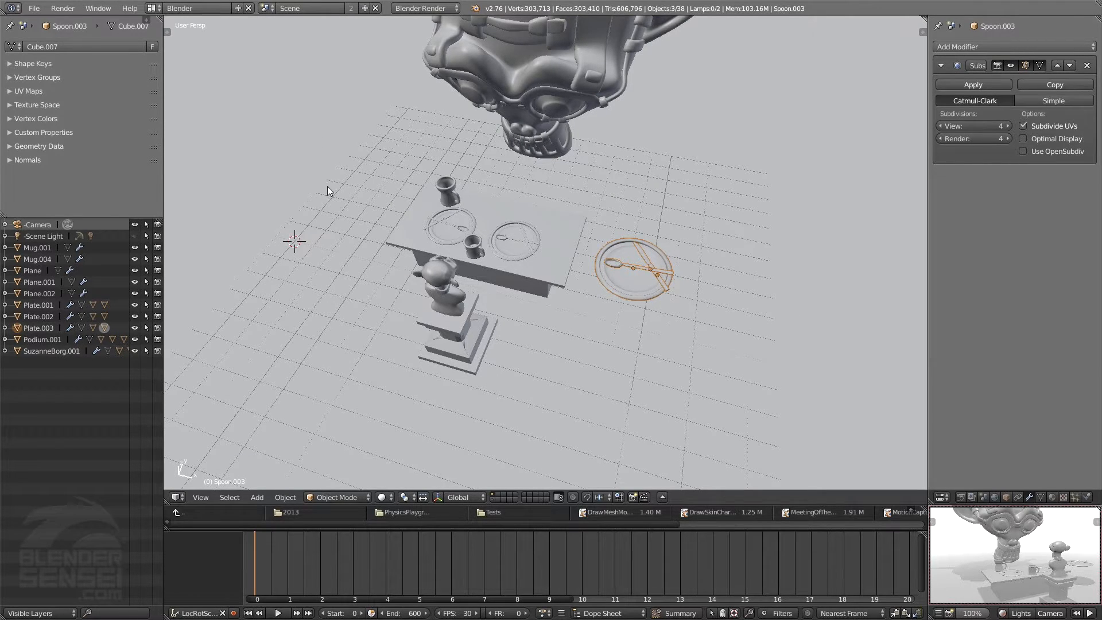
{"action": "key", "text": "KP_Decimal"}
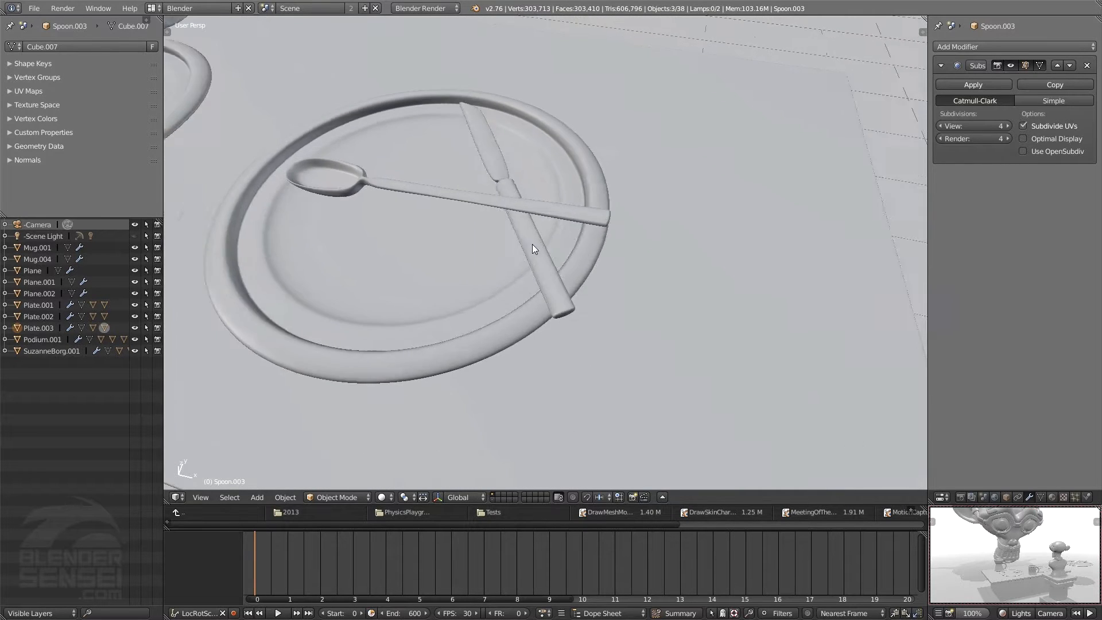
{"action": "scroll", "coordinate": [532, 244], "scroll_direction": "down", "scroll_amount": 5}
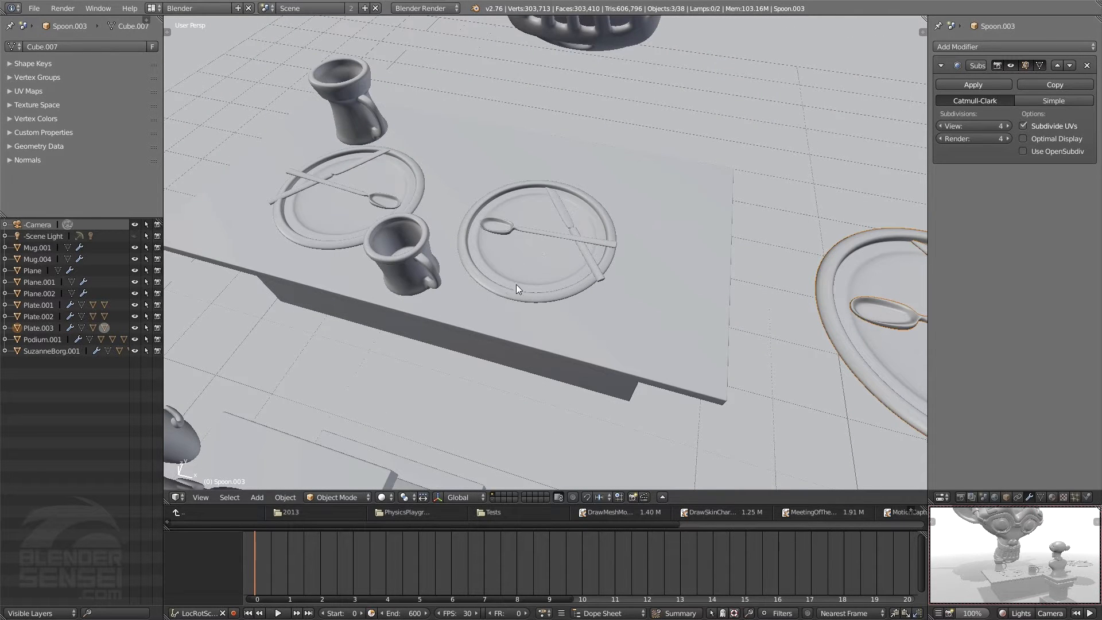
{"action": "scroll", "coordinate": [567, 226], "scroll_direction": "down", "scroll_amount": 2}
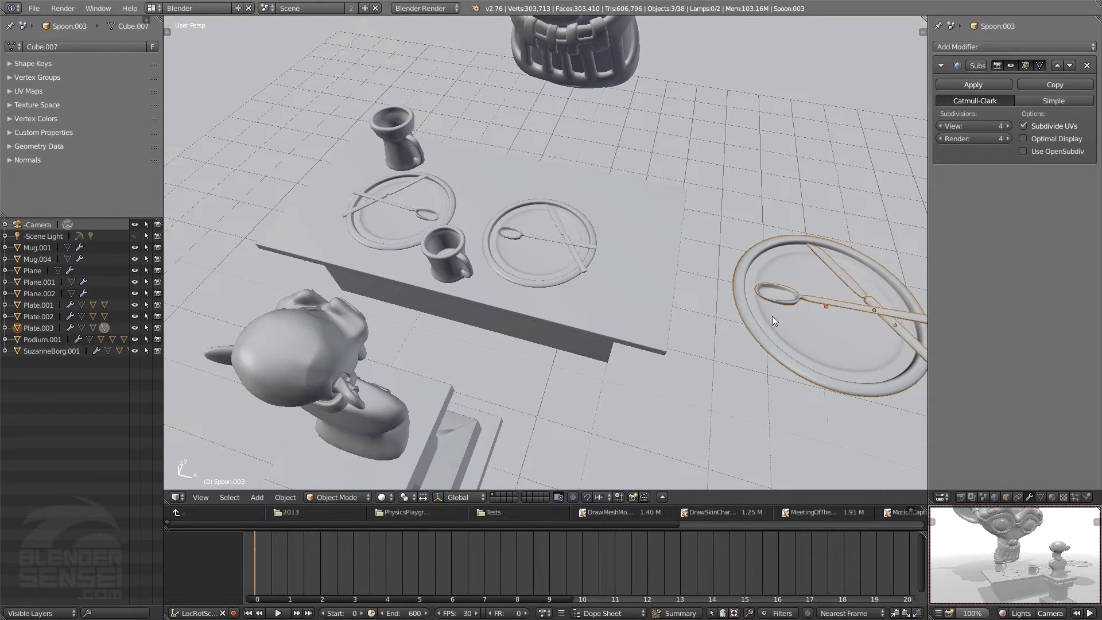
{"action": "scroll", "coordinate": [546, 252], "scroll_direction": "up", "scroll_amount": 2}
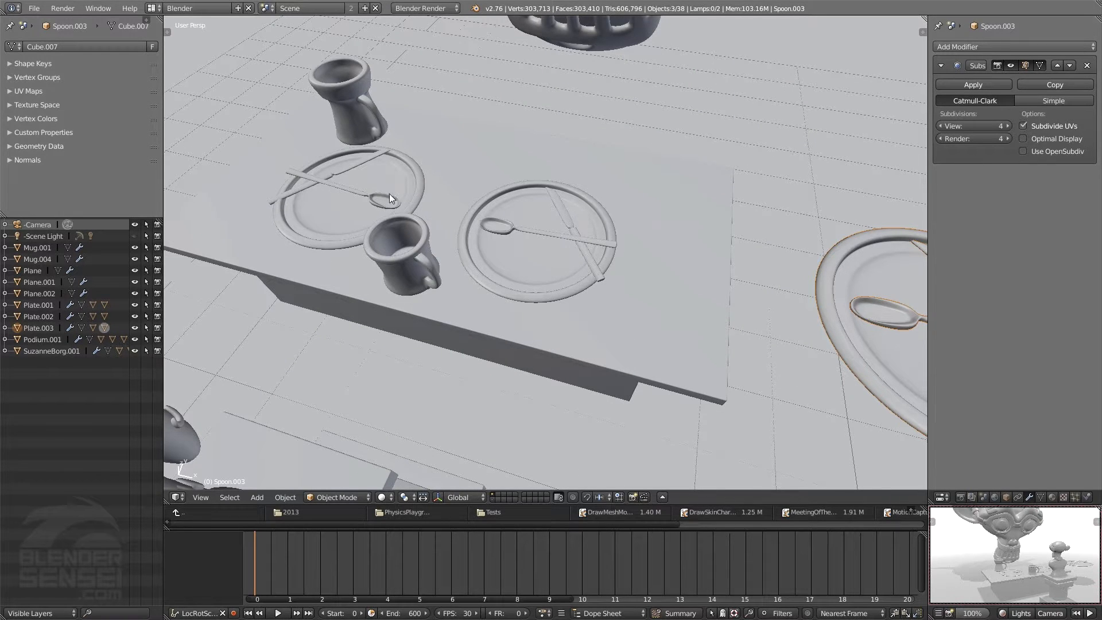
{"action": "mouse_move", "coordinate": [484, 230]}
{"action": "middle_mouse_down"}
{"action": "mouse_move", "coordinate": [508, 243]}
{"action": "mouse_move", "coordinate": [496, 220]}
{"action": "middle_mouse_up"}
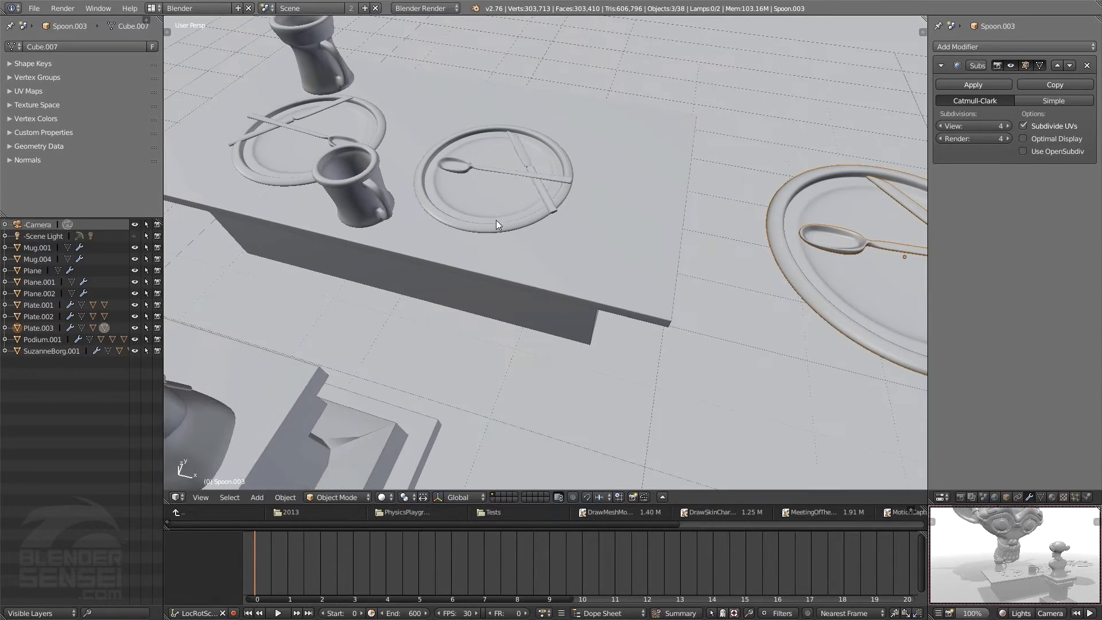
- Display layer 11 with the original models and put the original plate's mesh into Edit Mode
{"action": "left_click", "coordinate": [492, 501]}
{"action": "scroll", "coordinate": [501, 363], "scroll_direction": "down", "scroll_amount": 8}
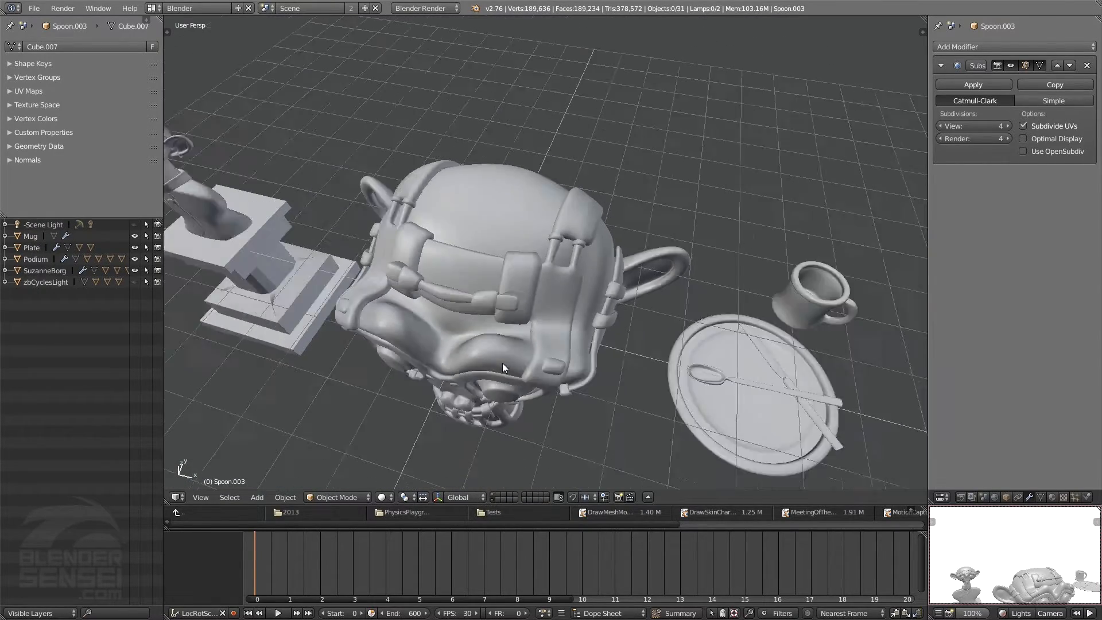
{"action": "middle_click_drag", "start_coordinate": [522, 348], "coordinate": [534, 307]}
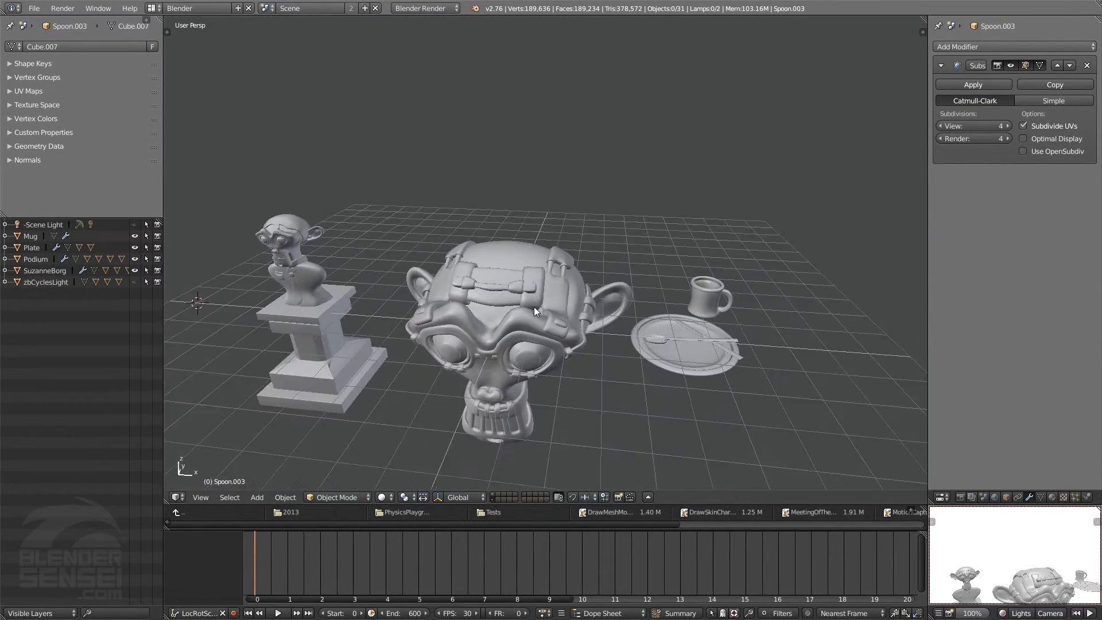
{"action": "scroll", "coordinate": [536, 307], "scroll_direction": "up", "scroll_amount": 4}
{"action": "middle_click_drag", "start_coordinate": [578, 335], "coordinate": [477, 198]}
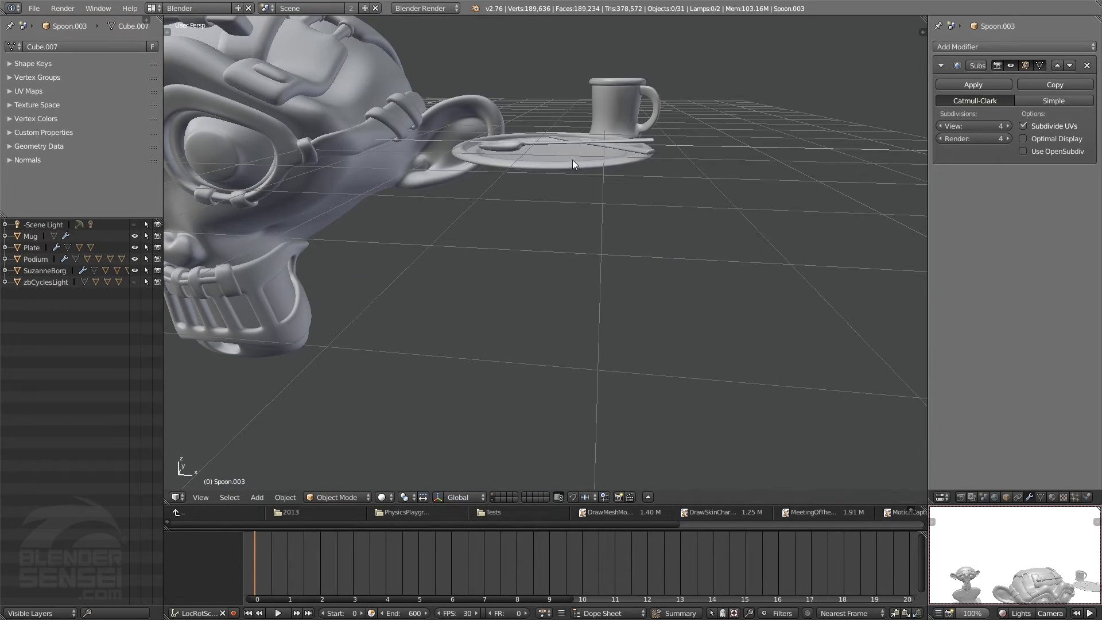
{"action": "right_click", "coordinate": [572, 159]}
{"action": "scroll", "coordinate": [569, 165], "scroll_direction": "up", "scroll_amount": 3}
{"action": "key", "text": "Tab"}
{"action": "middle_click_drag", "start_coordinate": [569, 173], "coordinate": [584, 262]}
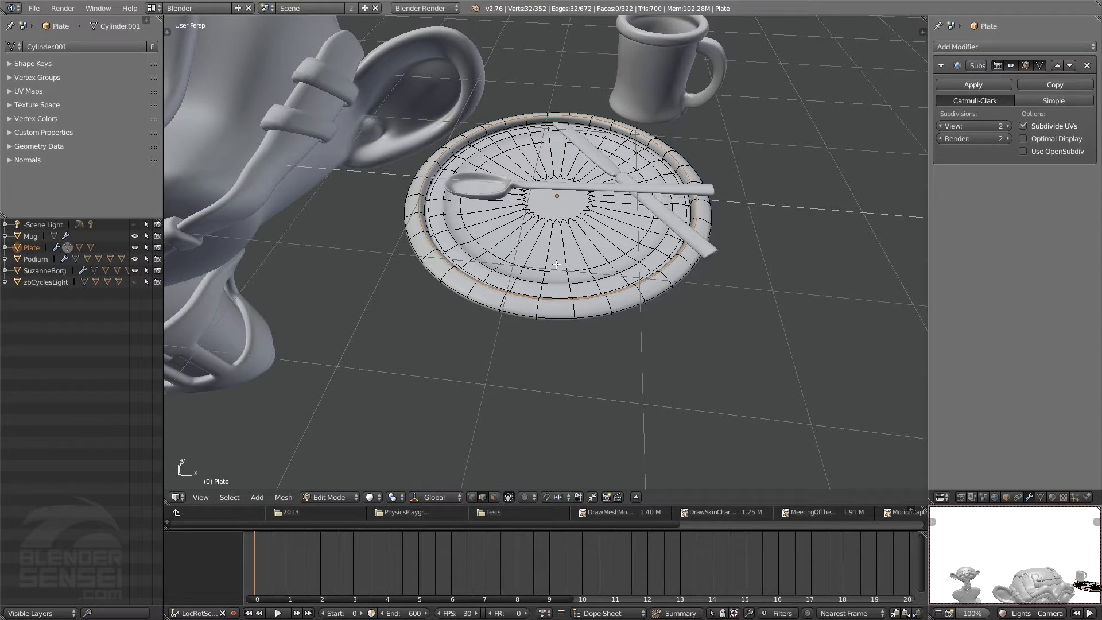
- Select the face loop around the plate's outer rim and extrude its faces individually outward by about 0.088
{"action": "key", "text": "3"}
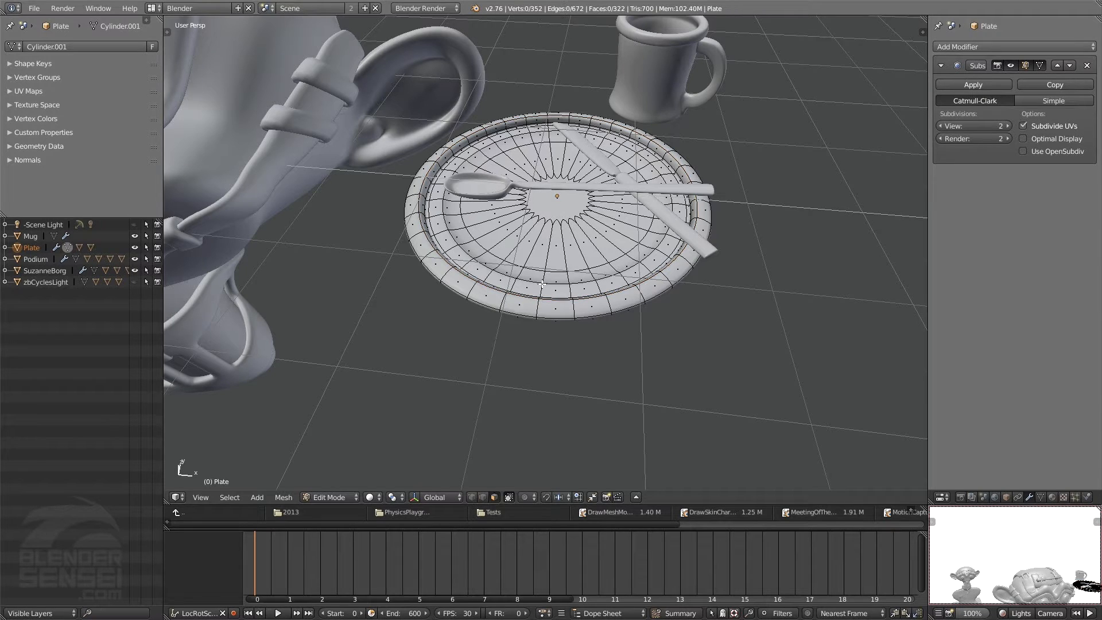
{"action": "right_click", "coordinate": [427, 254], "text": "alt"}
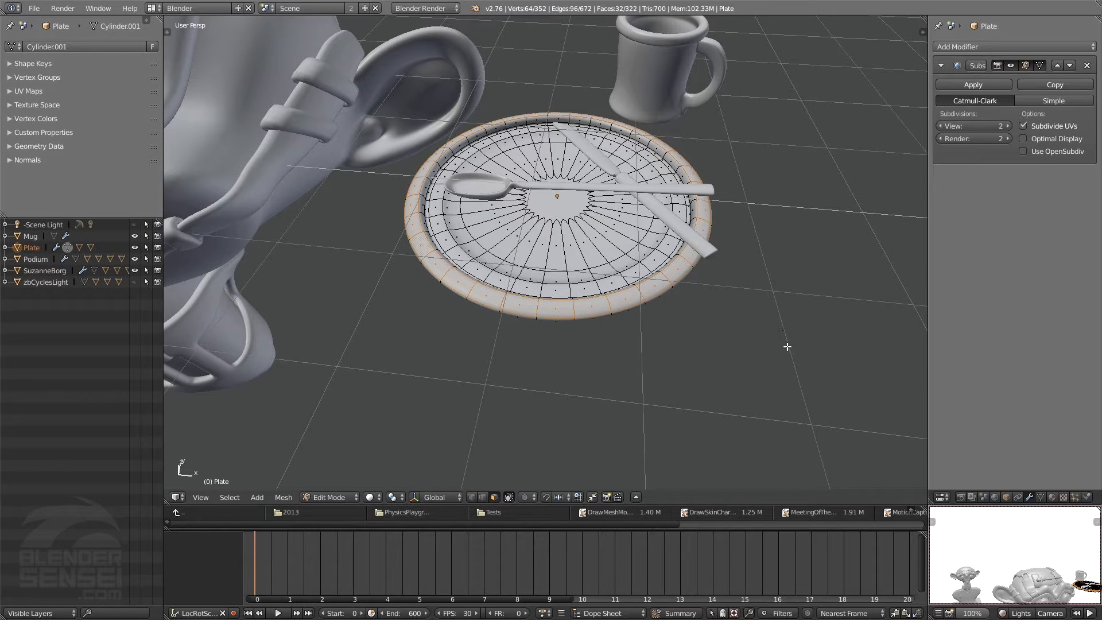
{"action": "key", "text": "alt+e"}
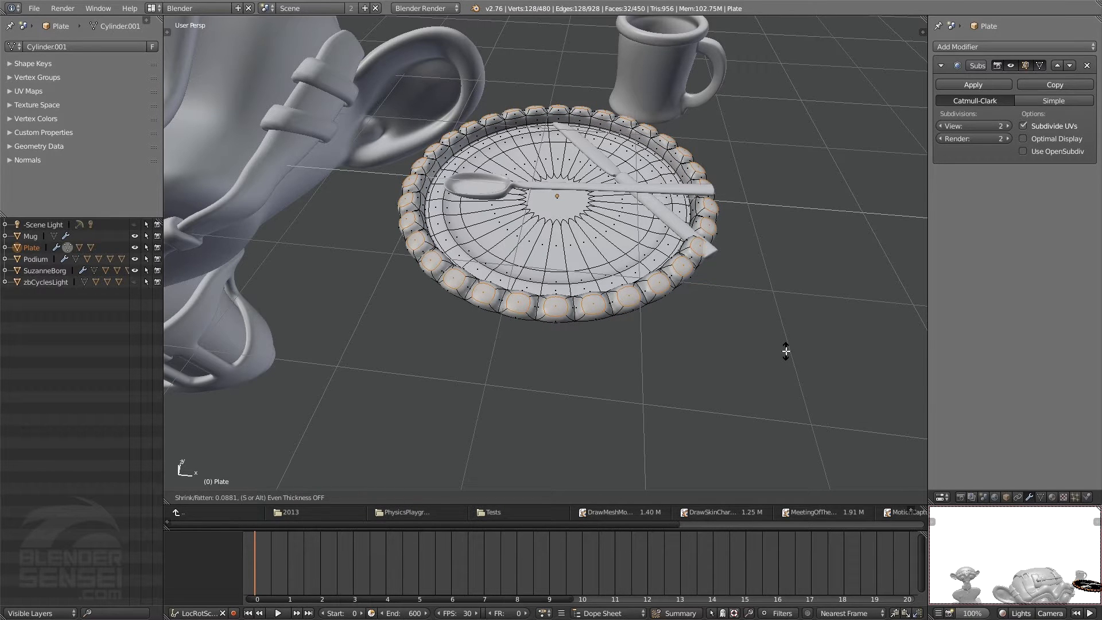
{"action": "left_click", "coordinate": [786, 351]}
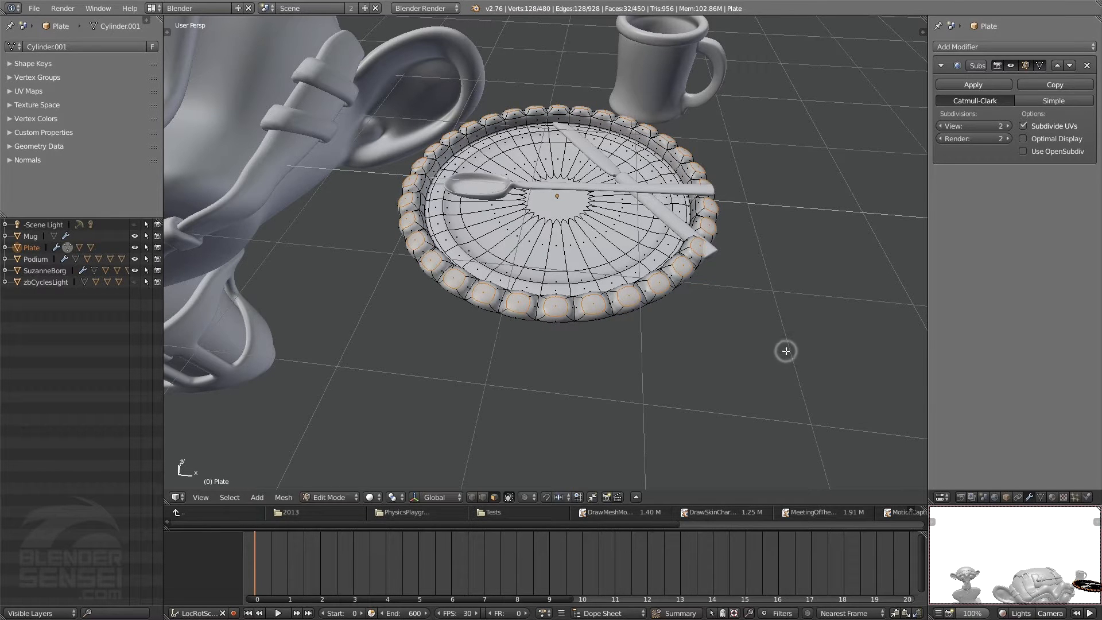
- Set the pivot point to Individual Origins and scale down the extruded rim faces
{"action": "left_click", "coordinate": [400, 498]}
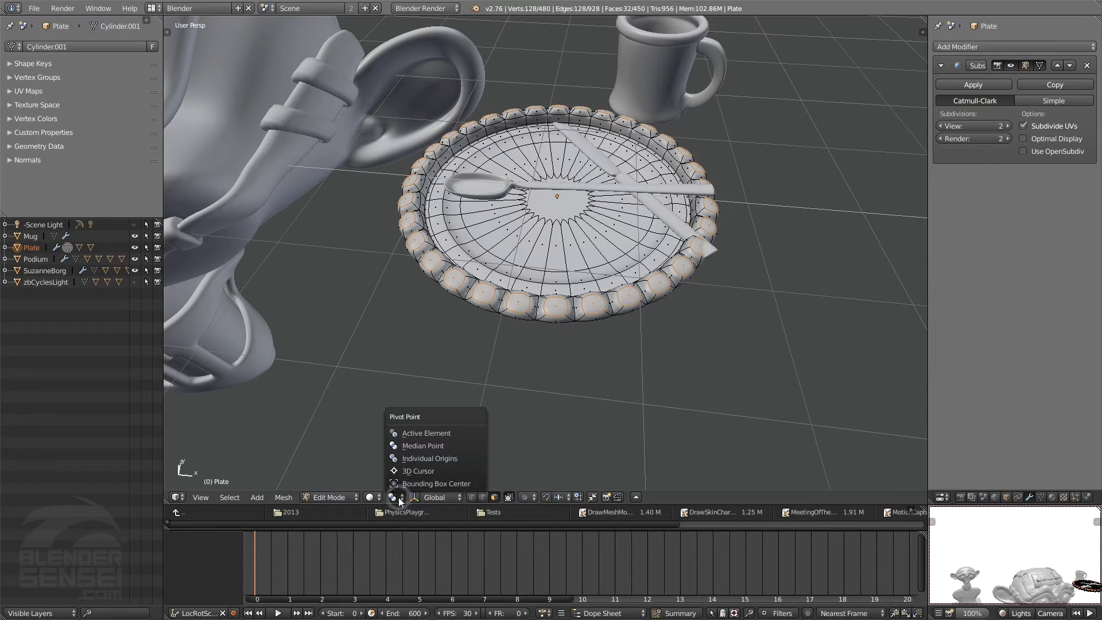
{"action": "left_click", "coordinate": [436, 458]}
{"action": "key", "text": "s"}
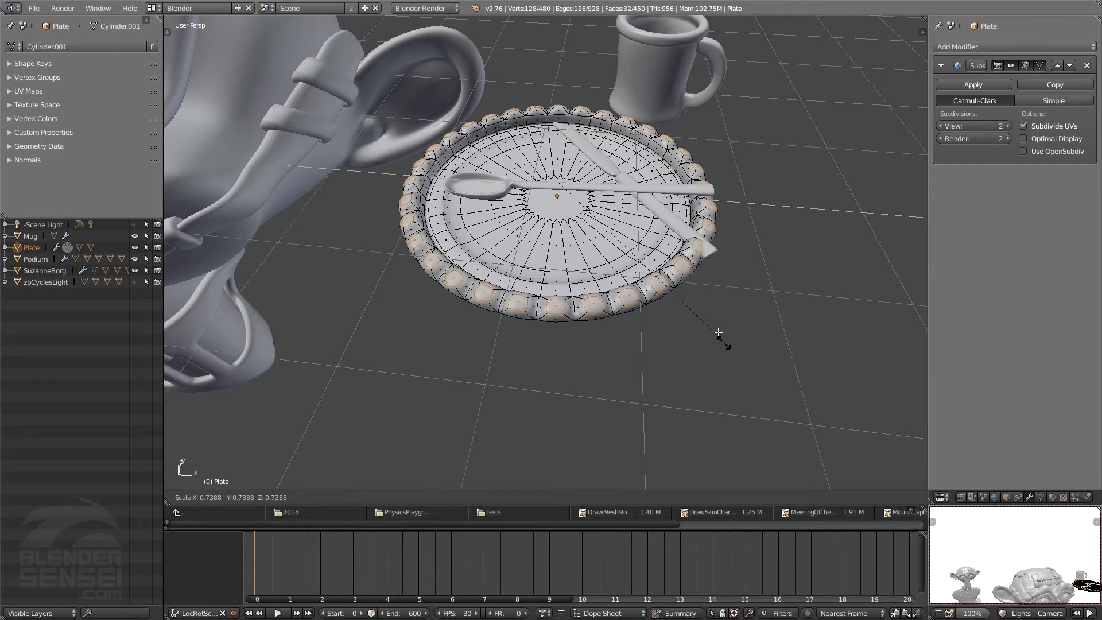
{"action": "left_click", "coordinate": [669, 352]}
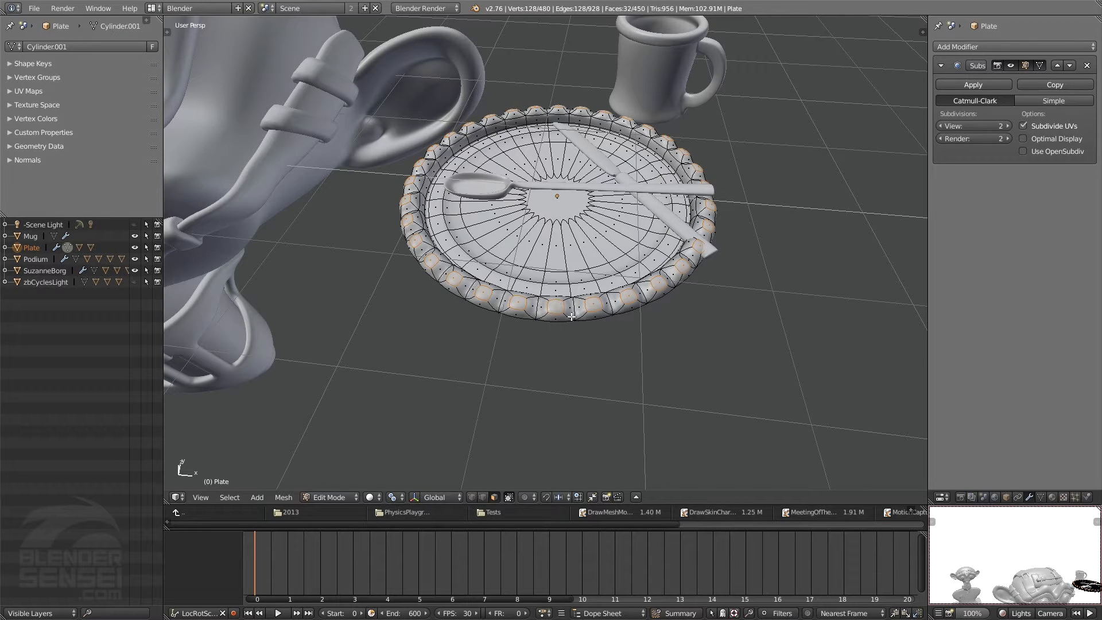
- Scale the plate's extruded rim faces by about 0.69 and lower them about 0.03 along global Z, leaving Edit Mode
{"action": "key", "text": "s"}
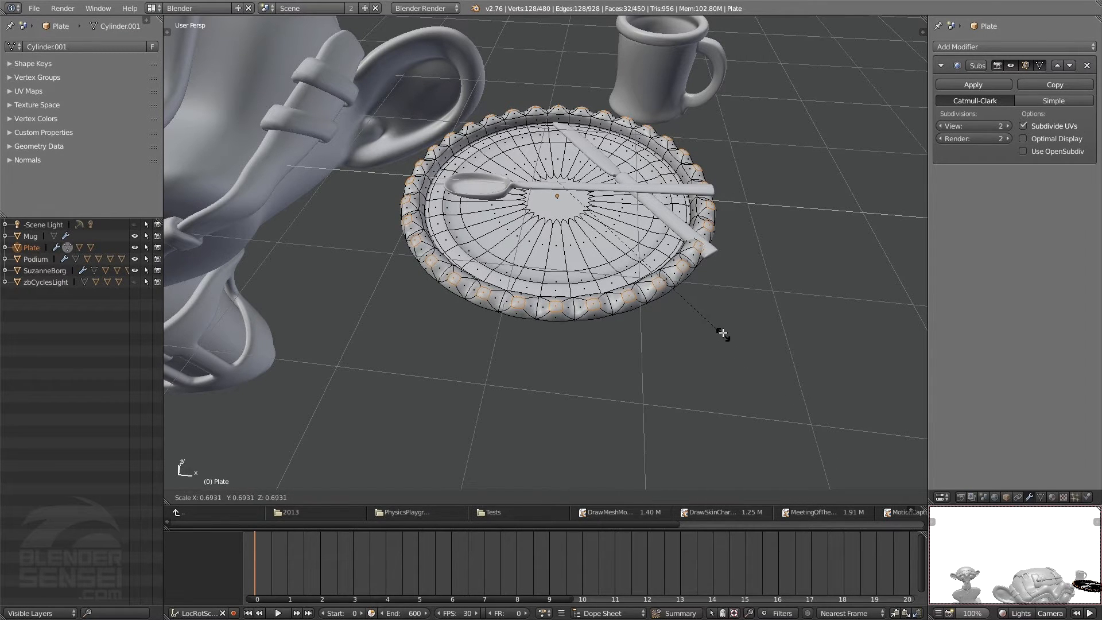
{"action": "left_click", "coordinate": [722, 333]}
{"action": "middle_click_drag", "start_coordinate": [721, 333], "coordinate": [568, 131]}
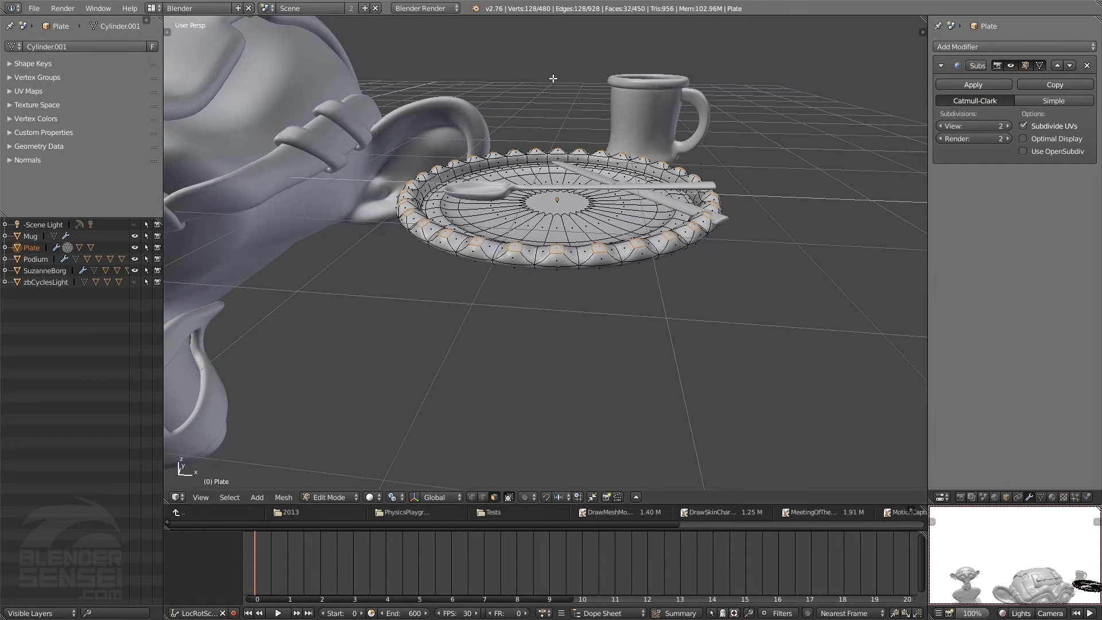
{"action": "key", "text": "g"}
{"action": "key", "text": "z"}
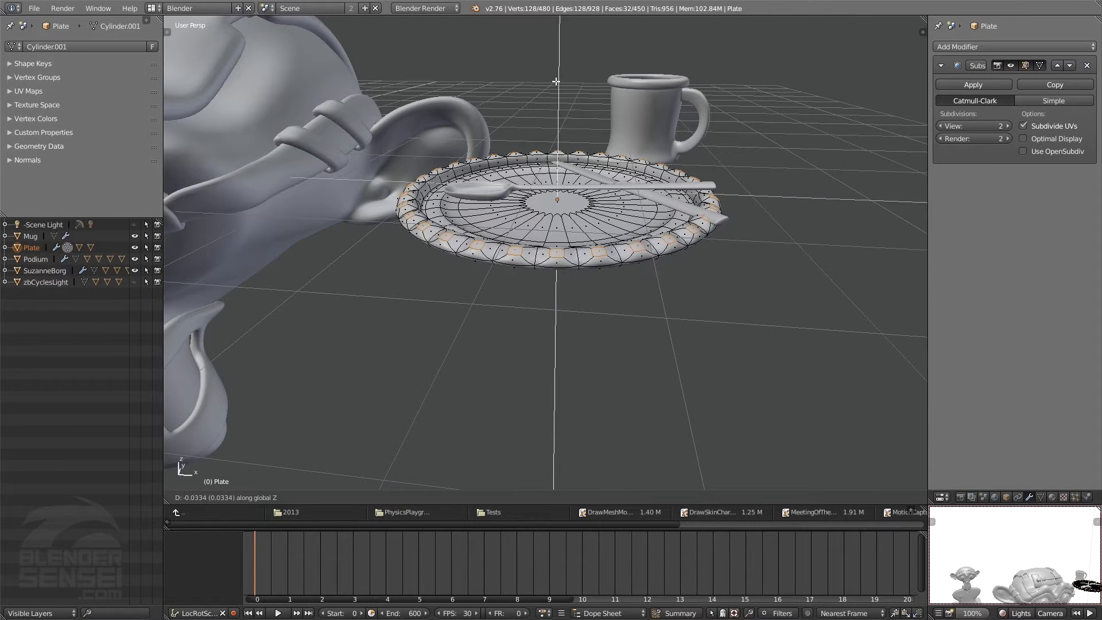
{"action": "left_click", "coordinate": [555, 85]}
{"action": "middle_click_drag", "start_coordinate": [704, 250], "coordinate": [628, 281]}
{"action": "key", "text": "Tab"}
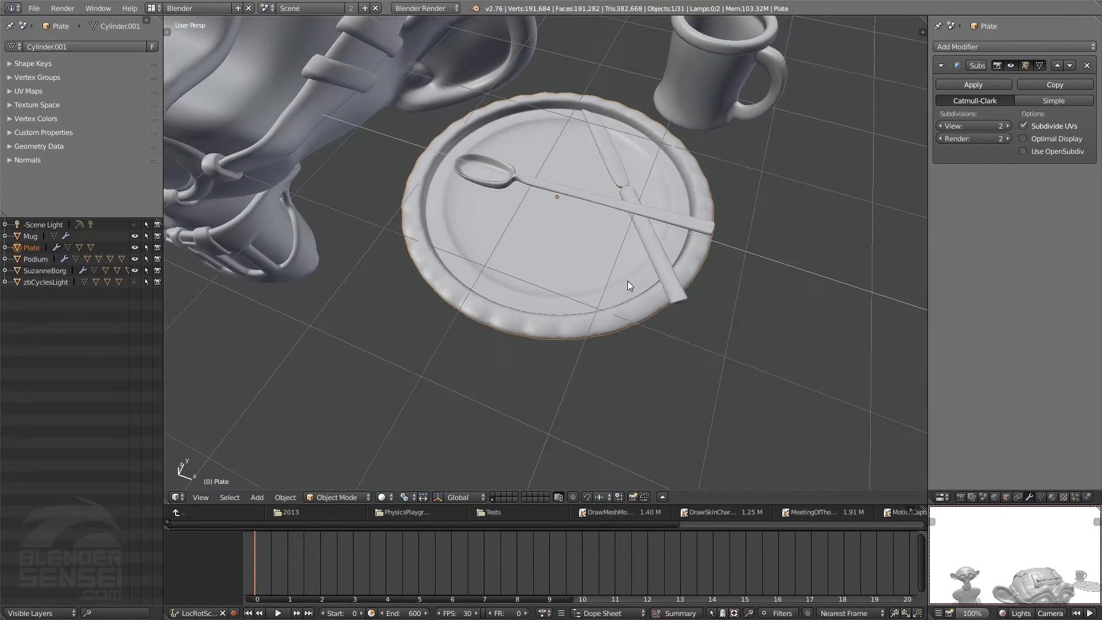
- Display layer 1 with the table scene and examine the rims of the plates on the table and the duplicated plate beside it
{"action": "left_click", "coordinate": [492, 496]}
{"action": "scroll", "coordinate": [505, 340], "scroll_direction": "down", "scroll_amount": 6}
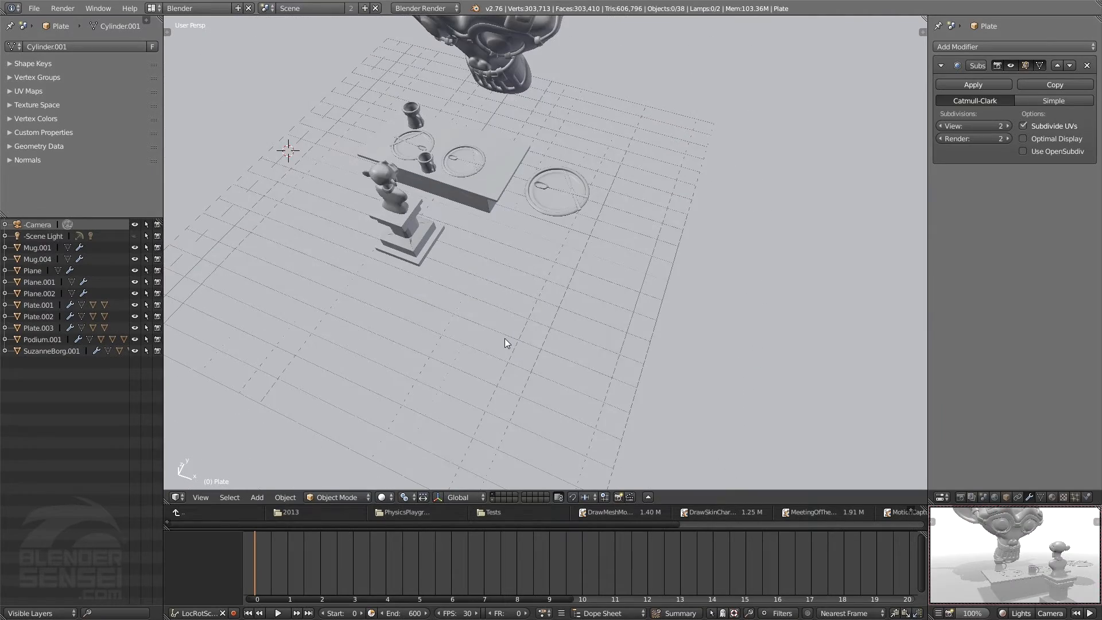
{"action": "scroll", "coordinate": [518, 333], "scroll_direction": "up", "scroll_amount": 5}
{"action": "scroll", "coordinate": [529, 343], "scroll_direction": "up", "scroll_amount": 1}
{"action": "middle_click_drag", "start_coordinate": [657, 309], "coordinate": [746, 335], "text": "shift"}
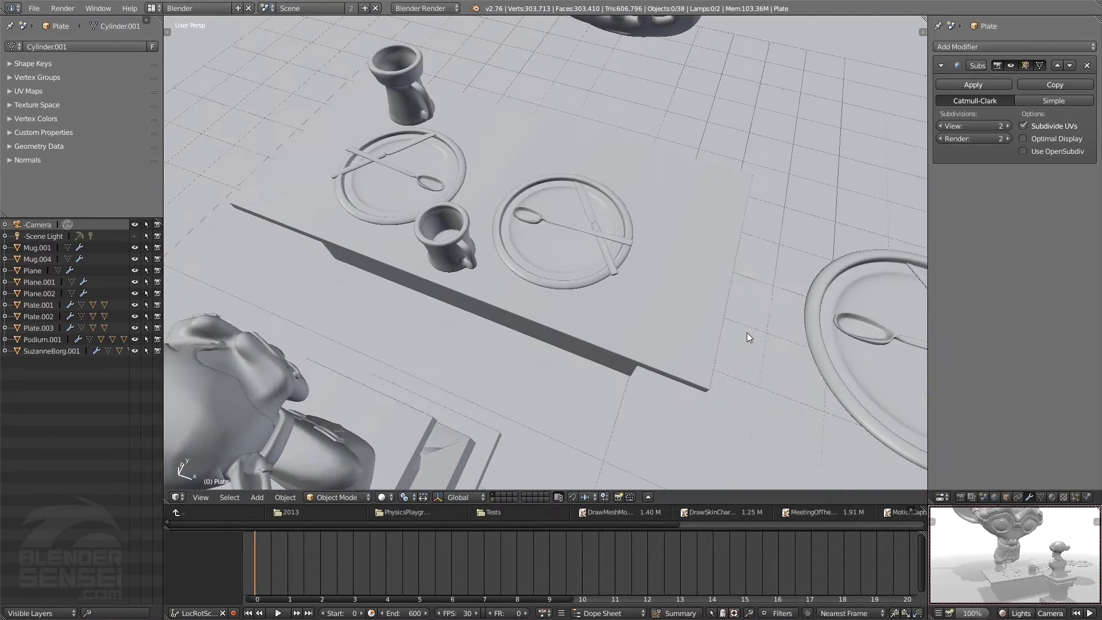
{"action": "scroll", "coordinate": [549, 266], "scroll_direction": "down", "scroll_amount": 5}
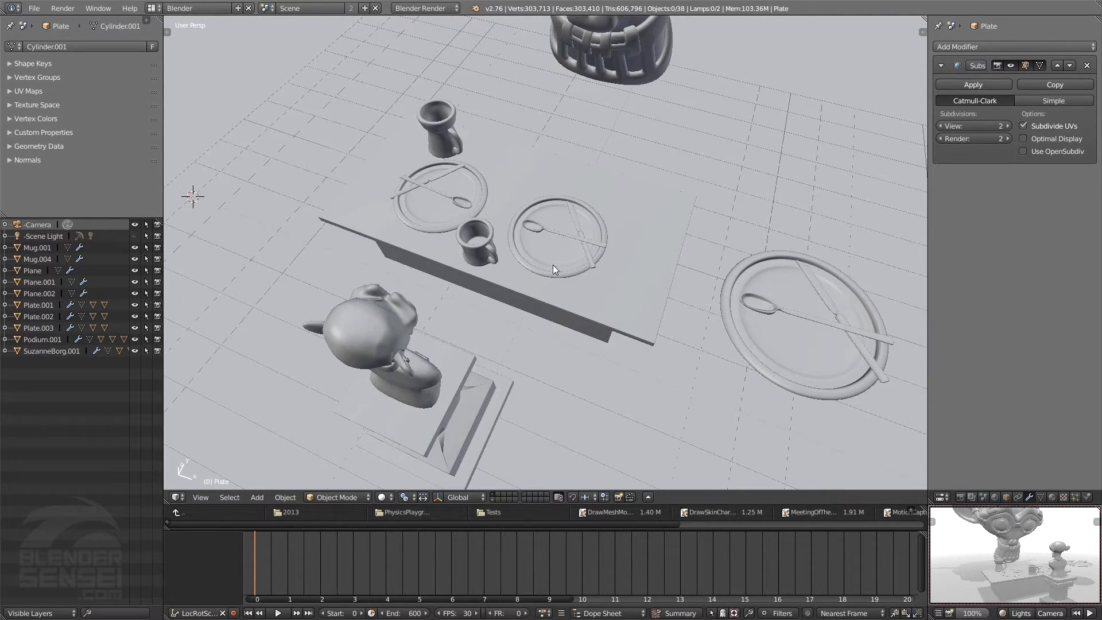
{"action": "scroll", "coordinate": [553, 264], "scroll_direction": "up", "scroll_amount": 4}
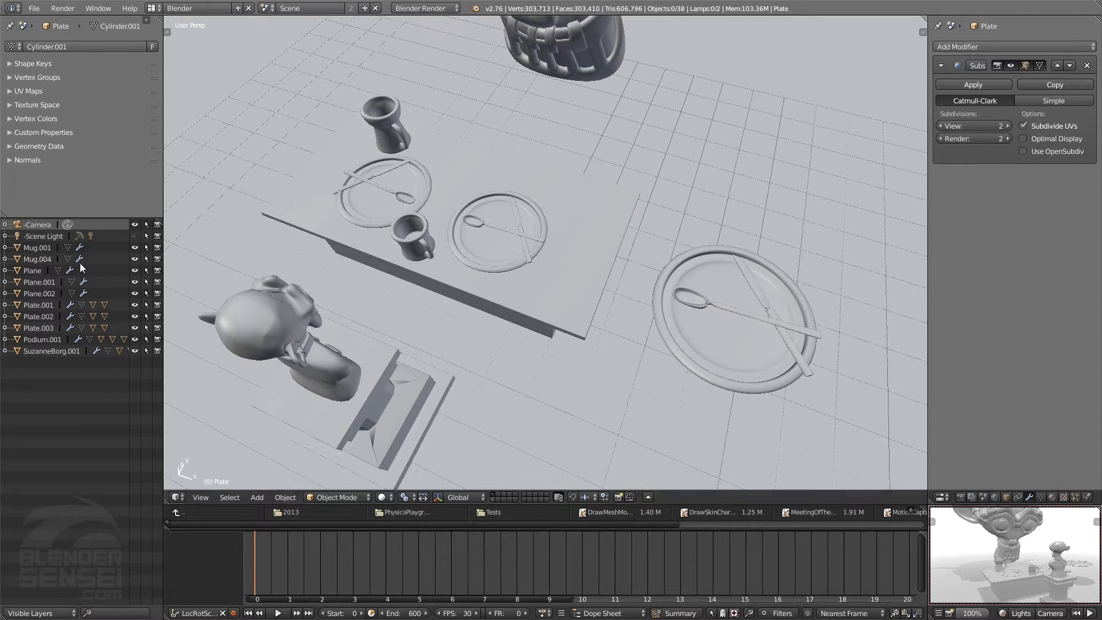
{"action": "scroll", "coordinate": [385, 297], "scroll_direction": "up", "scroll_amount": 4}
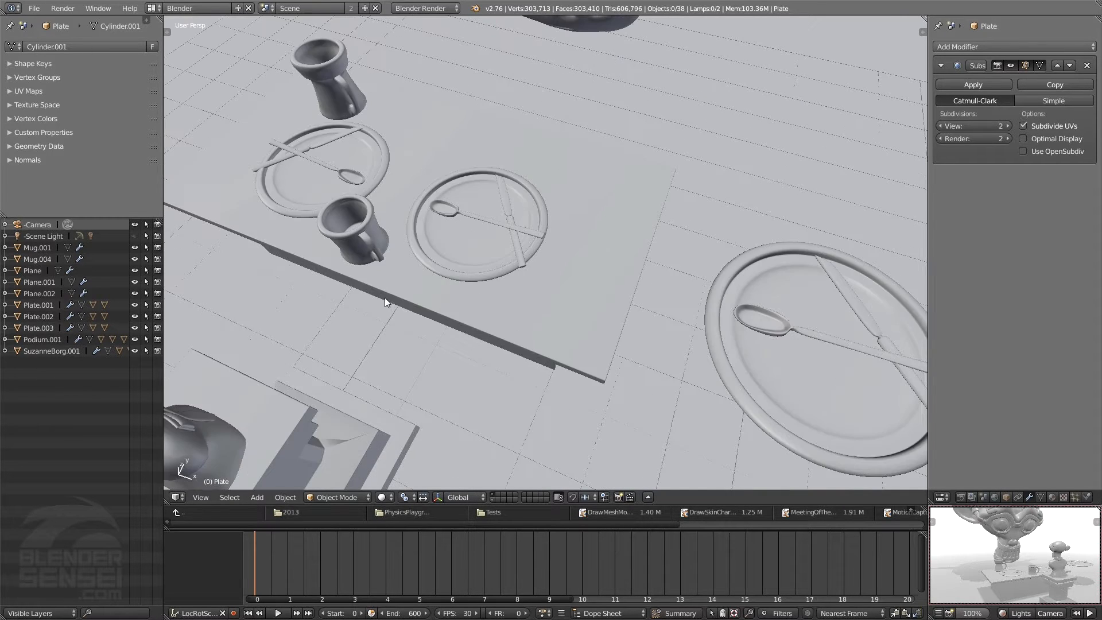
{"action": "middle_click_drag", "start_coordinate": [460, 265], "coordinate": [532, 284], "text": "shift"}
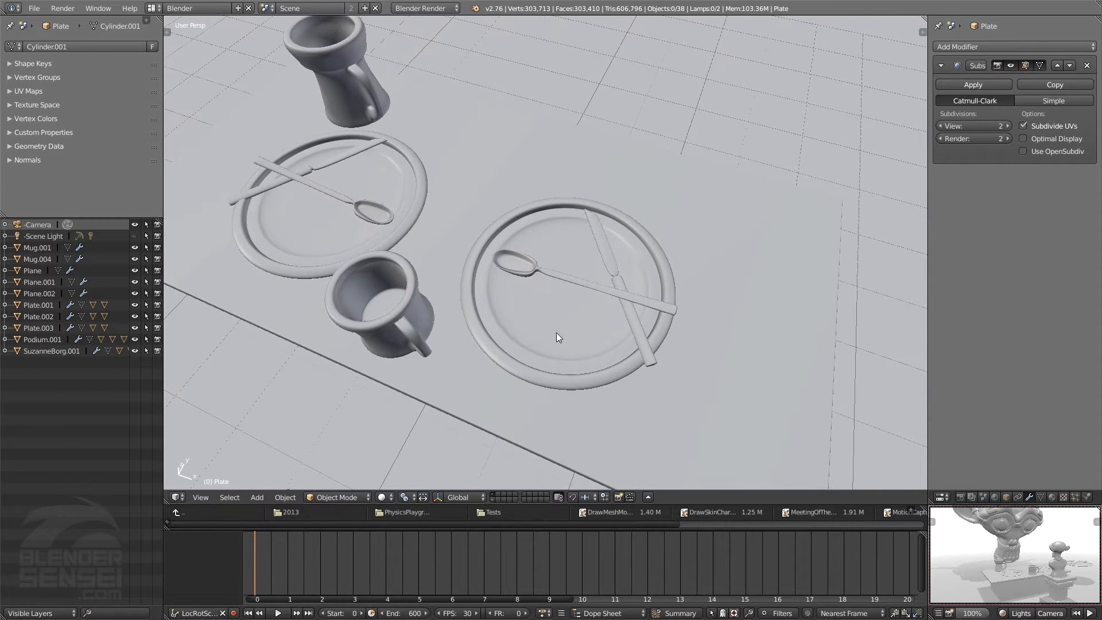
{"action": "scroll", "coordinate": [525, 326], "scroll_direction": "down", "scroll_amount": 2}
{"action": "middle_click_drag", "start_coordinate": [437, 316], "coordinate": [467, 312]}
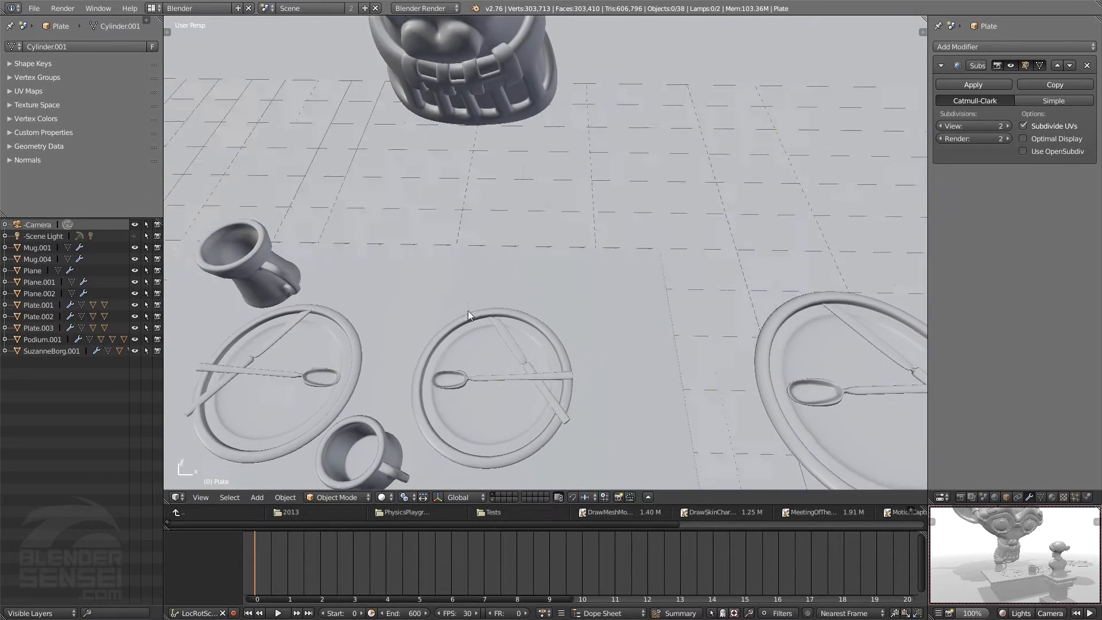
{"action": "scroll", "coordinate": [468, 312], "scroll_direction": "down", "scroll_amount": 2}
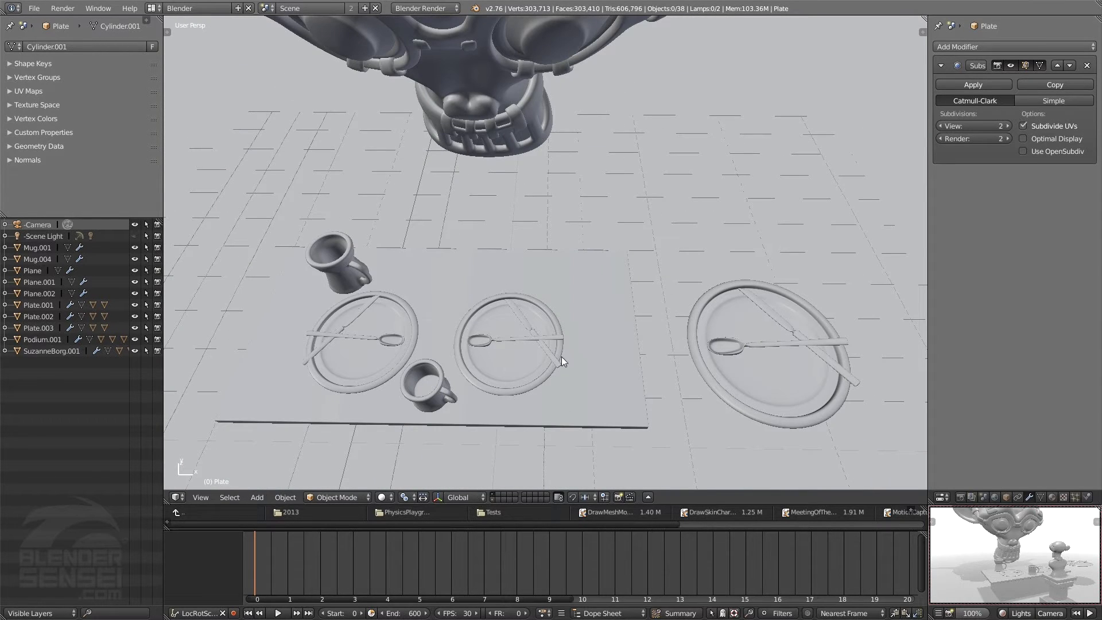
{"action": "middle_click_drag", "start_coordinate": [561, 357], "coordinate": [550, 326]}
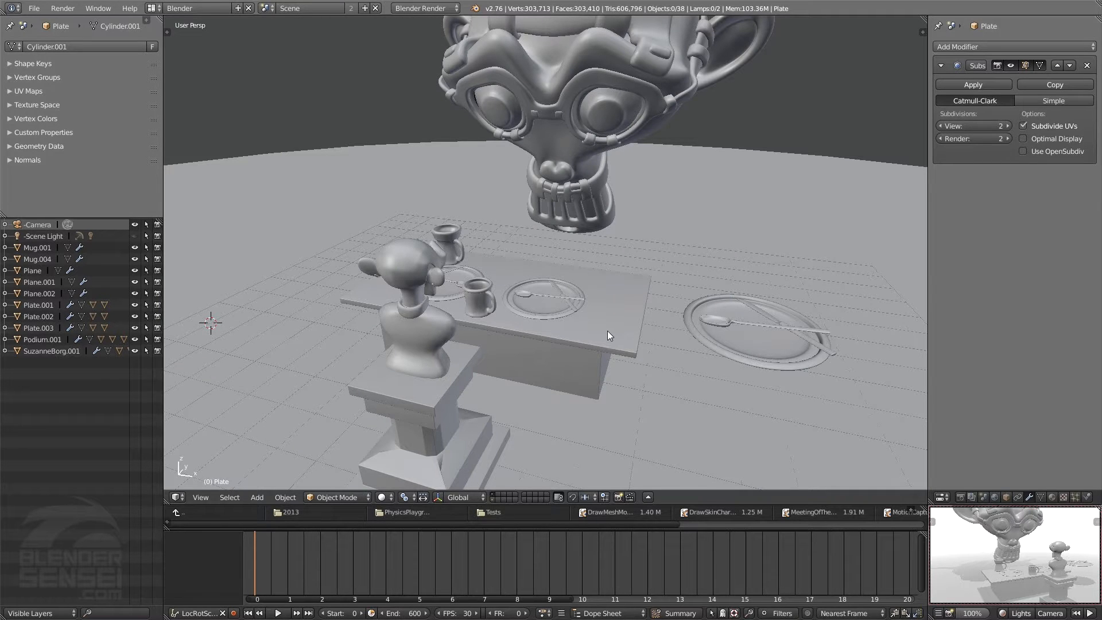
{"action": "middle_click_drag", "start_coordinate": [637, 343], "coordinate": [607, 335], "text": "shift"}
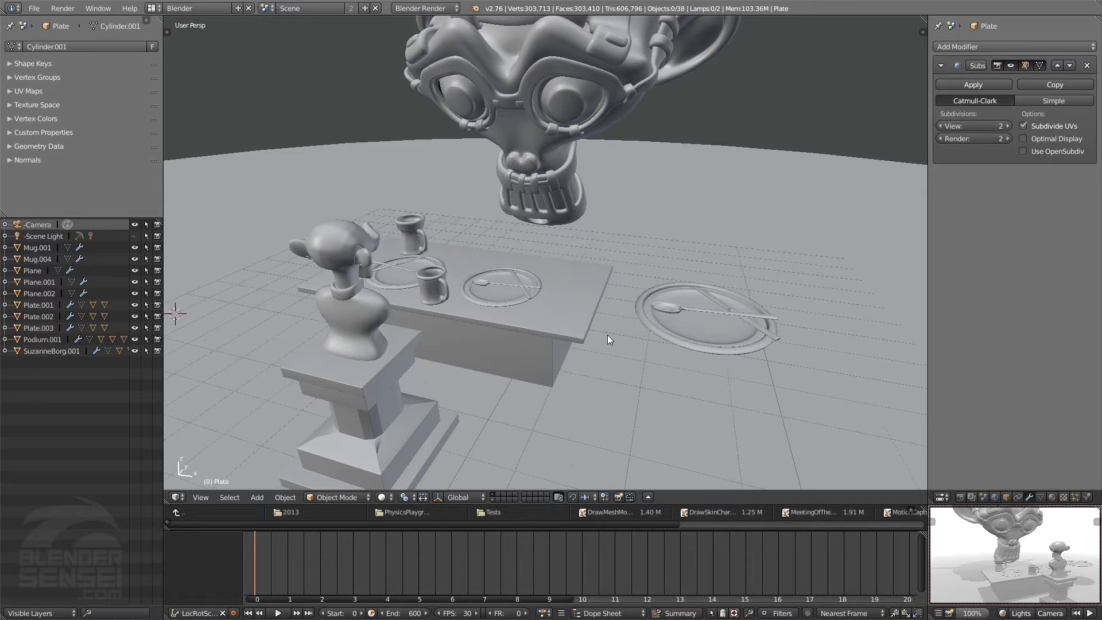
{"action": "middle_click_drag", "start_coordinate": [607, 335], "coordinate": [301, 72]}
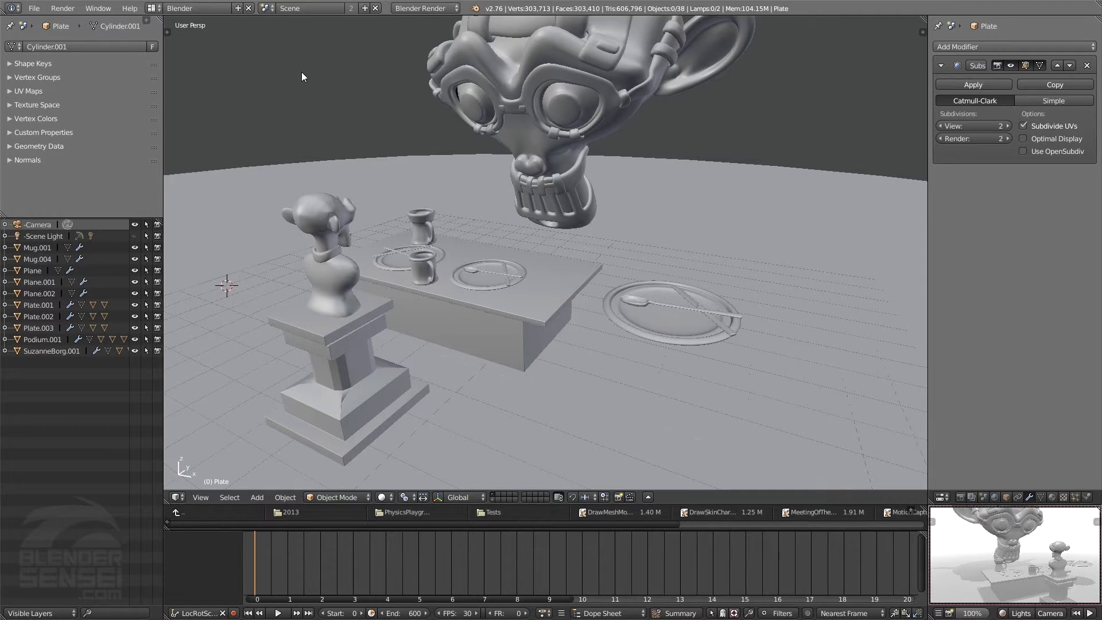
- Start a new scene by reloading the start-up file
{"action": "left_click", "coordinate": [33, 8]}
{"action": "left_click", "coordinate": [41, 23]}
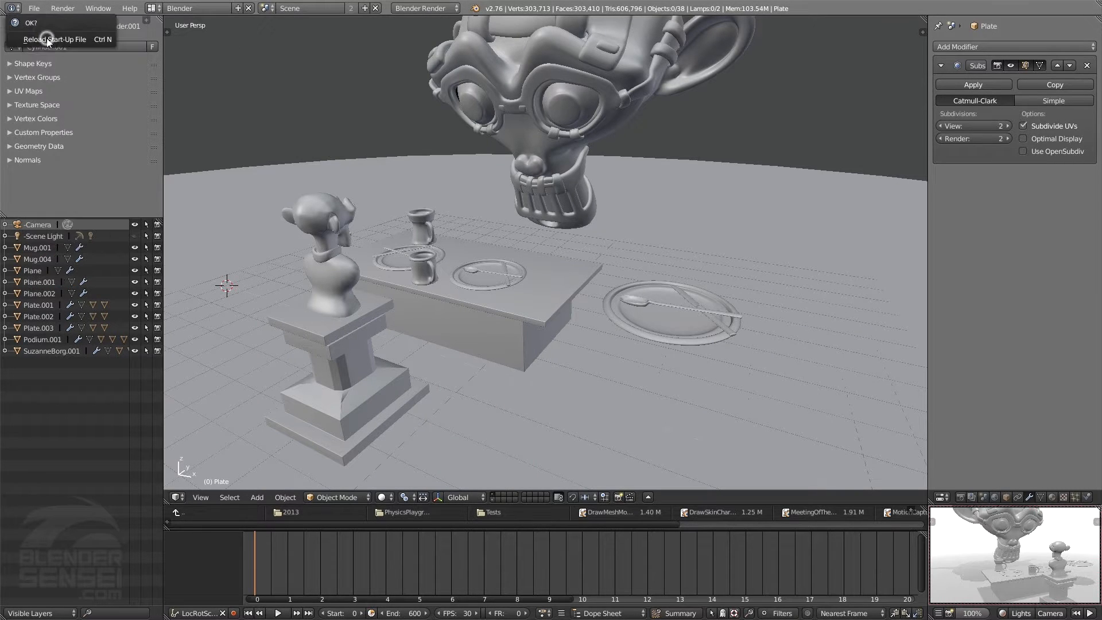
{"action": "left_click", "coordinate": [83, 38]}
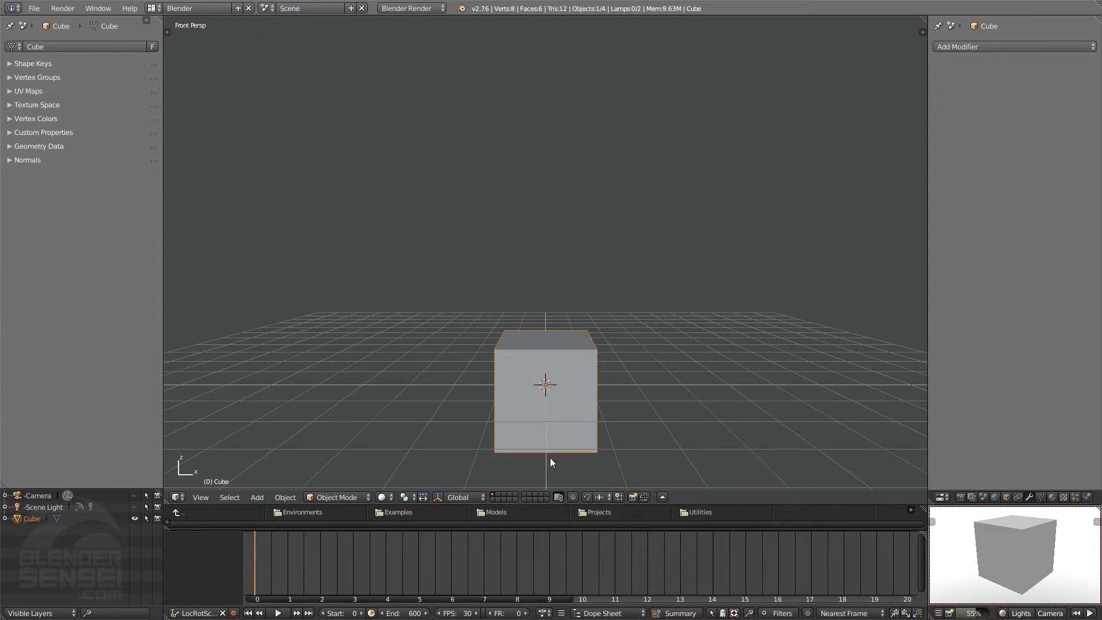
- Show the Examples folder's files as thumbnails in the large file browser and delete the default cube
{"action": "left_click", "coordinate": [394, 513]}
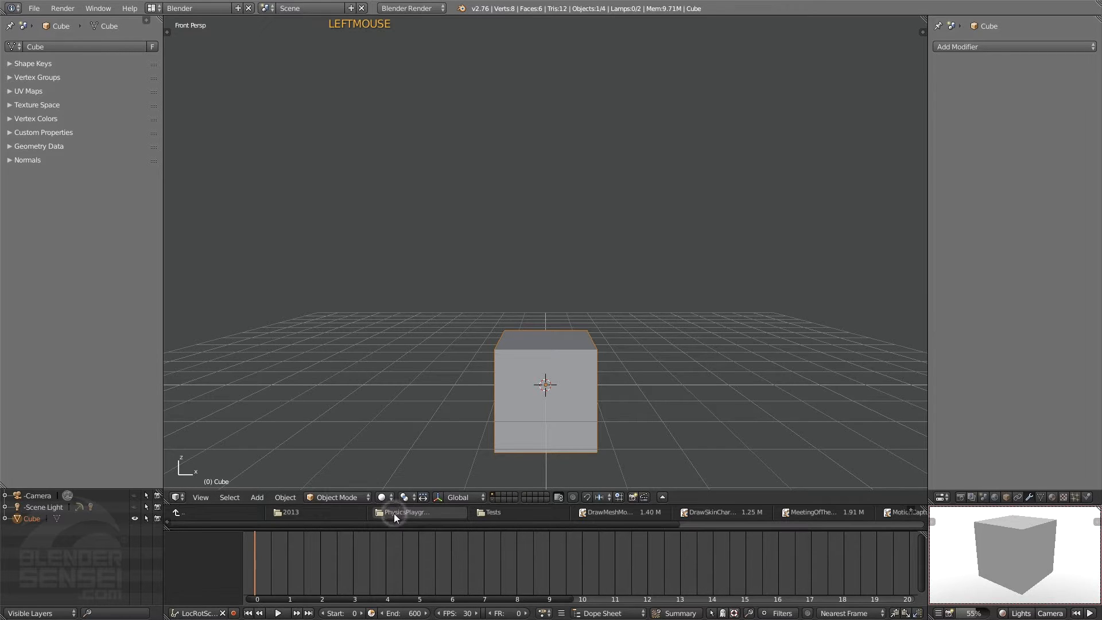
{"action": "left_click", "coordinate": [663, 497]}
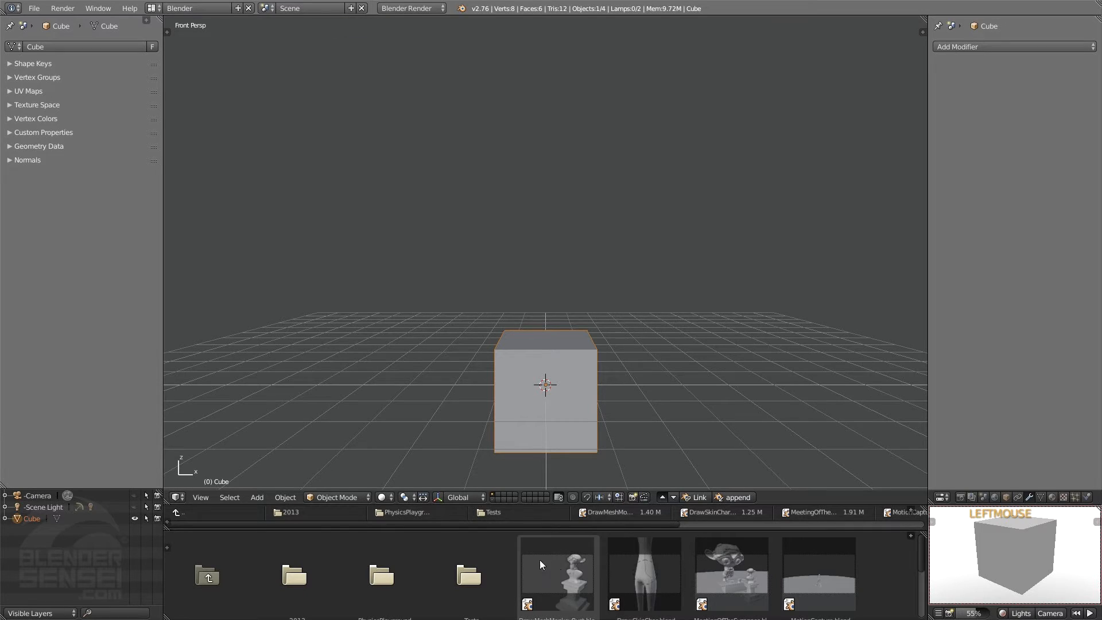
{"action": "scroll", "coordinate": [695, 584], "scroll_direction": "up", "scroll_amount": 3}
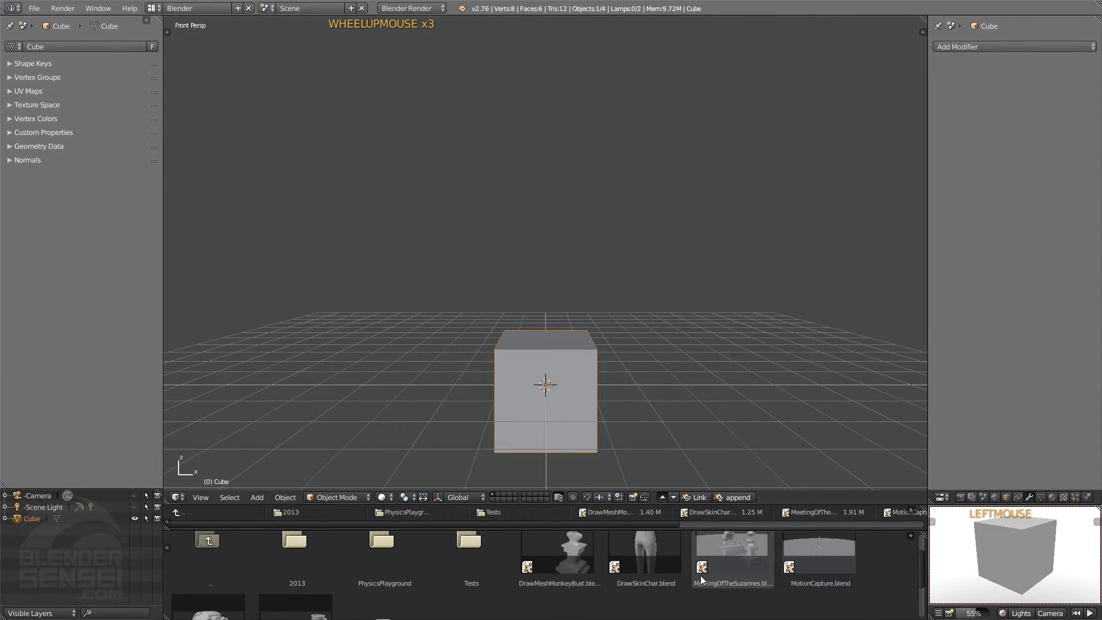
{"action": "scroll", "coordinate": [700, 575], "scroll_direction": "down", "scroll_amount": 3}
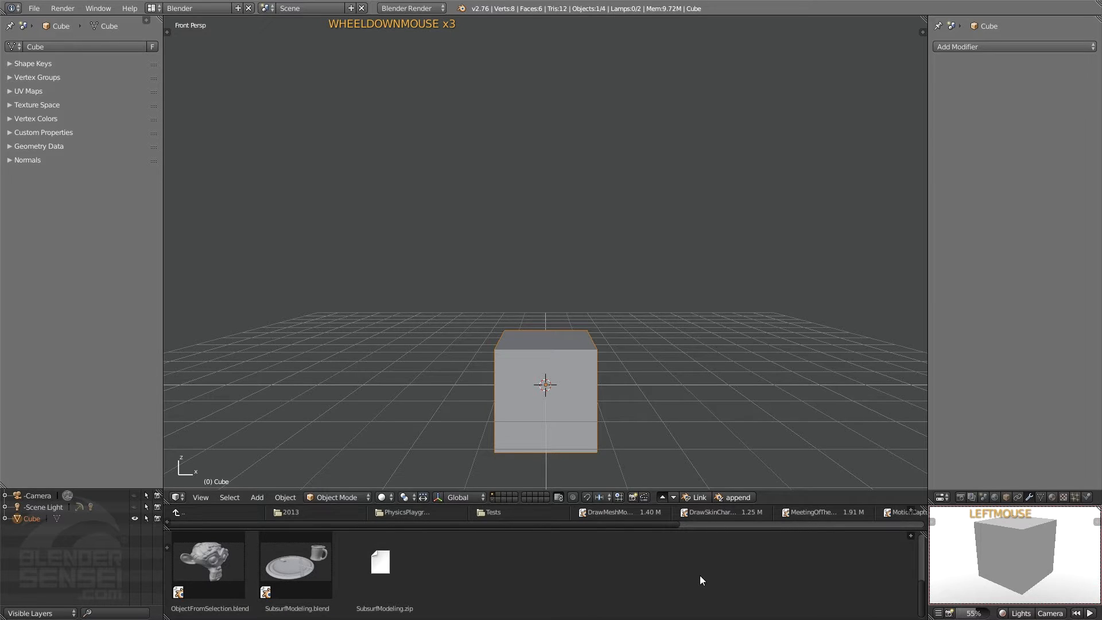
{"action": "scroll", "coordinate": [700, 575], "scroll_direction": "up", "scroll_amount": 3}
{"action": "scroll", "coordinate": [701, 575], "scroll_direction": "down", "scroll_amount": 4}
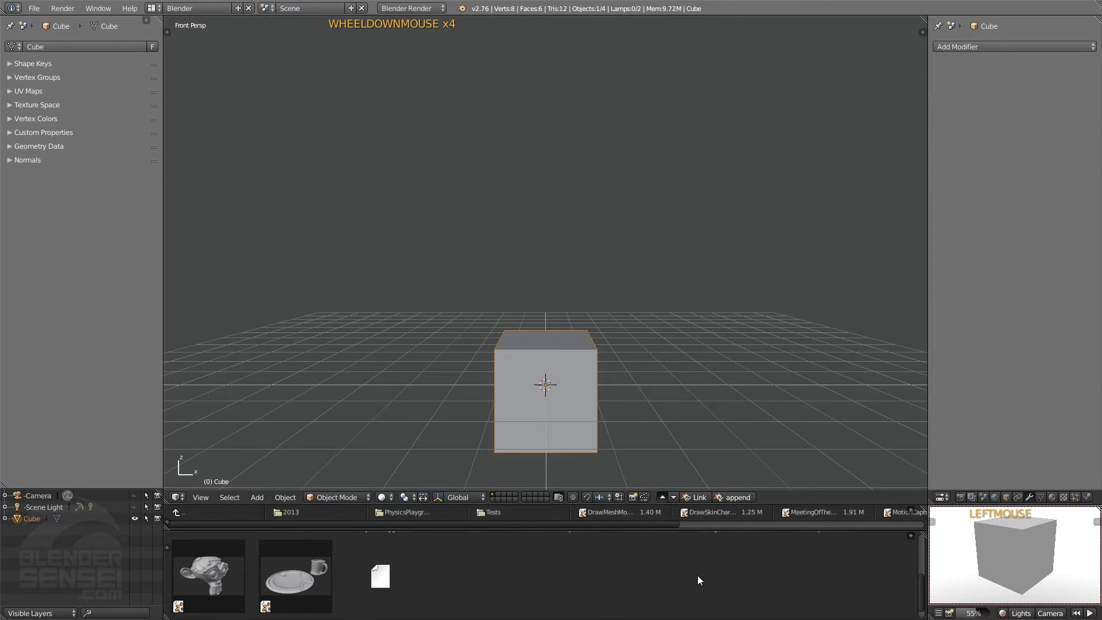
{"action": "scroll", "coordinate": [698, 575], "scroll_direction": "up", "scroll_amount": 2}
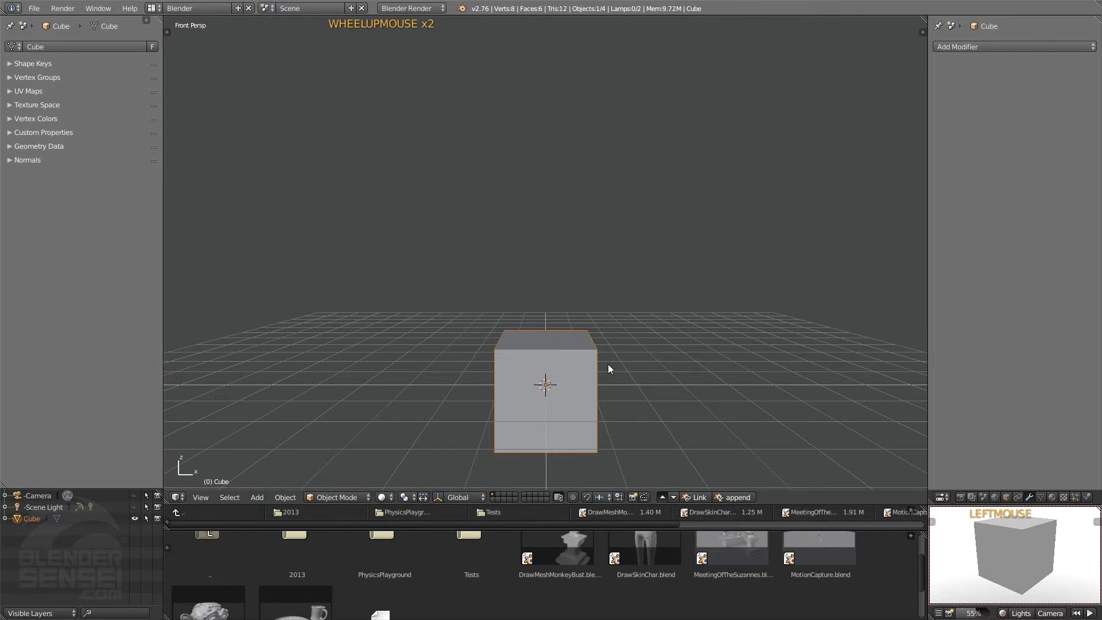
{"action": "key", "text": "x"}
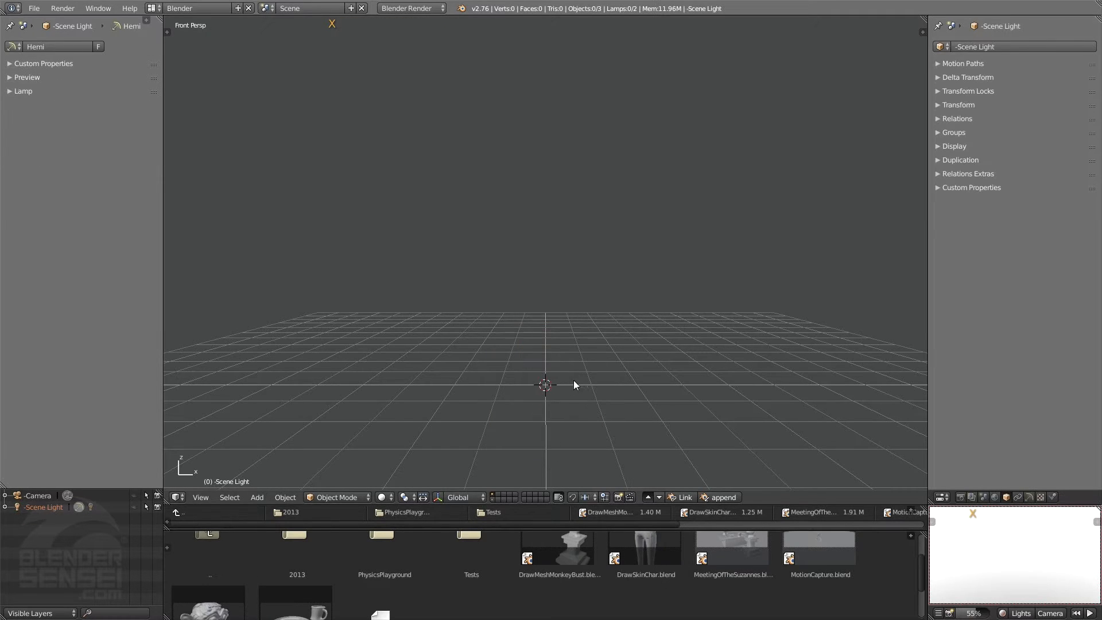
- Append the contents of DrawMeshMonkeyBust.blend from the Examples folder into the empty scene
{"action": "scroll", "coordinate": [657, 573], "scroll_direction": "down", "scroll_amount": 1}
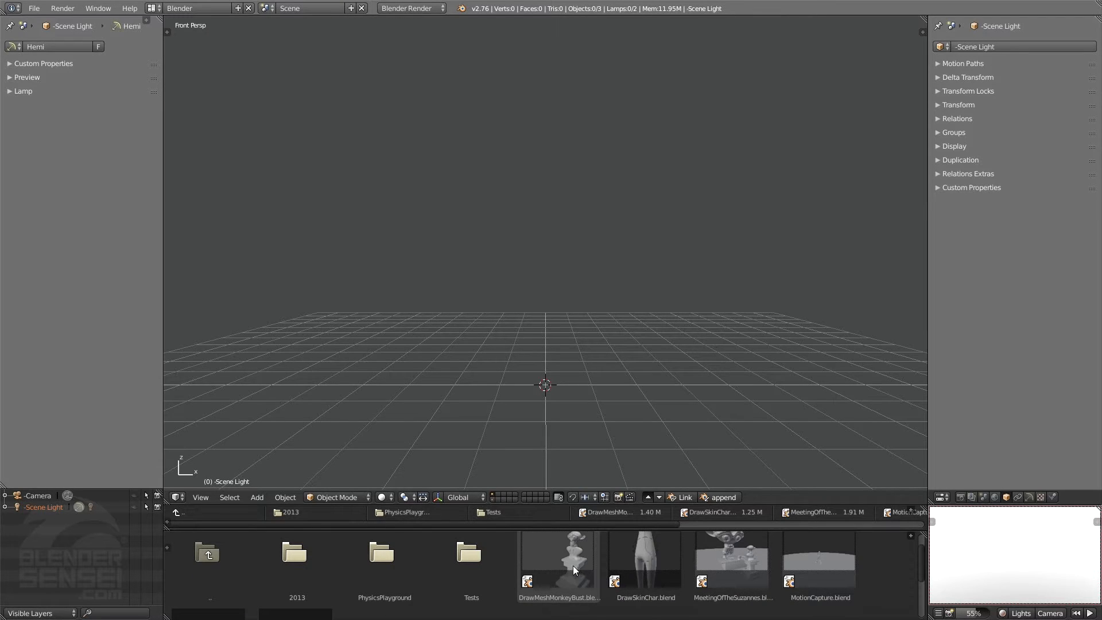
{"action": "scroll", "coordinate": [572, 566], "scroll_direction": "down", "scroll_amount": 5}
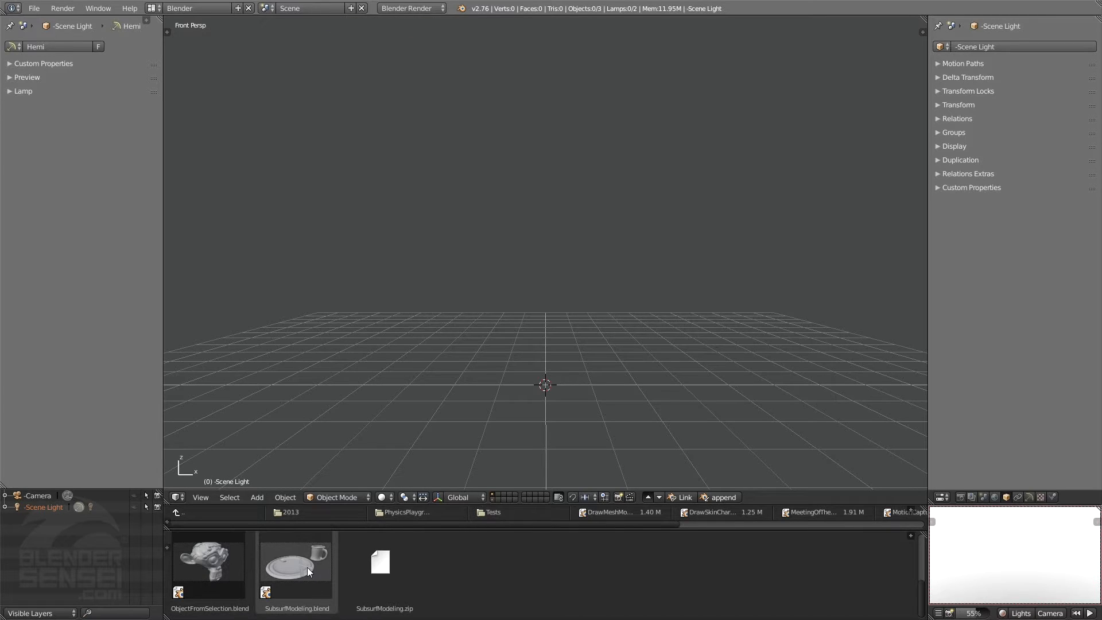
{"action": "scroll", "coordinate": [726, 598], "scroll_direction": "up", "scroll_amount": 4}
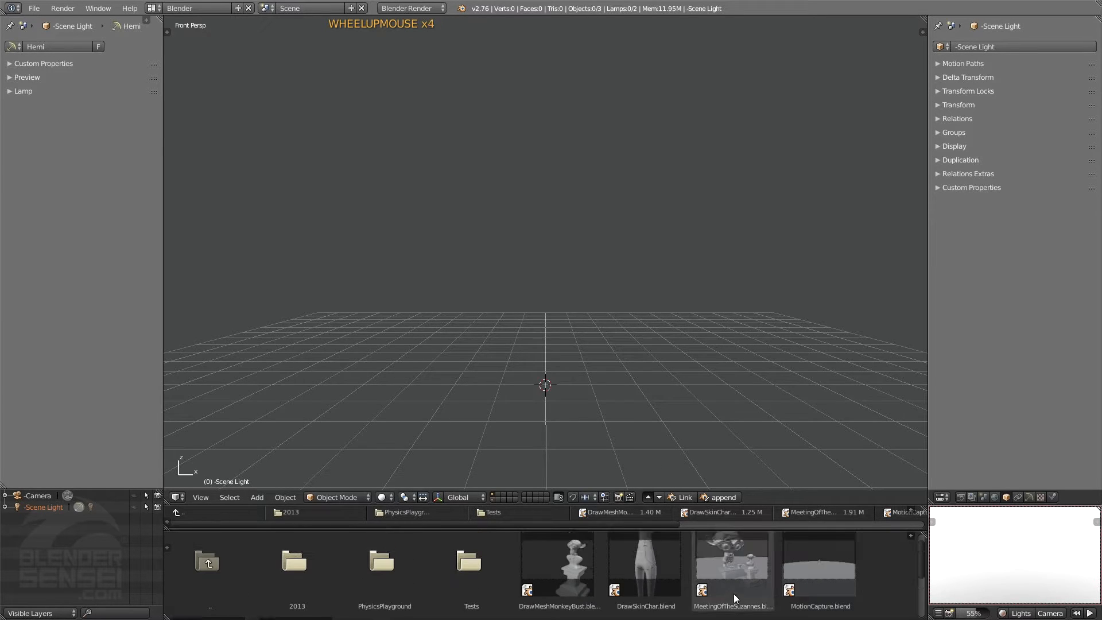
{"action": "scroll", "coordinate": [620, 571], "scroll_direction": "down", "scroll_amount": 2}
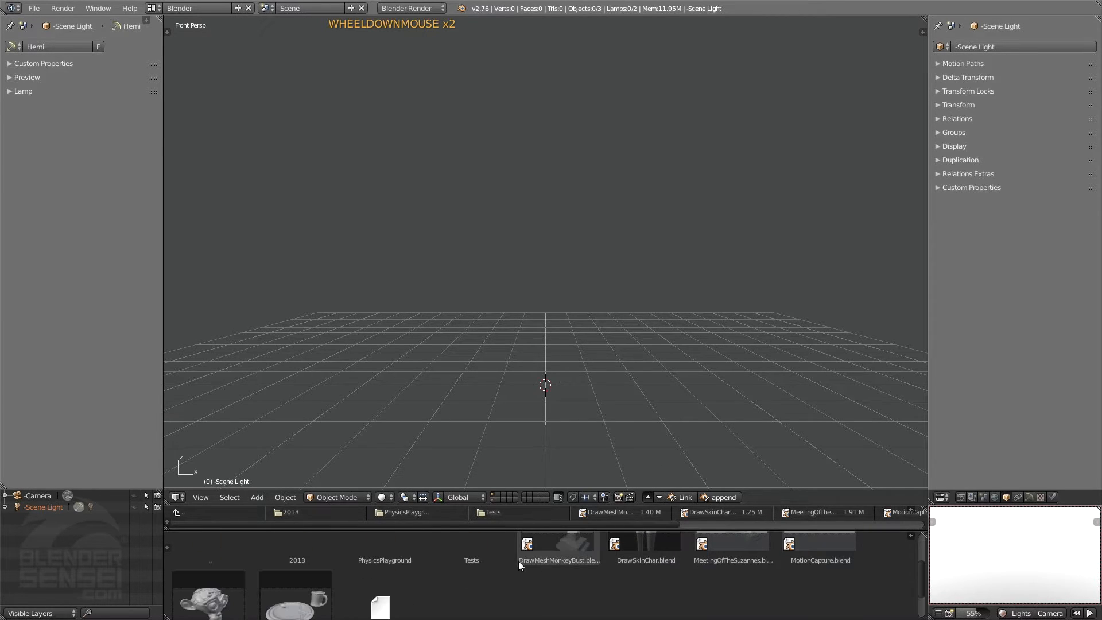
{"action": "scroll", "coordinate": [655, 540], "scroll_direction": "up", "scroll_amount": 2}
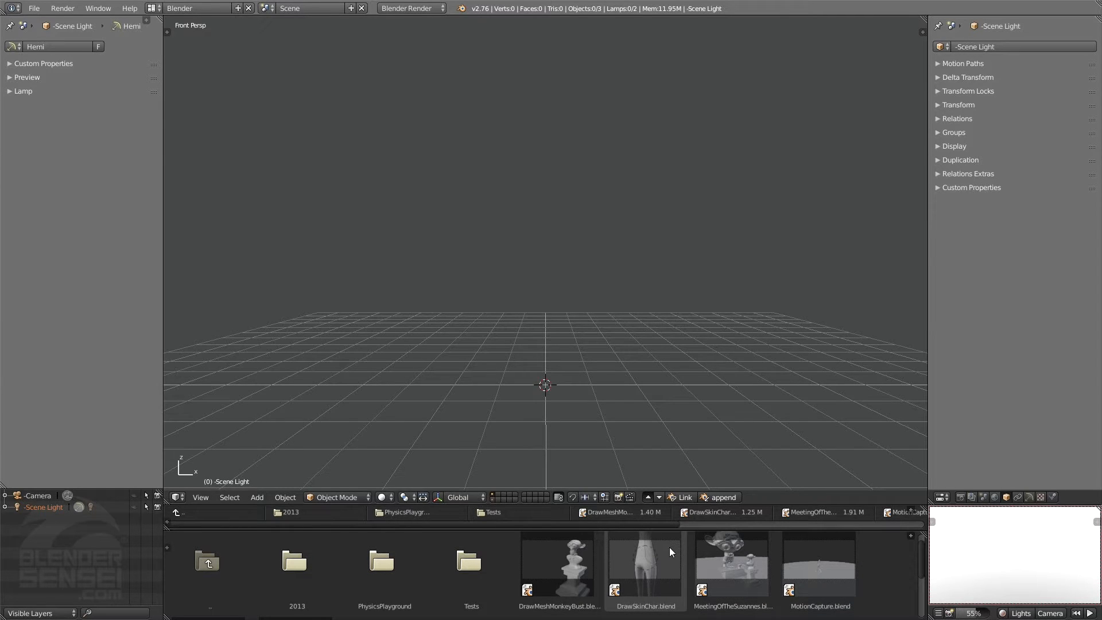
{"action": "scroll", "coordinate": [666, 549], "scroll_direction": "down", "scroll_amount": 2}
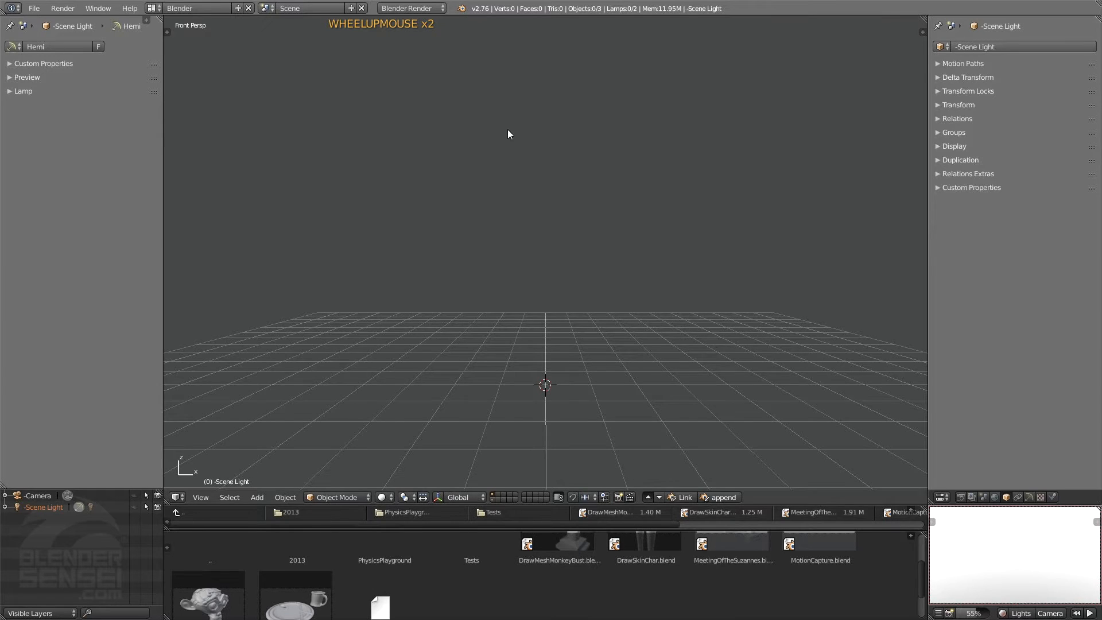
{"action": "scroll", "coordinate": [509, 558], "scroll_direction": "down", "scroll_amount": 3}
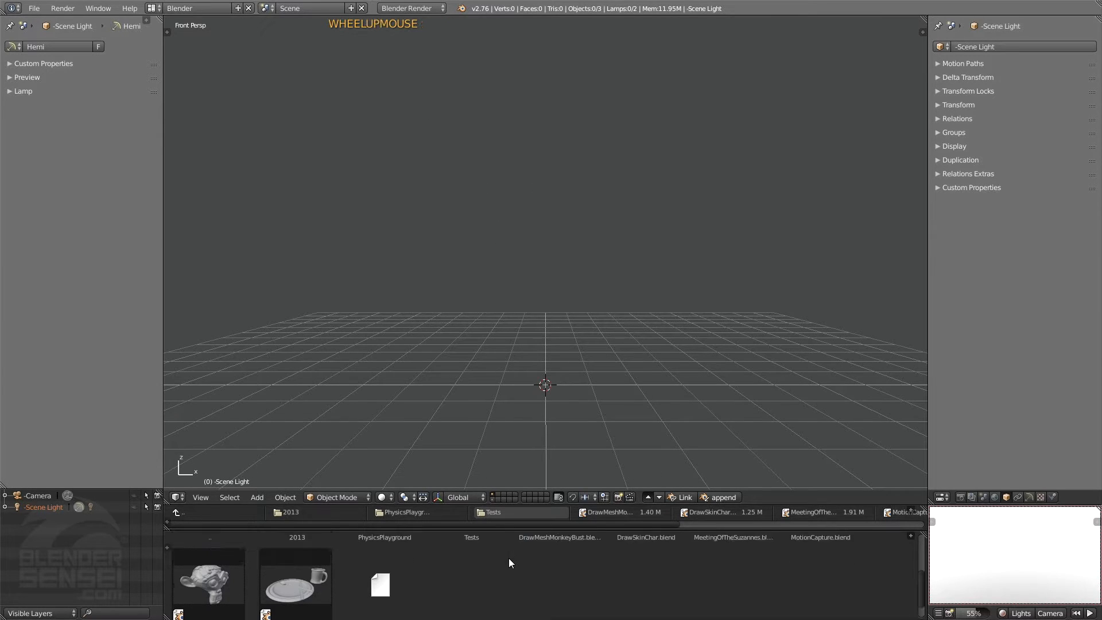
{"action": "scroll", "coordinate": [509, 558], "scroll_direction": "up", "scroll_amount": 2}
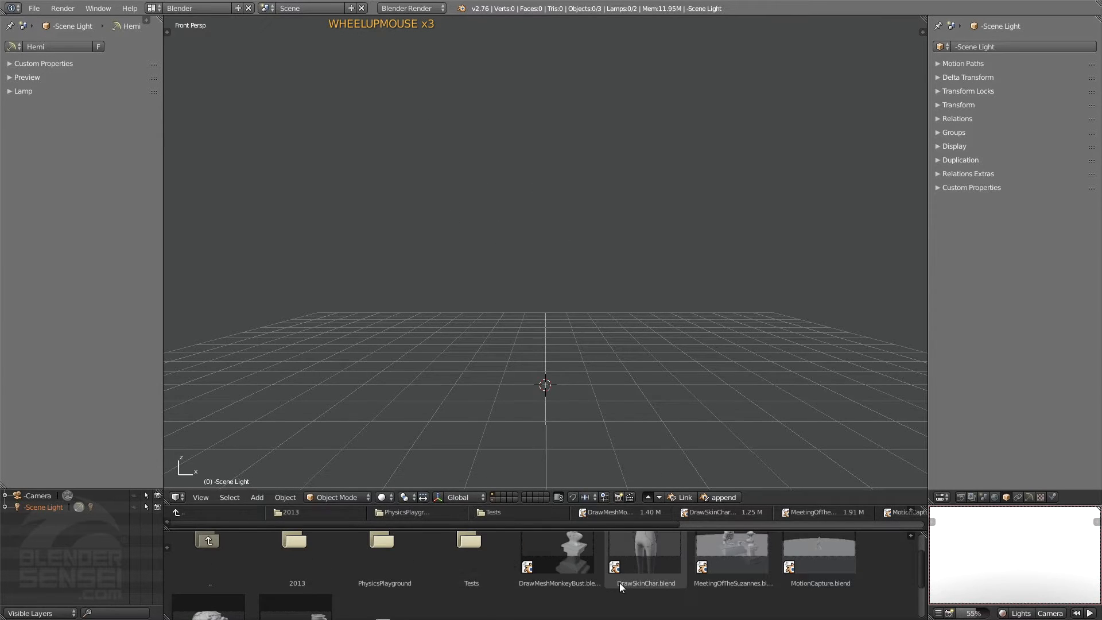
{"action": "left_click", "coordinate": [569, 557]}
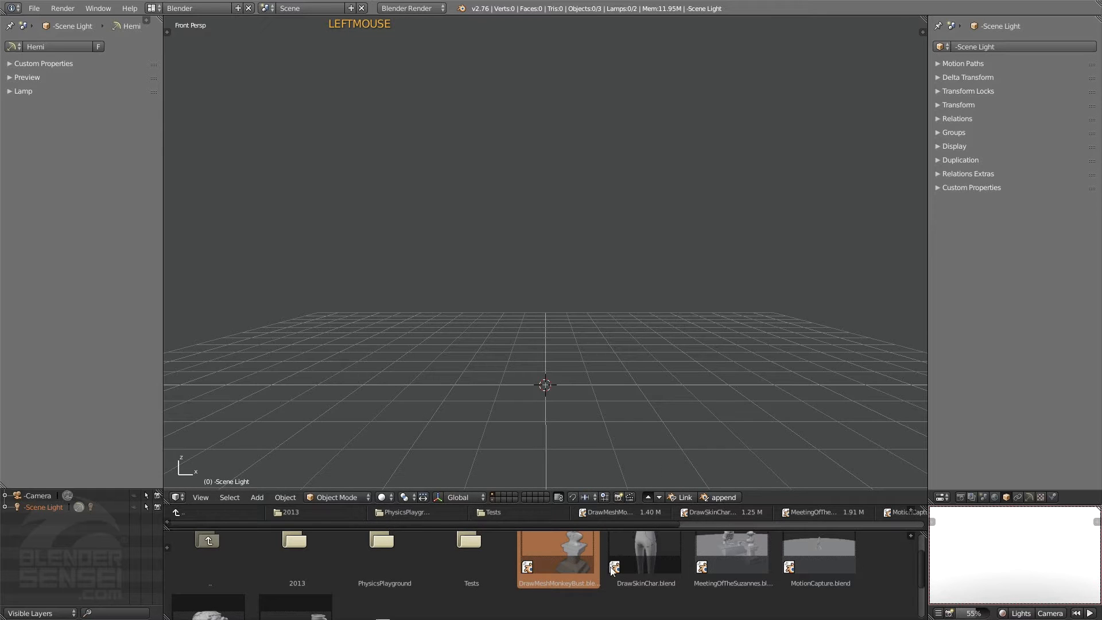
{"action": "left_click", "coordinate": [715, 498]}
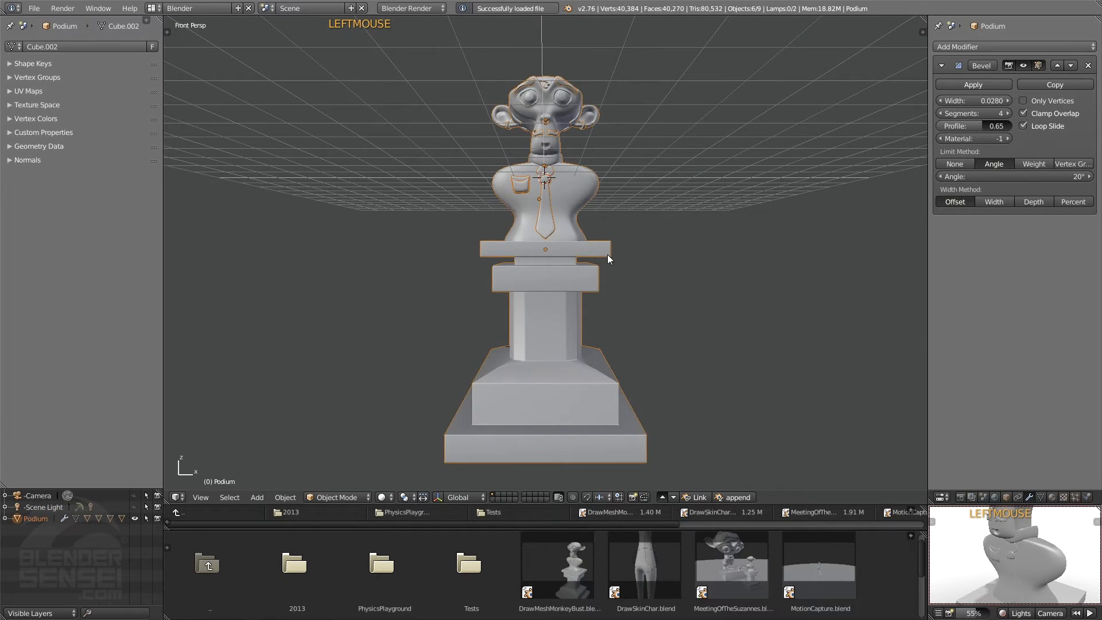
- Scale down the appended monkey bust together with its podium
{"action": "middle_click_drag", "start_coordinate": [608, 254], "coordinate": [645, 377]}
{"action": "middle_click_drag", "start_coordinate": [680, 460], "coordinate": [688, 399], "text": "shift"}
{"action": "key", "text": "s"}
{"action": "left_click", "coordinate": [598, 347]}
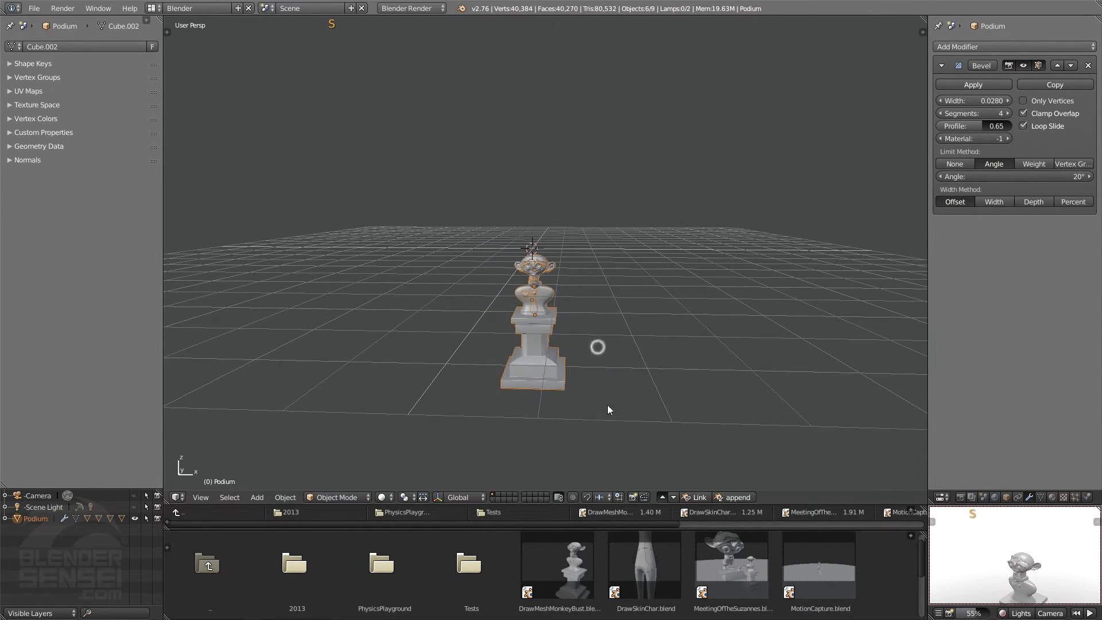
- Raise the monkey bust and podium vertically to the grid floor, scale them up, and readjust their height
{"action": "key", "text": "g"}
{"action": "key", "text": "z"}
{"action": "left_click", "coordinate": [607, 292]}
{"action": "middle_click_drag", "start_coordinate": [573, 233], "coordinate": [600, 330], "text": "shift"}
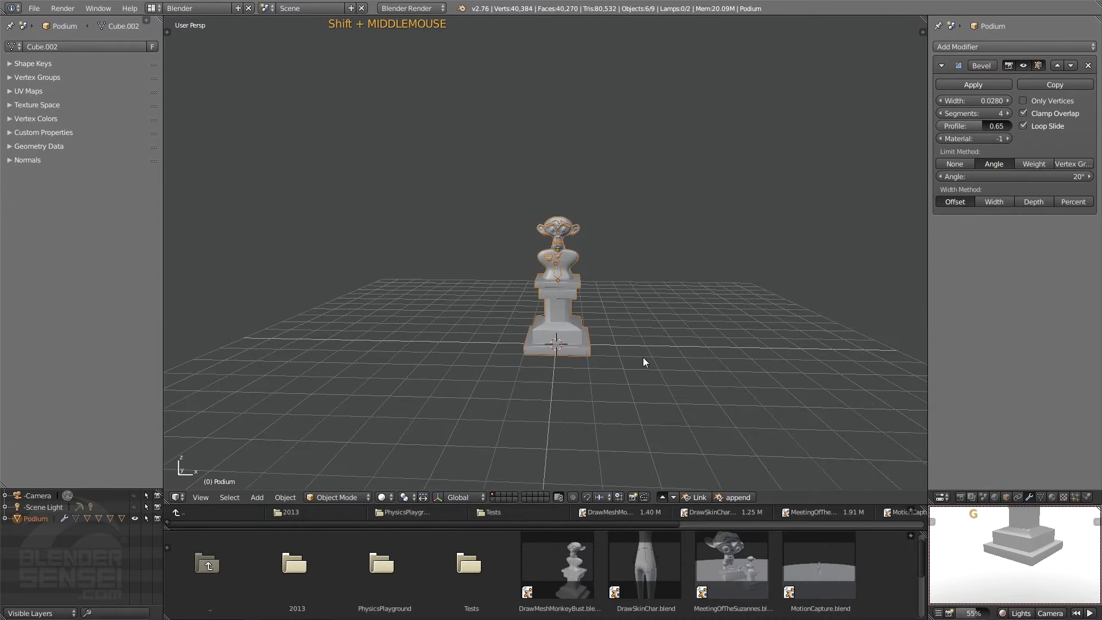
{"action": "key", "text": "s"}
{"action": "left_click", "coordinate": [663, 383]}
{"action": "key", "text": "g"}
{"action": "key", "text": "z"}
{"action": "left_click", "coordinate": [657, 374]}
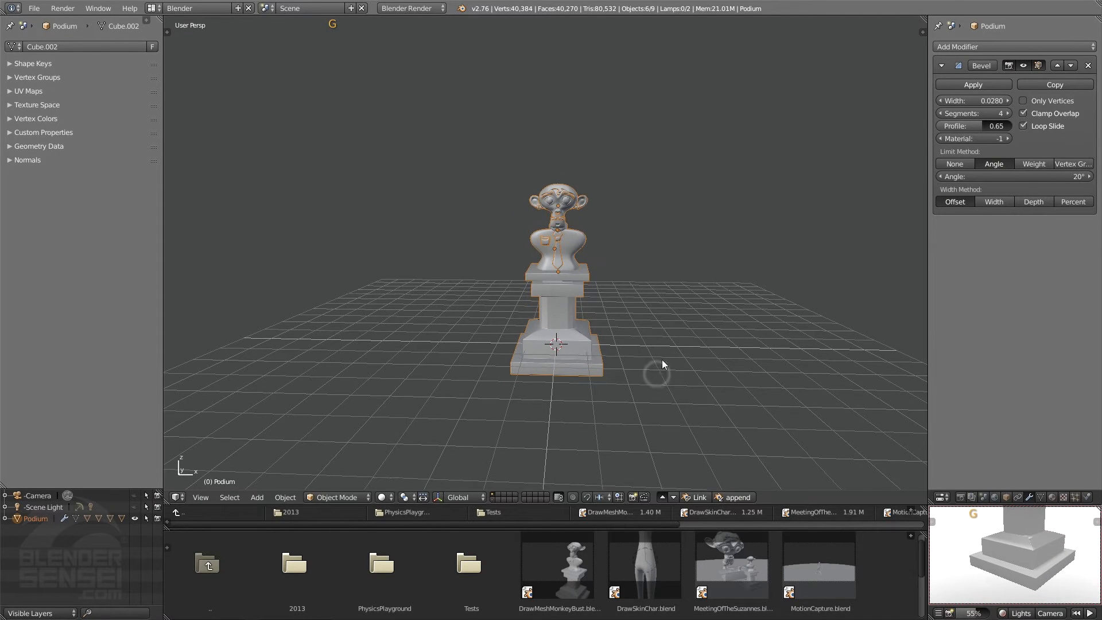
- Place the 3D cursor on the empty floor to the left of the bust and append ObjectFromSelection.blend there
{"action": "right_click", "coordinate": [502, 340]}
{"action": "right_click", "coordinate": [395, 325]}
{"action": "mouse_move", "coordinate": [395, 352]}
{"action": "middle_mouse_down"}
{"action": "mouse_move", "coordinate": [423, 366]}
{"action": "mouse_move", "coordinate": [414, 362]}
{"action": "middle_mouse_up"}
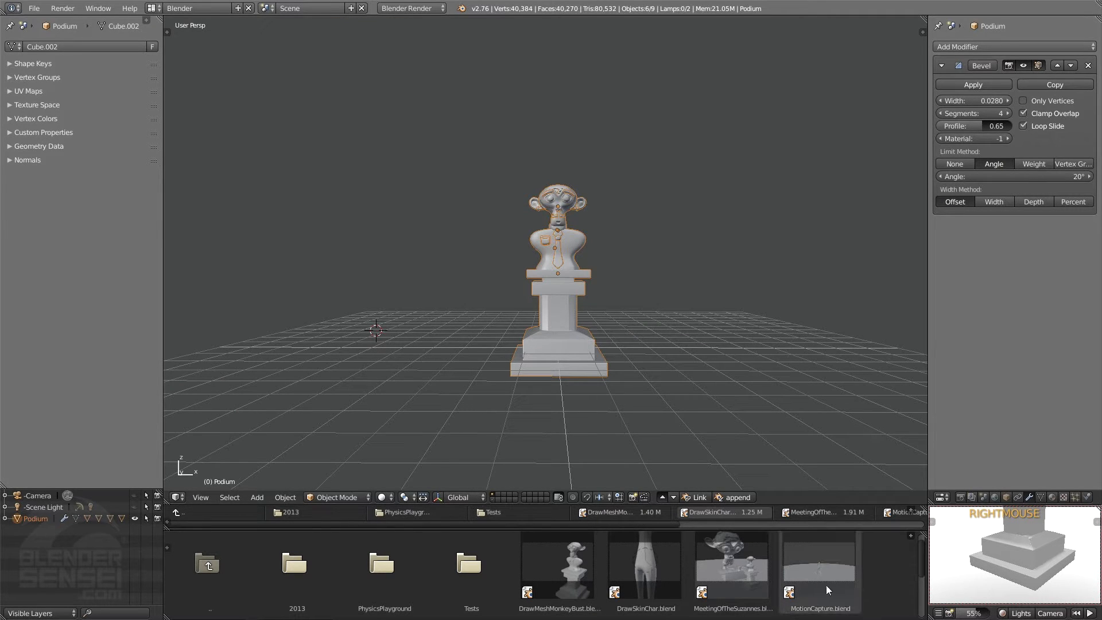
{"action": "scroll", "coordinate": [813, 580], "scroll_direction": "down", "scroll_amount": 2}
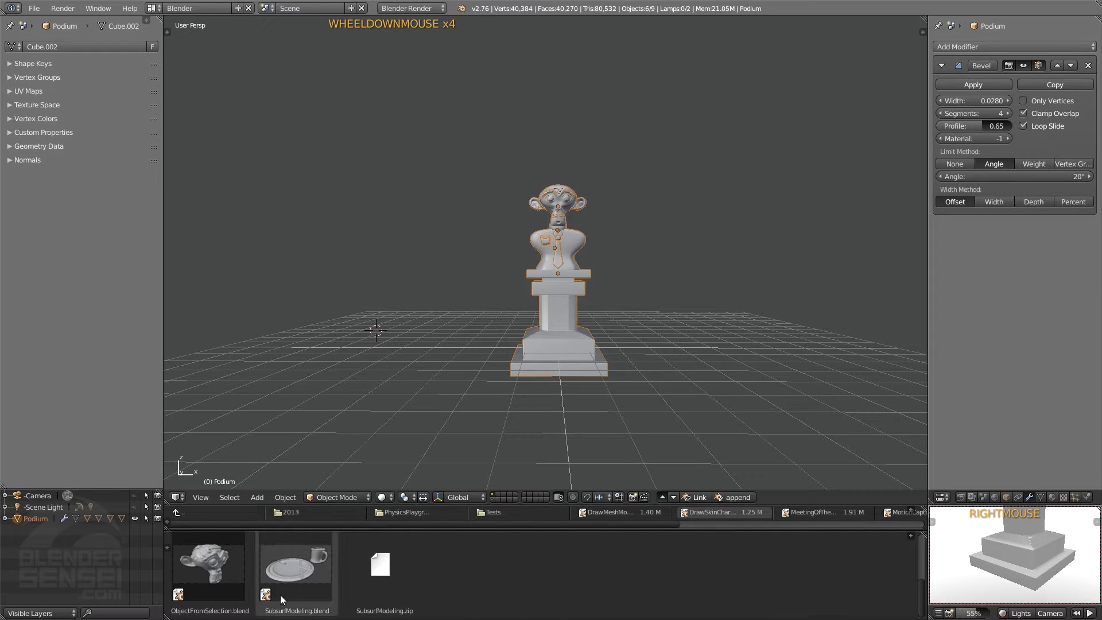
{"action": "left_click", "coordinate": [214, 574]}
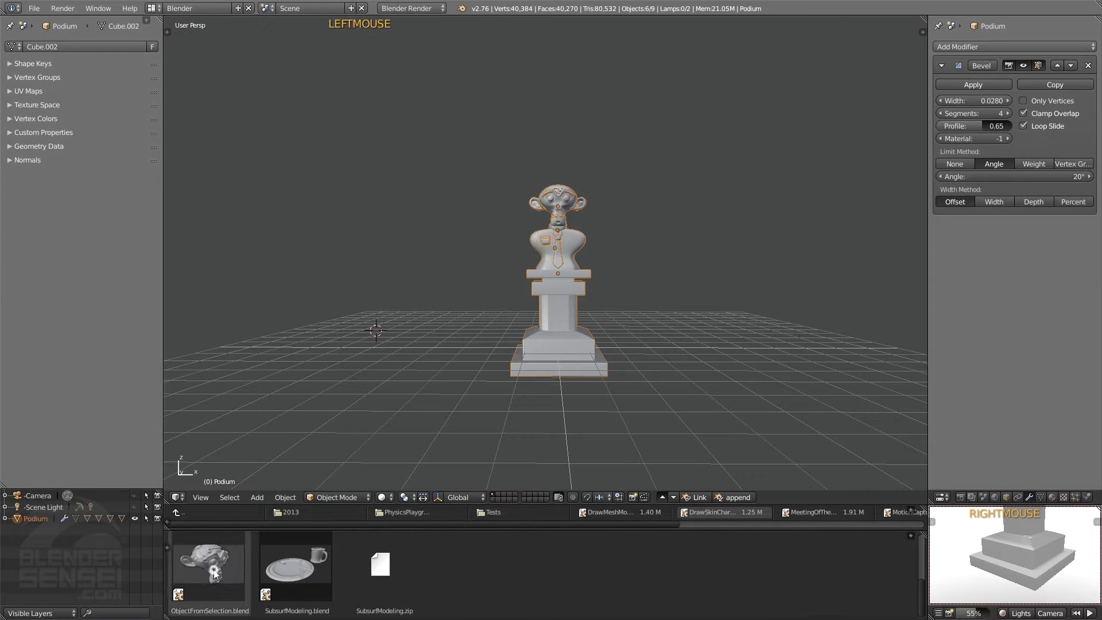
{"action": "left_click", "coordinate": [739, 498]}
{"action": "scroll", "coordinate": [739, 401], "scroll_direction": "down", "scroll_amount": 5}
{"action": "middle_click_drag", "start_coordinate": [732, 298], "coordinate": [567, 344], "text": "shift"}
{"action": "scroll", "coordinate": [633, 388], "scroll_direction": "up", "scroll_amount": 2}
- Append SubsurfModeling.blend at a new 3D cursor position on the right of the bust and scale down its plate and mug
{"action": "right_click", "coordinate": [620, 350]}
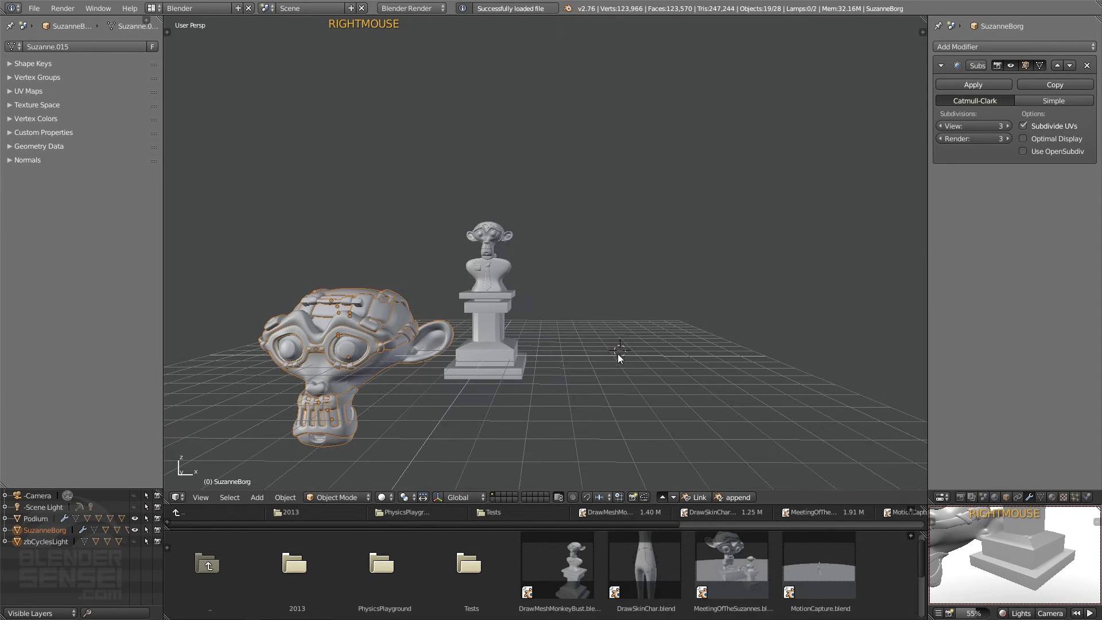
{"action": "scroll", "coordinate": [645, 584], "scroll_direction": "down", "scroll_amount": 2}
{"action": "left_click", "coordinate": [301, 584]}
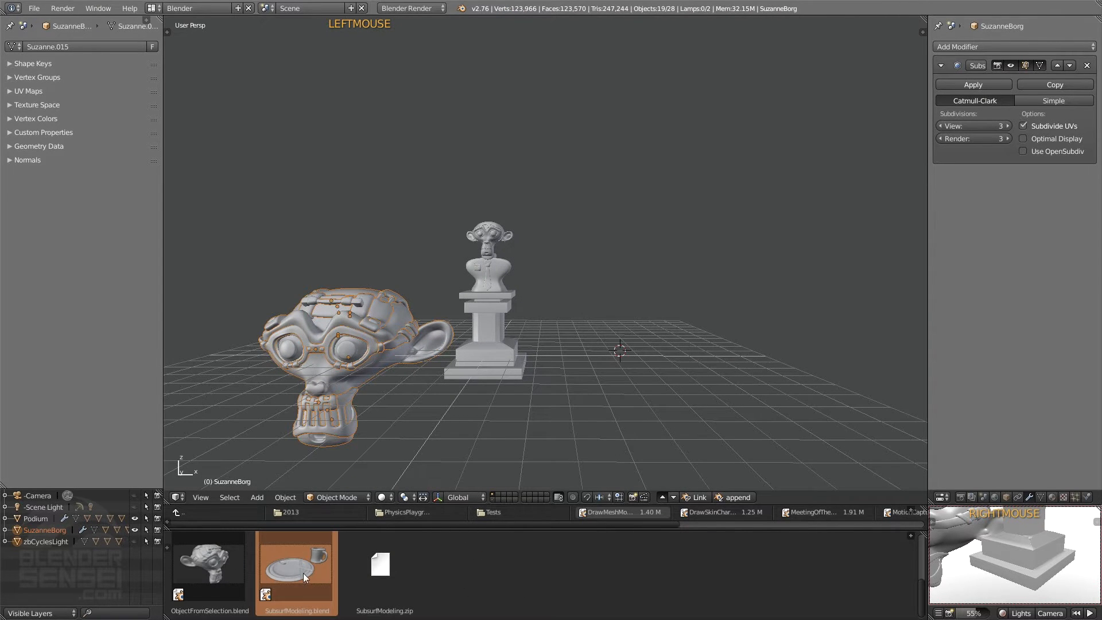
{"action": "left_click", "coordinate": [737, 497]}
{"action": "middle_click_drag", "start_coordinate": [653, 414], "coordinate": [667, 381]}
{"action": "key", "text": "s"}
{"action": "key", "text": "s"}
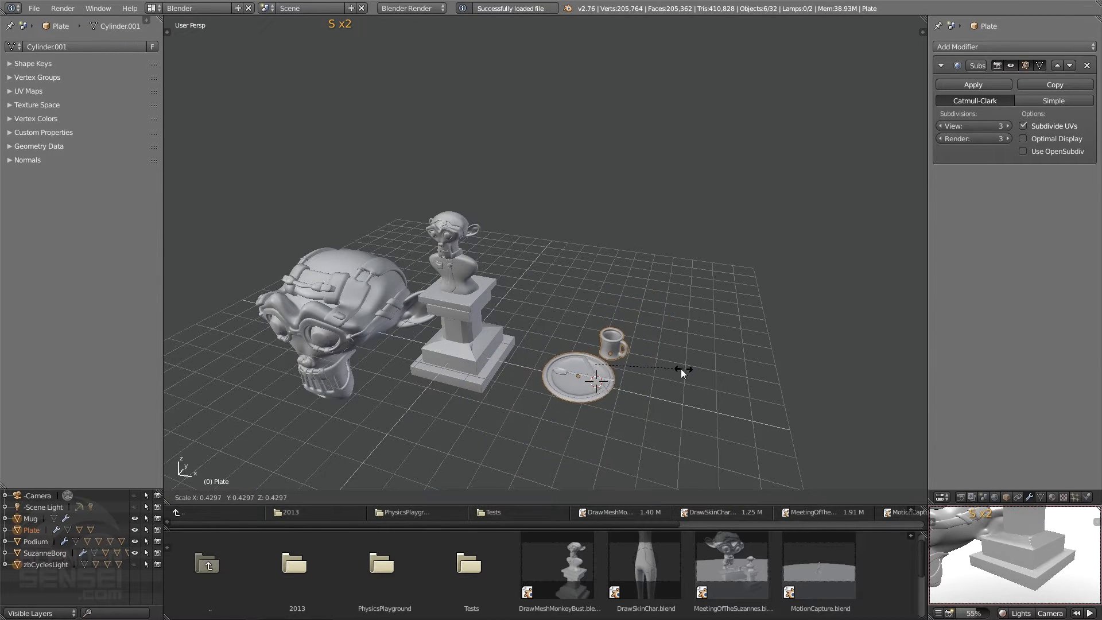
{"action": "left_click", "coordinate": [701, 374]}
{"action": "middle_click_drag", "start_coordinate": [657, 383], "coordinate": [764, 378]}
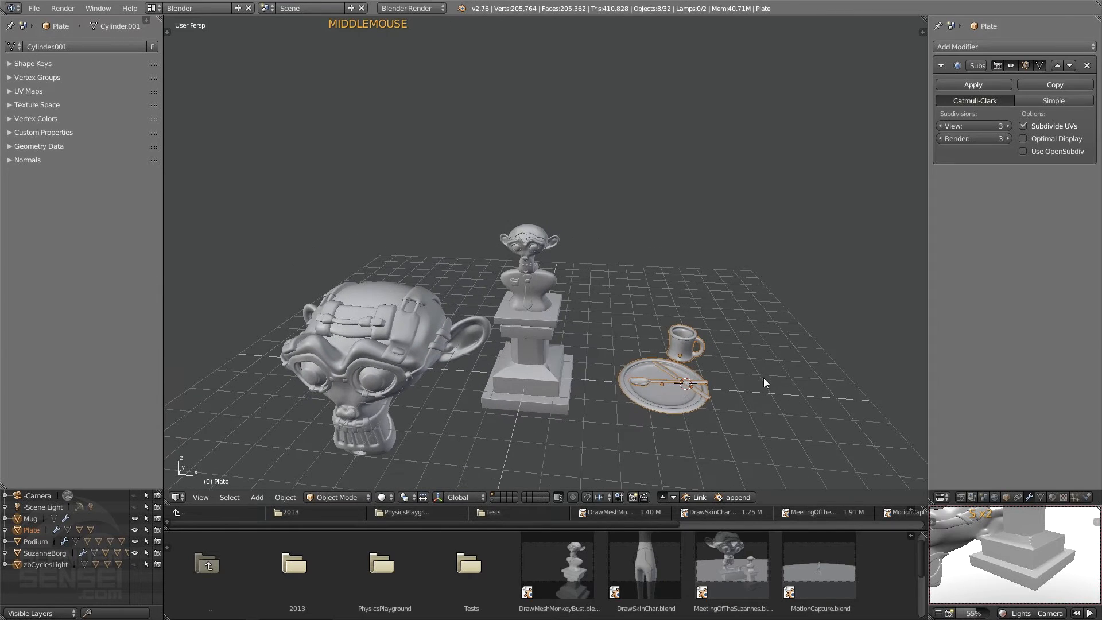
- Replace the lower file browser with the dope sheet, move all objects to layer 11 and display that layer
{"action": "left_click", "coordinate": [661, 497]}
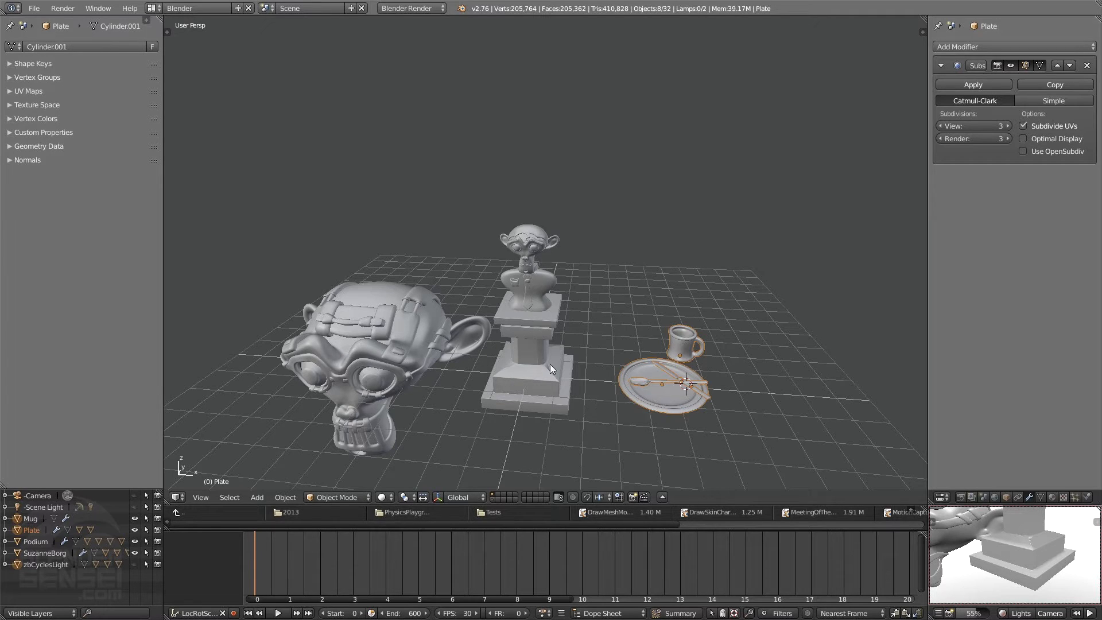
{"action": "key", "text": "a"}
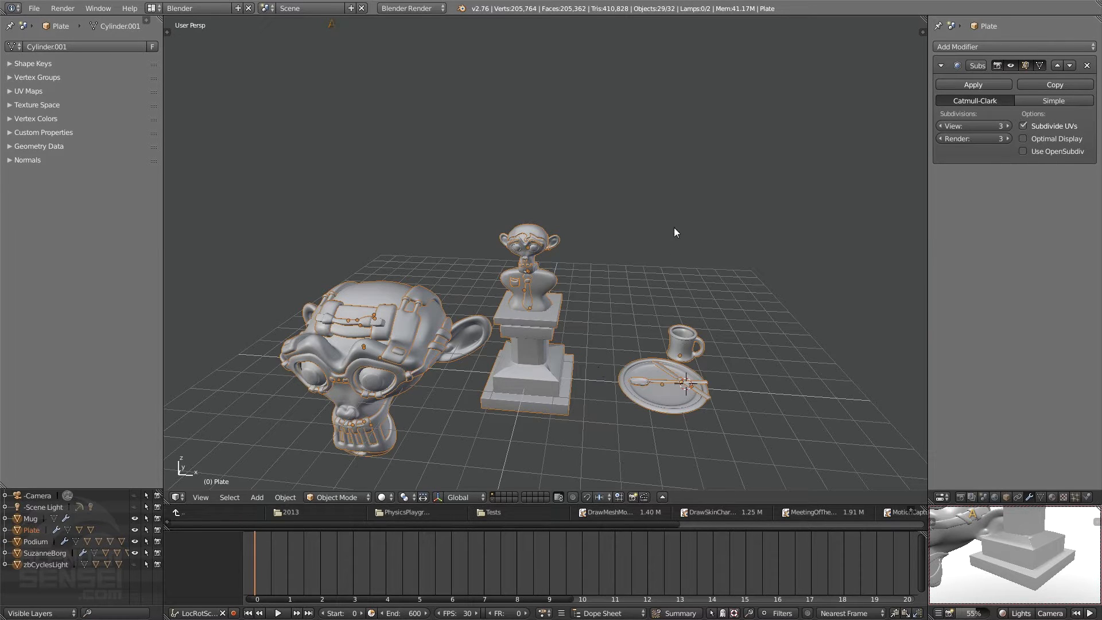
{"action": "key", "text": "m"}
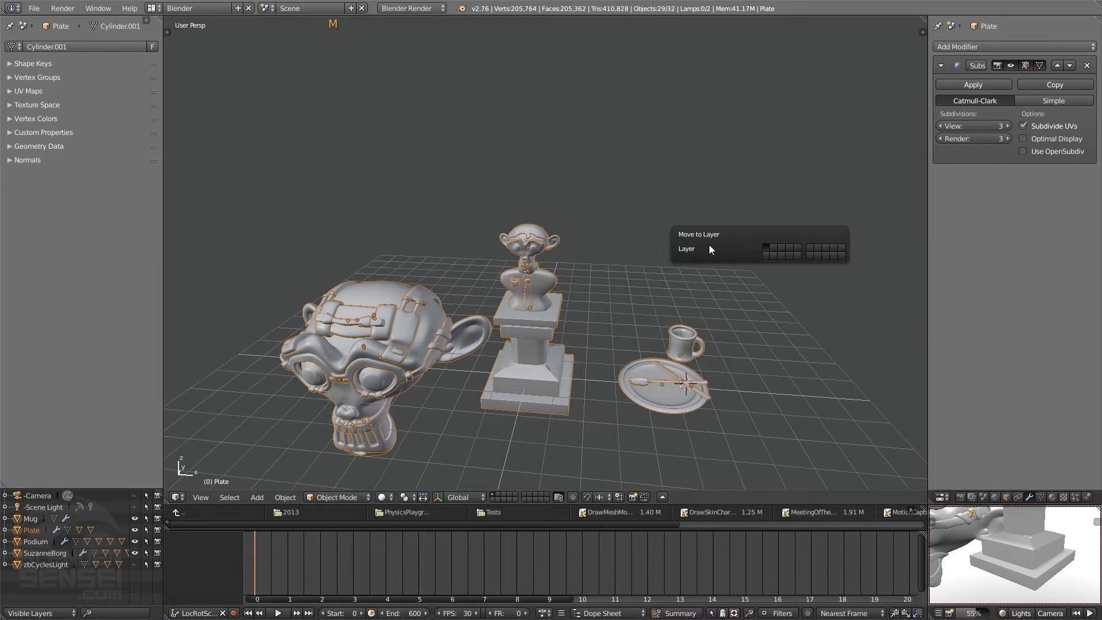
{"action": "left_click", "coordinate": [767, 257]}
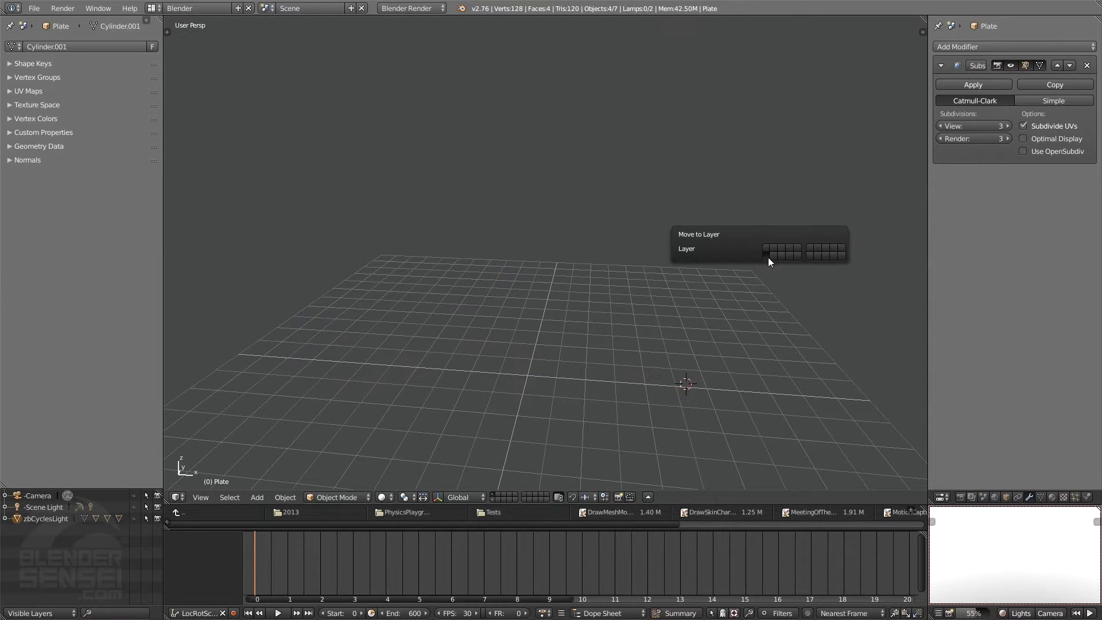
{"action": "left_click", "coordinate": [492, 498]}
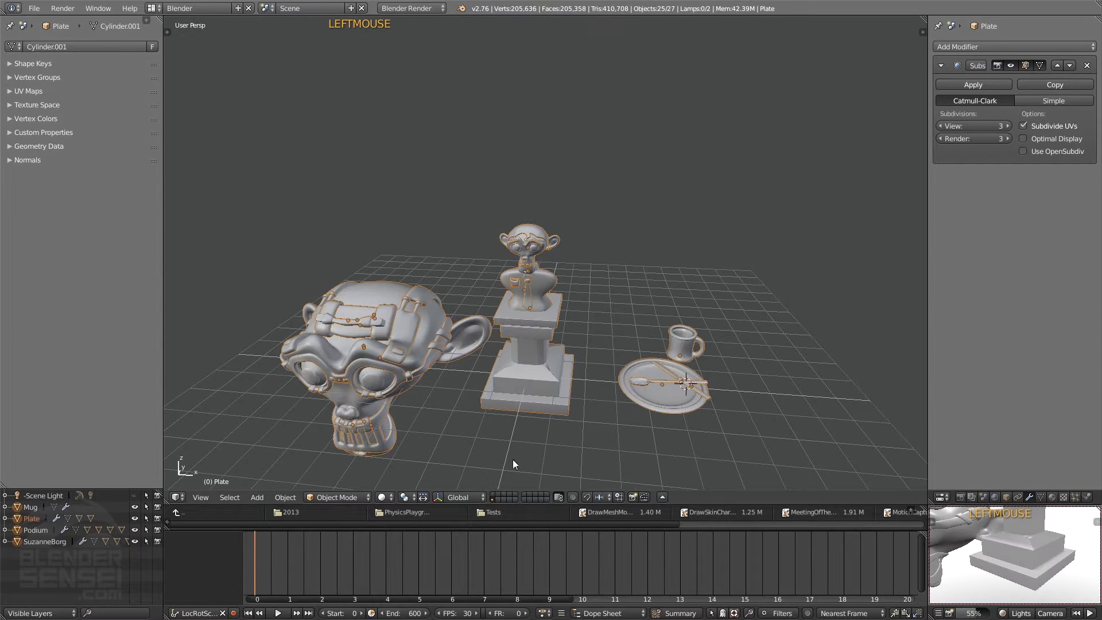
{"action": "middle_click_drag", "start_coordinate": [584, 395], "coordinate": [473, 302], "text": "shift"}
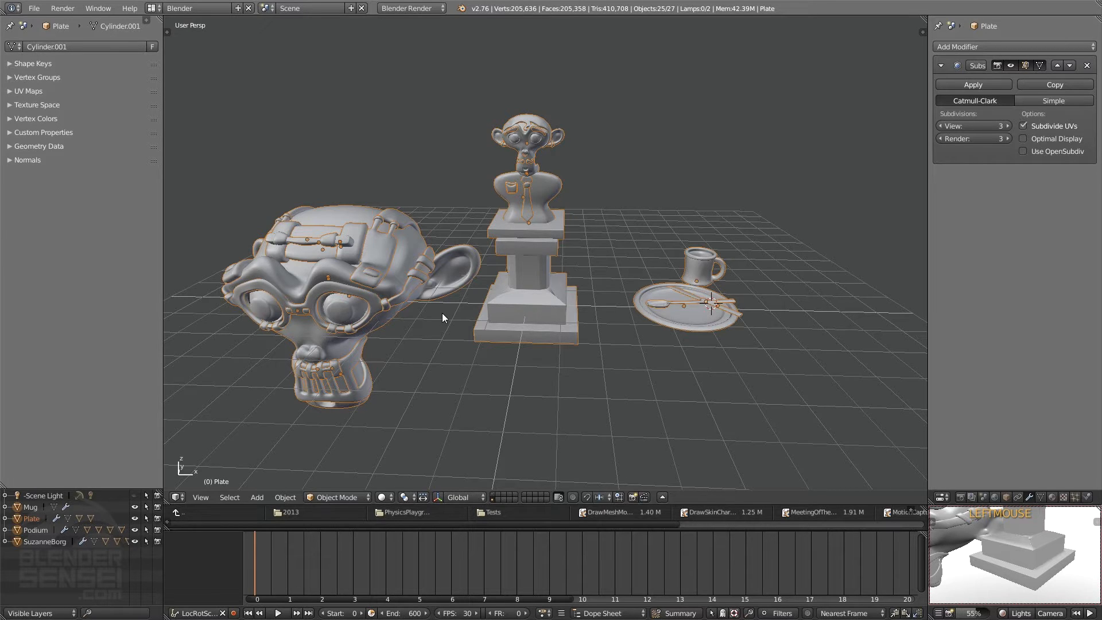
- Switch the outliner to its groups view and back to visible layers, reviewing the group options in both views
{"action": "key", "text": "F6"}
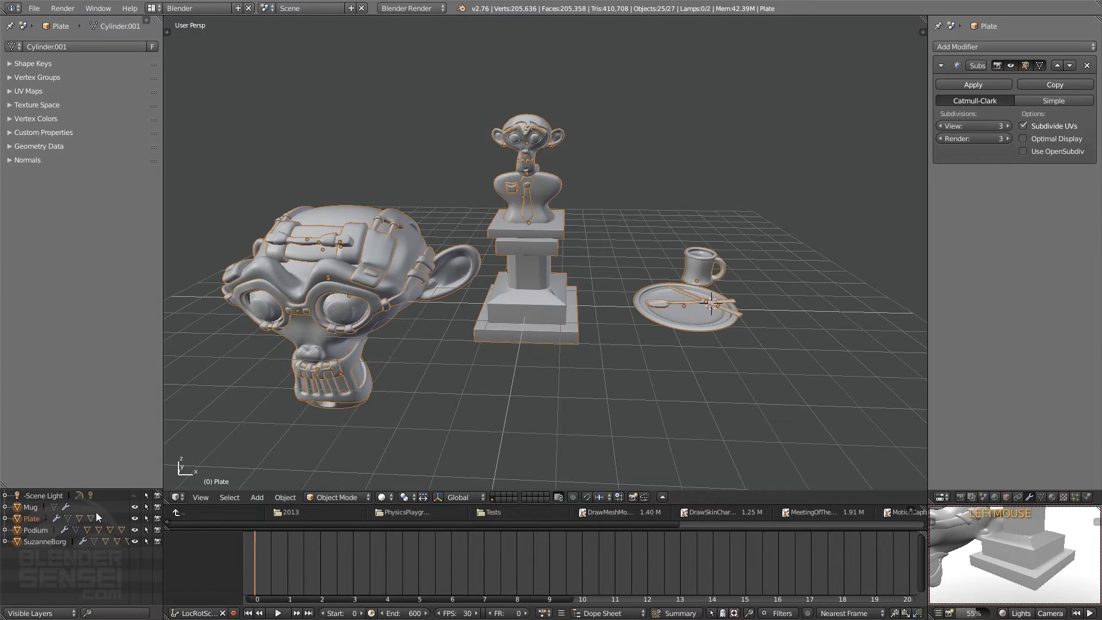
{"action": "right_click", "coordinate": [62, 560]}
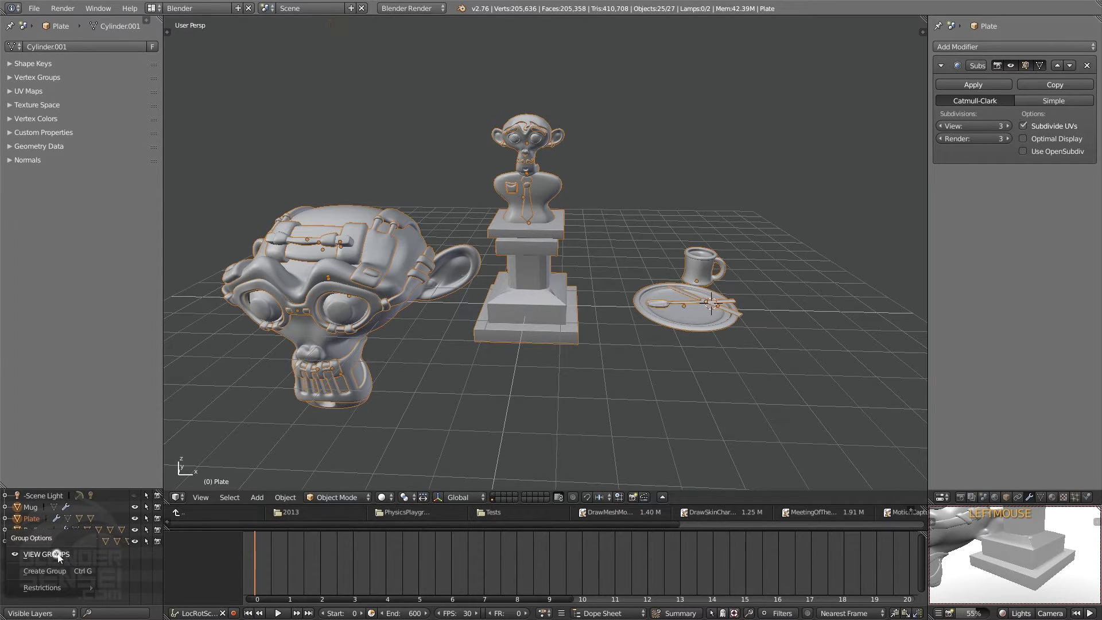
{"action": "left_click", "coordinate": [58, 553]}
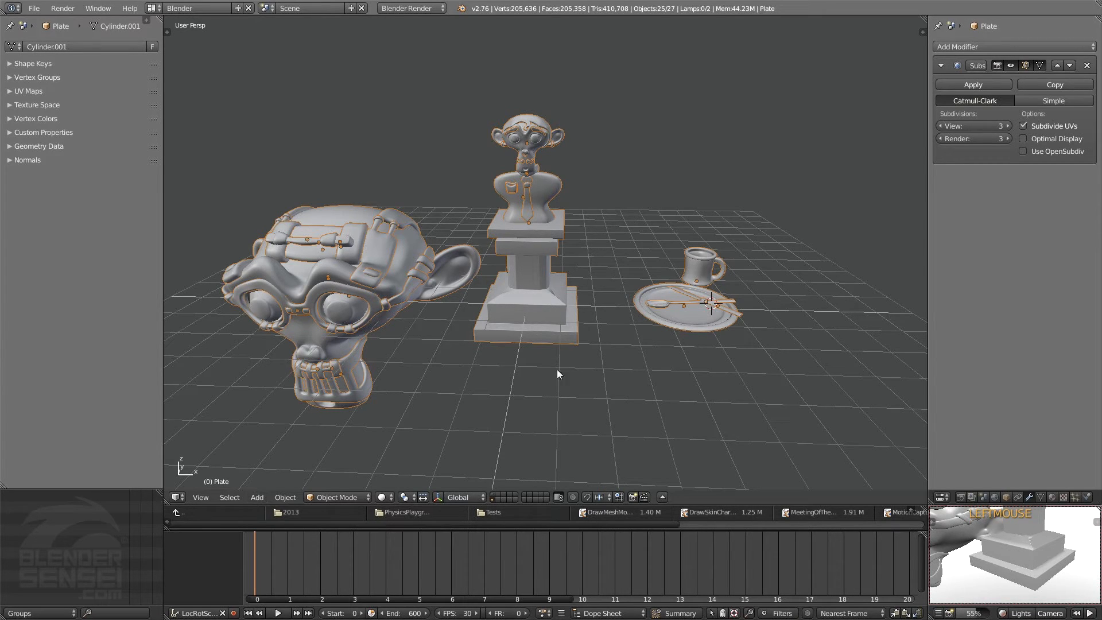
{"action": "right_click", "coordinate": [74, 516]}
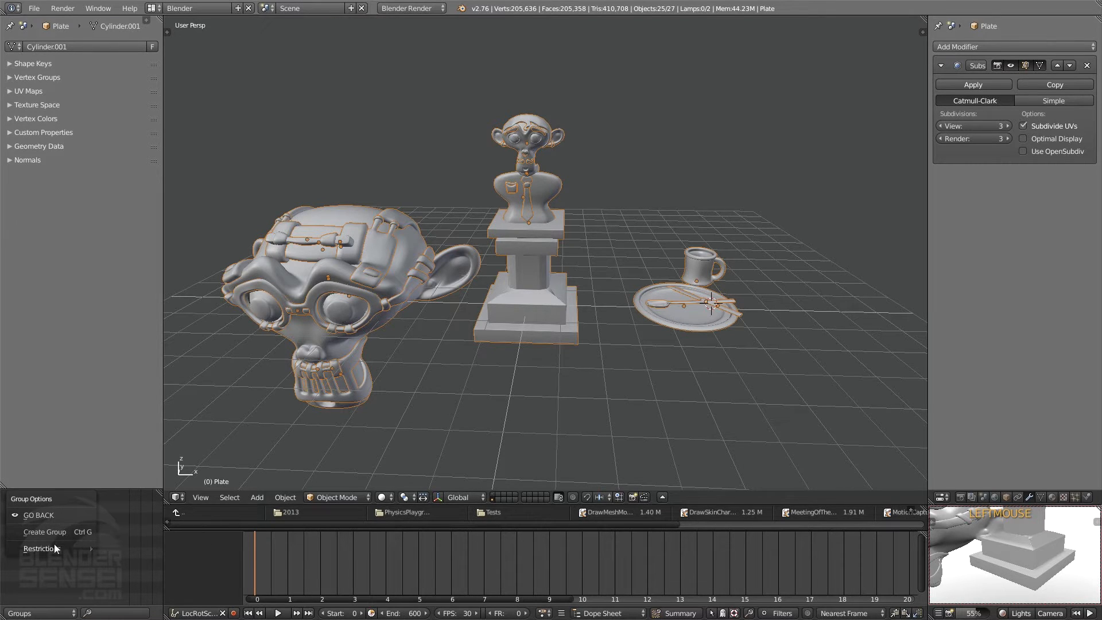
{"action": "left_click", "coordinate": [47, 515]}
{"action": "right_click", "coordinate": [69, 542]}
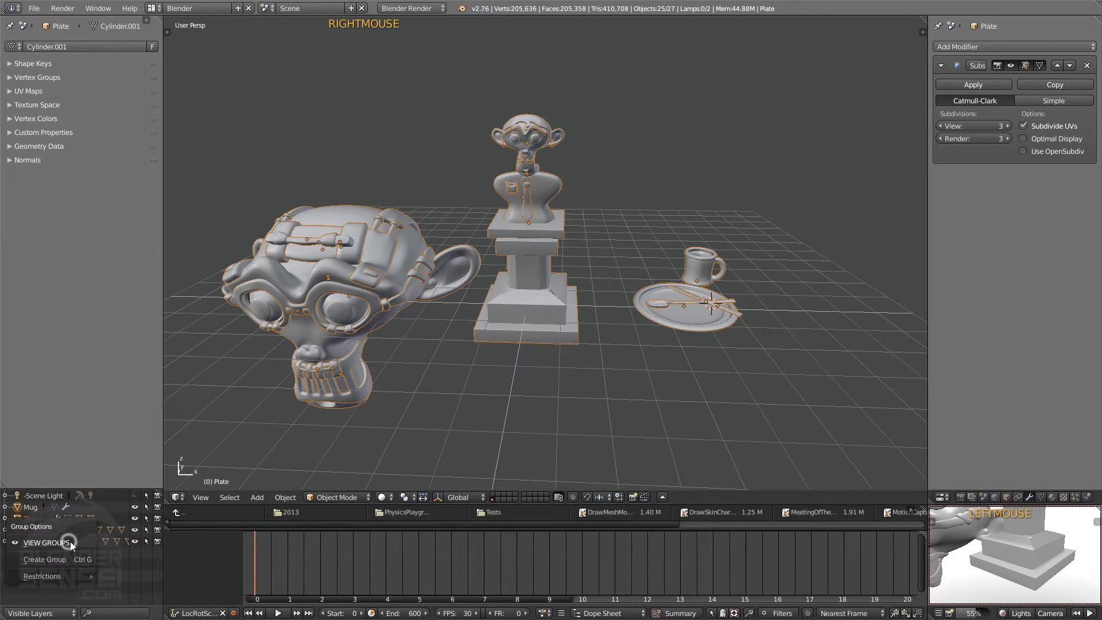
{"action": "right_click", "coordinate": [51, 543]}
{"action": "right_click", "coordinate": [66, 524]}
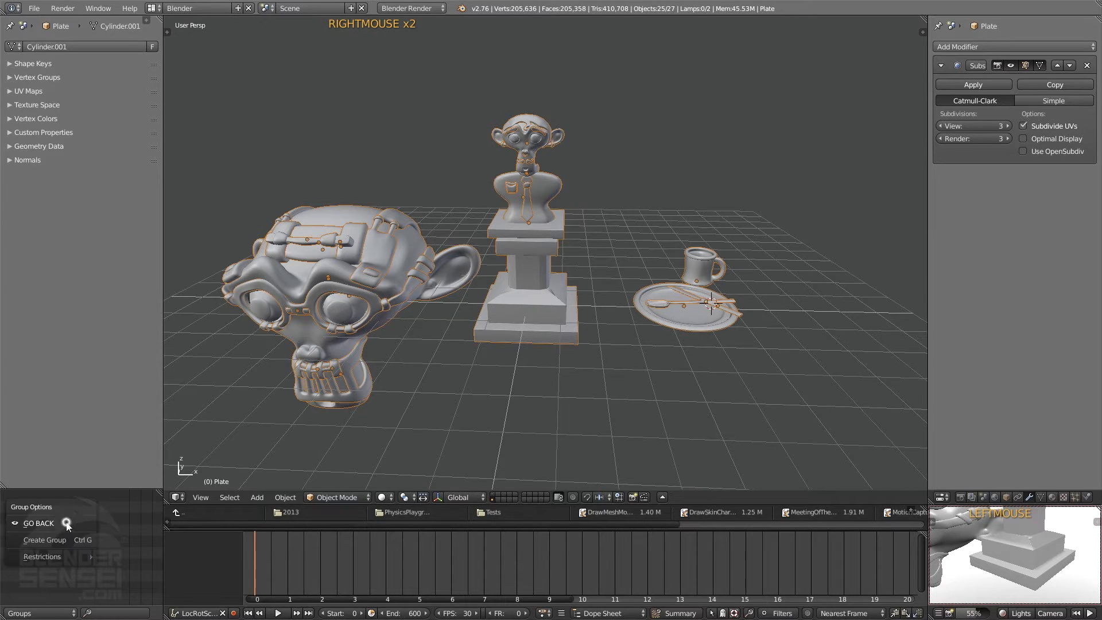
{"action": "left_click", "coordinate": [54, 522]}
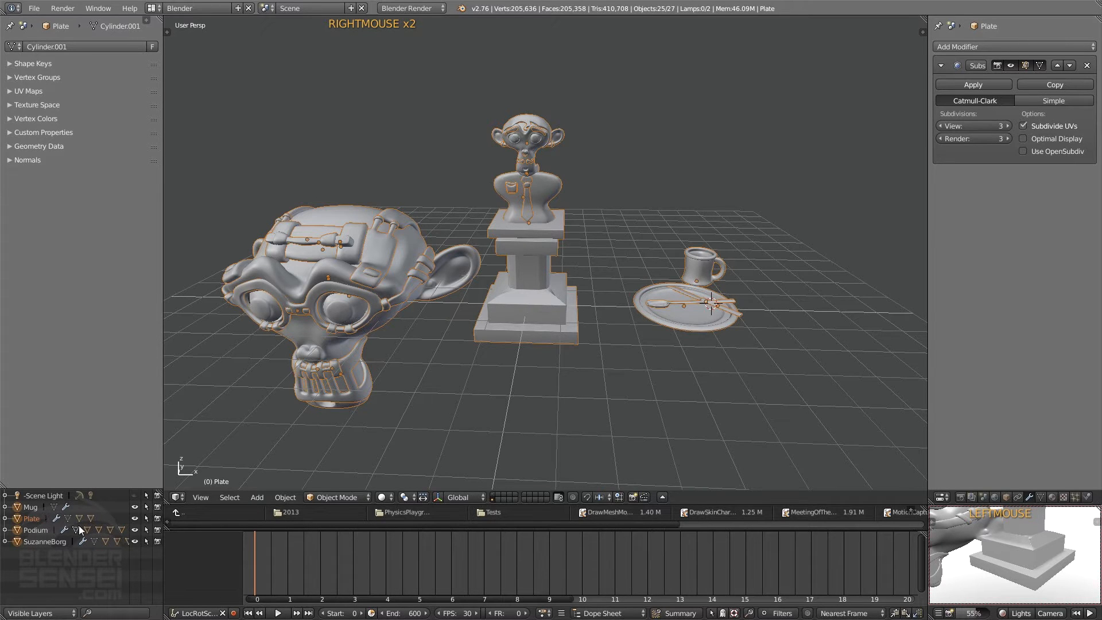
- Examine the group creation and restriction options offered for adding to the scene
{"action": "middle_click_drag", "start_coordinate": [442, 351], "coordinate": [472, 362], "text": "shift"}
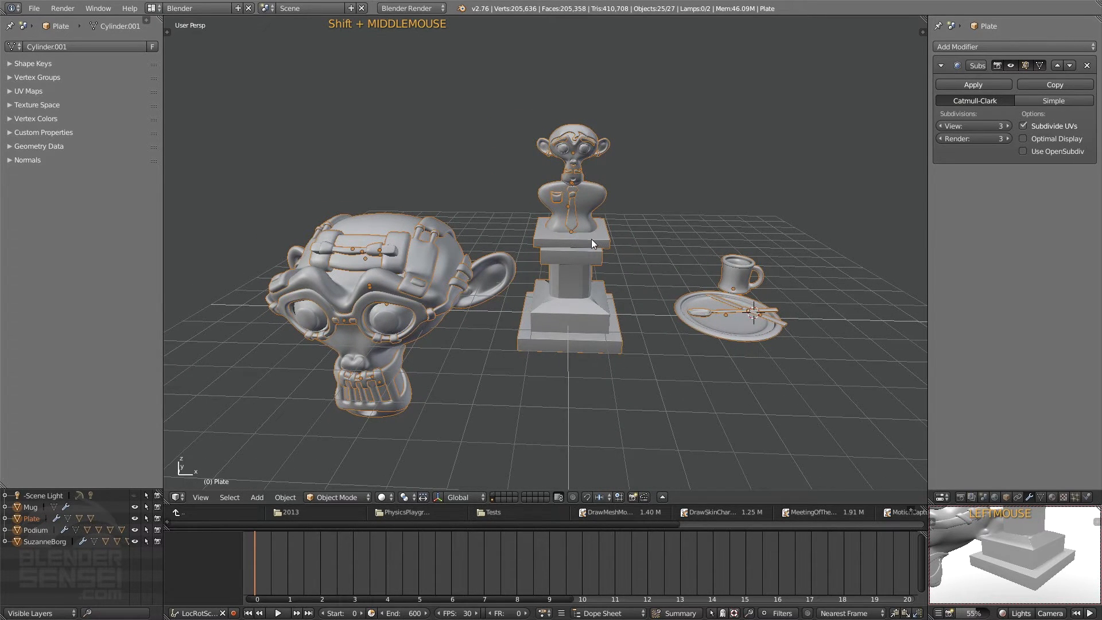
{"action": "key", "text": "shift+a"}
{"action": "mouse_move", "coordinate": [572, 220]}
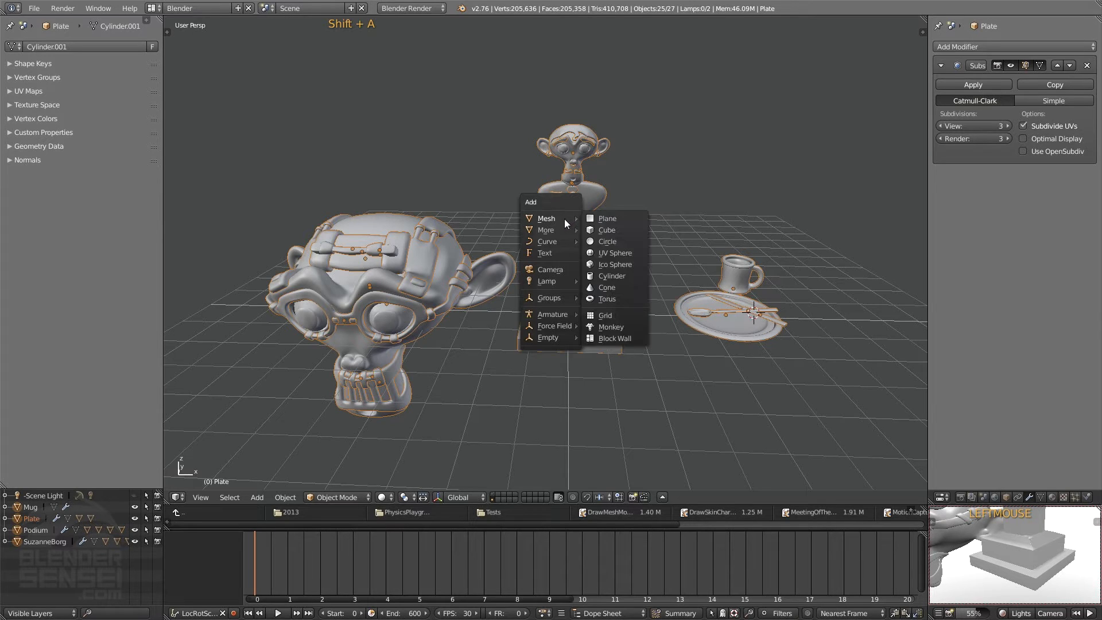
{"action": "mouse_move", "coordinate": [549, 298]}
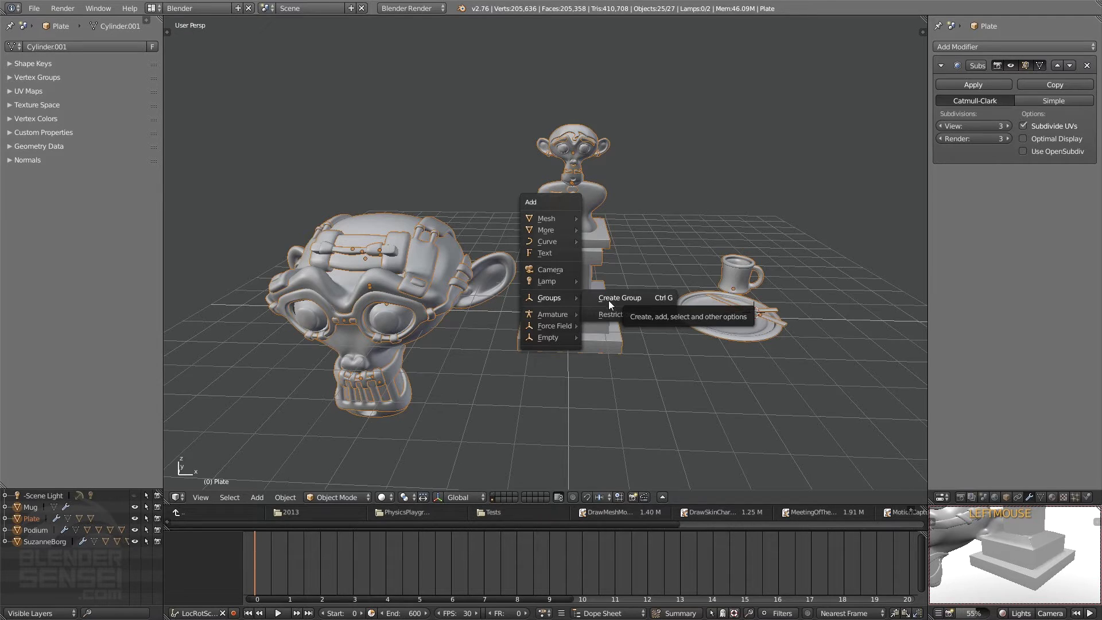
{"action": "mouse_move", "coordinate": [618, 316]}
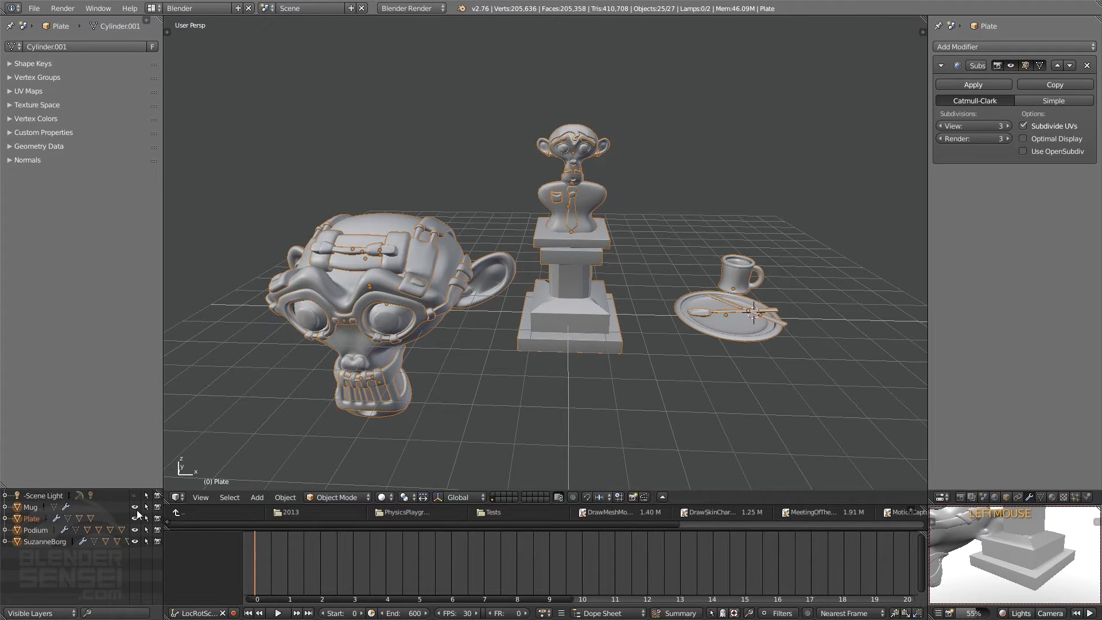
{"action": "key", "text": "shift+a"}
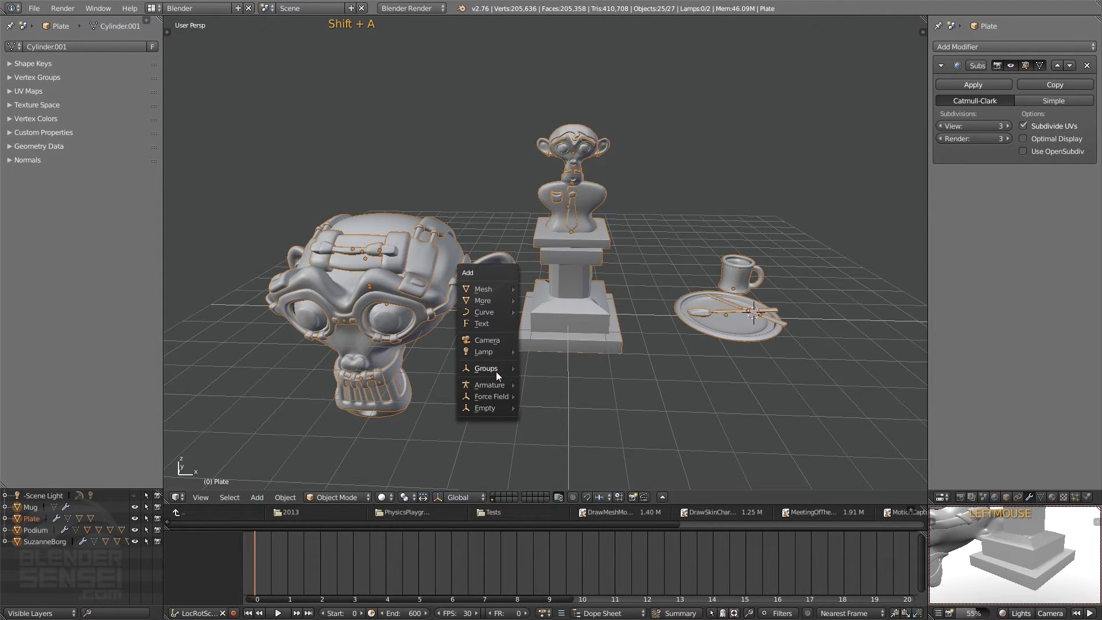
{"action": "mouse_move", "coordinate": [495, 367]}
{"action": "mouse_move", "coordinate": [570, 384]}
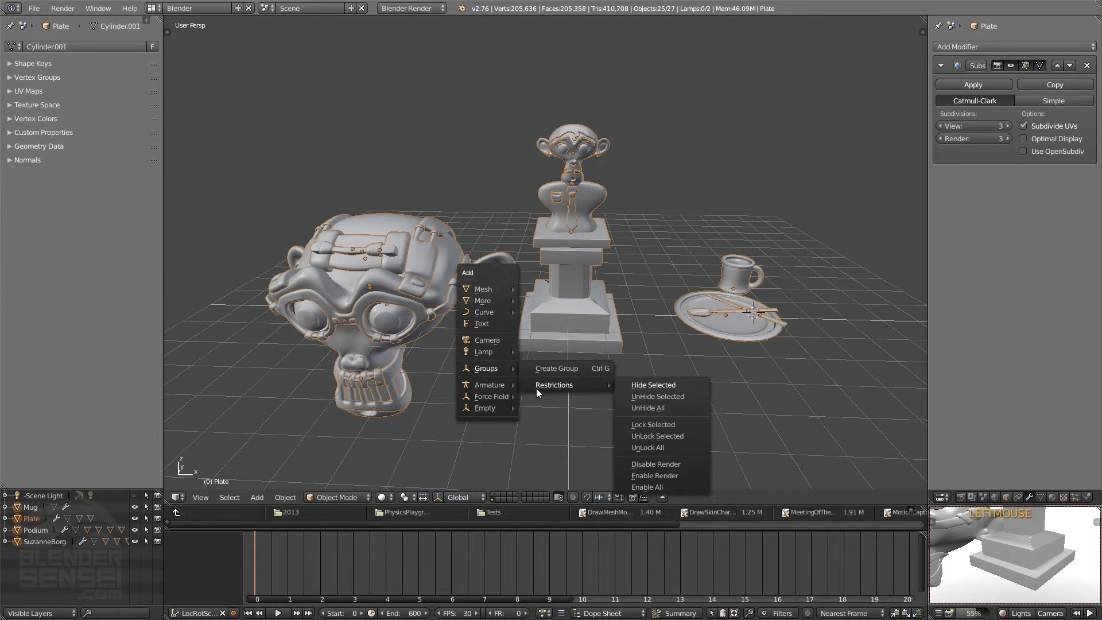
- Box-select the plate, cutlery and mug and create a new group from them
{"action": "middle_click_drag", "start_coordinate": [711, 276], "coordinate": [657, 289], "text": "shift"}
{"action": "scroll", "coordinate": [536, 289], "scroll_direction": "up", "scroll_amount": 2}
{"action": "scroll", "coordinate": [657, 292], "scroll_direction": "down", "scroll_amount": 2}
{"action": "scroll", "coordinate": [645, 297], "scroll_direction": "up", "scroll_amount": 2}
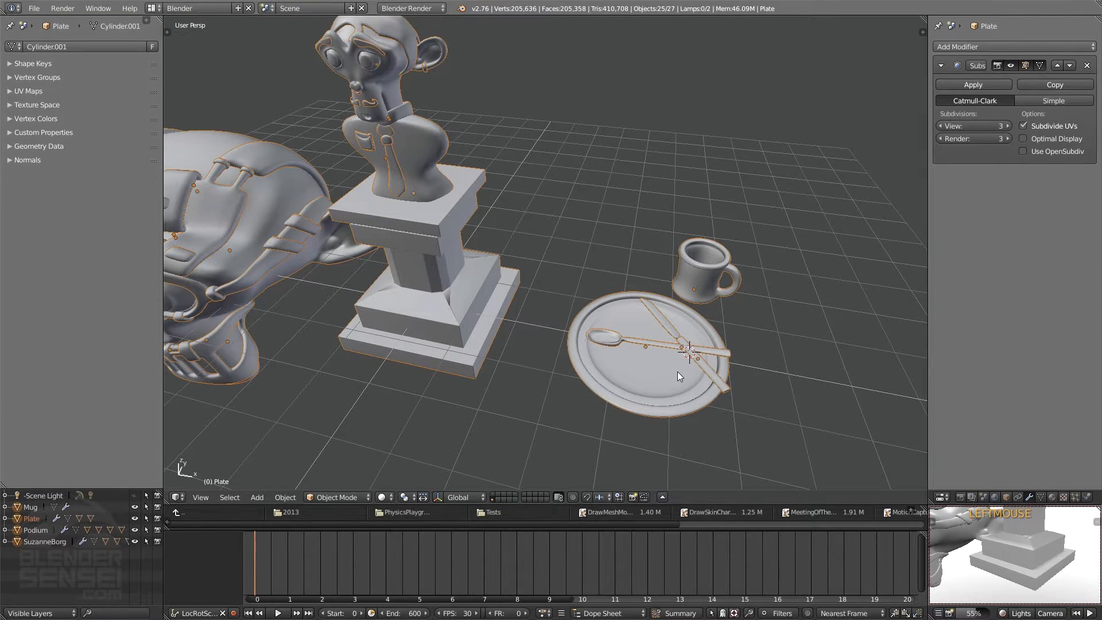
{"action": "middle_click_drag", "start_coordinate": [678, 371], "coordinate": [601, 360], "text": "shift"}
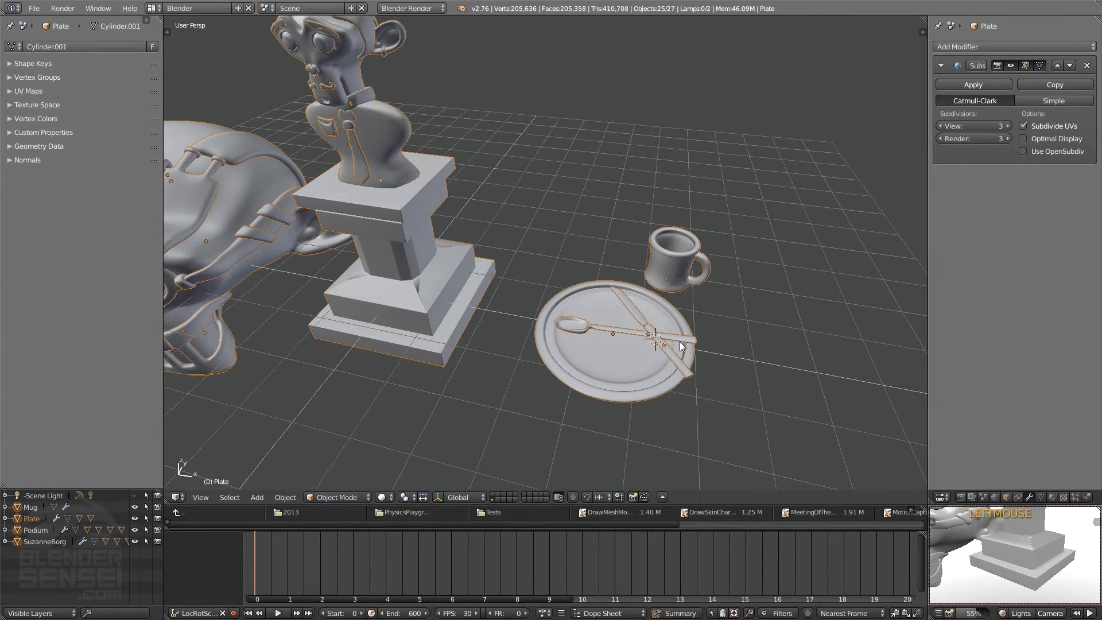
{"action": "middle_click_drag", "start_coordinate": [680, 342], "coordinate": [667, 338], "text": "shift"}
{"action": "key", "text": "b"}
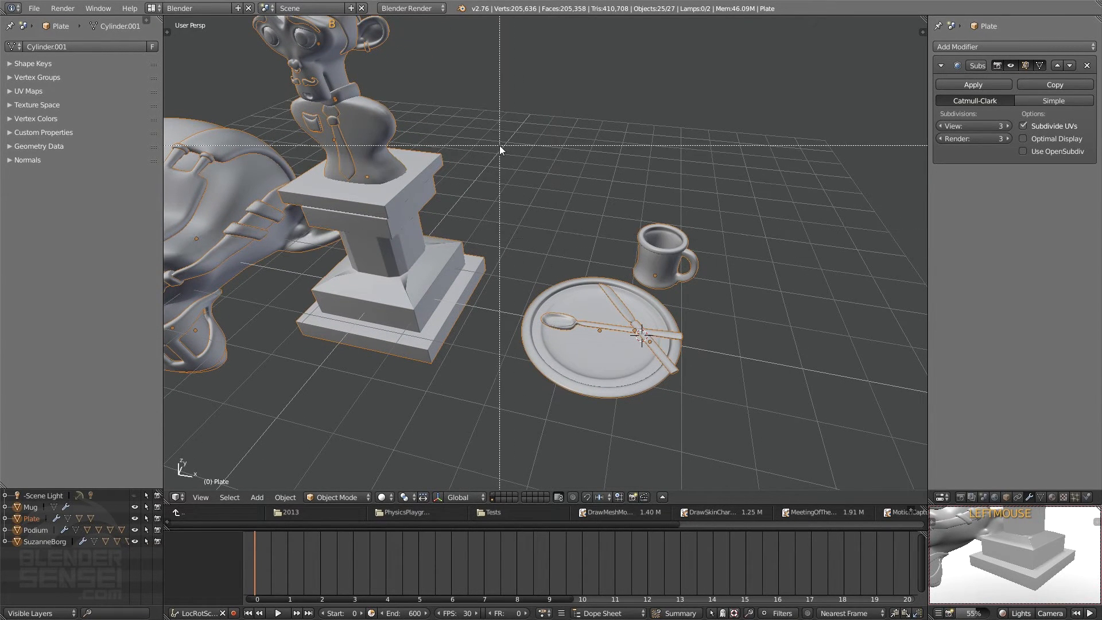
{"action": "left_click_drag", "start_coordinate": [500, 148], "coordinate": [746, 439]}
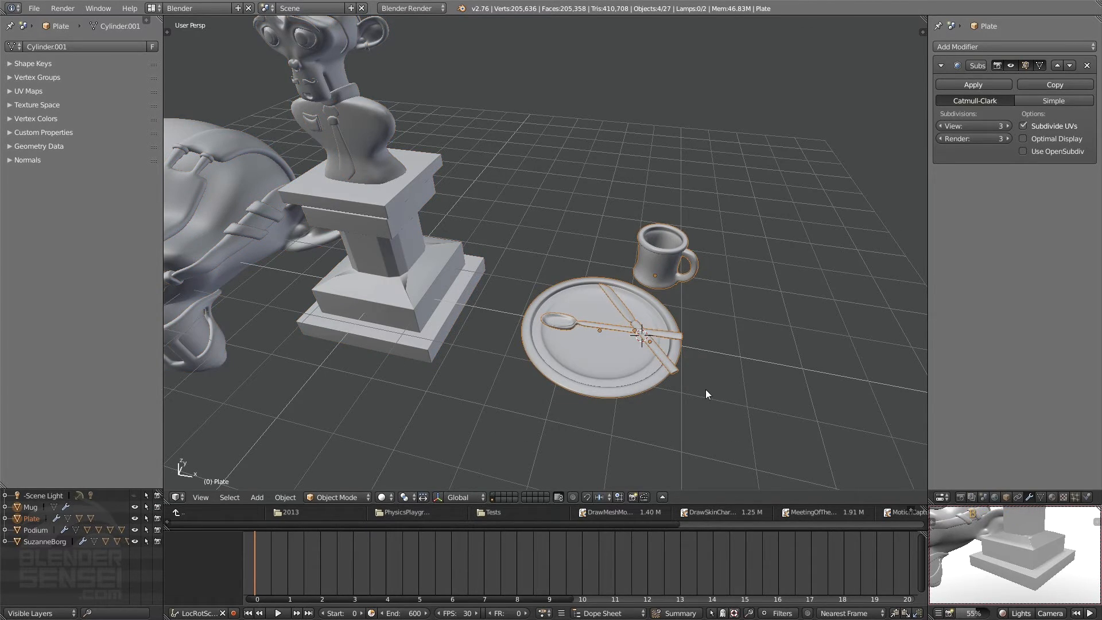
{"action": "middle_click_drag", "start_coordinate": [705, 390], "coordinate": [653, 276]}
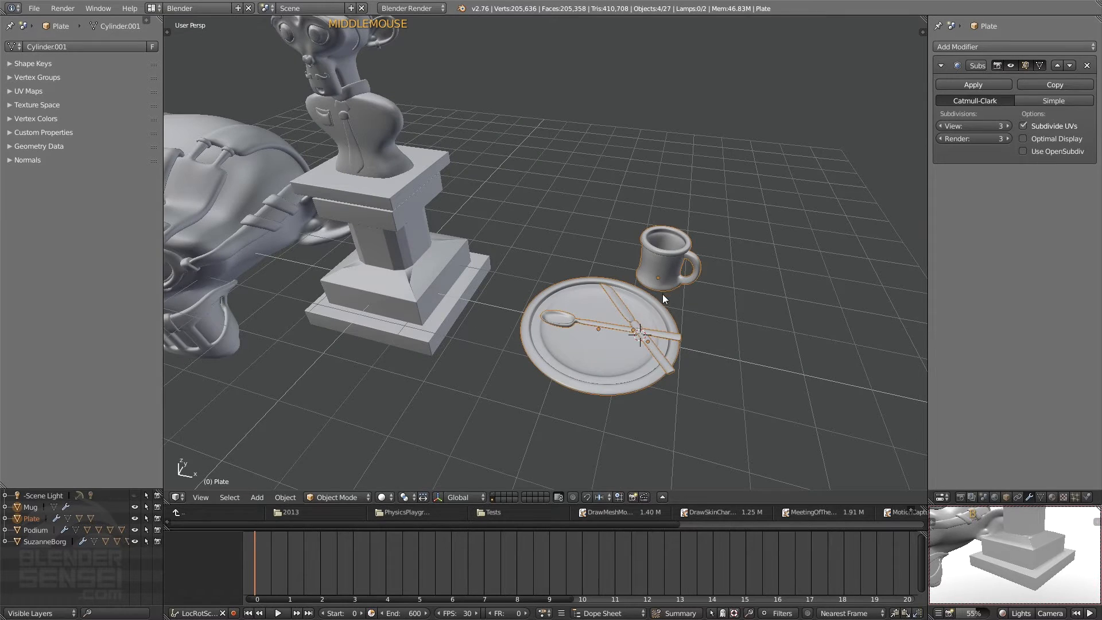
{"action": "scroll", "coordinate": [721, 360], "scroll_direction": "up", "scroll_amount": 2}
{"action": "key", "text": "shift+a"}
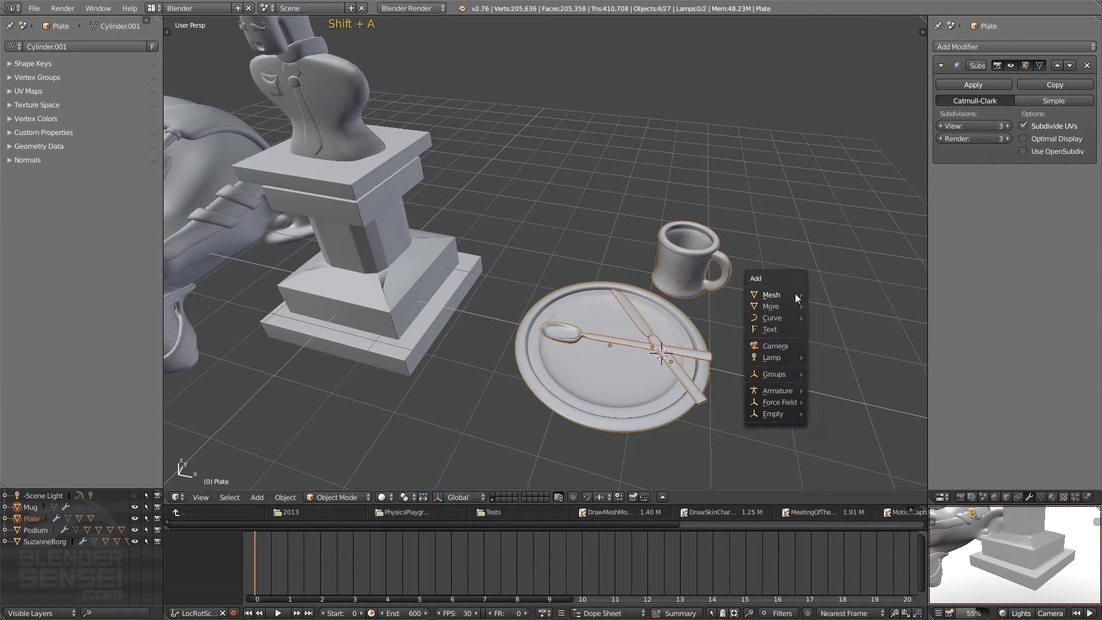
{"action": "mouse_move", "coordinate": [776, 374]}
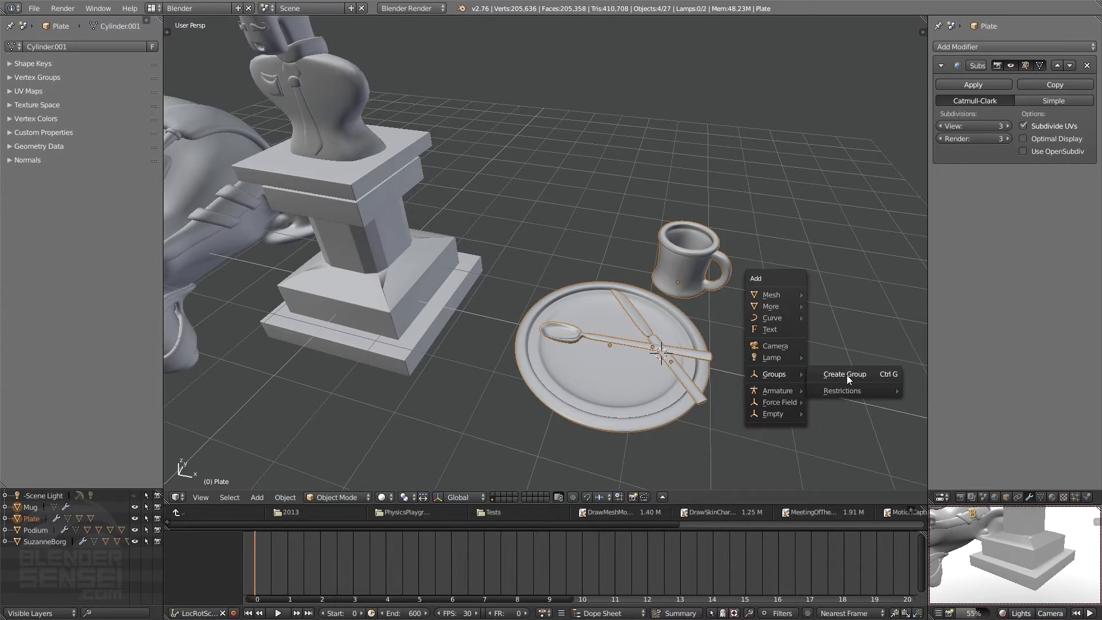
{"action": "left_click", "coordinate": [847, 374]}
{"action": "middle_click_drag", "start_coordinate": [738, 374], "coordinate": [633, 335]}
{"action": "middle_click_drag", "start_coordinate": [670, 303], "coordinate": [638, 330]}
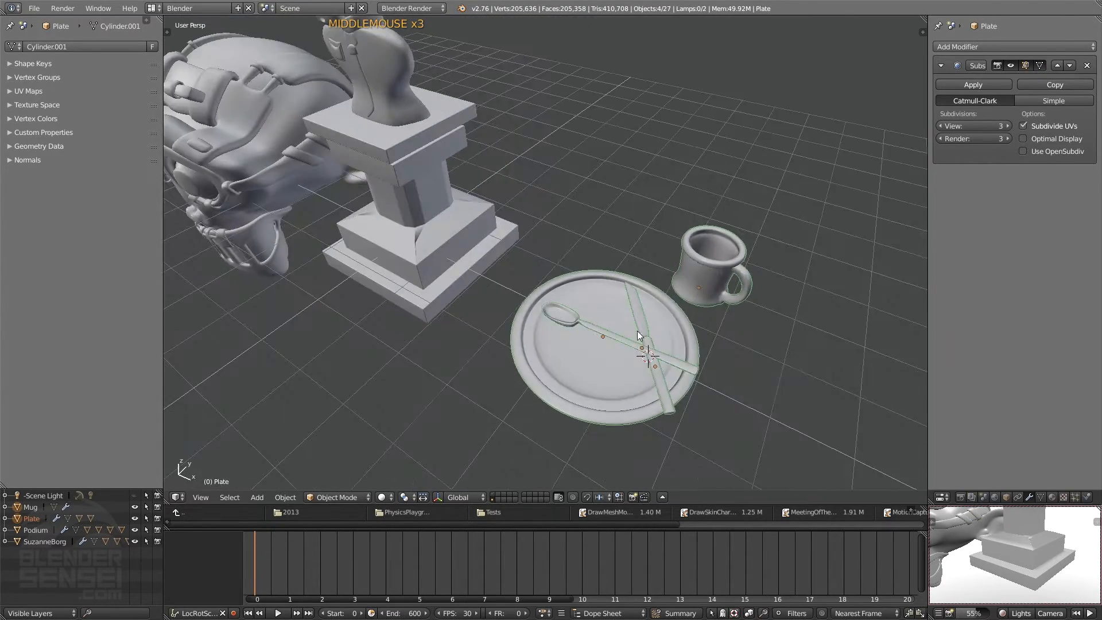
- Switch the outliner to its groups view, toggling once back to visible layers to compare the two lists
{"action": "right_click", "coordinate": [54, 563]}
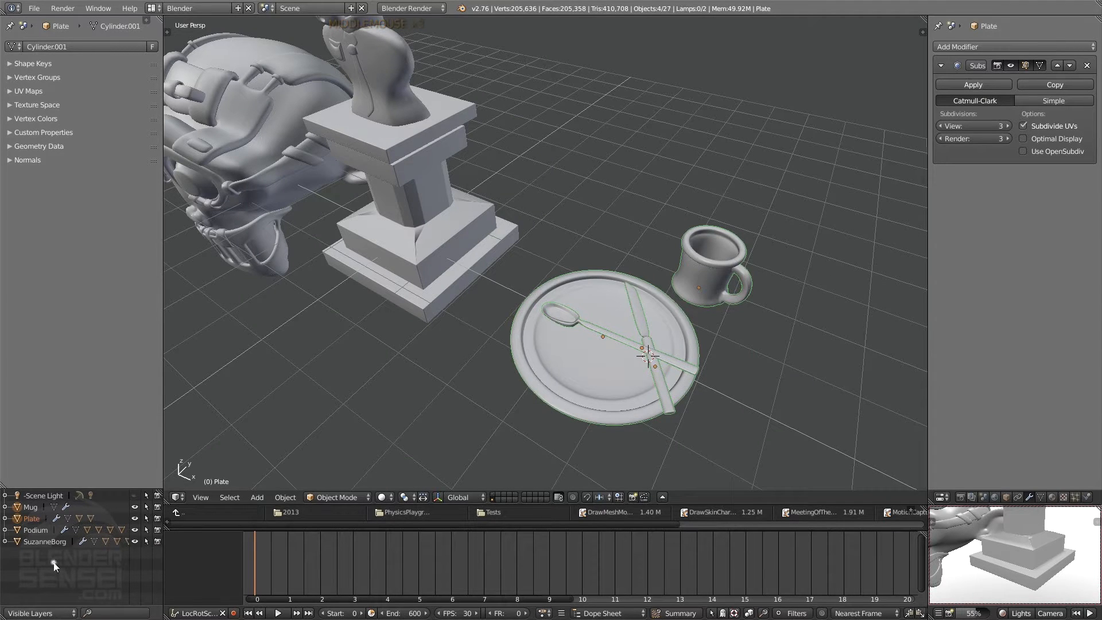
{"action": "left_click", "coordinate": [63, 526]}
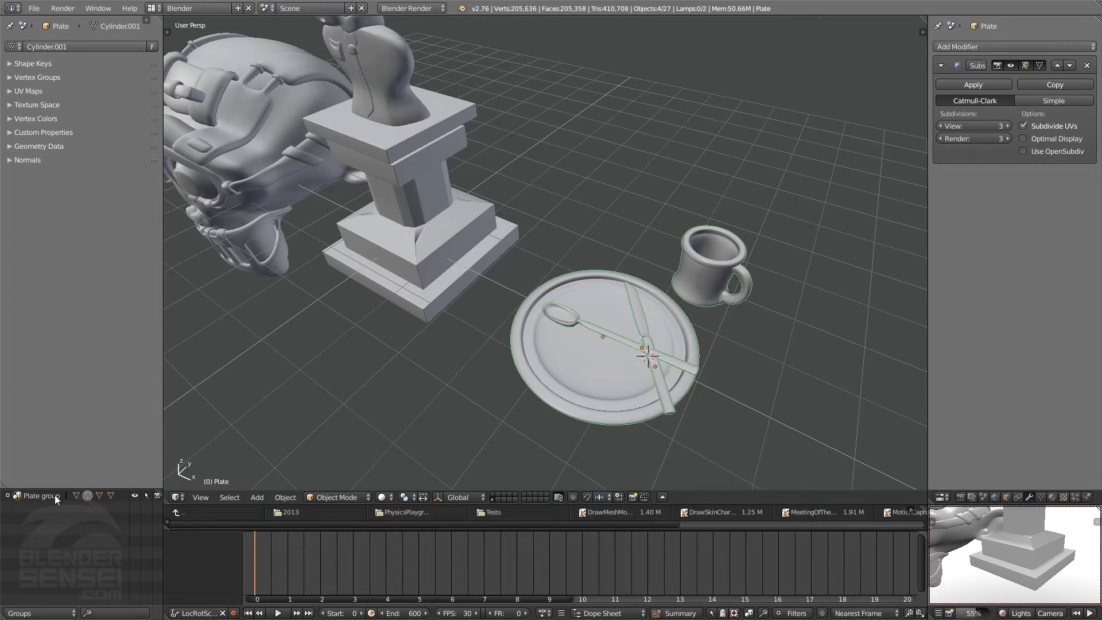
{"action": "middle_click_drag", "start_coordinate": [631, 391], "coordinate": [706, 286], "text": "shift"}
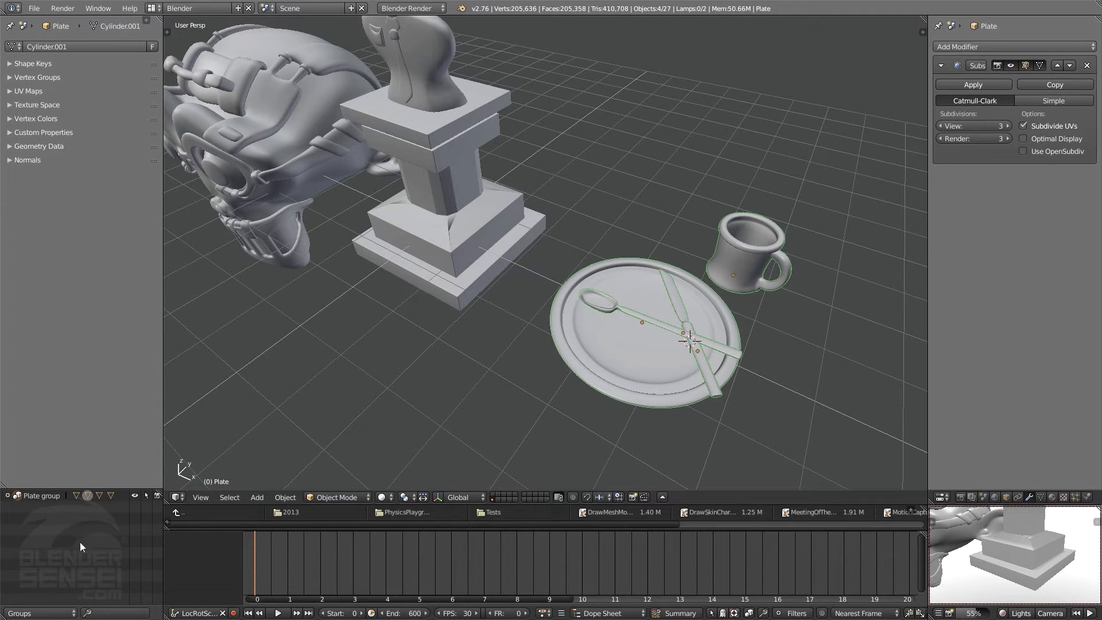
{"action": "right_click", "coordinate": [63, 520]}
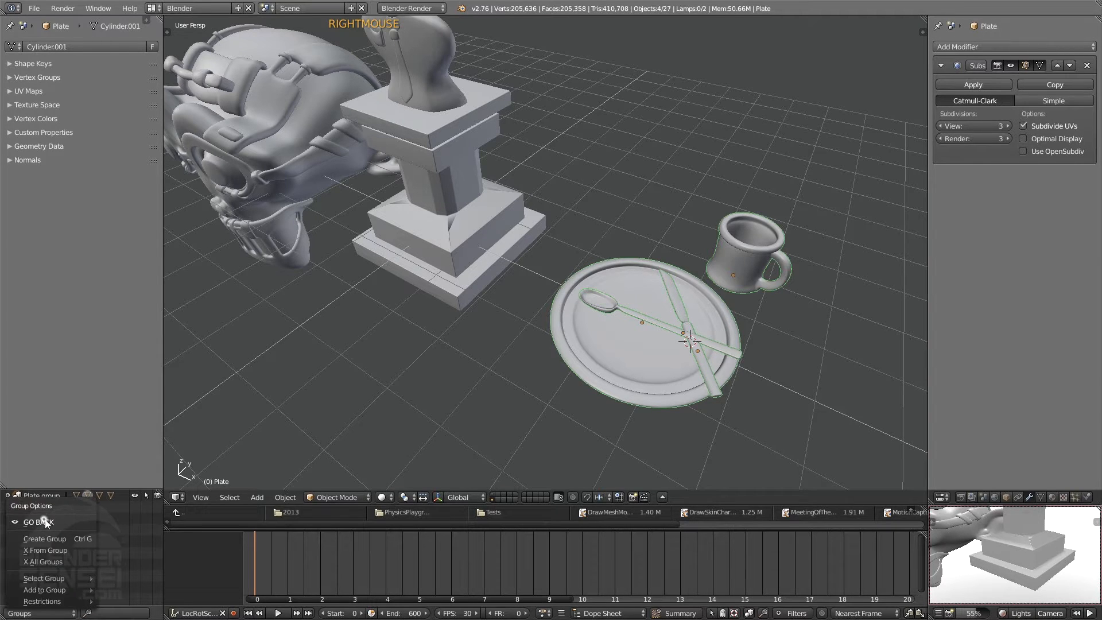
{"action": "left_click", "coordinate": [45, 522]}
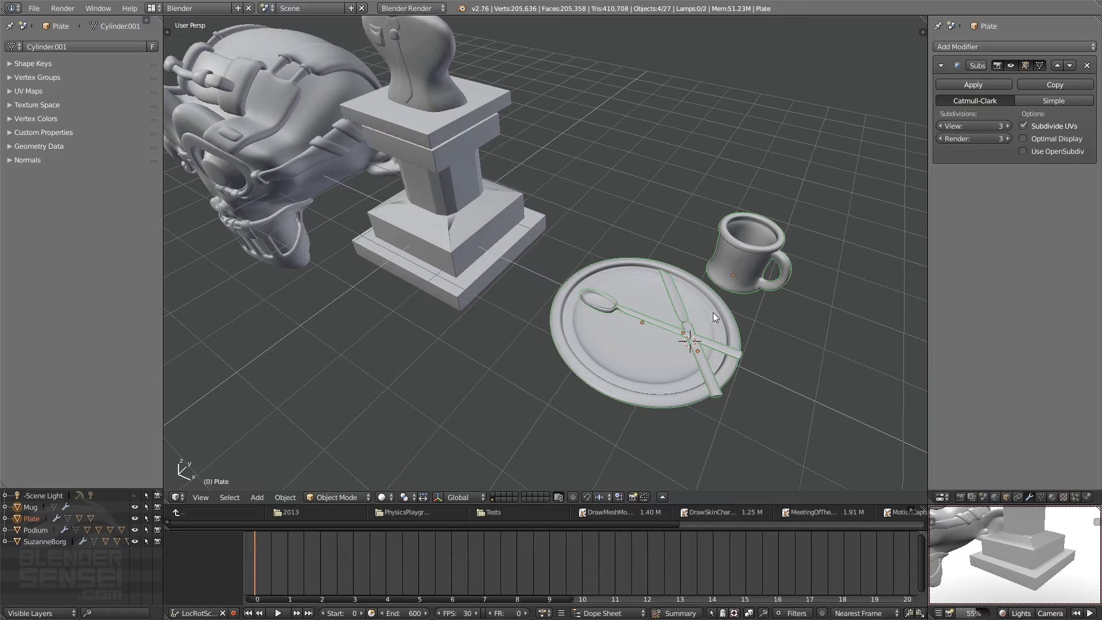
{"action": "right_click", "coordinate": [49, 545]}
{"action": "left_click", "coordinate": [48, 529]}
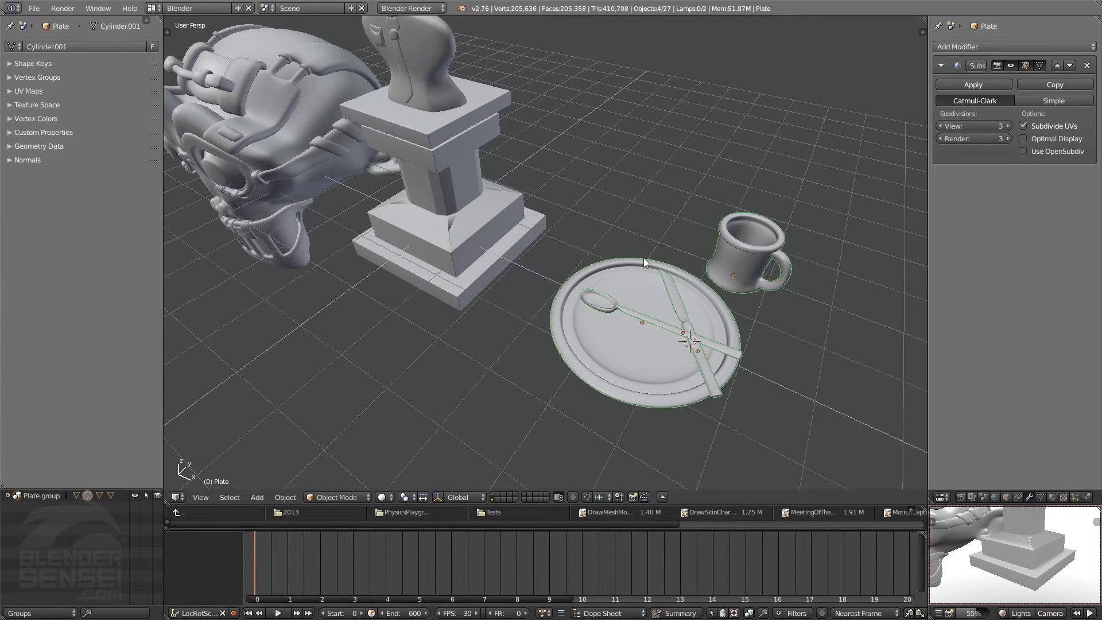
- Rename the plate's group in the outliner as Dinnerware
{"action": "left_click", "coordinate": [42, 494]}
{"action": "double_click", "coordinate": [39, 494]}
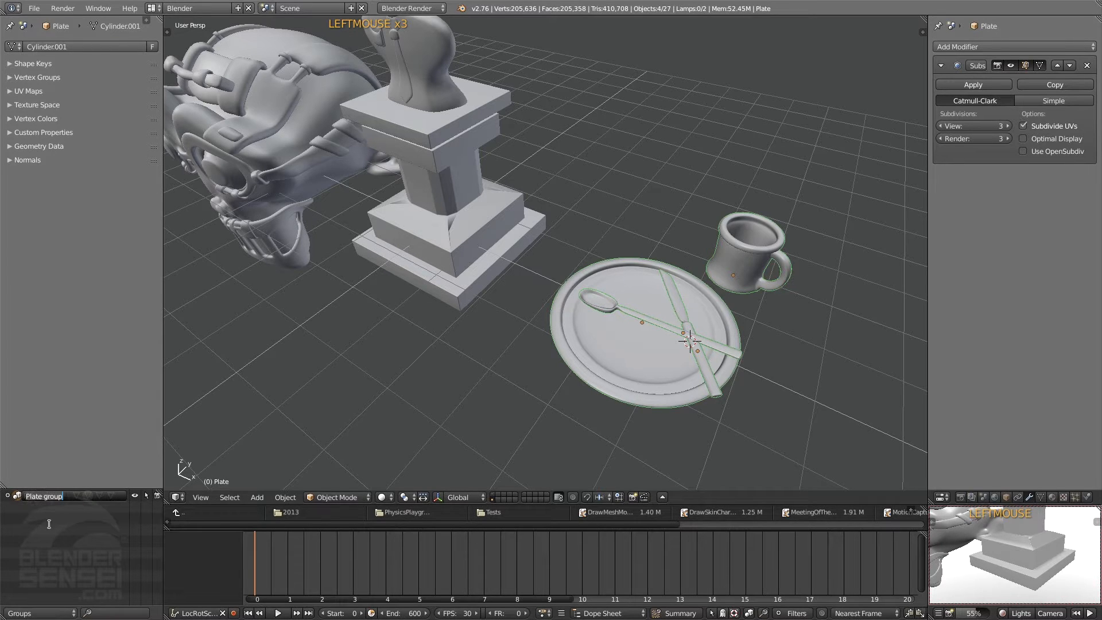
{"action": "type", "text": "Din"}
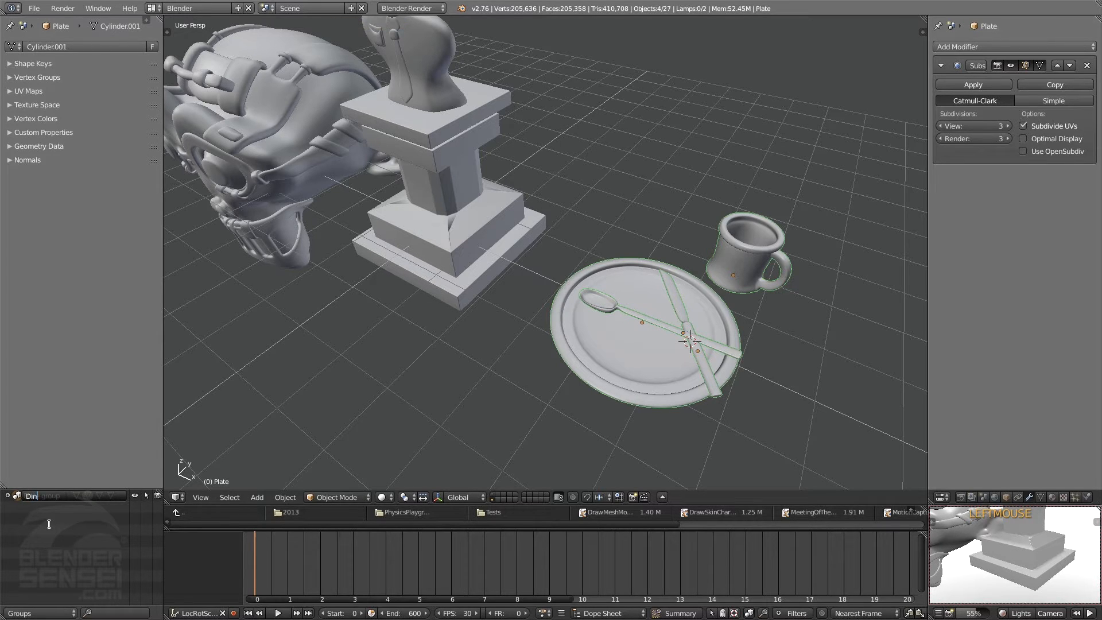
{"action": "type", "text": "nerware"}
{"action": "key", "text": "Return"}
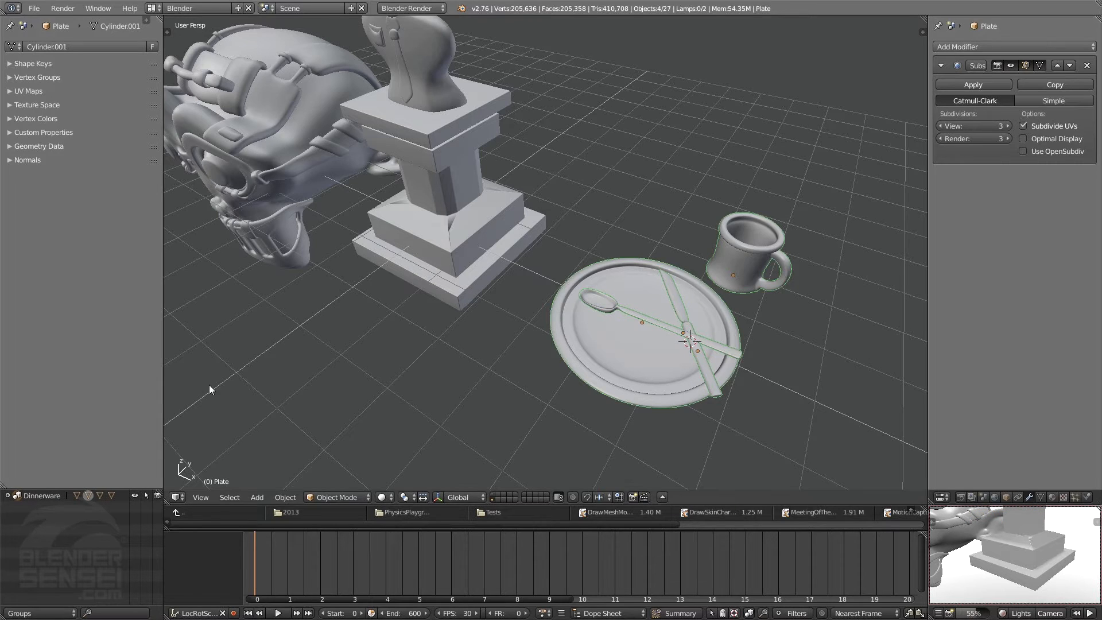
- Box-select the podium together with all parts of the bust on it and create a group from them
{"action": "middle_click_drag", "start_coordinate": [464, 335], "coordinate": [671, 336], "text": "shift"}
{"action": "scroll", "coordinate": [706, 315], "scroll_direction": "down", "scroll_amount": 3}
{"action": "scroll", "coordinate": [695, 308], "scroll_direction": "up", "scroll_amount": 2}
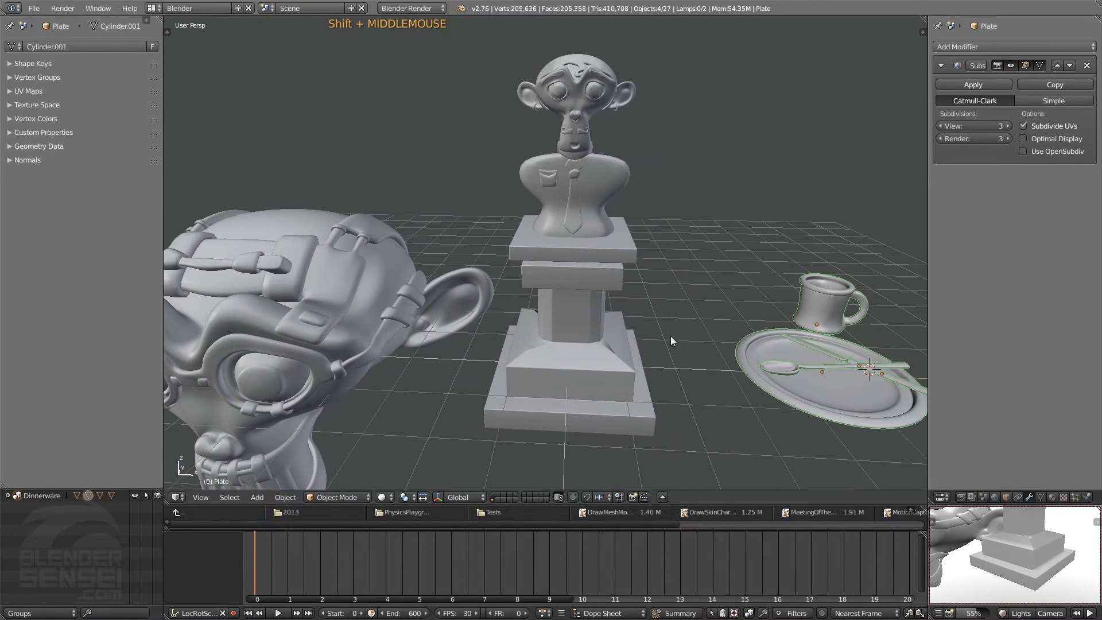
{"action": "mouse_move", "coordinate": [635, 262]}
{"action": "middle_mouse_down"}
{"action": "mouse_move", "coordinate": [649, 261]}
{"action": "mouse_move", "coordinate": [618, 273]}
{"action": "middle_mouse_up"}
{"action": "left_click", "coordinate": [612, 251]}
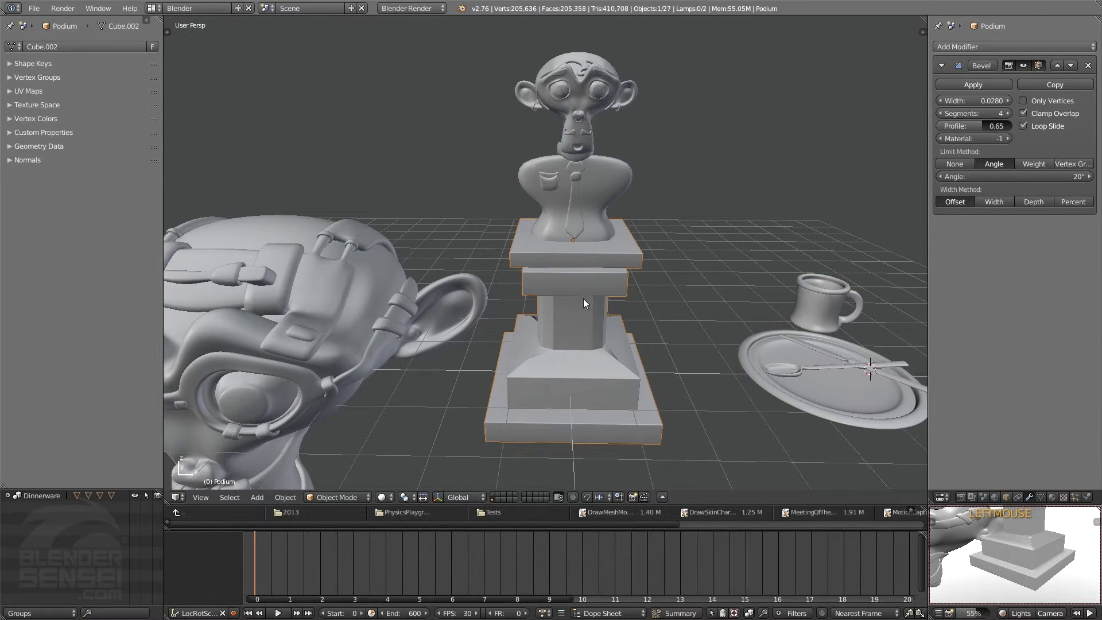
{"action": "scroll", "coordinate": [584, 303], "scroll_direction": "down", "scroll_amount": 2}
{"action": "key", "text": "b"}
{"action": "left_click_drag", "start_coordinate": [672, 51], "coordinate": [517, 438]}
{"action": "mouse_move", "coordinate": [612, 302]}
{"action": "middle_mouse_down"}
{"action": "mouse_move", "coordinate": [530, 354]}
{"action": "mouse_move", "coordinate": [623, 302]}
{"action": "mouse_move", "coordinate": [615, 309]}
{"action": "middle_mouse_up"}
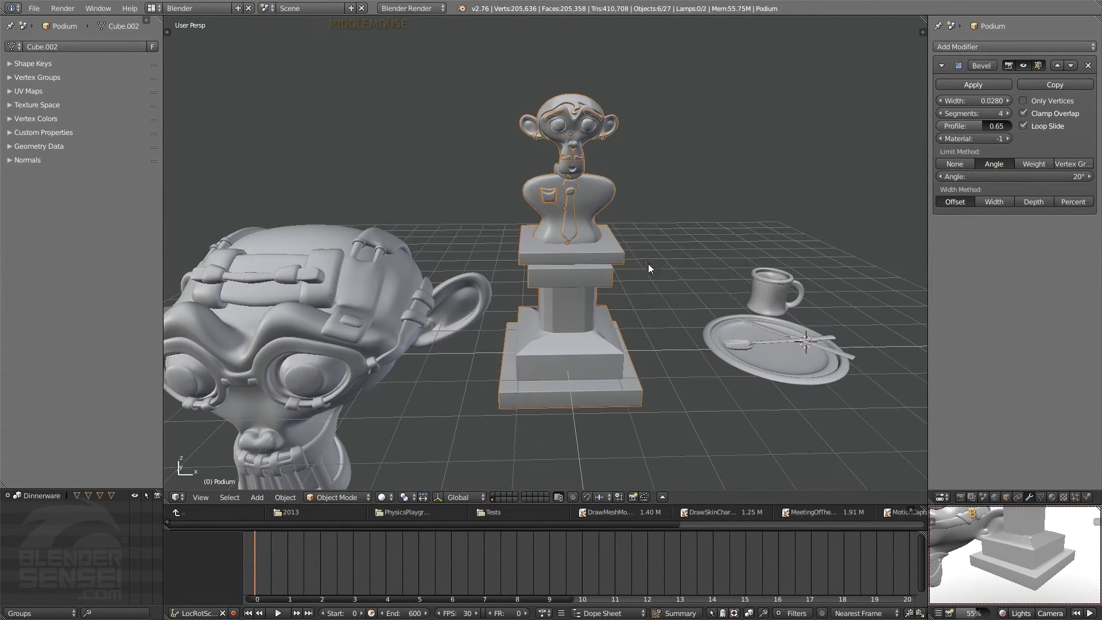
{"action": "key", "text": "shift+a"}
{"action": "mouse_move", "coordinate": [704, 229]}
{"action": "key", "text": "ctrl+g"}
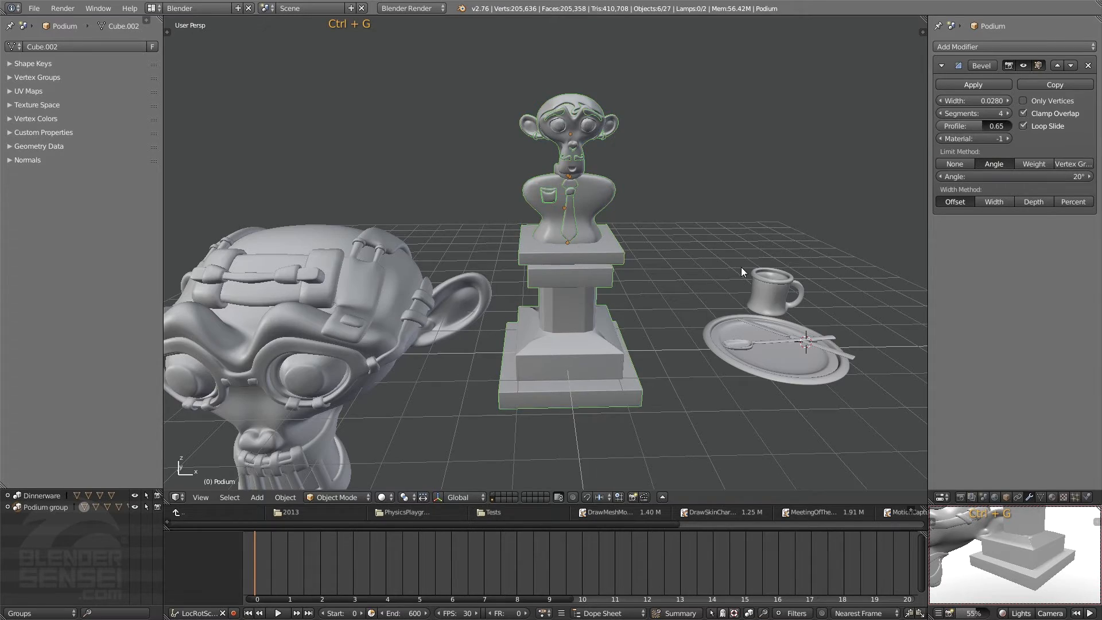
- Rename the podium's group in the outliner as SuzanneBust
{"action": "middle_click_drag", "start_coordinate": [741, 195], "coordinate": [716, 281]}
{"action": "middle_click_drag", "start_coordinate": [659, 301], "coordinate": [708, 315], "text": "shift"}
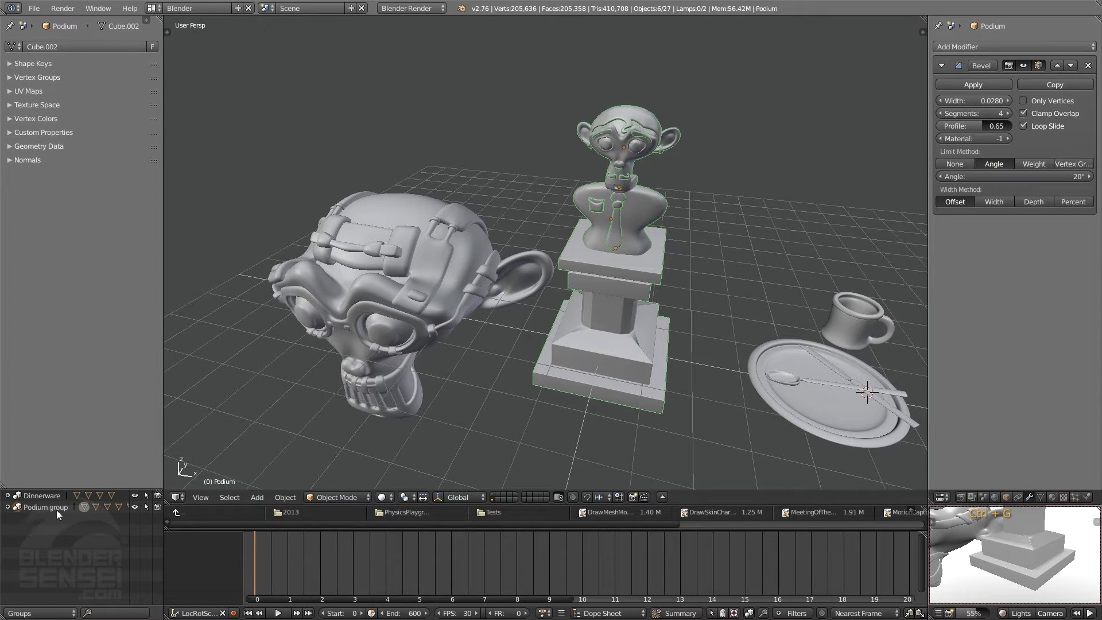
{"action": "middle_click_drag", "start_coordinate": [642, 417], "coordinate": [655, 224]}
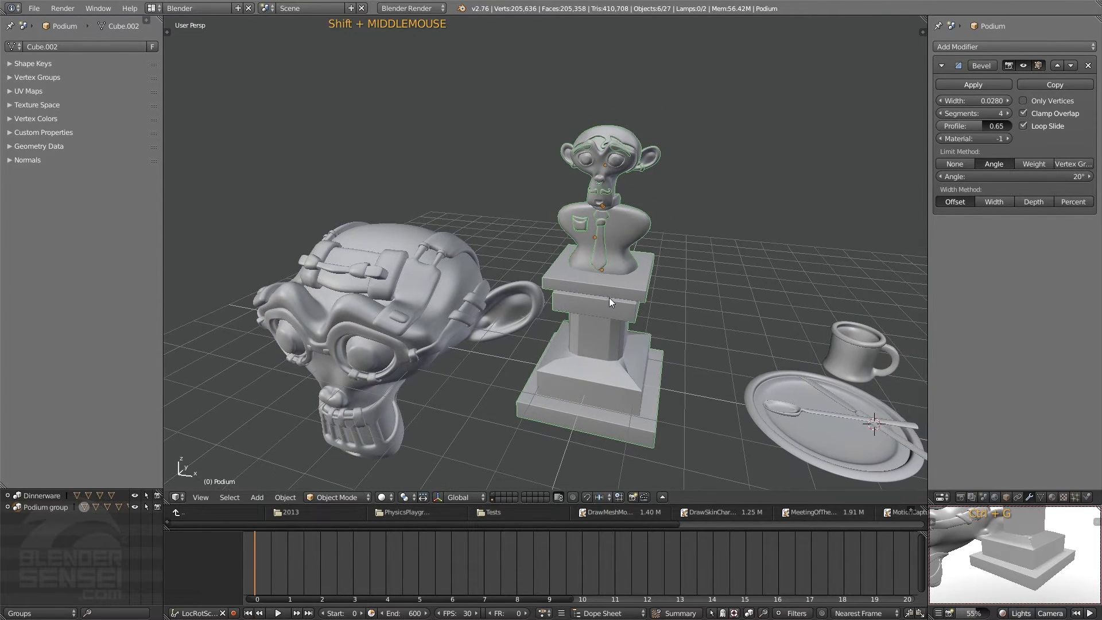
{"action": "double_click", "coordinate": [50, 509]}
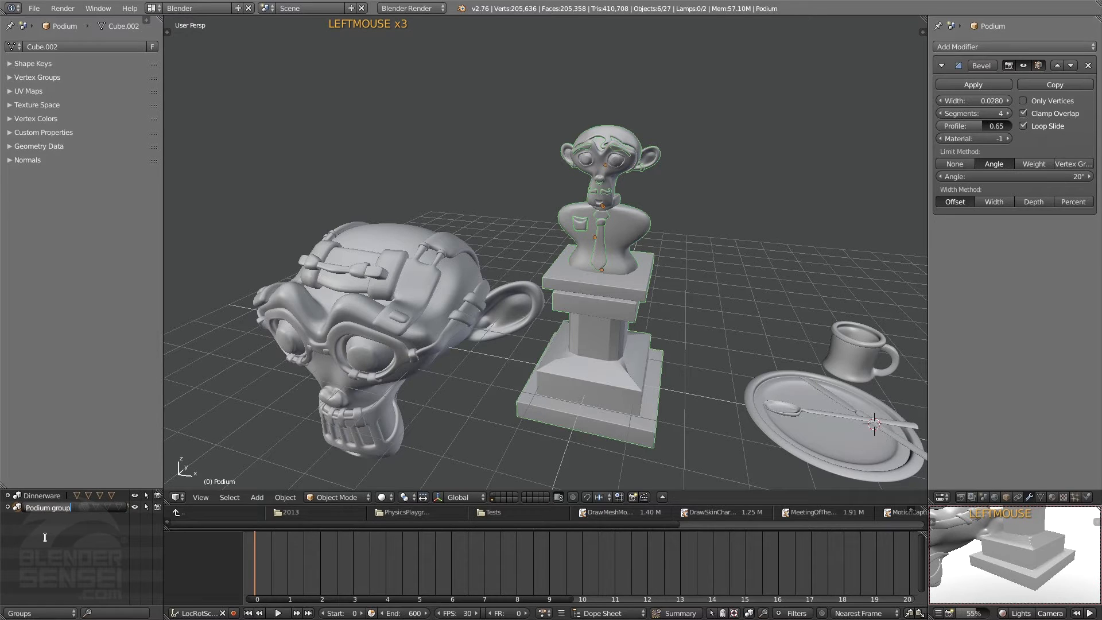
{"action": "key", "text": "BackSpace"}
{"action": "key", "text": "BackSpace"}
{"action": "key", "text": "BackSpace"}
{"action": "type", "text": "SuzanneBust"}
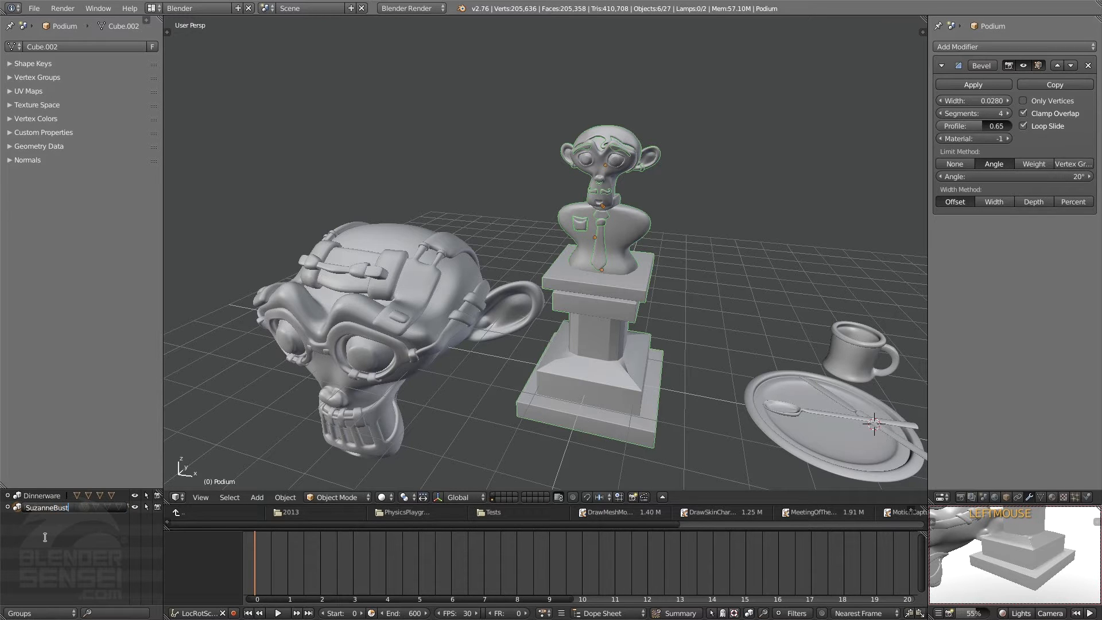
{"action": "key", "text": "Return"}
- Select the large goggled monkey head with all its attached parts and create a group from them
{"action": "middle_click_drag", "start_coordinate": [755, 350], "coordinate": [501, 350]}
{"action": "right_click", "coordinate": [474, 321]}
{"action": "scroll", "coordinate": [494, 358], "scroll_direction": "down", "scroll_amount": 1}
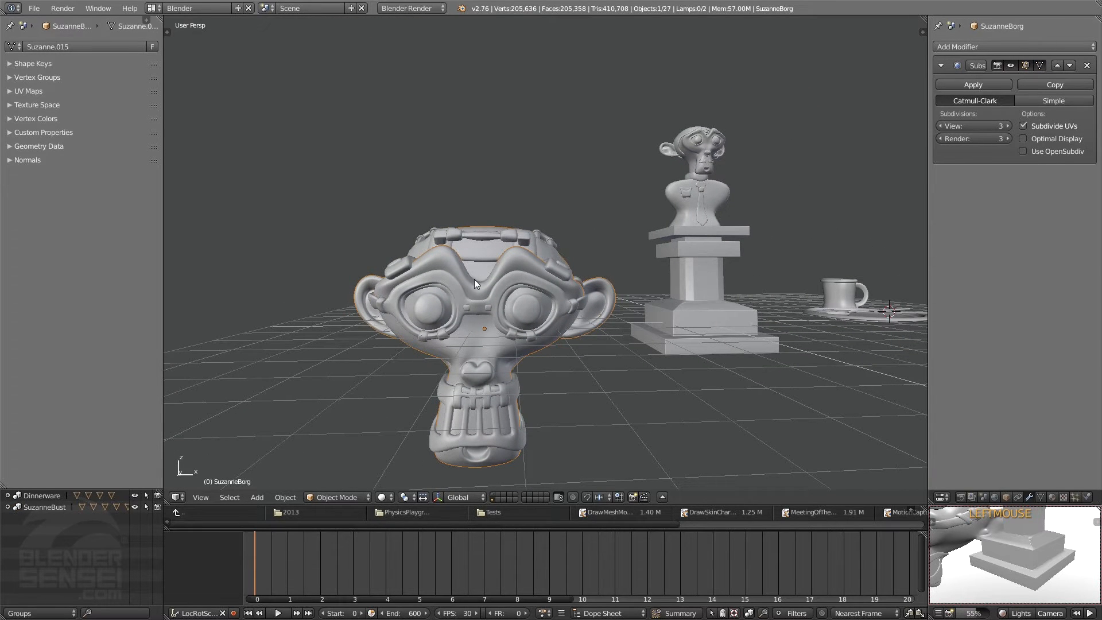
{"action": "key", "text": "b"}
{"action": "left_click_drag", "start_coordinate": [300, 160], "coordinate": [625, 489]}
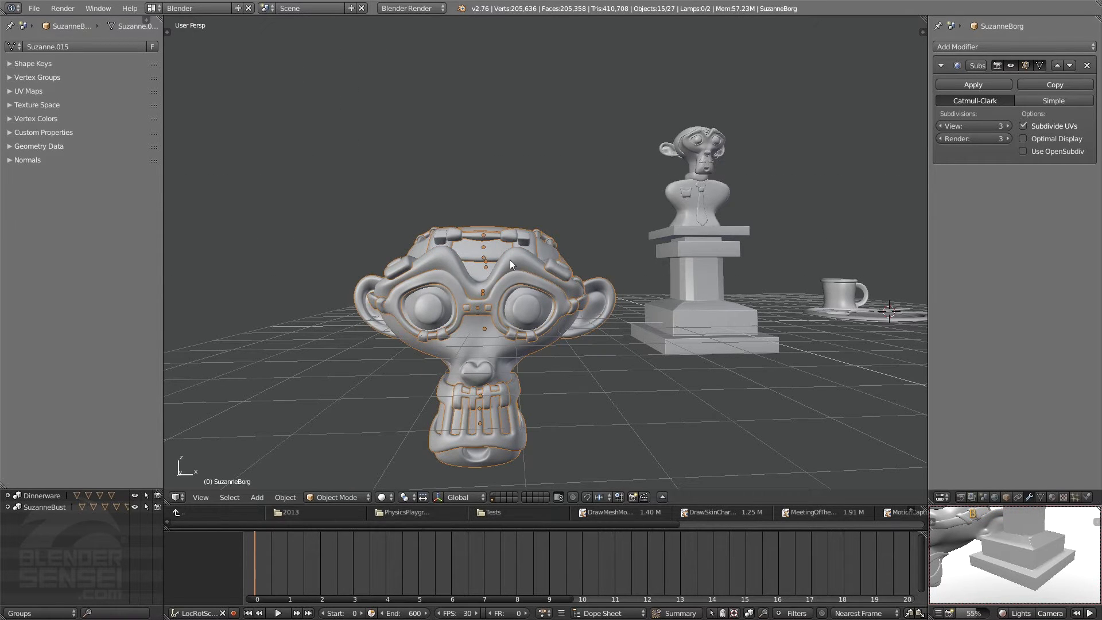
{"action": "key", "text": "ctrl+g"}
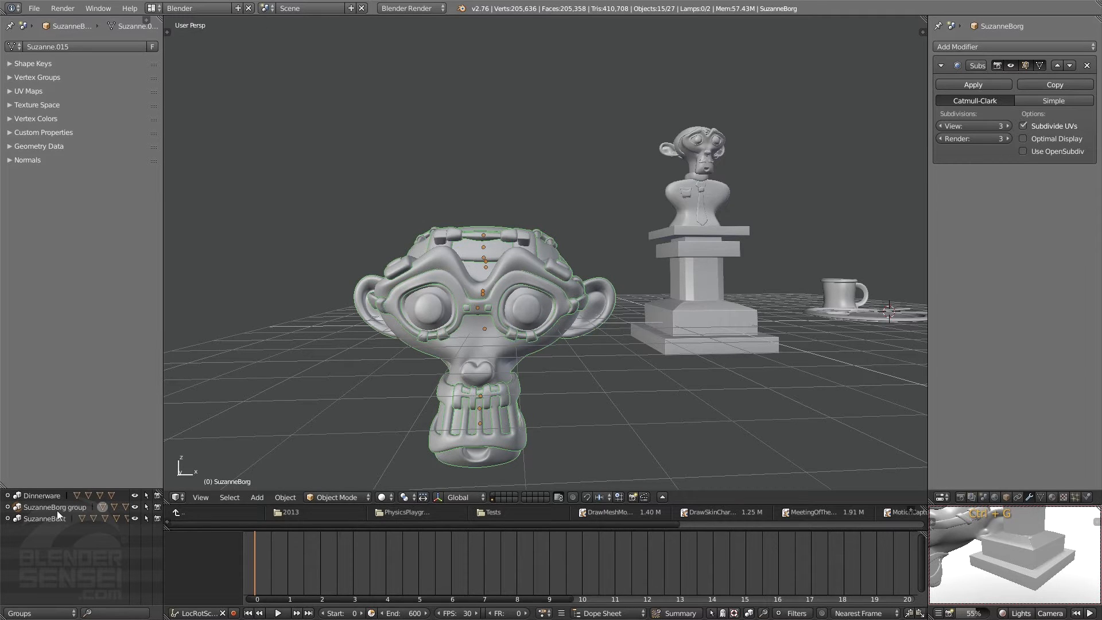
- Shorten the name of the large monkey head's group in the outliner to SuzanneBorg
{"action": "middle_click_drag", "start_coordinate": [405, 377], "coordinate": [348, 398]}
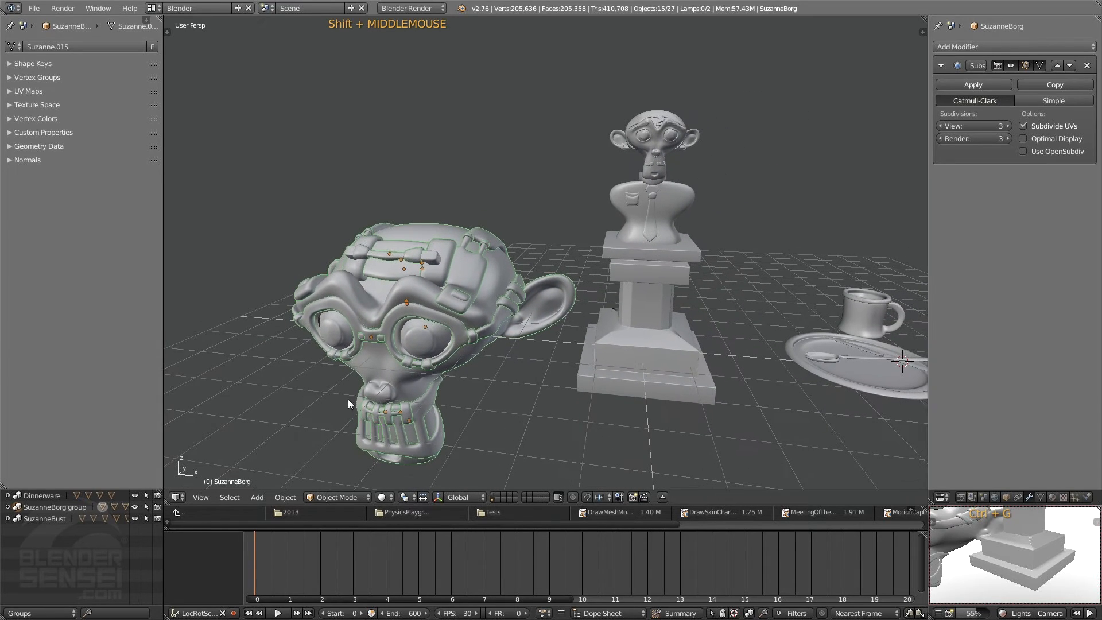
{"action": "double_click", "coordinate": [56, 508]}
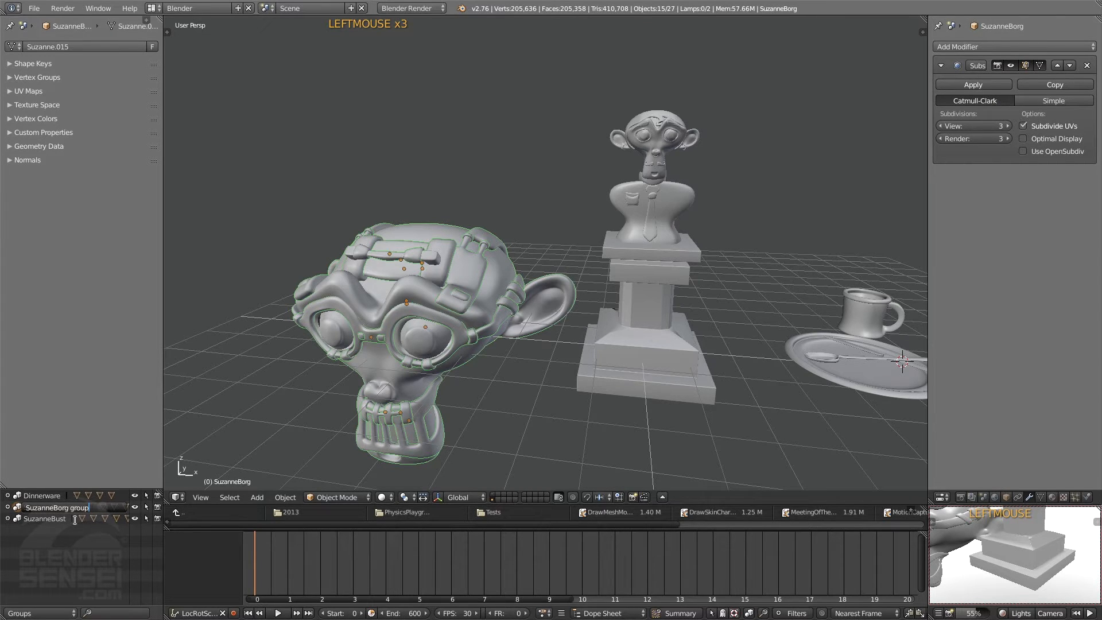
{"action": "key", "text": "BackSpace"}
{"action": "key", "text": "BackSpace"}
{"action": "key", "text": "BackSpace"}
{"action": "key", "text": "BackSpace"}
{"action": "key", "text": "BackSpace"}
{"action": "key", "text": "BackSpace"}
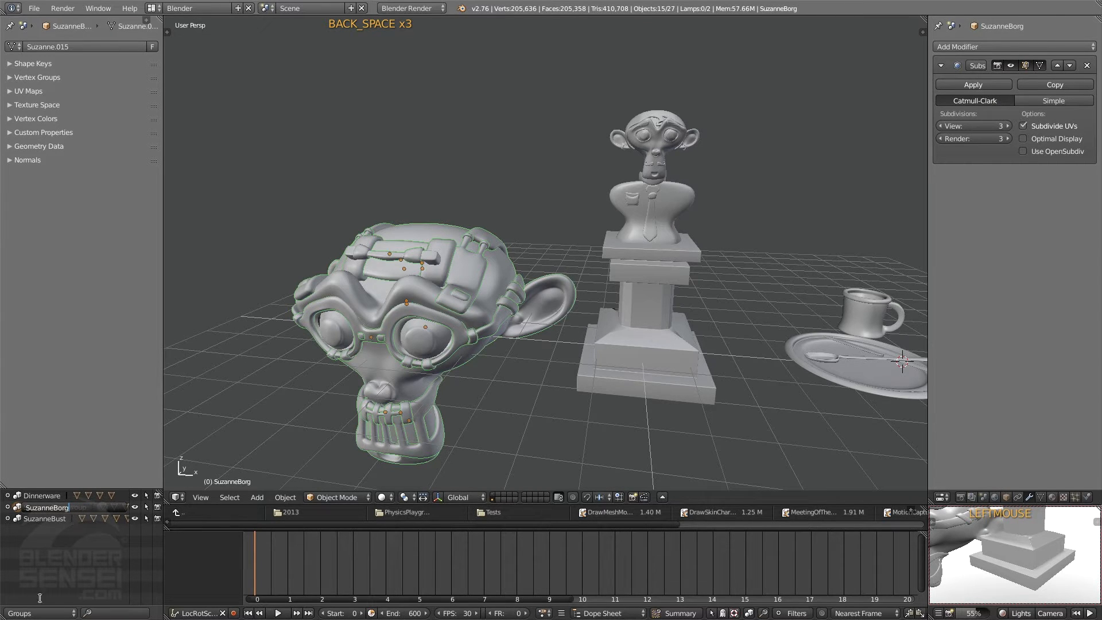
{"action": "key", "text": "Return"}
- Select the podium and extend the selection to all objects in the SuzanneBust group
{"action": "scroll", "coordinate": [677, 284], "scroll_direction": "down", "scroll_amount": 2}
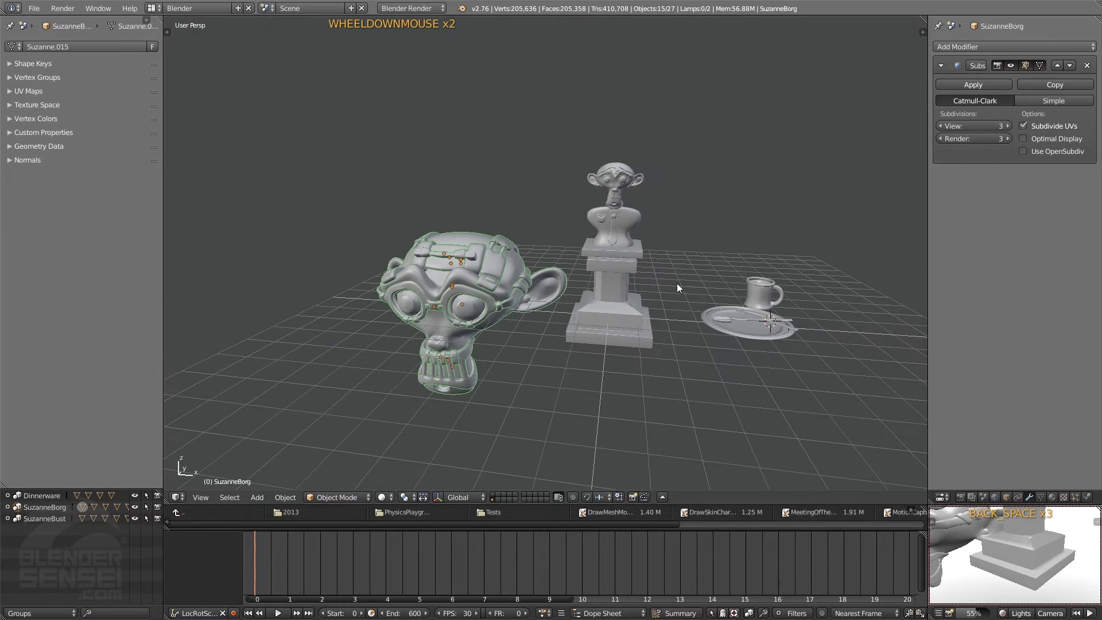
{"action": "middle_click_drag", "start_coordinate": [673, 284], "coordinate": [573, 299], "text": "shift"}
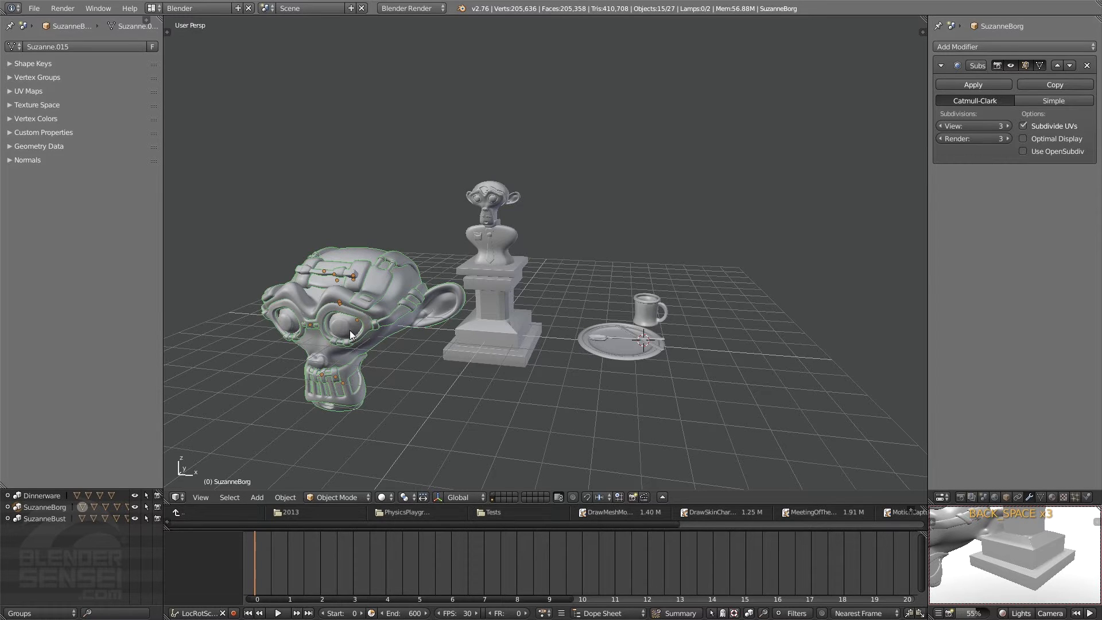
{"action": "left_click", "coordinate": [500, 300]}
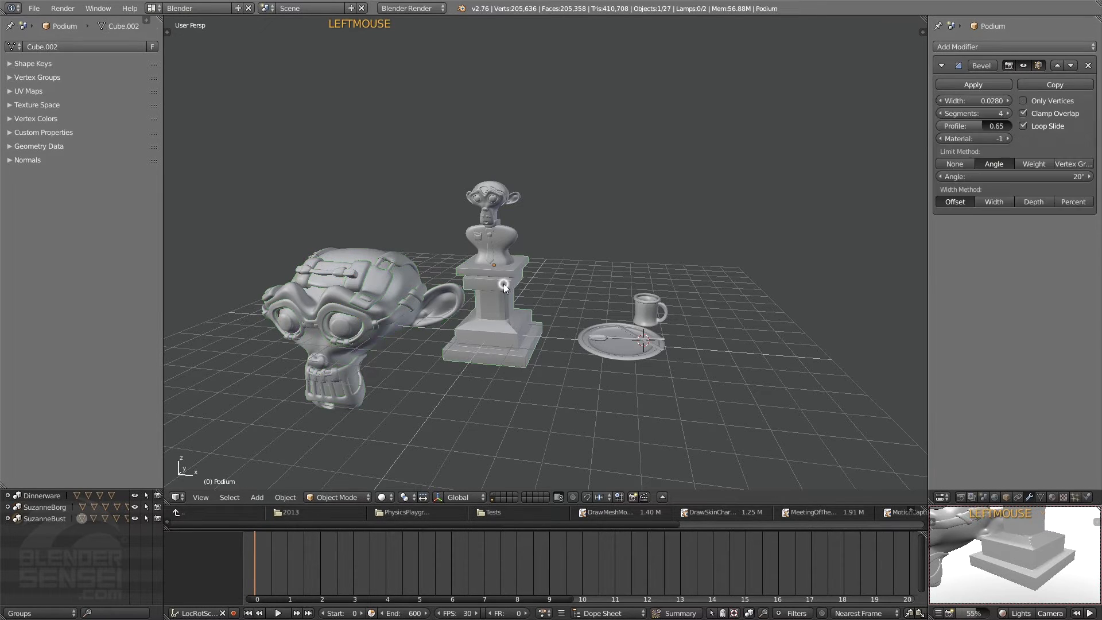
{"action": "scroll", "coordinate": [500, 280], "scroll_direction": "up", "scroll_amount": 1}
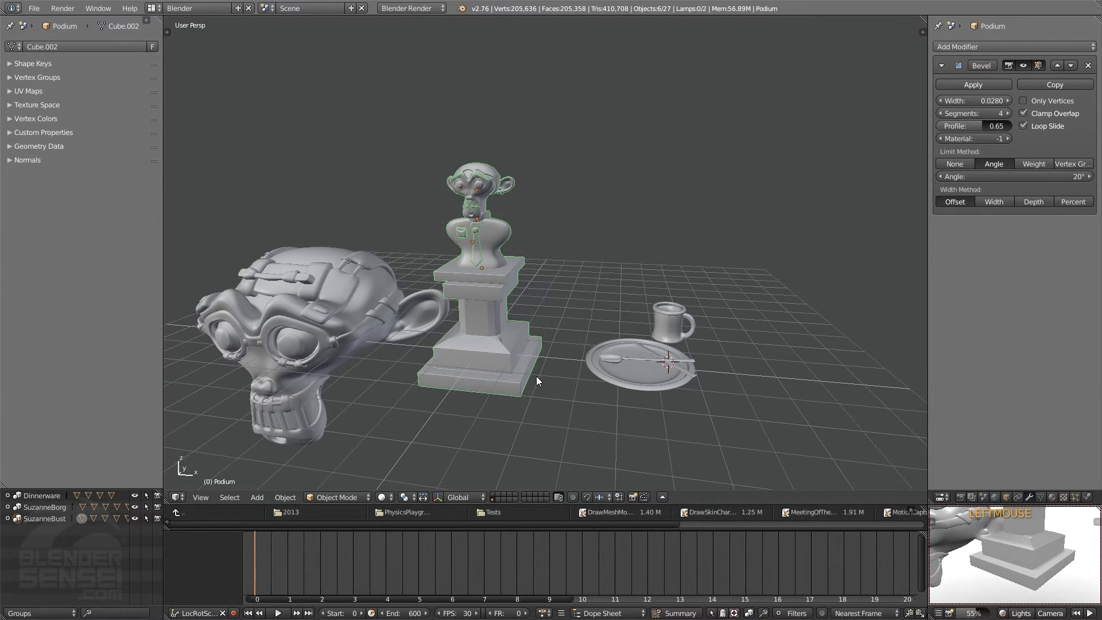
- Select the entire SuzanneBorg group through its head and move it slightly, and do the same with the Dinnerware group through its plate
{"action": "left_click", "coordinate": [368, 288]}
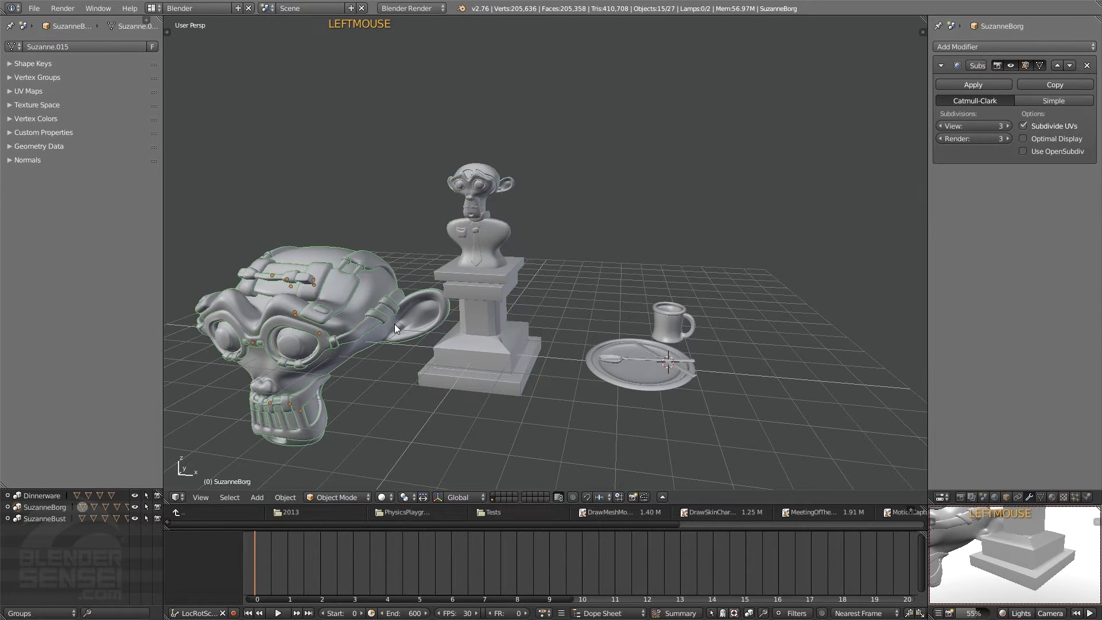
{"action": "middle_click_drag", "start_coordinate": [394, 324], "coordinate": [438, 311], "text": "shift"}
{"action": "key", "text": "g"}
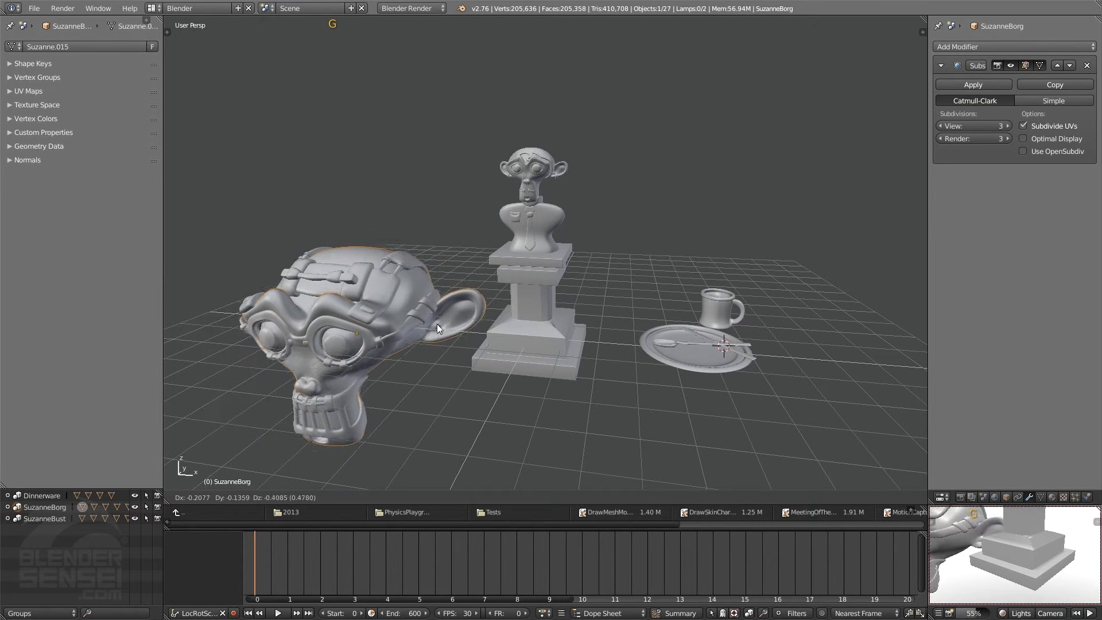
{"action": "left_click", "coordinate": [411, 307]}
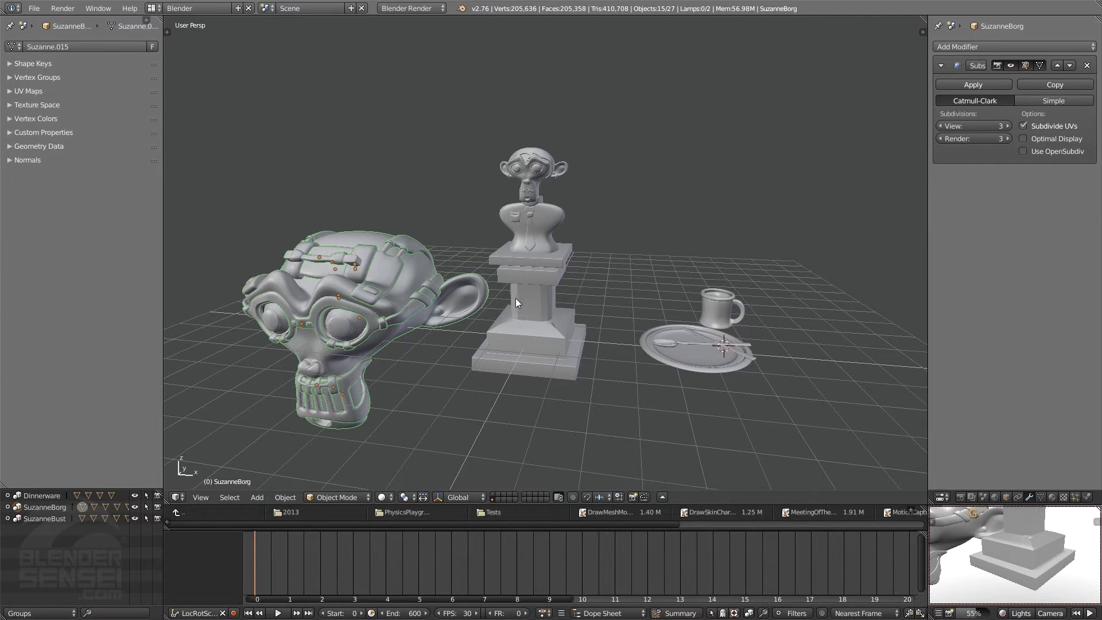
{"action": "middle_click_drag", "start_coordinate": [472, 302], "coordinate": [405, 312]}
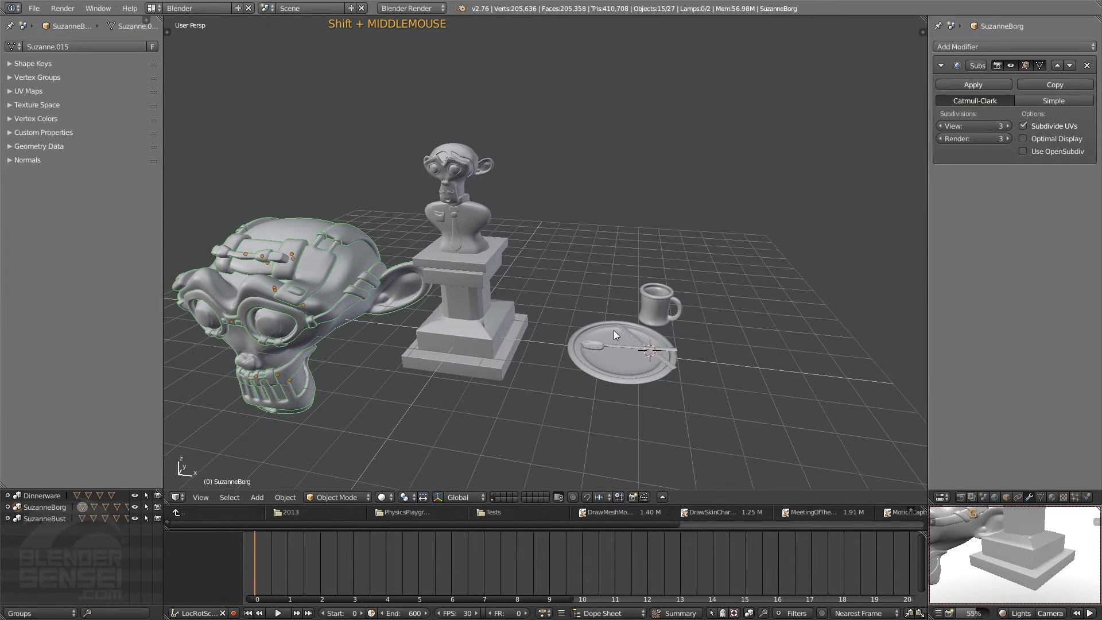
{"action": "left_click", "coordinate": [656, 356]}
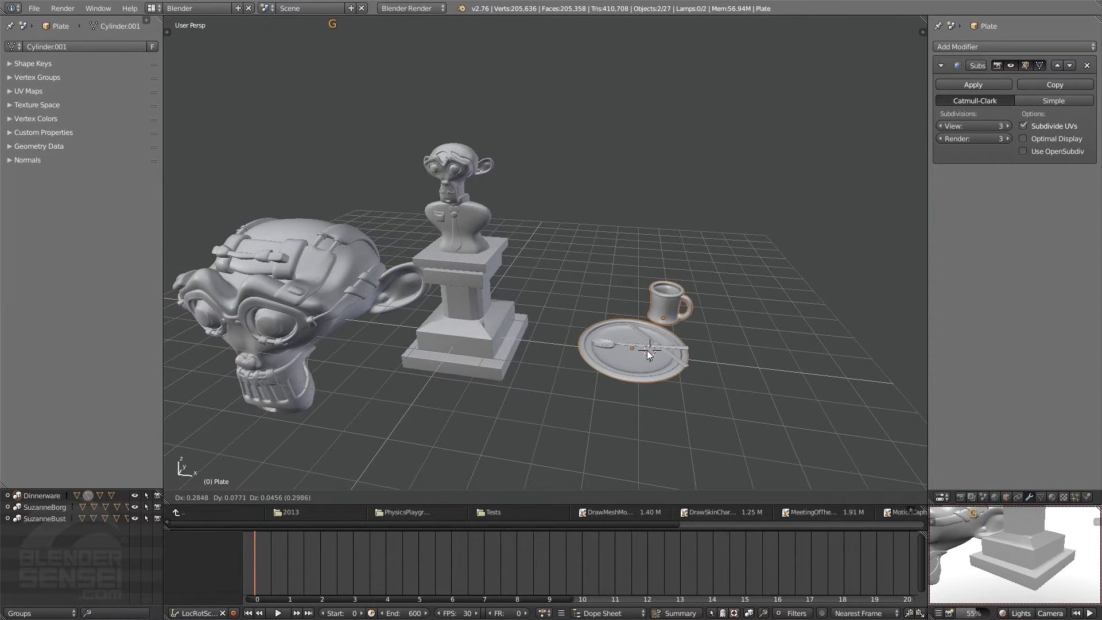
- Turn off the Select By Group option among the group selection settings
{"action": "scroll", "coordinate": [732, 330], "scroll_direction": "down", "scroll_amount": 2}
{"action": "middle_click_drag", "start_coordinate": [745, 319], "coordinate": [714, 311], "text": "shift"}
{"action": "key", "text": "shift+a"}
{"action": "mouse_move", "coordinate": [747, 183]}
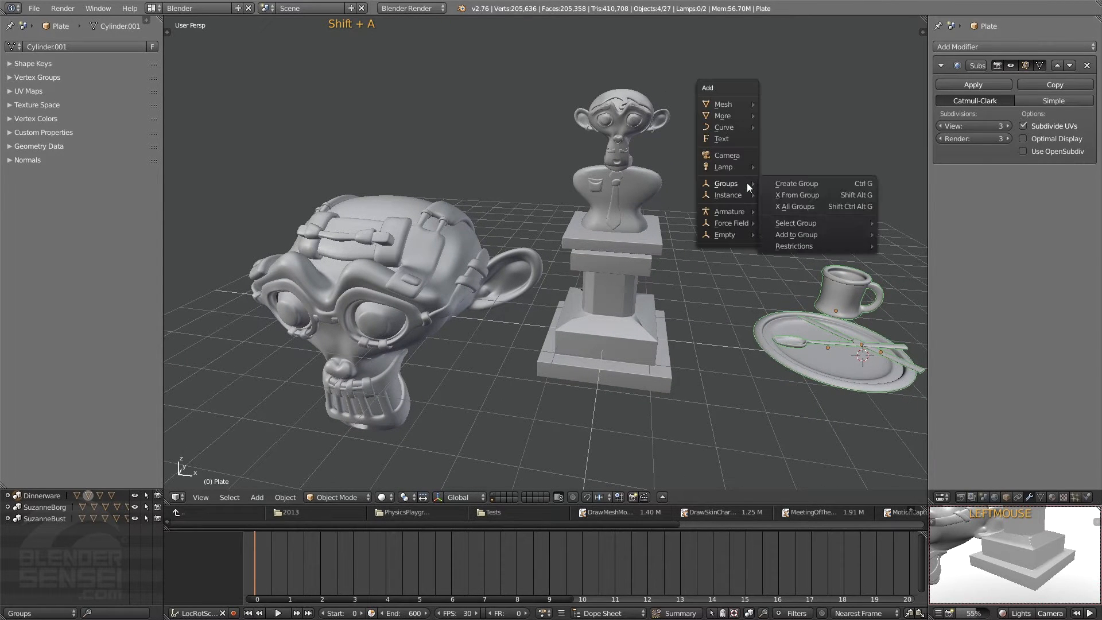
{"action": "mouse_move", "coordinate": [827, 229]}
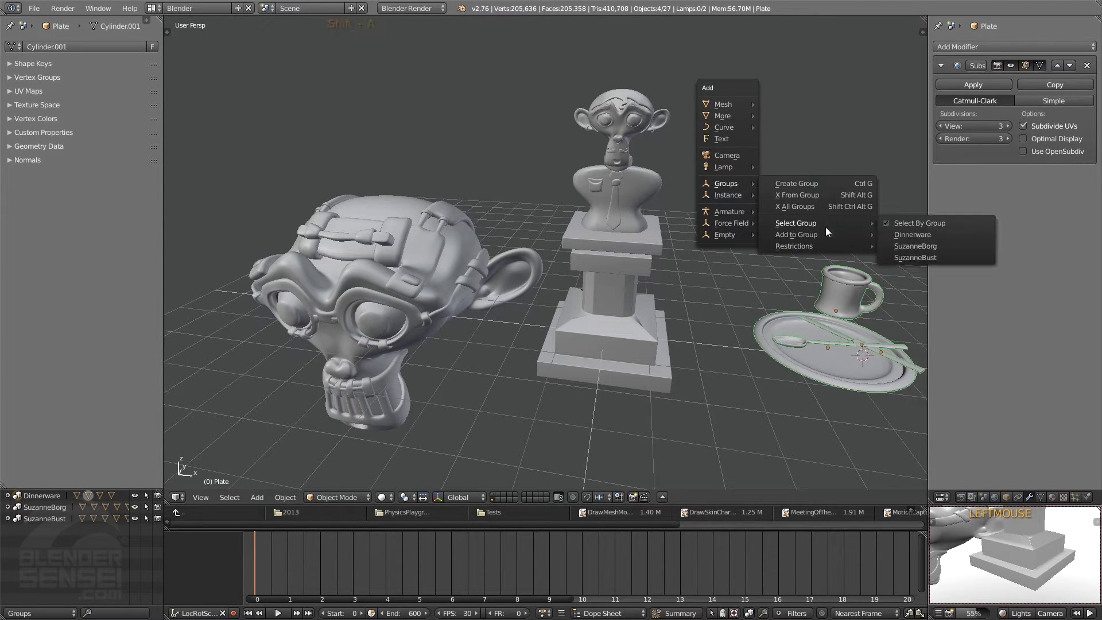
{"action": "left_click", "coordinate": [914, 223]}
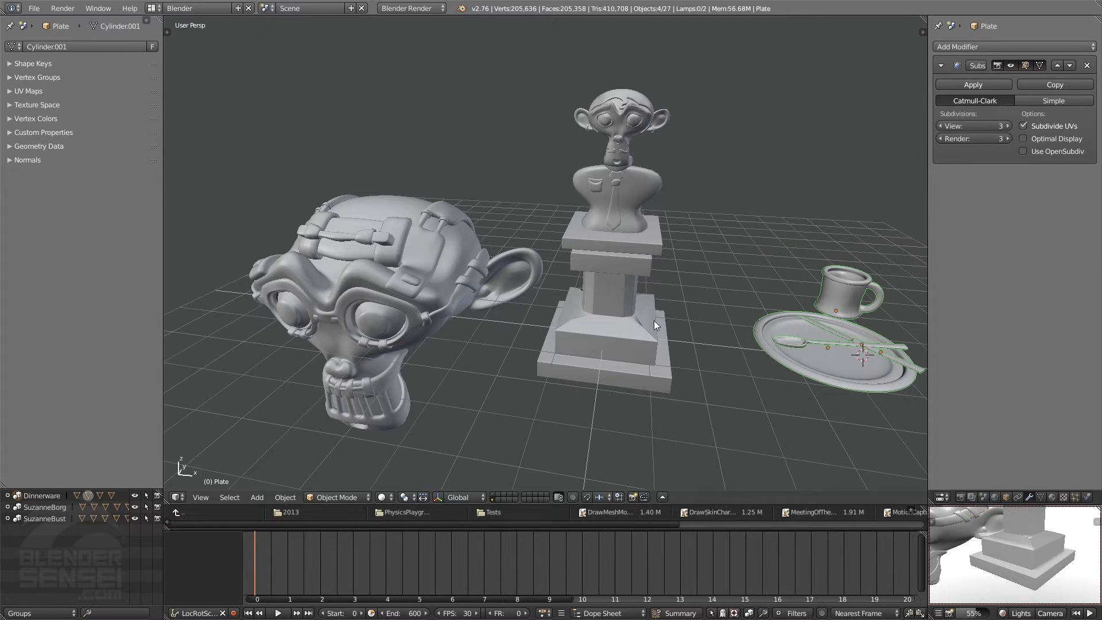
- Pick individual parts of the bust and the large goggled head to examine how single-object selection behaves
{"action": "left_click", "coordinate": [643, 265]}
{"action": "left_click", "coordinate": [642, 198]}
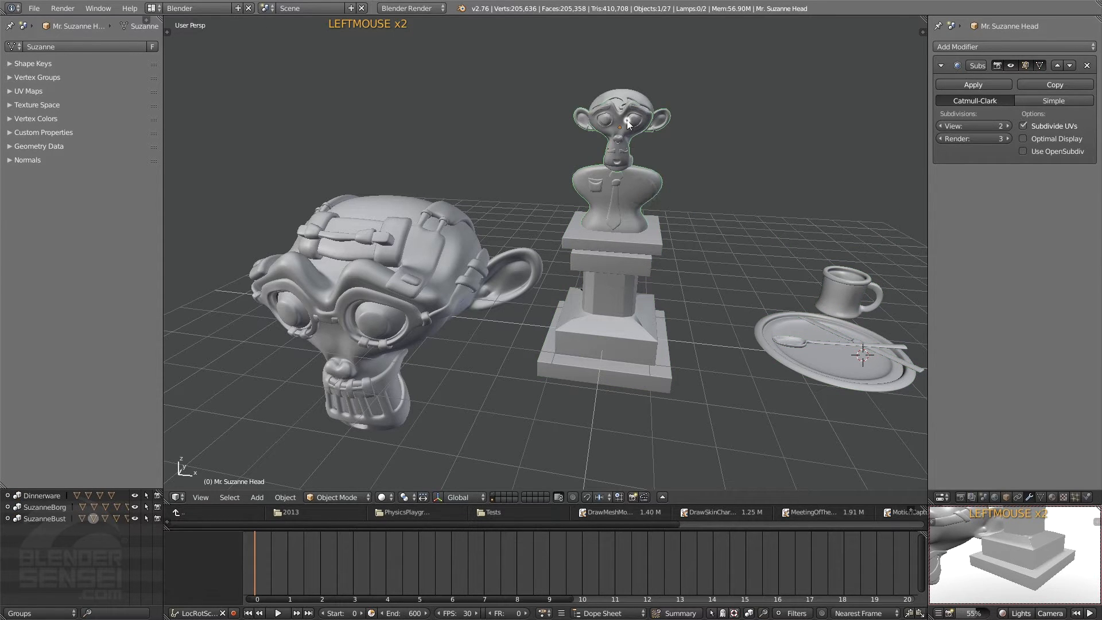
{"action": "left_click", "coordinate": [618, 132]}
{"action": "left_click", "coordinate": [620, 146]}
{"action": "left_click", "coordinate": [426, 260]}
{"action": "left_click", "coordinate": [446, 281]}
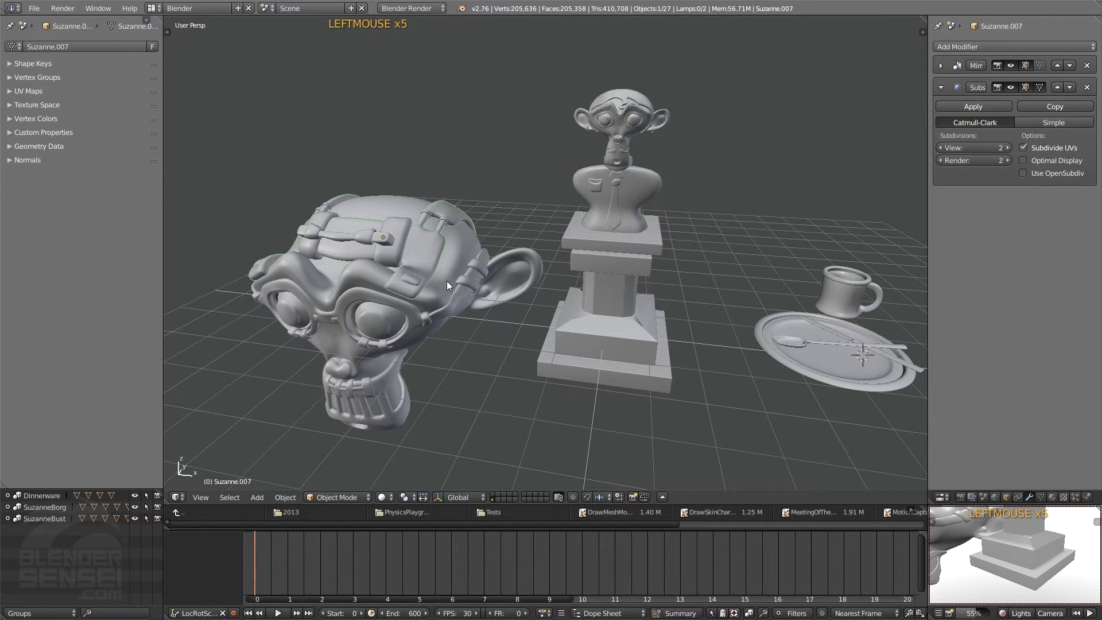
{"action": "left_click", "coordinate": [430, 291]}
{"action": "left_click", "coordinate": [428, 292]}
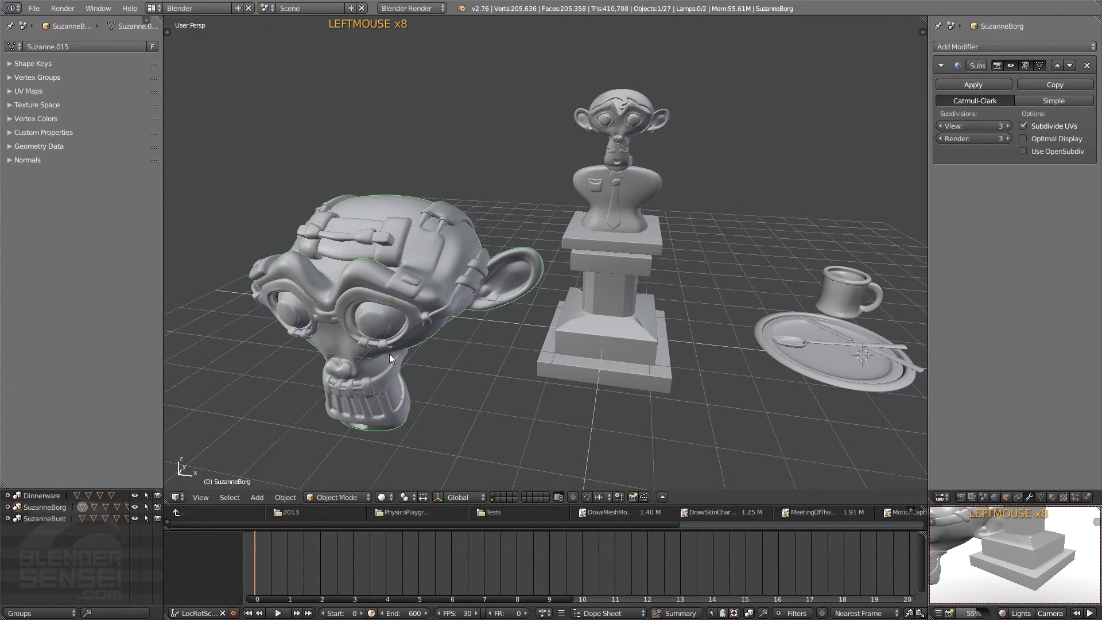
{"action": "left_click", "coordinate": [353, 393]}
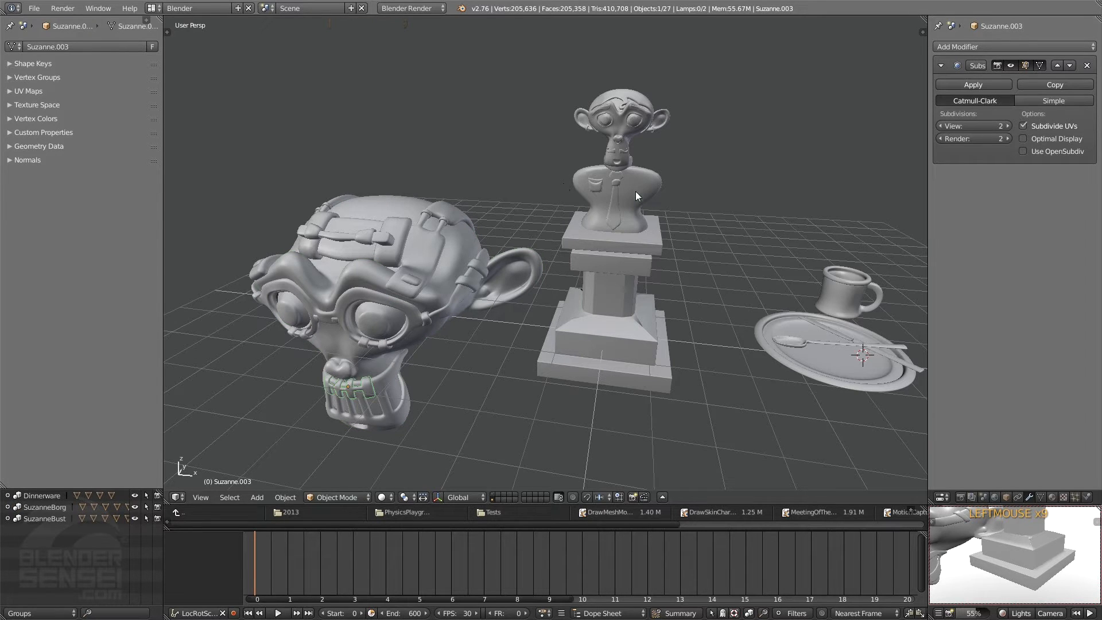
- Turn the Select By Group option back on with a mouth piece of the large head selected
{"action": "key", "text": "shift+a"}
{"action": "mouse_move", "coordinate": [717, 167]}
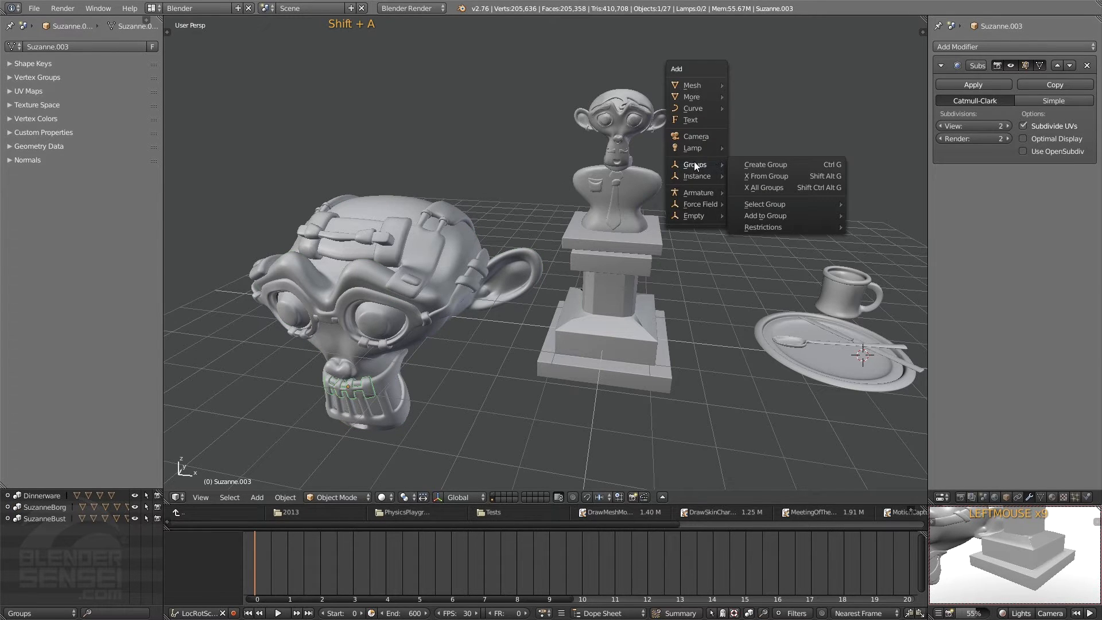
{"action": "mouse_move", "coordinate": [770, 206]}
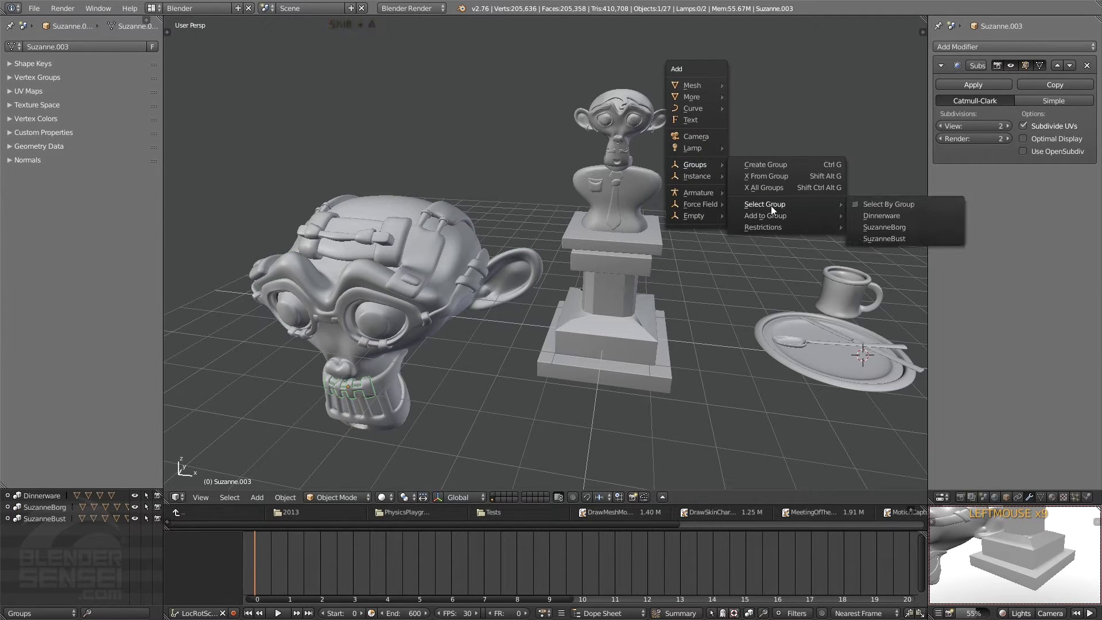
{"action": "left_click", "coordinate": [866, 202]}
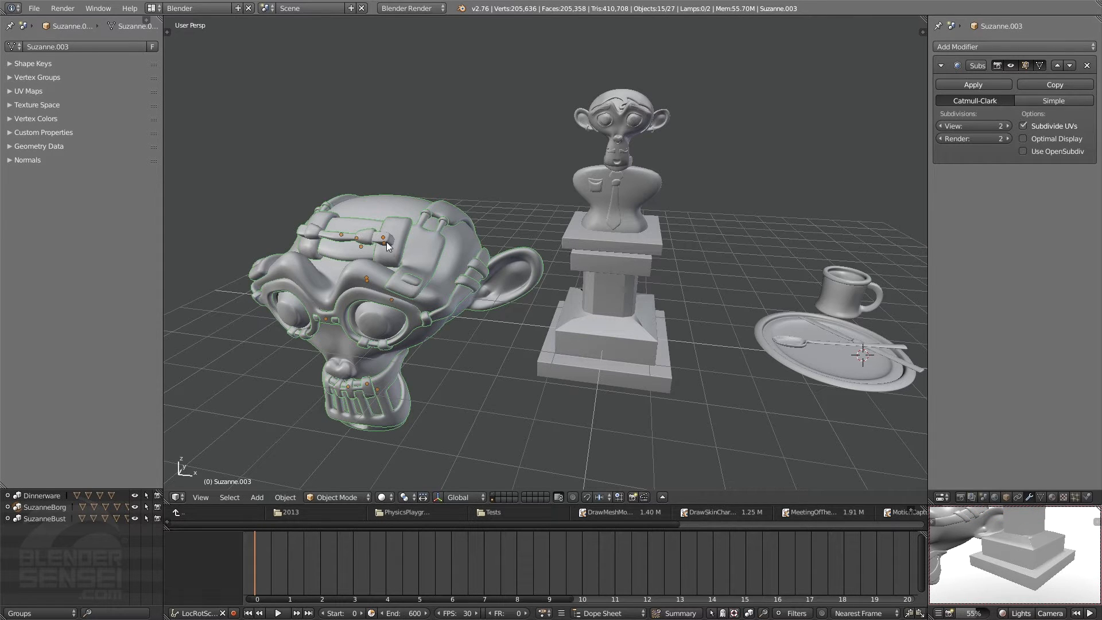
- Try moving the strapped skull plate of the large head along the Y and Z axes, and undo the move
{"action": "middle_click_drag", "start_coordinate": [310, 307], "coordinate": [445, 314]}
{"action": "scroll", "coordinate": [449, 312], "scroll_direction": "up", "scroll_amount": 2}
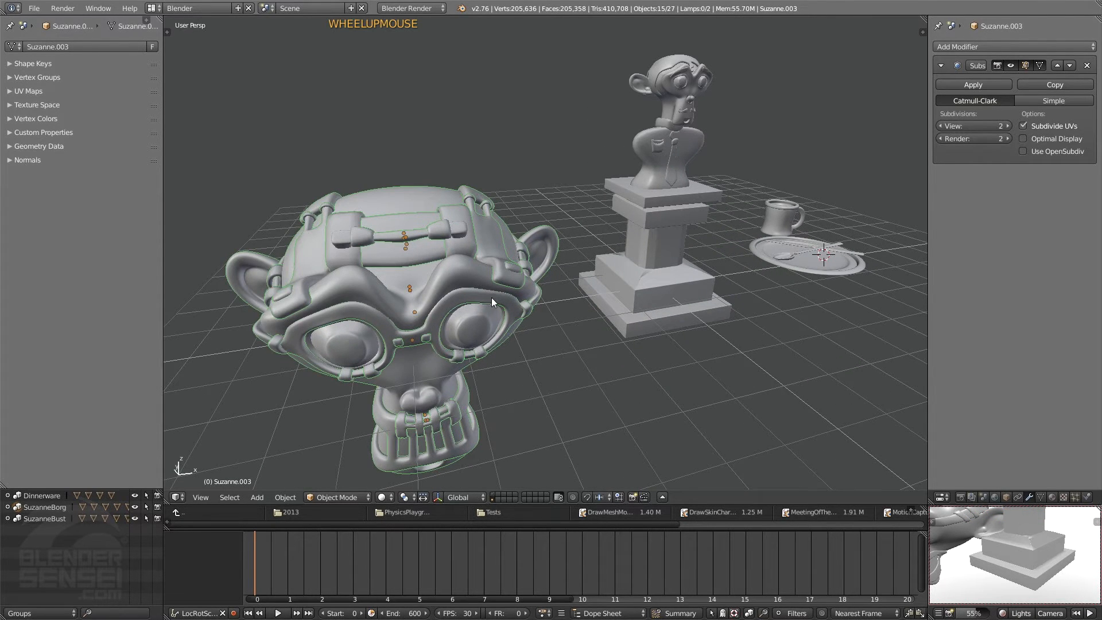
{"action": "left_click", "coordinate": [494, 235]}
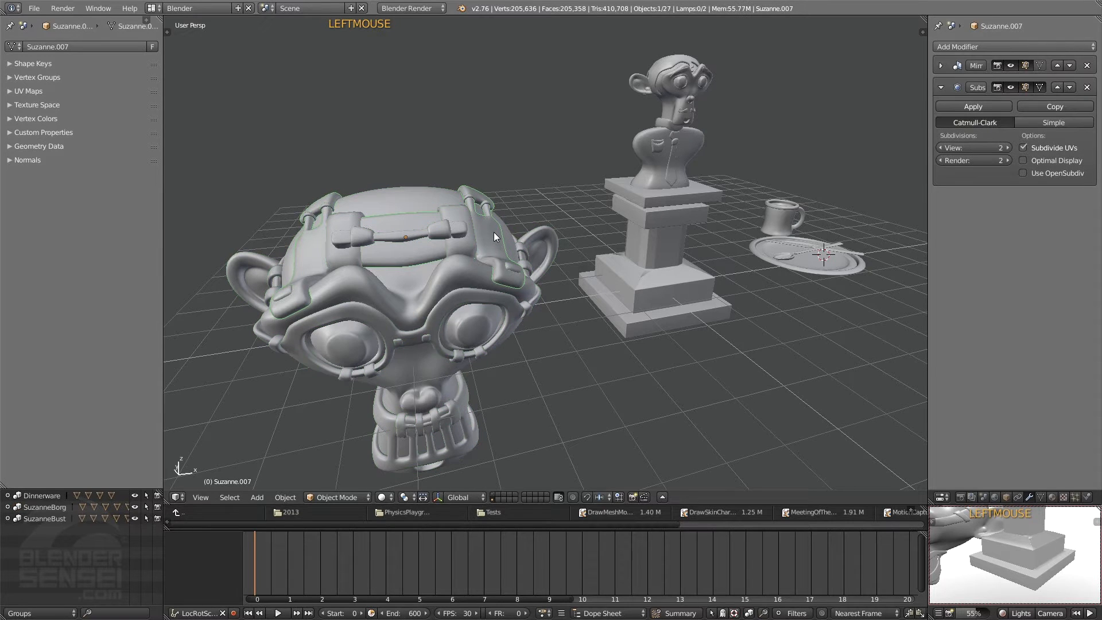
{"action": "key", "text": "g"}
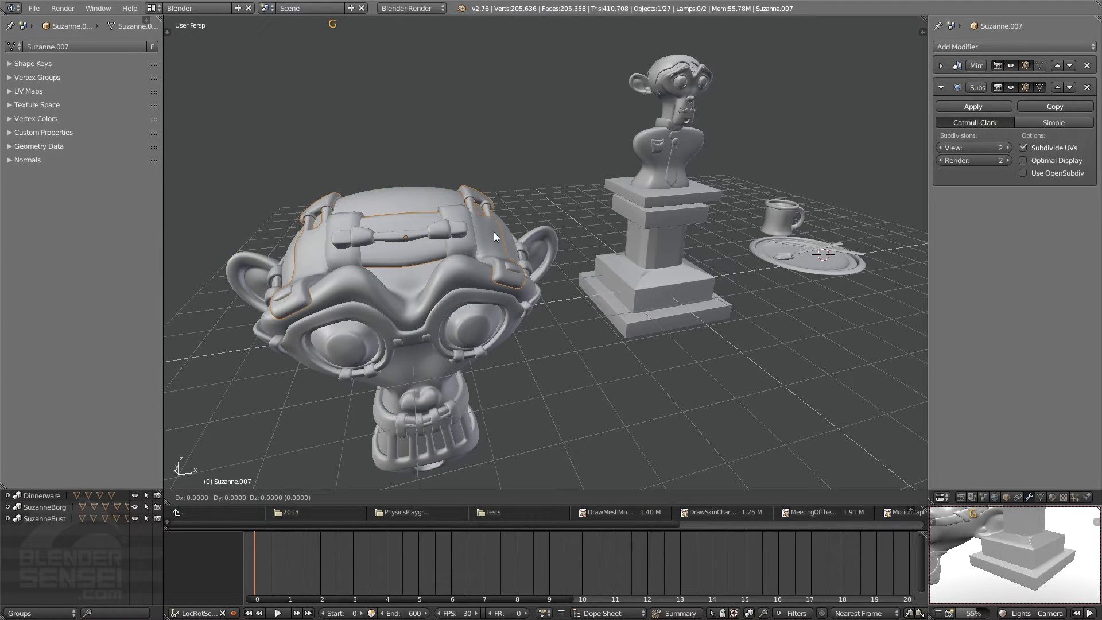
{"action": "key", "text": "y"}
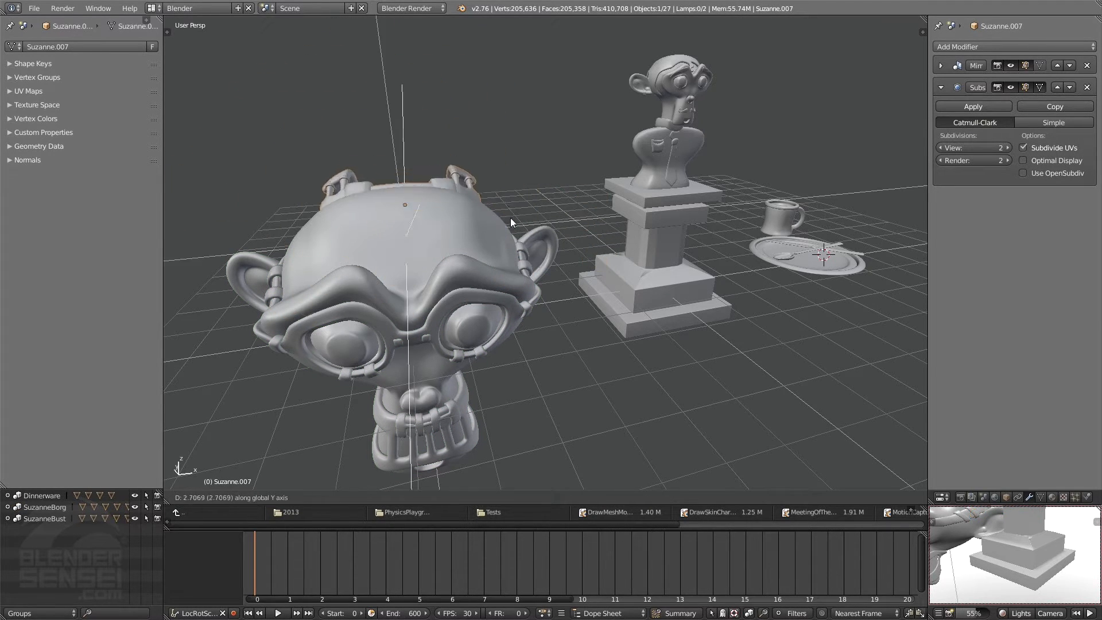
{"action": "key", "text": "z"}
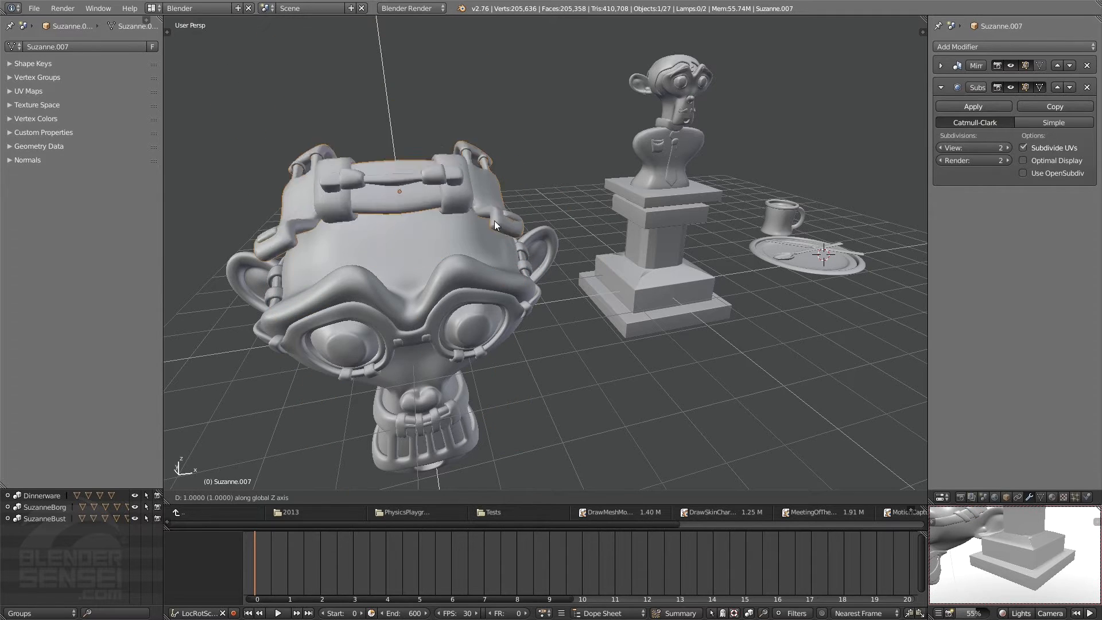
{"action": "left_click", "coordinate": [496, 161]}
{"action": "middle_click_drag", "start_coordinate": [557, 205], "coordinate": [505, 196]}
{"action": "key", "text": "ctrl+z"}
- Pick the large head and its mouth grille with group selection active, briefly entering and leaving edit mode on the grille
{"action": "right_click", "coordinate": [496, 421], "text": "shift"}
{"action": "key", "text": "Tab"}
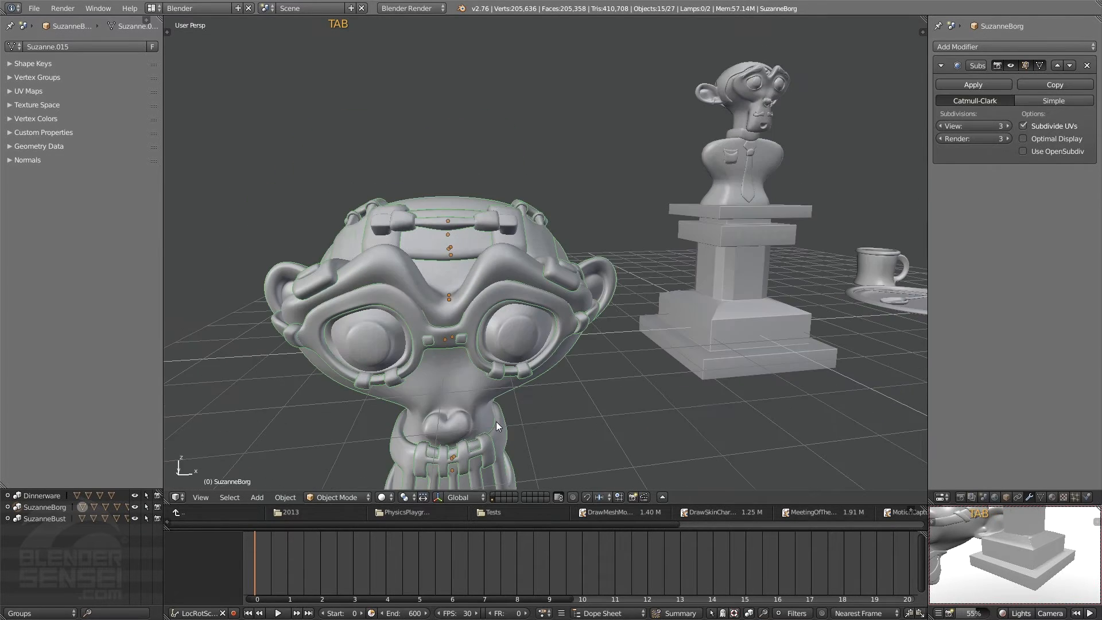
{"action": "middle_click_drag", "start_coordinate": [498, 422], "coordinate": [489, 311], "text": "shift"}
{"action": "left_click", "coordinate": [475, 295]}
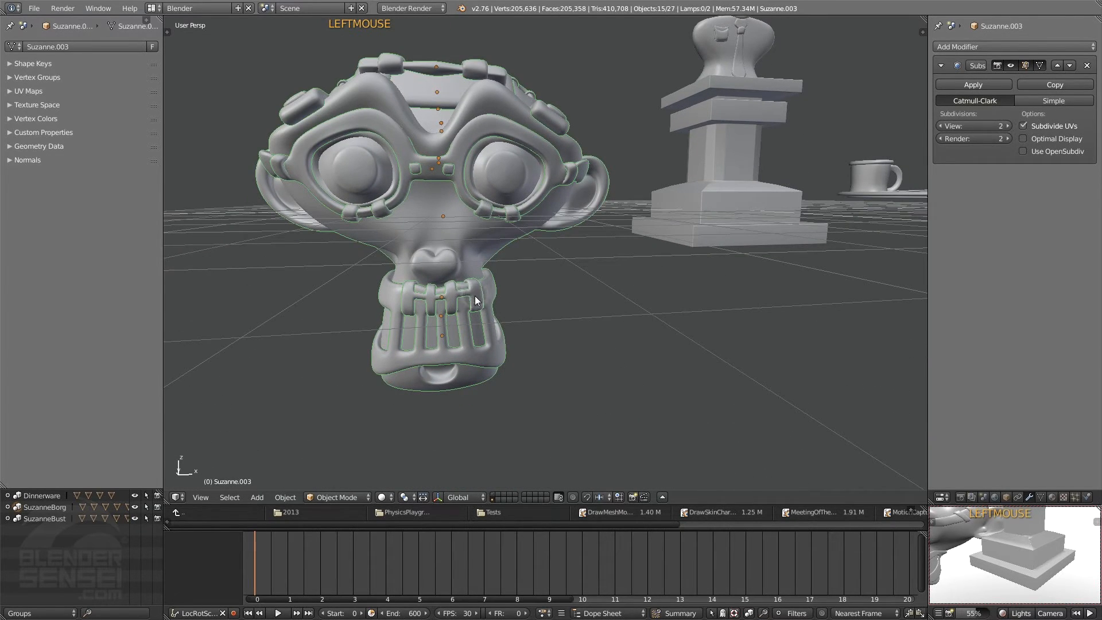
{"action": "key", "text": "Tab"}
{"action": "key", "text": "Tab"}
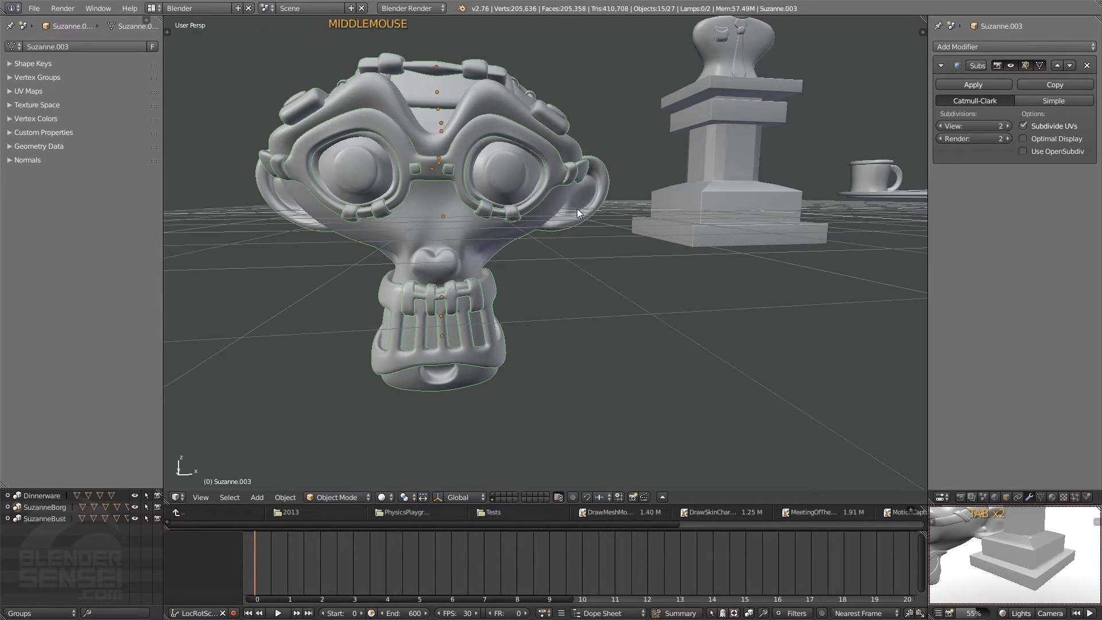
- Select the whole SuzanneBust group by picking the shirt details on the bust
{"action": "middle_click_drag", "start_coordinate": [577, 208], "coordinate": [520, 208]}
{"action": "left_click", "coordinate": [708, 159]}
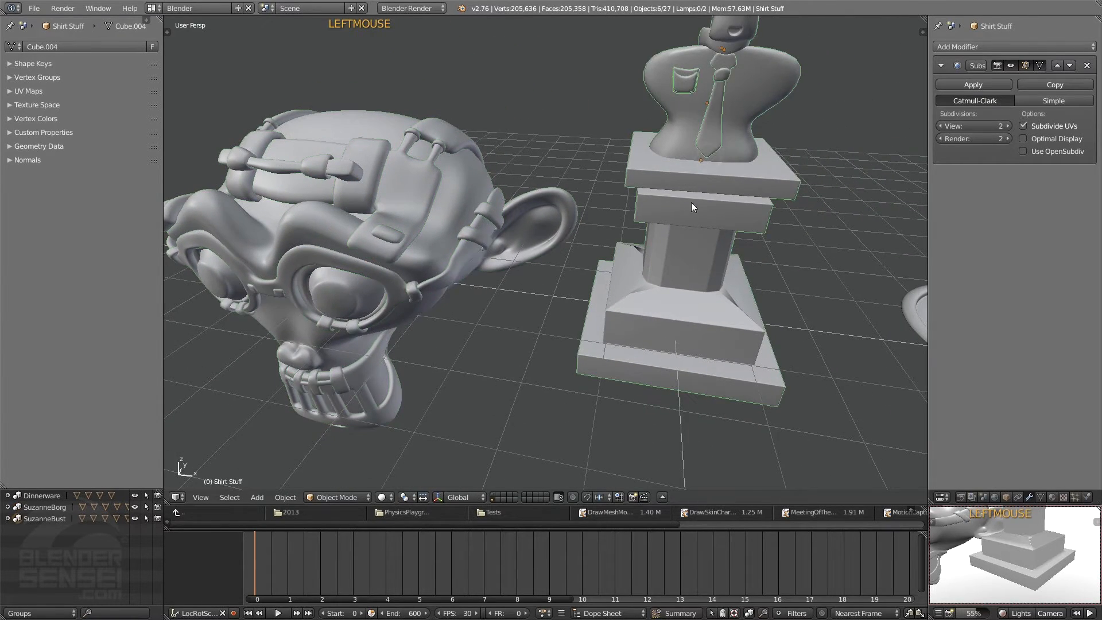
{"action": "scroll", "coordinate": [692, 202], "scroll_direction": "down", "scroll_amount": 2}
{"action": "middle_click_drag", "start_coordinate": [658, 199], "coordinate": [589, 174], "text": "shift"}
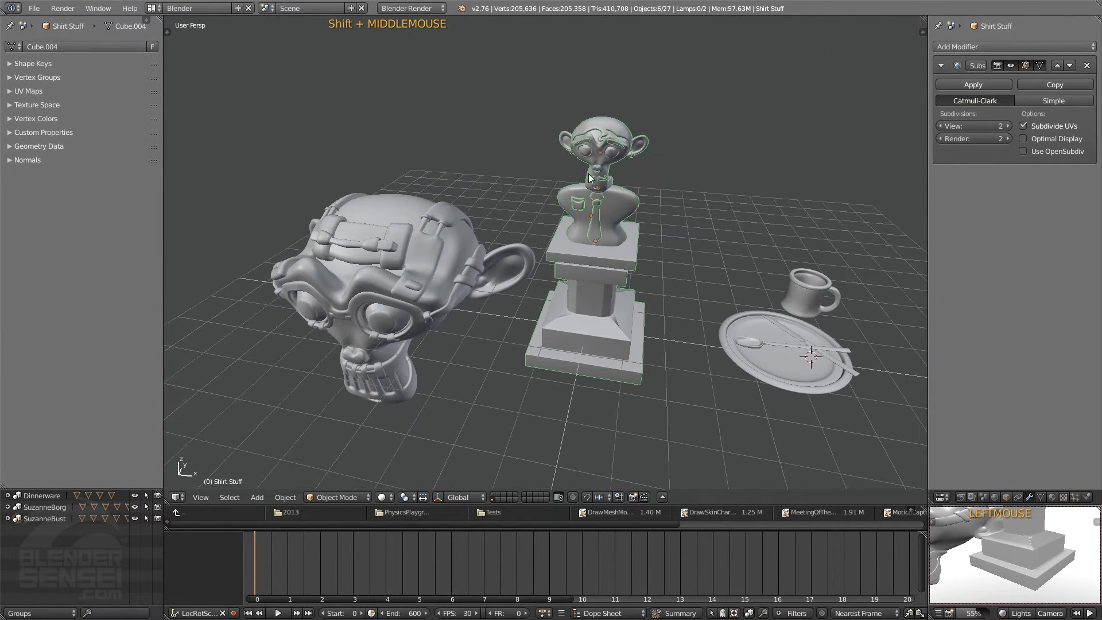
- Turn off Select By Group while the SuzanneBust group stays selected
{"action": "key", "text": "shift+a"}
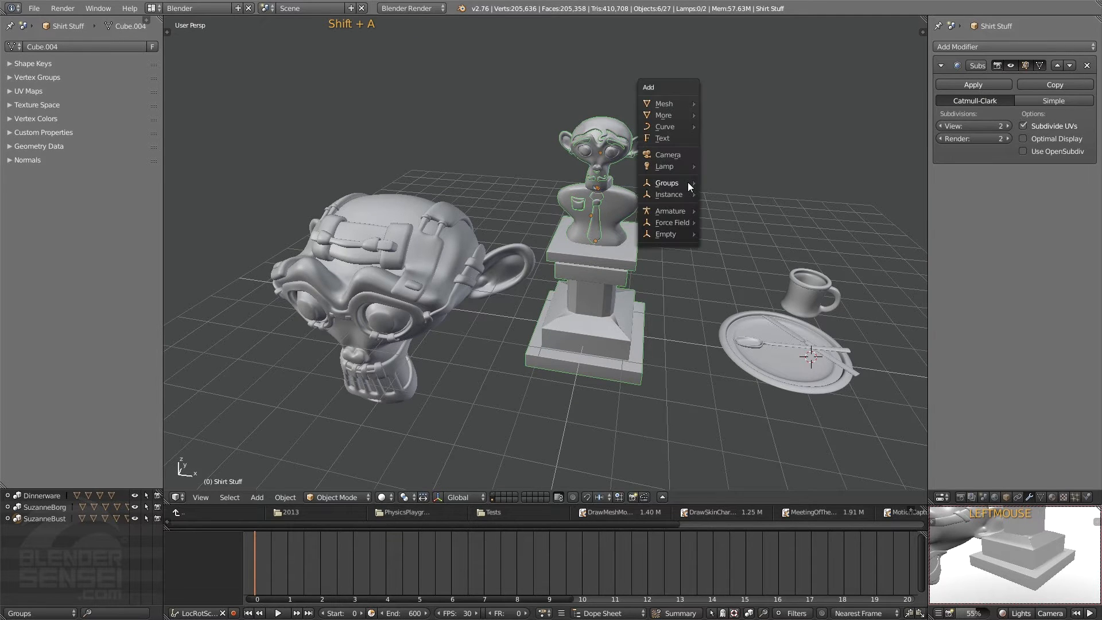
{"action": "mouse_move", "coordinate": [687, 182]}
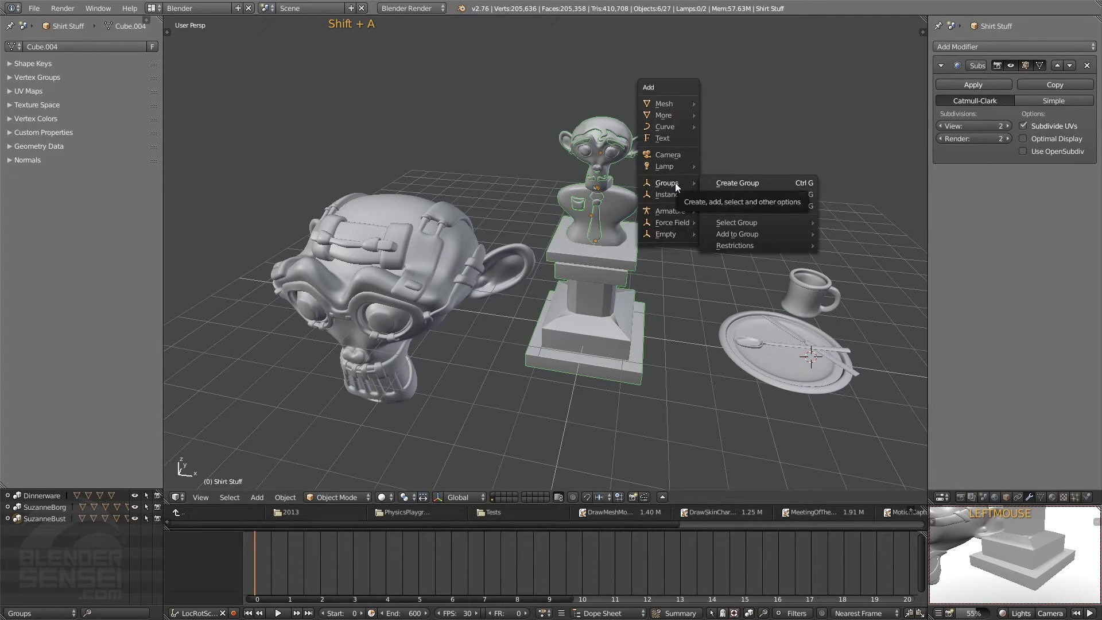
{"action": "mouse_move", "coordinate": [752, 222]}
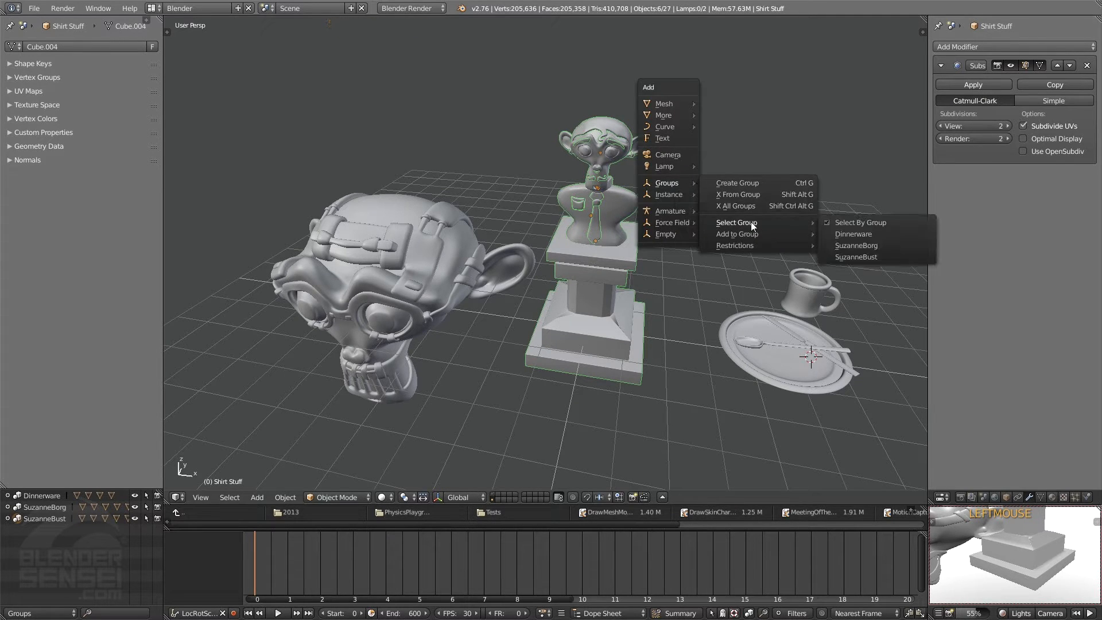
{"action": "left_click", "coordinate": [861, 223]}
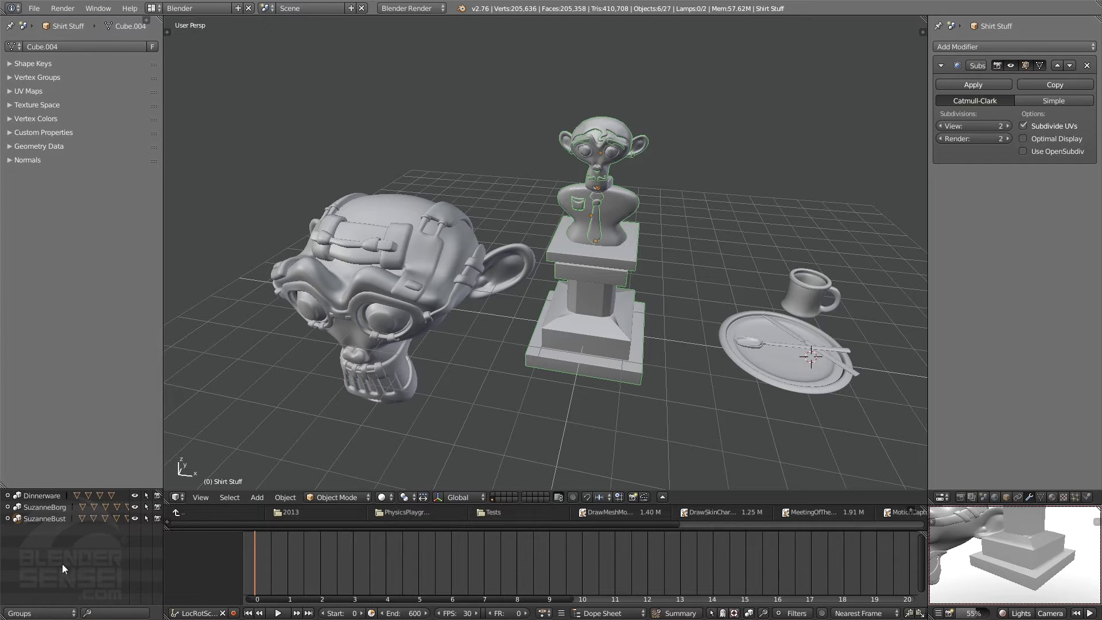
- Switch the outliner from its group view to the visible layers and back to the group view
{"action": "right_click", "coordinate": [59, 540]}
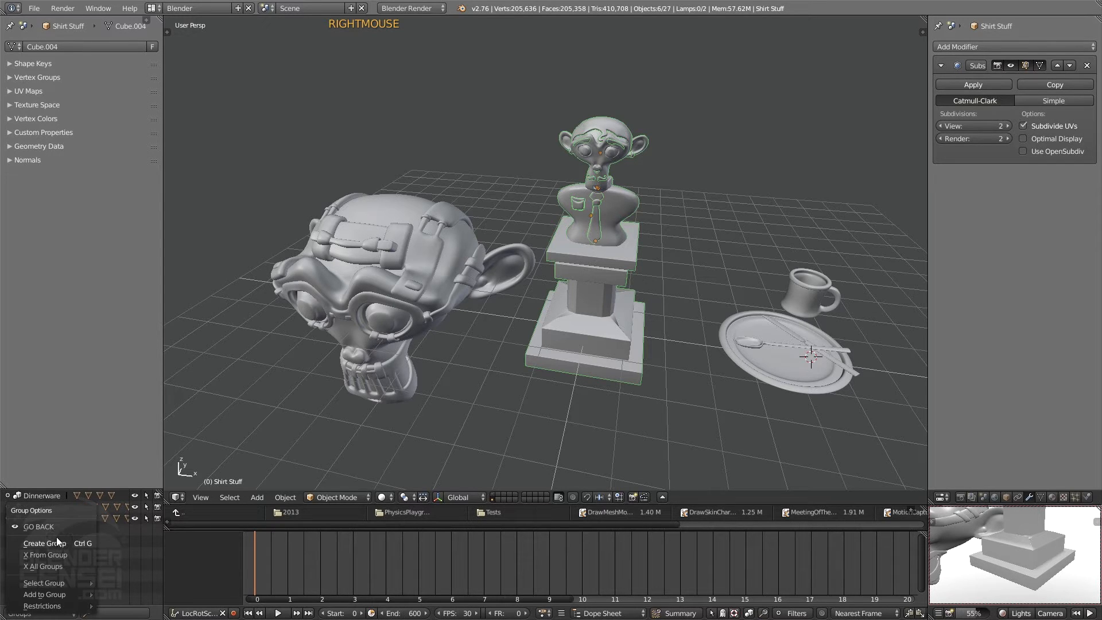
{"action": "left_click", "coordinate": [56, 526]}
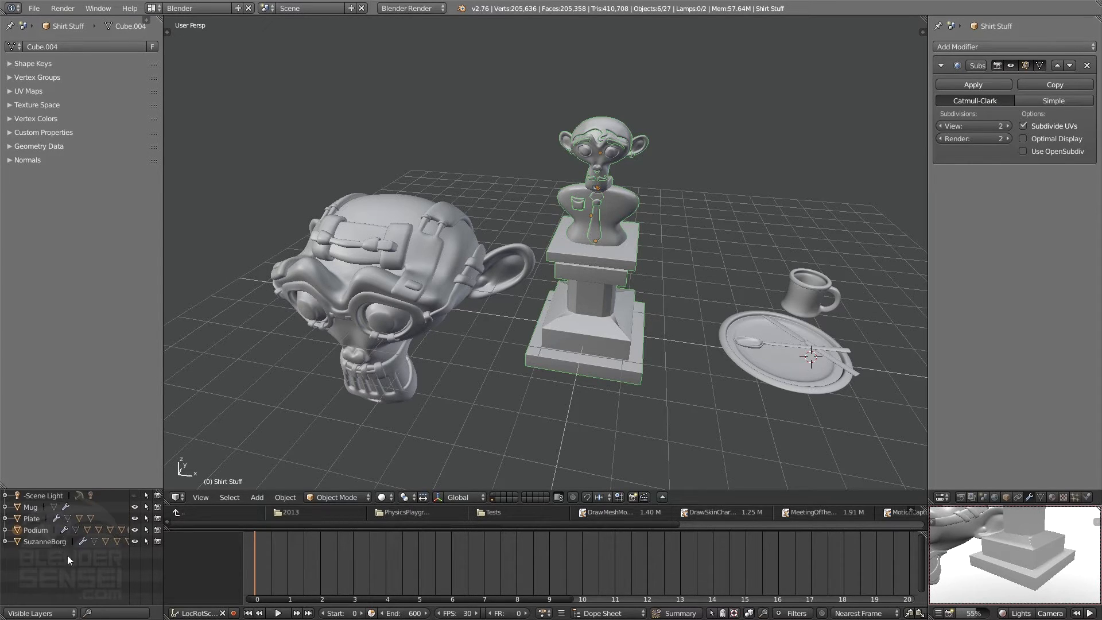
{"action": "right_click", "coordinate": [67, 553]}
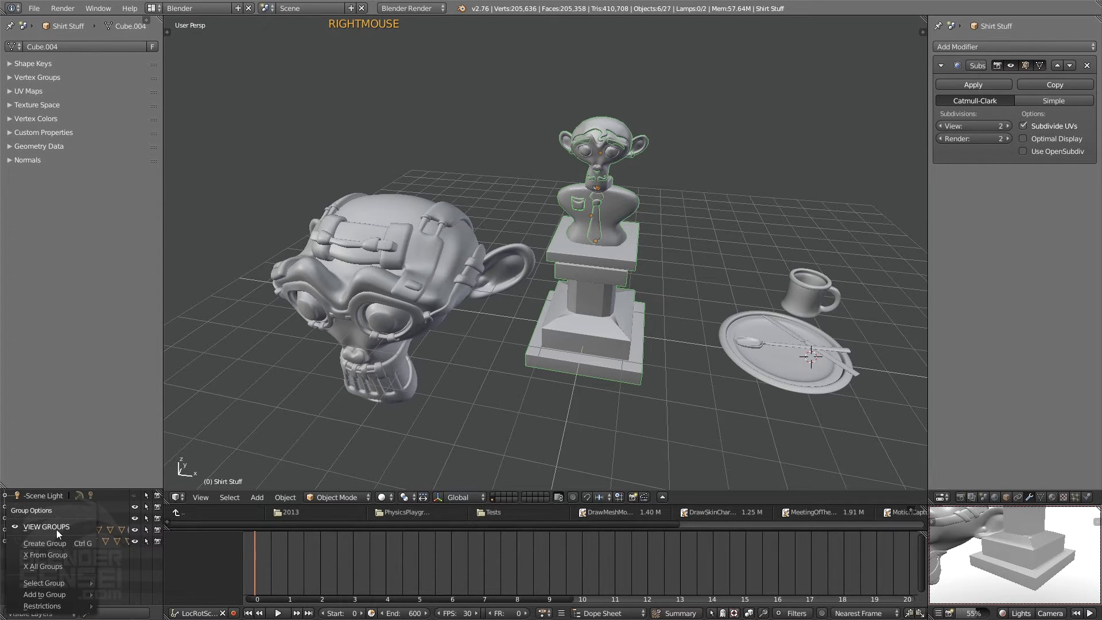
{"action": "left_click", "coordinate": [57, 527]}
- Open the outliner's group options and examine the Select Group choices
{"action": "right_click", "coordinate": [60, 543]}
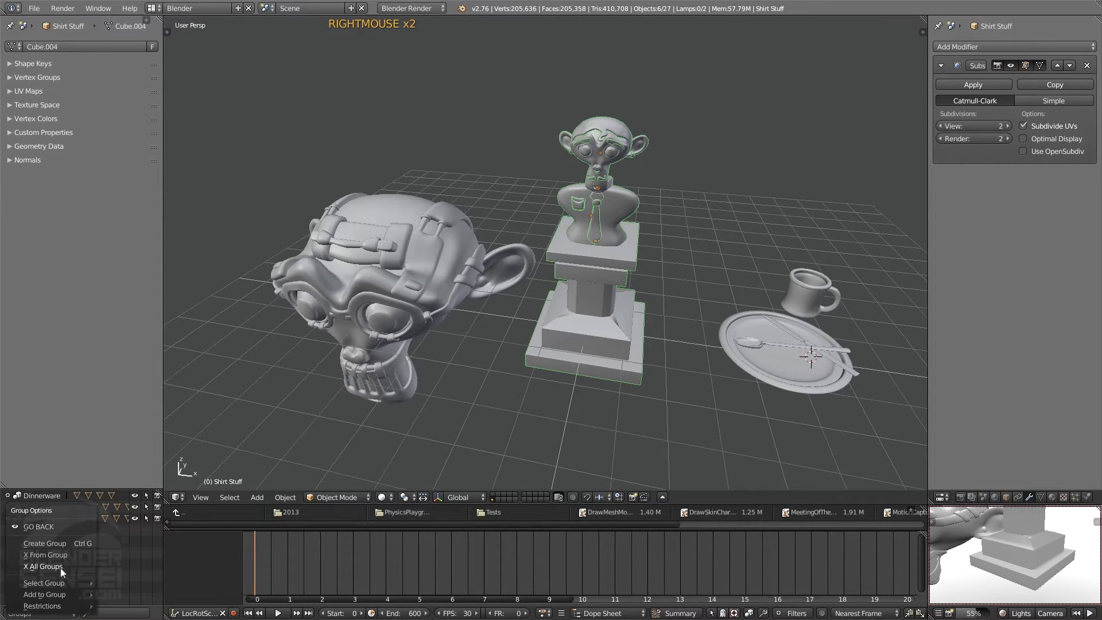
{"action": "mouse_move", "coordinate": [71, 581]}
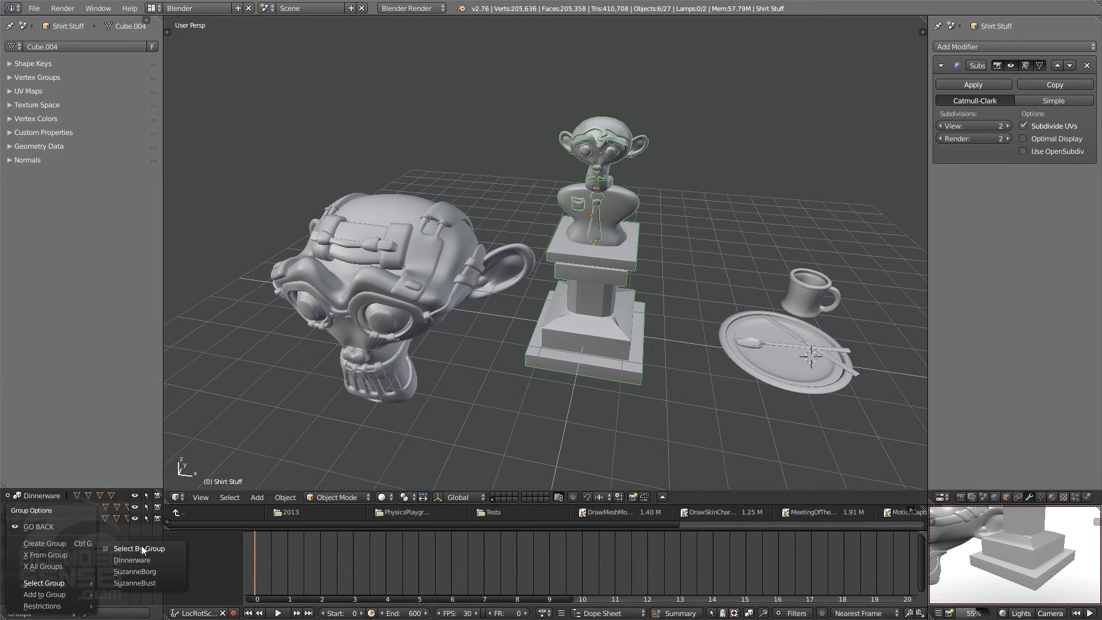
{"action": "key", "text": "F6"}
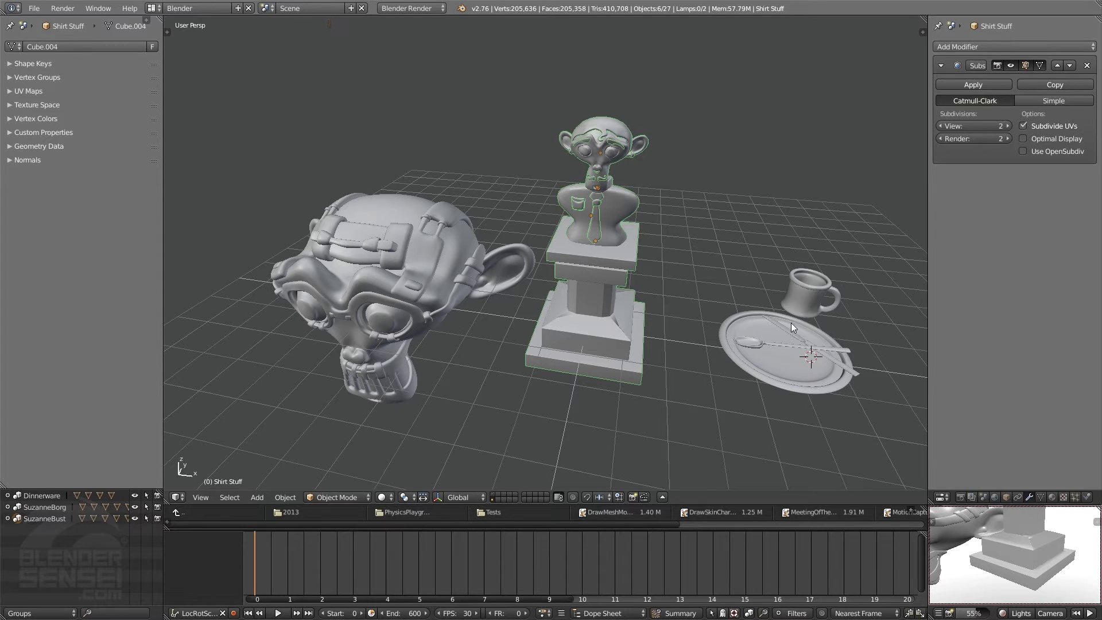
- Select the plate on its own, and then select the mug beside it
{"action": "left_click", "coordinate": [797, 387]}
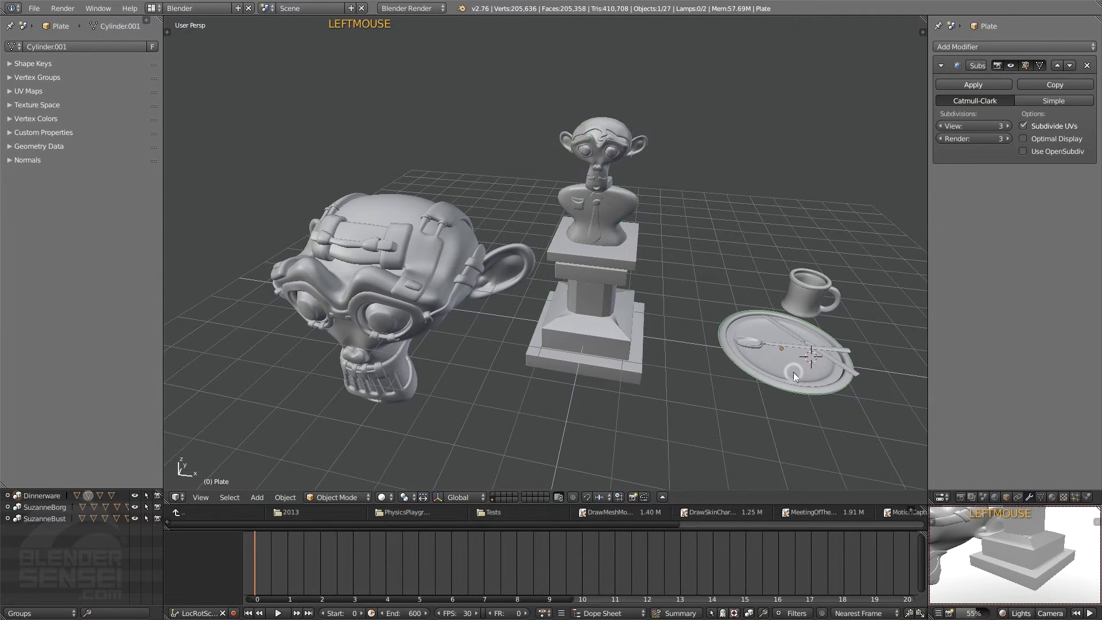
{"action": "middle_click_drag", "start_coordinate": [809, 350], "coordinate": [695, 281], "text": "shift"}
{"action": "scroll", "coordinate": [647, 339], "scroll_direction": "up", "scroll_amount": 3}
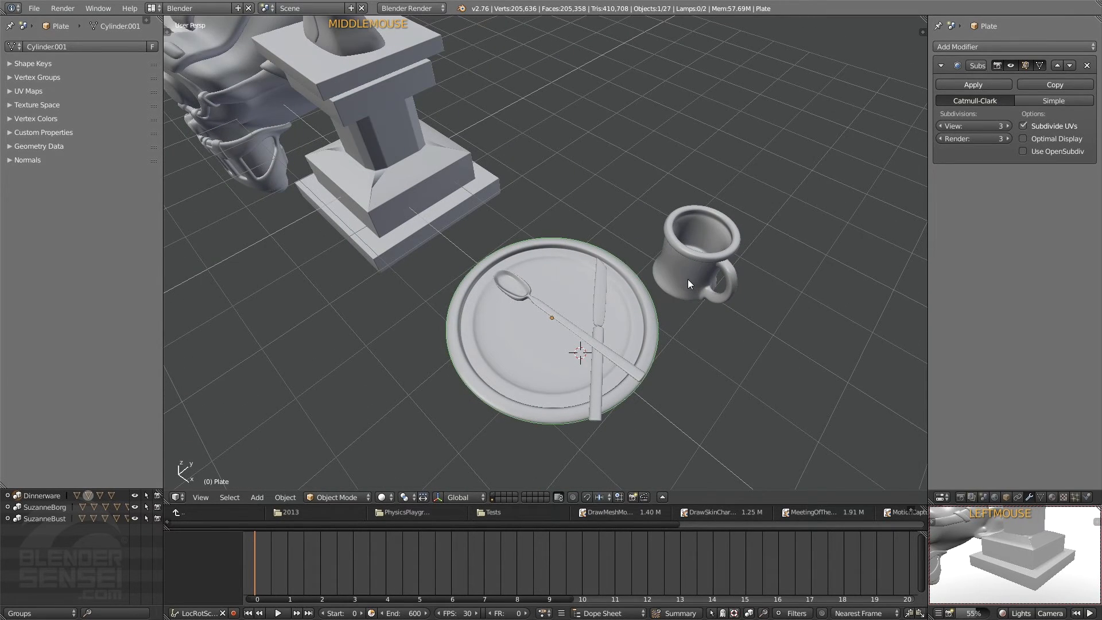
{"action": "left_click", "coordinate": [698, 260]}
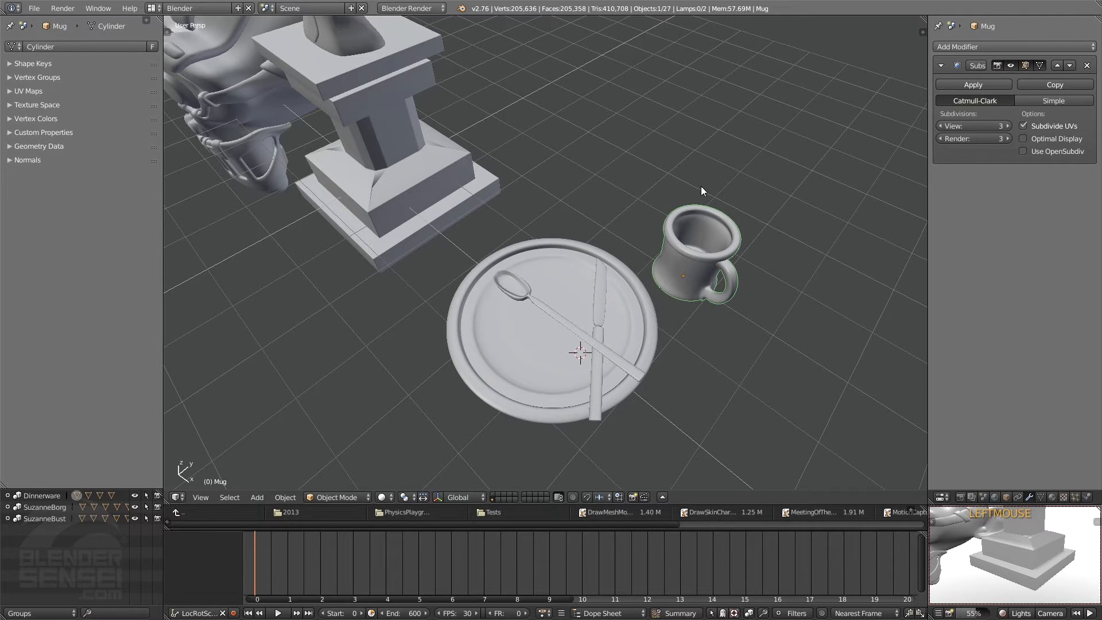
- Examine the mug's group options, including the Select Group choices and the command for removing an object from a group
{"action": "key", "text": "shift+a"}
{"action": "mouse_move", "coordinate": [701, 186]}
{"action": "mouse_move", "coordinate": [812, 226]}
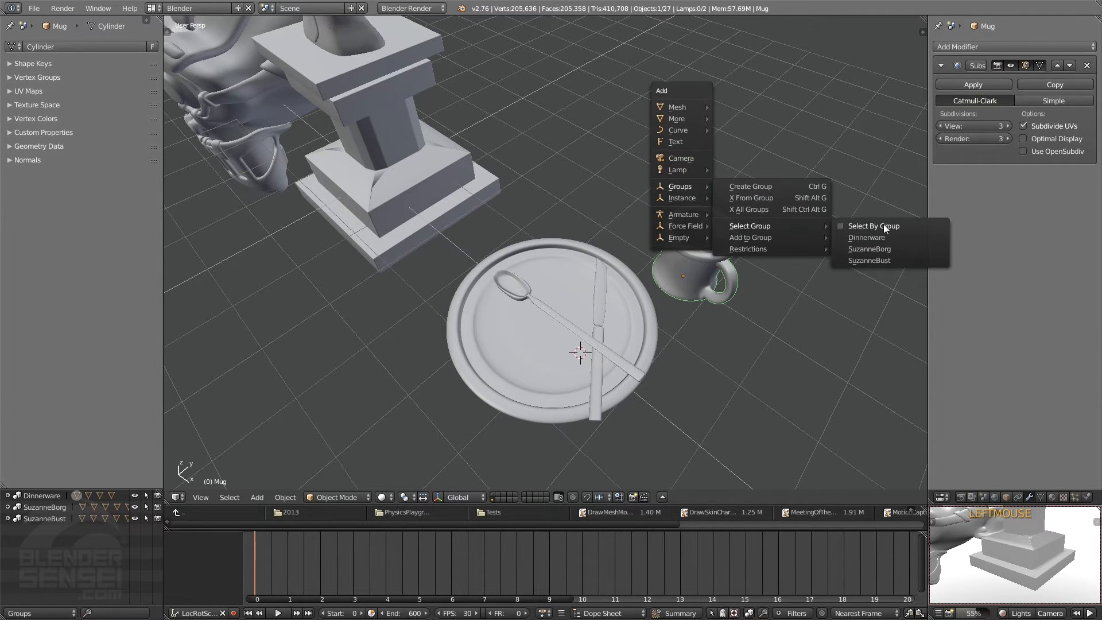
{"action": "left_click", "coordinate": [868, 225]}
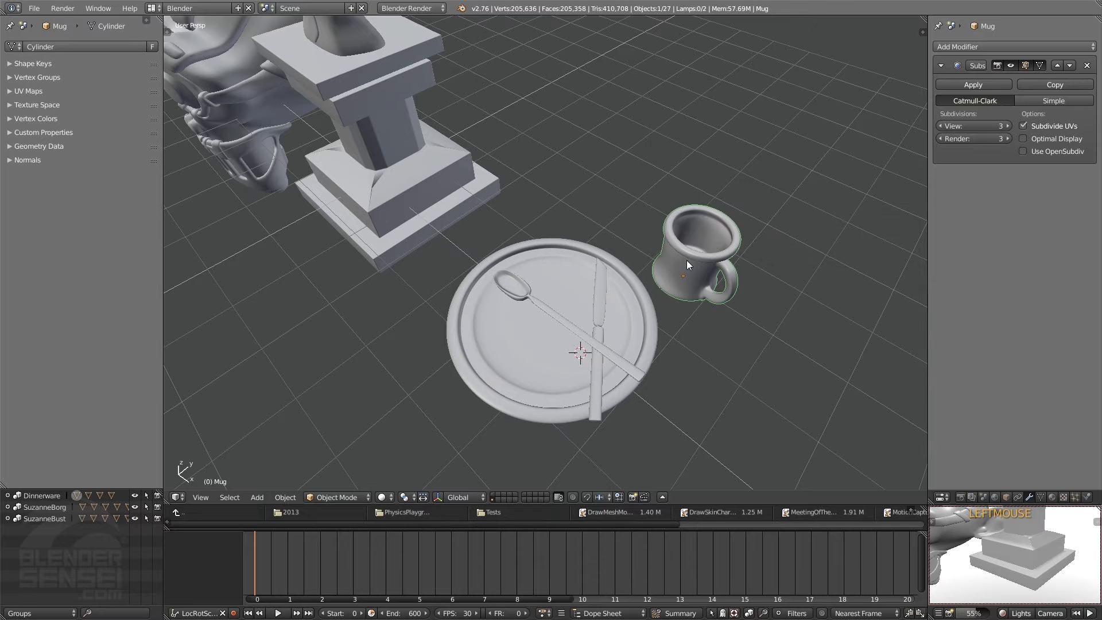
{"action": "key", "text": "shift+a"}
{"action": "mouse_move", "coordinate": [735, 191]}
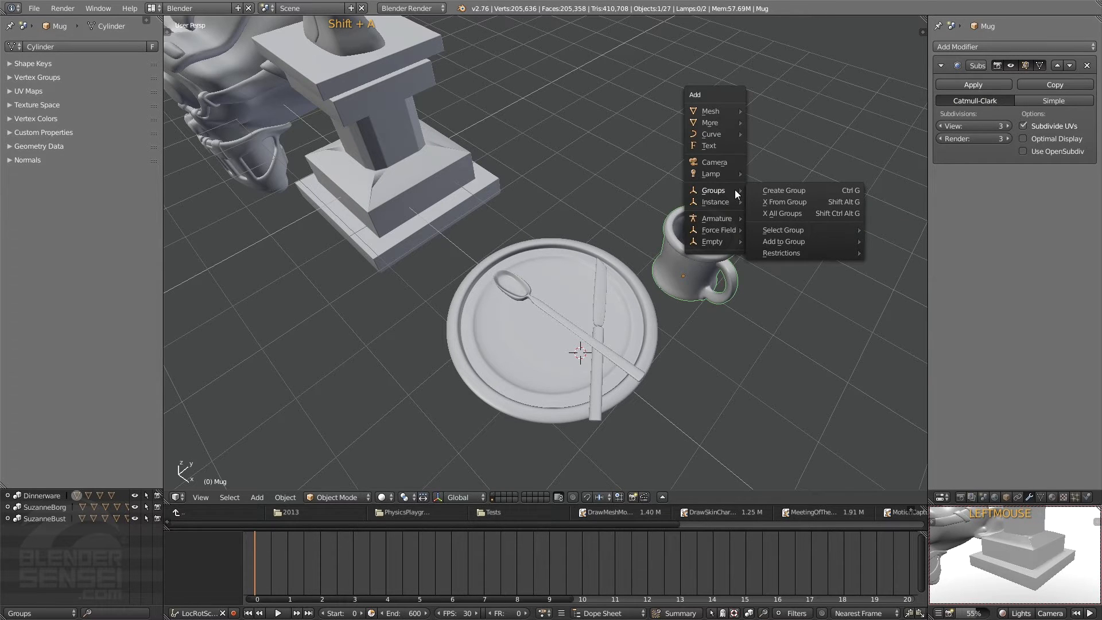
{"action": "left_click", "coordinate": [797, 202]}
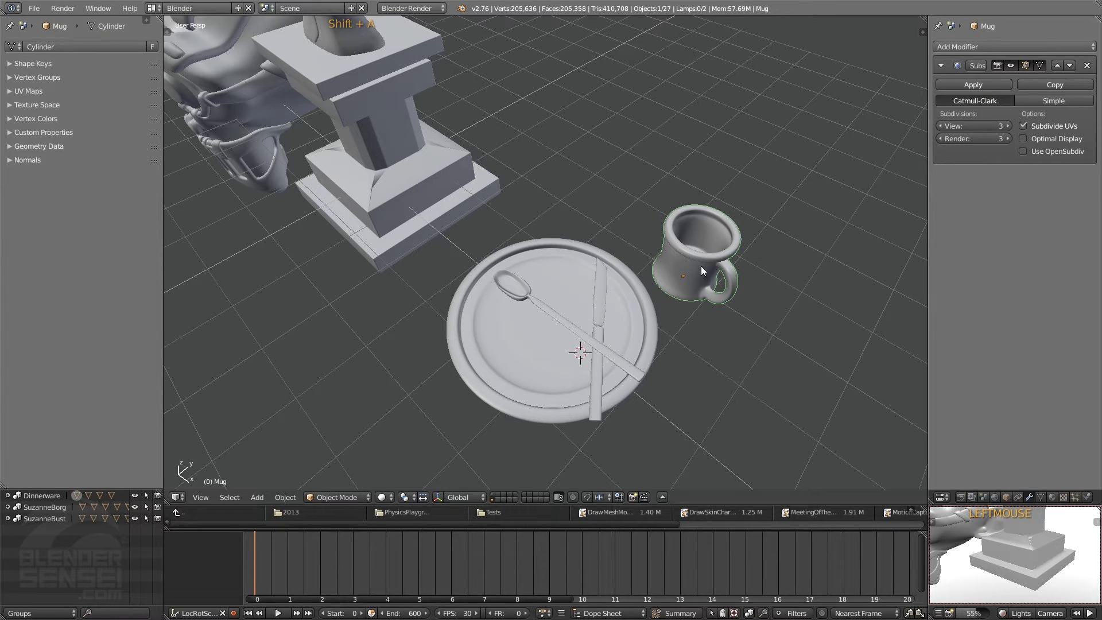
{"action": "middle_click_drag", "start_coordinate": [732, 267], "coordinate": [668, 278]}
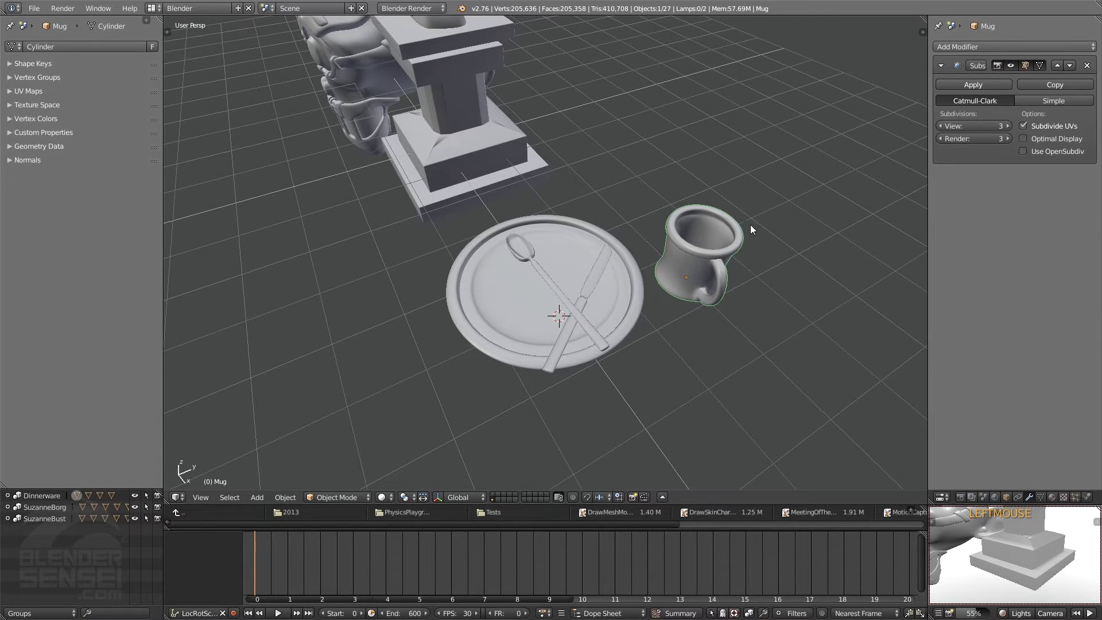
- Remove the mug from the Dinnerware group
{"action": "key", "text": "shift+a"}
{"action": "mouse_move", "coordinate": [786, 170]}
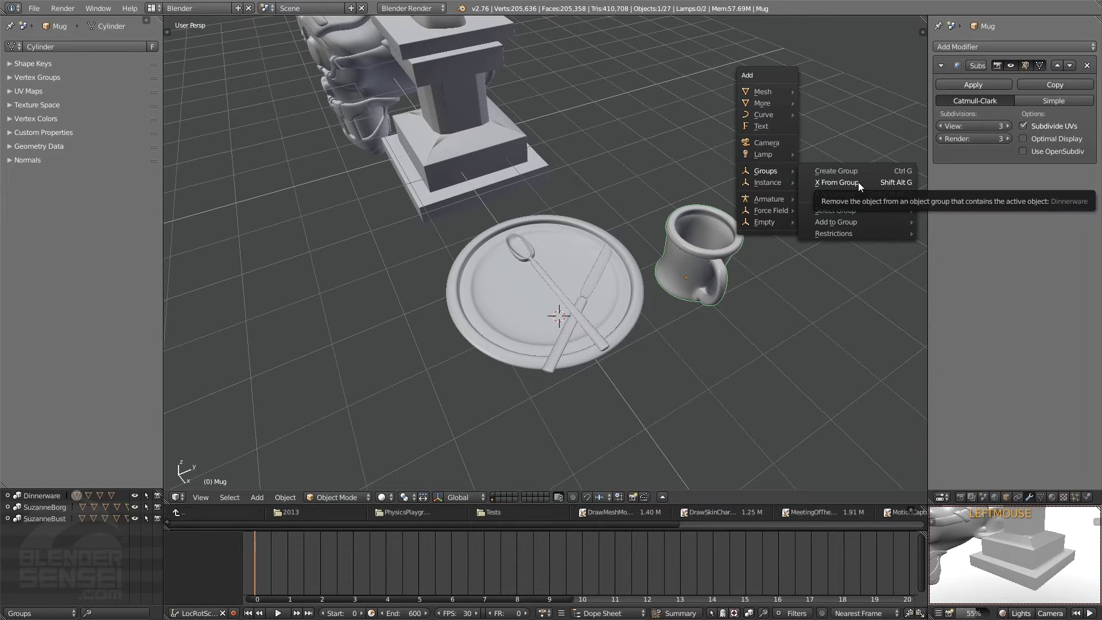
{"action": "mouse_move", "coordinate": [827, 222]}
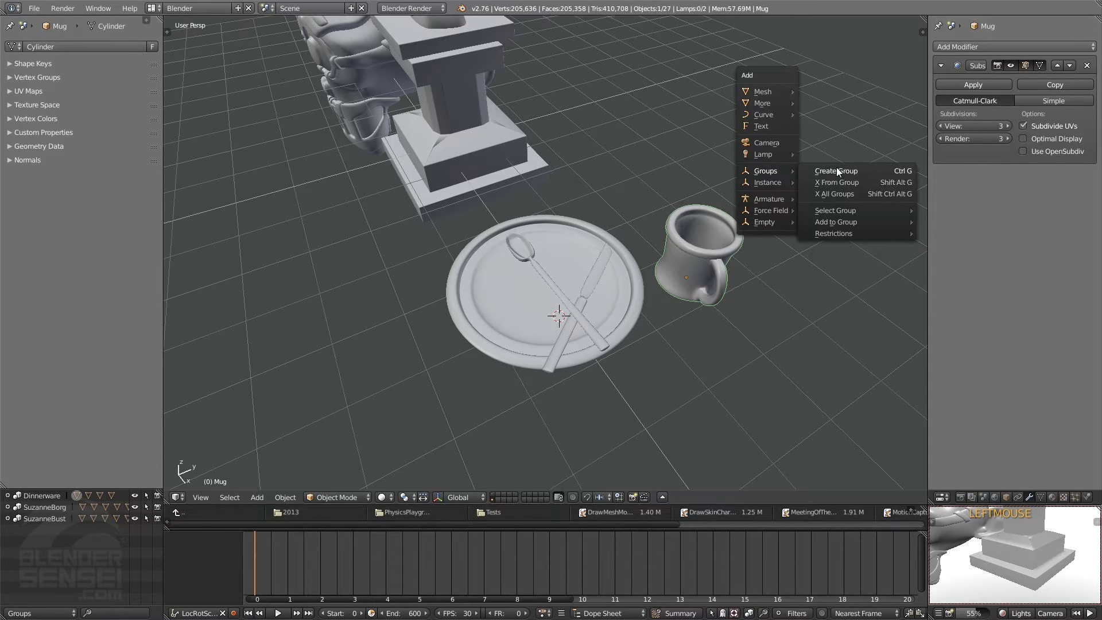
{"action": "left_click", "coordinate": [841, 183]}
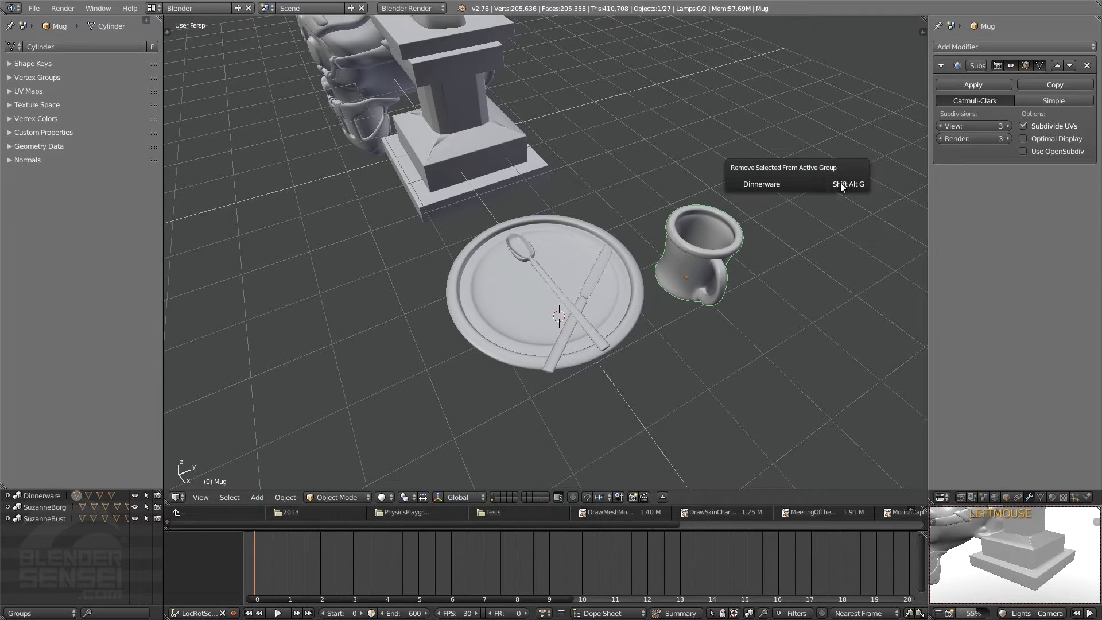
{"action": "left_click", "coordinate": [779, 186]}
{"action": "middle_click_drag", "start_coordinate": [780, 188], "coordinate": [704, 260]}
- Select the plate and turn on Select By Group
{"action": "left_click", "coordinate": [613, 316]}
{"action": "mouse_move", "coordinate": [576, 302]}
{"action": "middle_mouse_down"}
{"action": "mouse_move", "coordinate": [649, 279]}
{"action": "mouse_move", "coordinate": [584, 300]}
{"action": "middle_mouse_up"}
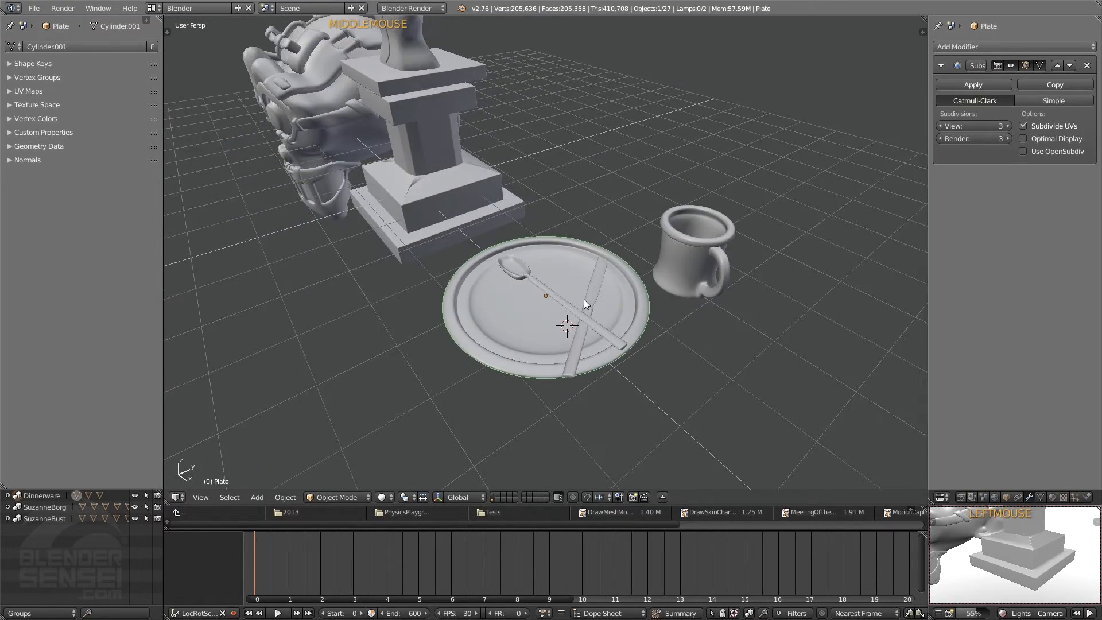
{"action": "key", "text": "shift+a"}
{"action": "mouse_move", "coordinate": [680, 171]}
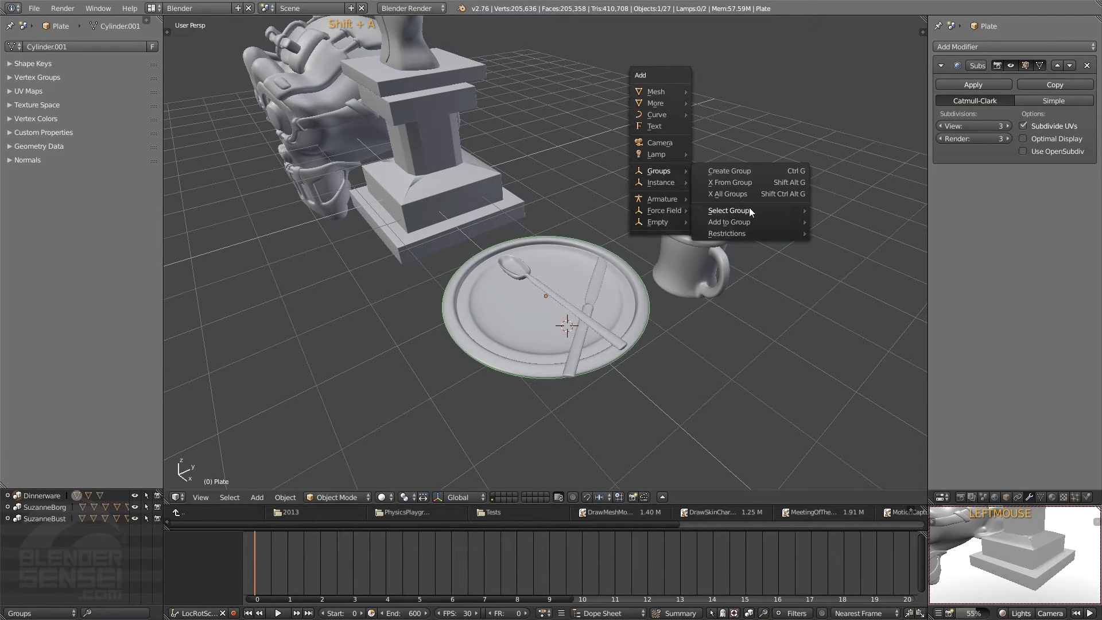
{"action": "mouse_move", "coordinate": [787, 209]}
{"action": "left_click", "coordinate": [854, 212]}
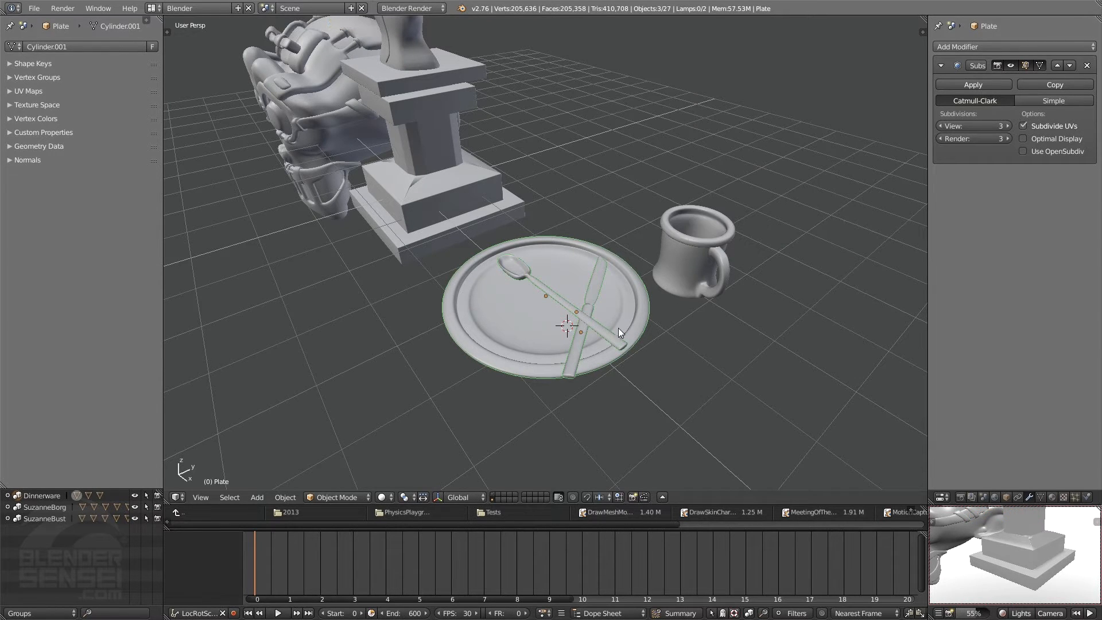
- Select the SuzanneBust group by picking the podium, then the Dinnerware group by picking the knife
{"action": "double_click", "coordinate": [553, 252]}
{"action": "left_click", "coordinate": [446, 161]}
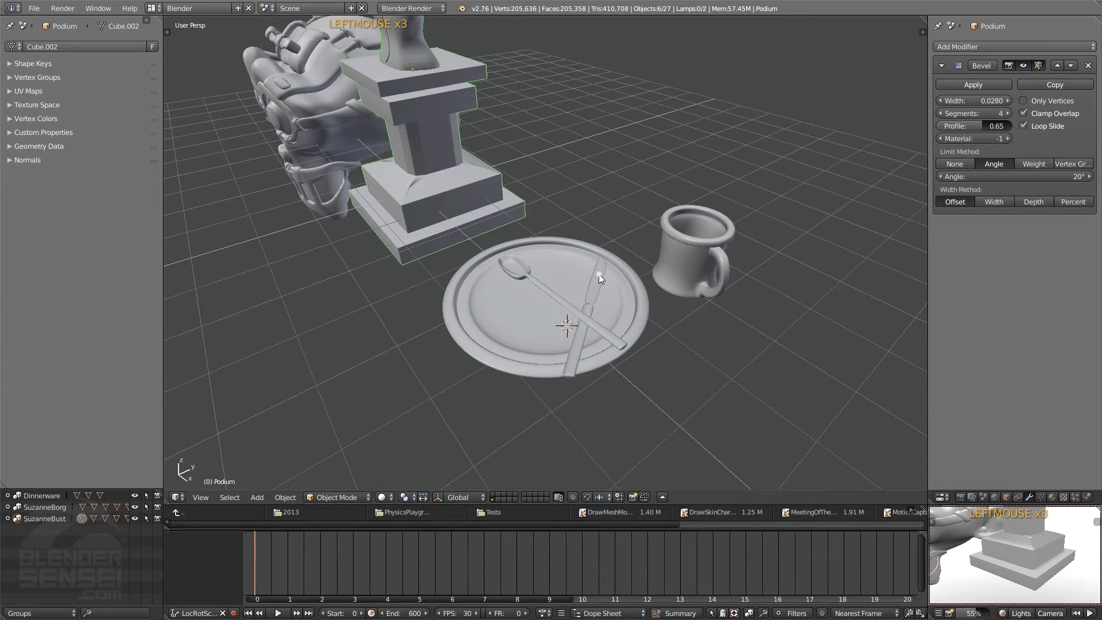
{"action": "left_click", "coordinate": [600, 274]}
{"action": "middle_click_drag", "start_coordinate": [548, 295], "coordinate": [553, 328]}
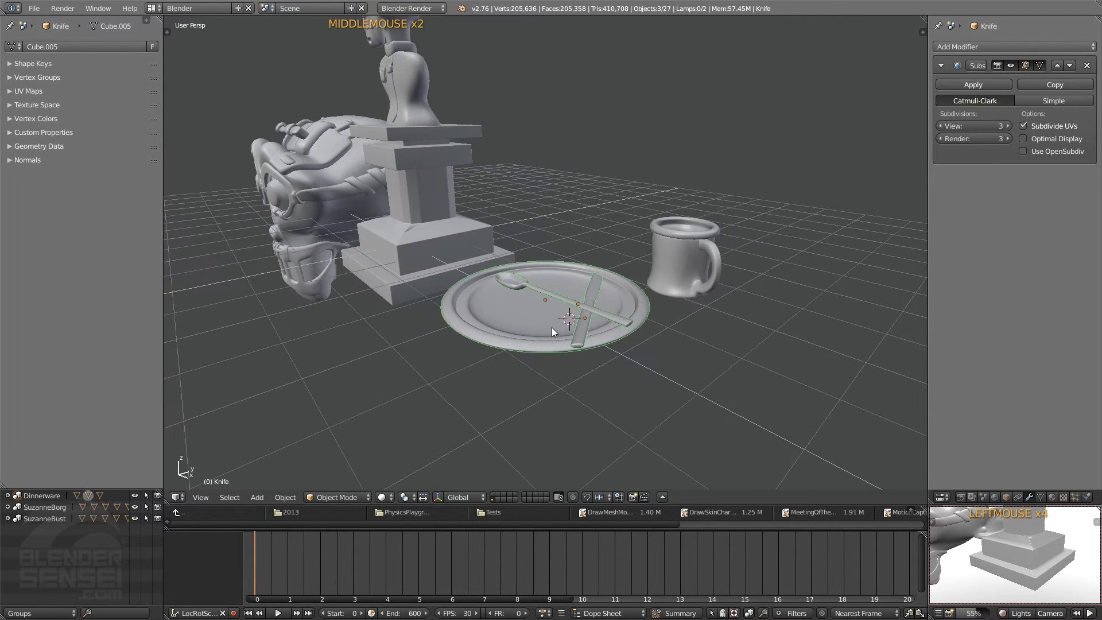
- Expand the Dinnerware group and its plate in the outliner, examine the members, and collapse the group
{"action": "left_click", "coordinate": [7, 496]}
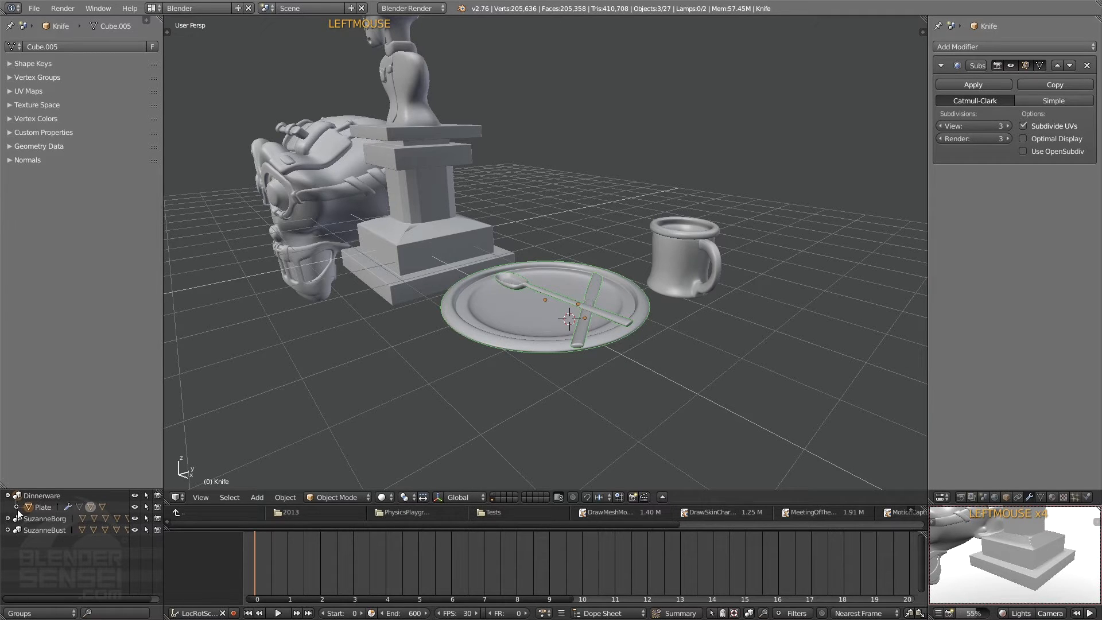
{"action": "left_click", "coordinate": [17, 507]}
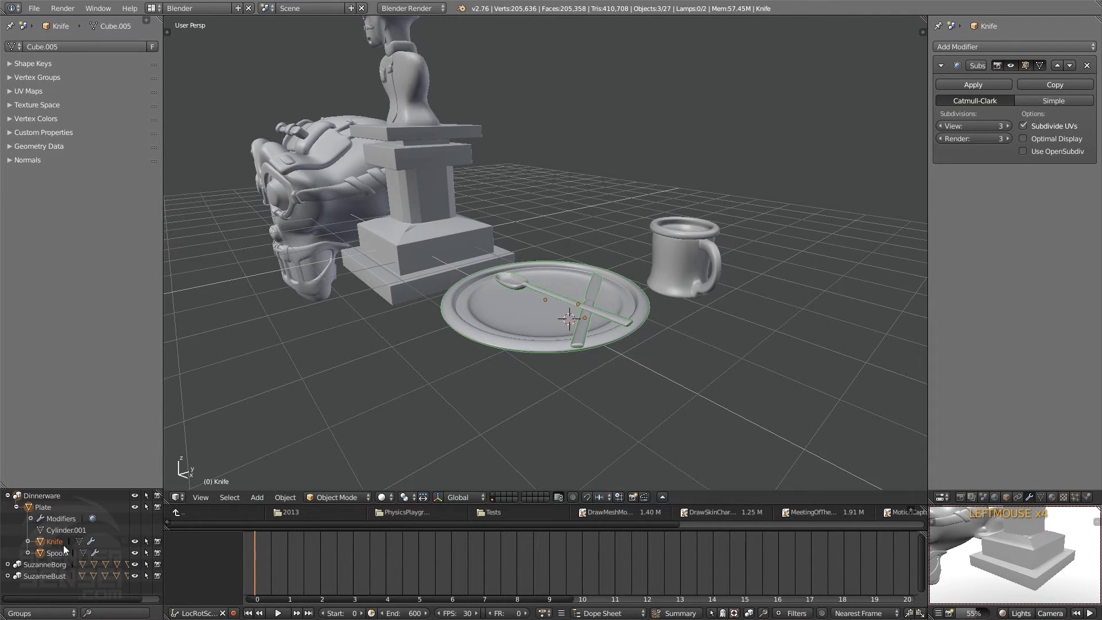
{"action": "left_click", "coordinate": [8, 496]}
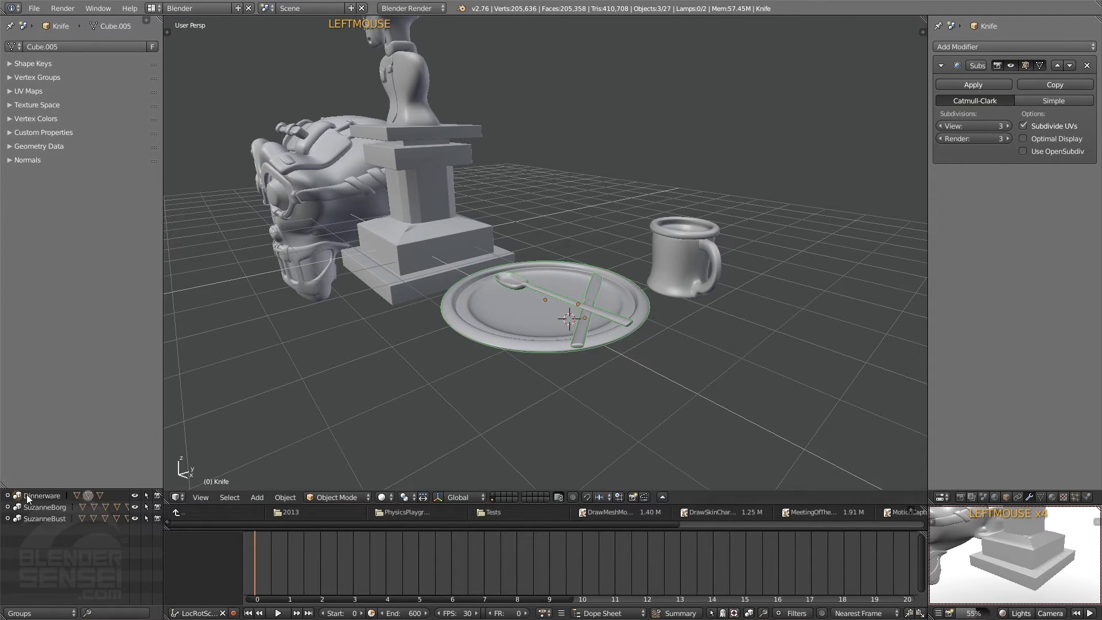
- Expand the SuzanneBorg and SuzanneBust groups in the outliner one after the other to examine their parent and child objects
{"action": "left_click", "coordinate": [8, 507]}
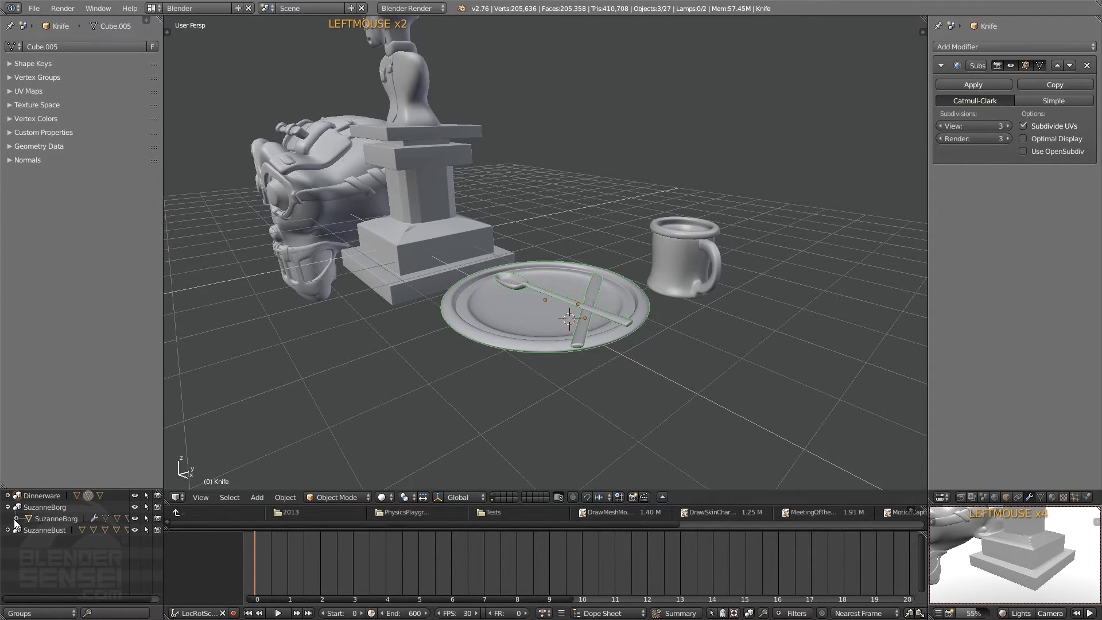
{"action": "left_click", "coordinate": [16, 519]}
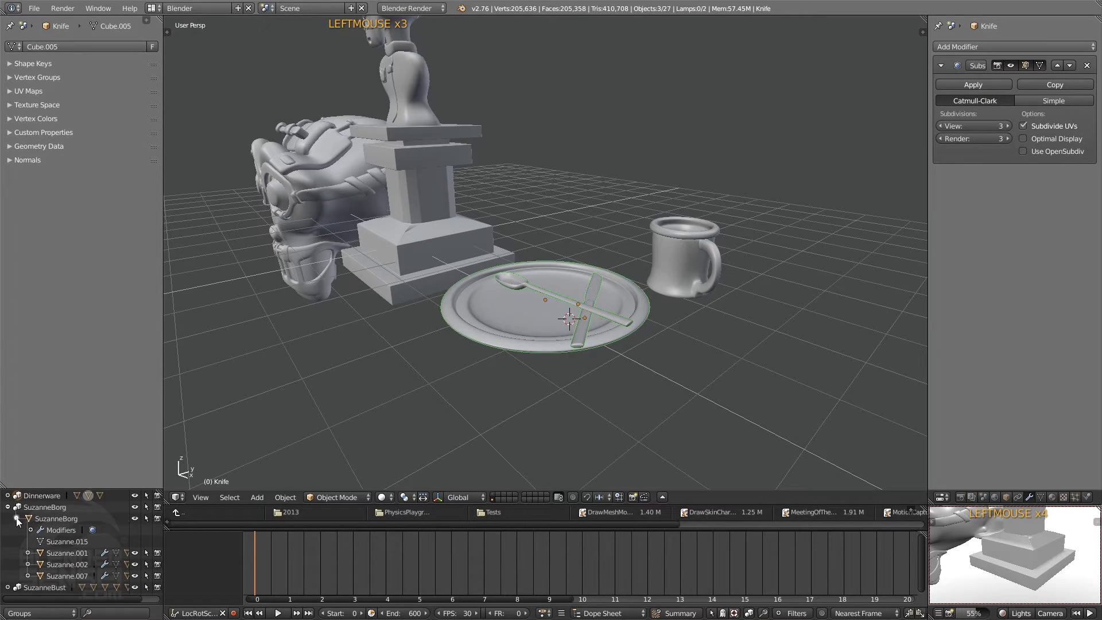
{"action": "left_click", "coordinate": [16, 520]}
{"action": "left_click", "coordinate": [8, 507]}
{"action": "left_click", "coordinate": [8, 518]}
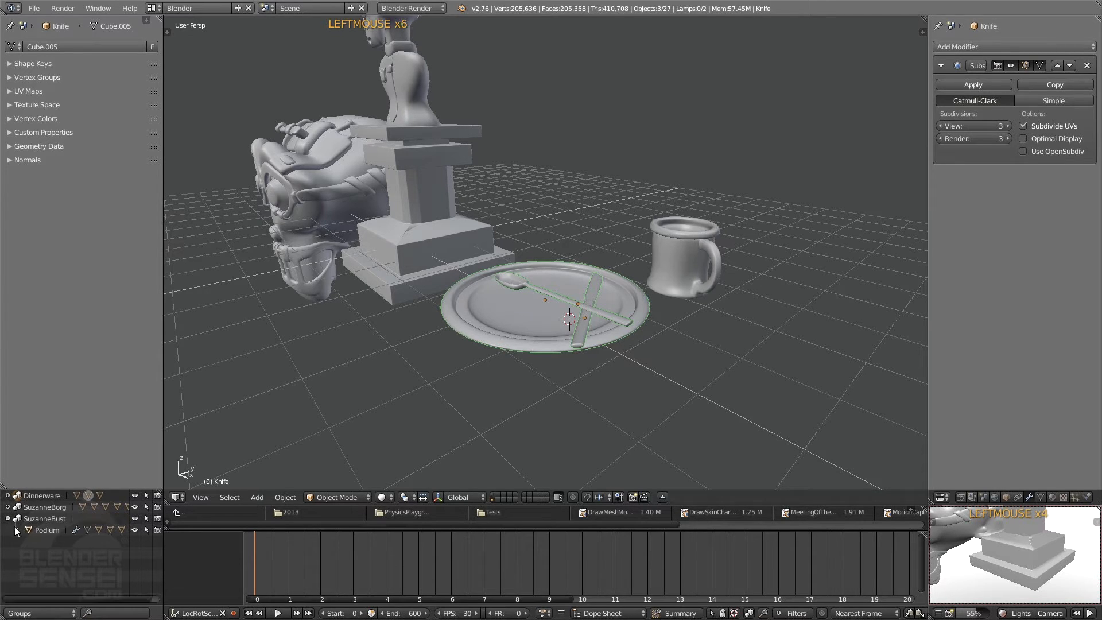
{"action": "left_click", "coordinate": [17, 530]}
{"action": "left_click", "coordinate": [28, 564]}
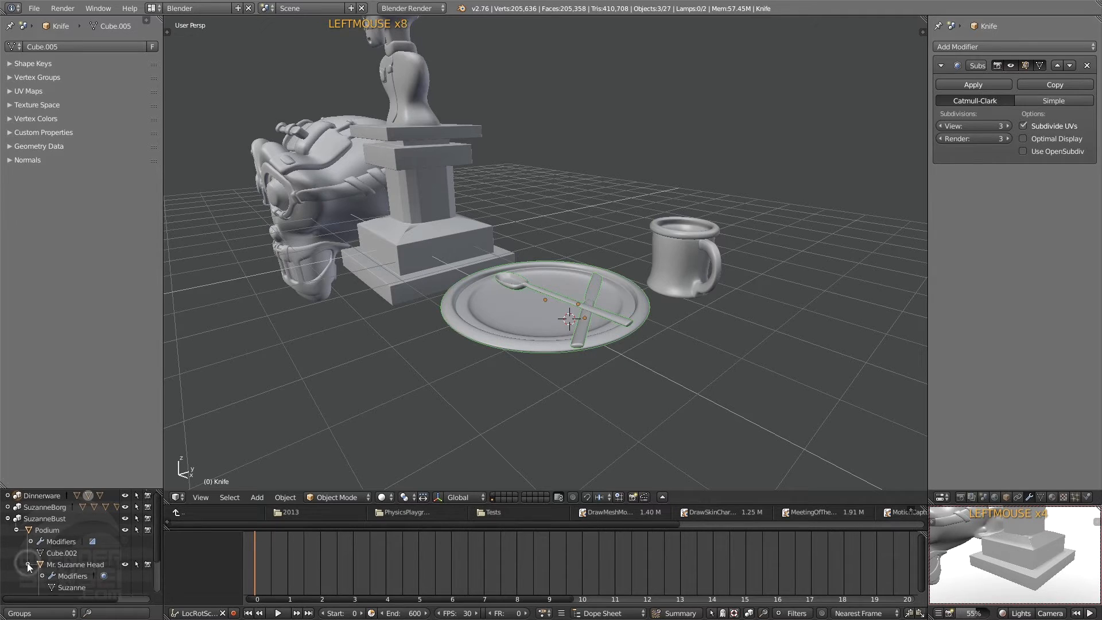
{"action": "scroll", "coordinate": [34, 560], "scroll_direction": "down", "scroll_amount": 3}
{"action": "scroll", "coordinate": [63, 551], "scroll_direction": "up", "scroll_amount": 3}
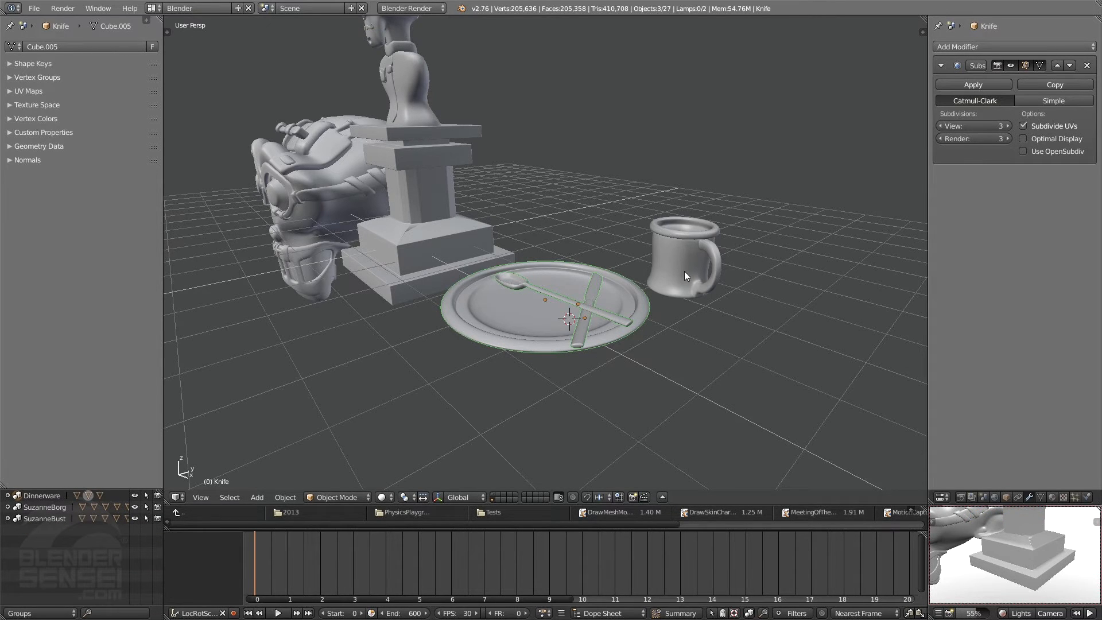
- Add the mug back to the Dinnerware group
{"action": "middle_click_drag", "start_coordinate": [684, 271], "coordinate": [608, 310]}
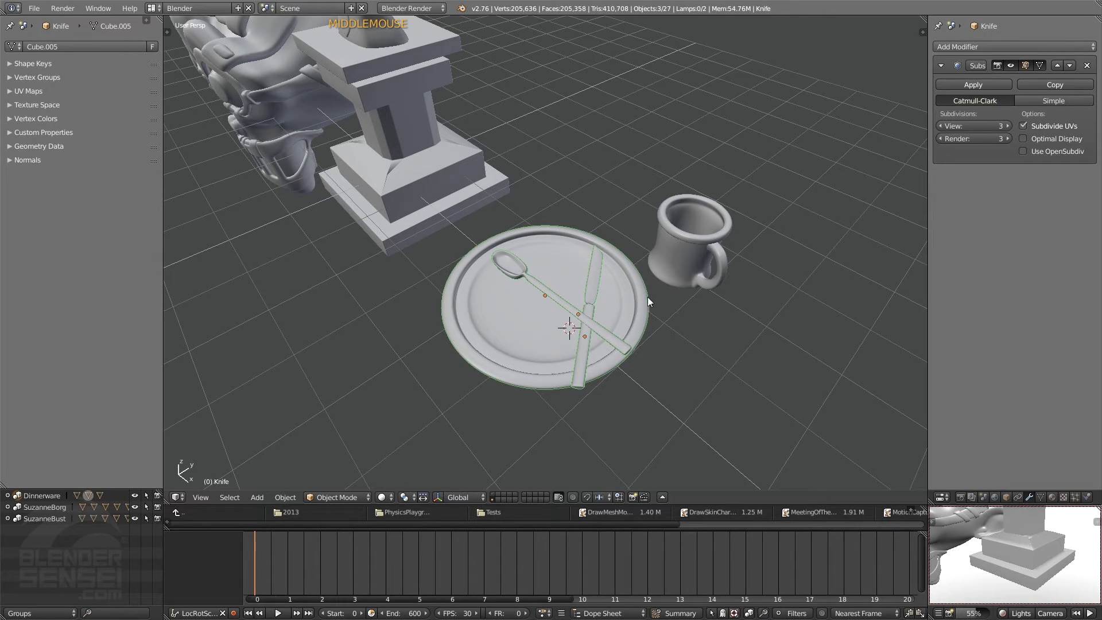
{"action": "left_click", "coordinate": [677, 231]}
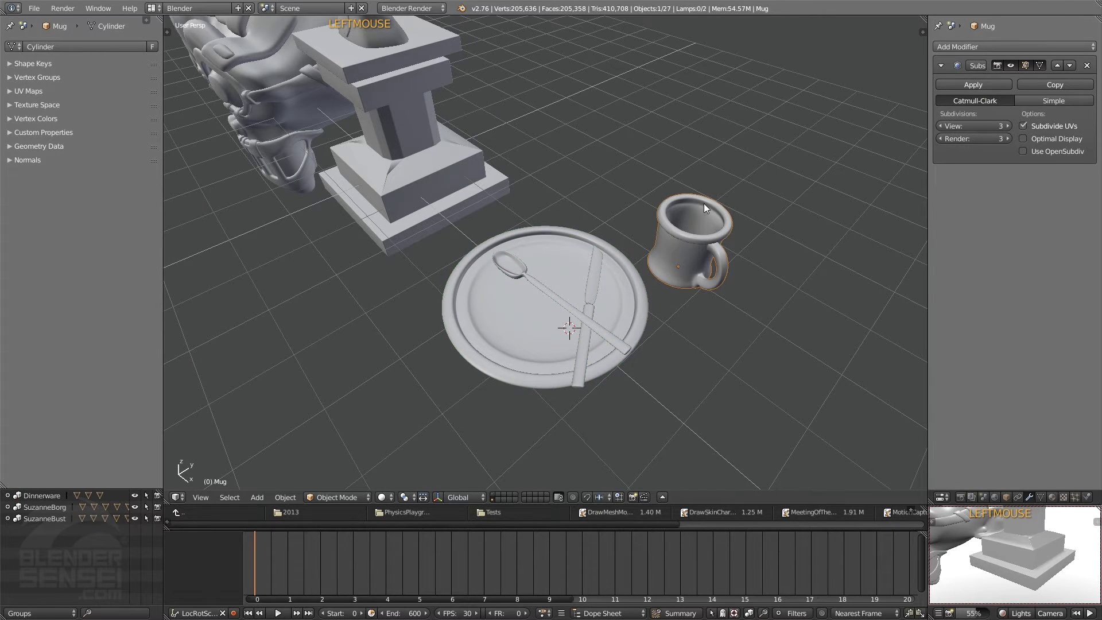
{"action": "key", "text": "shift+a"}
{"action": "mouse_move", "coordinate": [704, 203]}
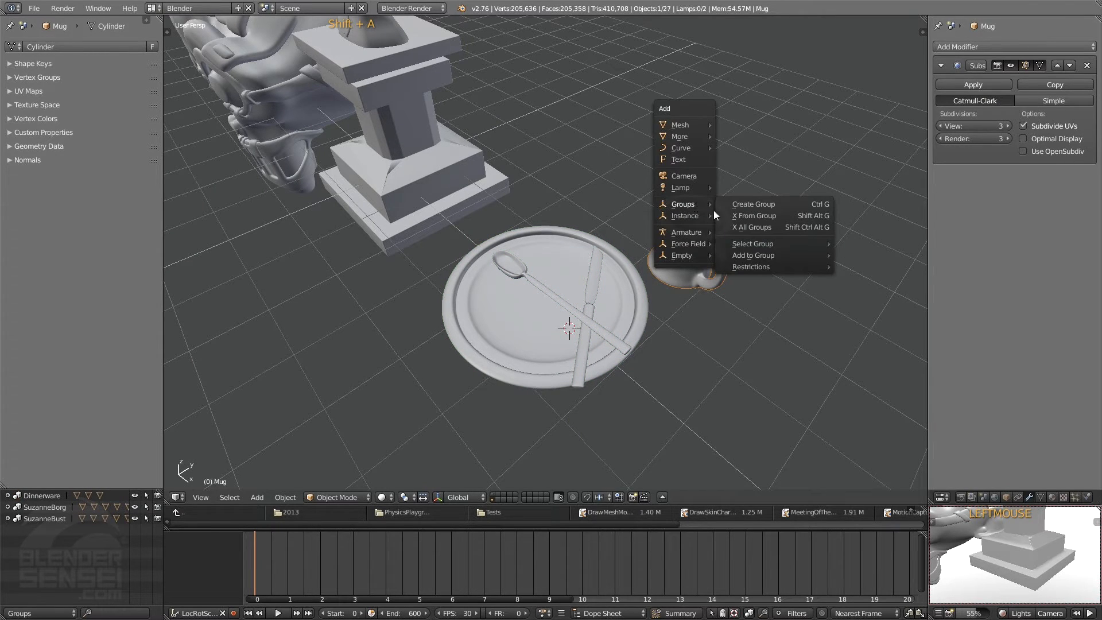
{"action": "mouse_move", "coordinate": [762, 260]}
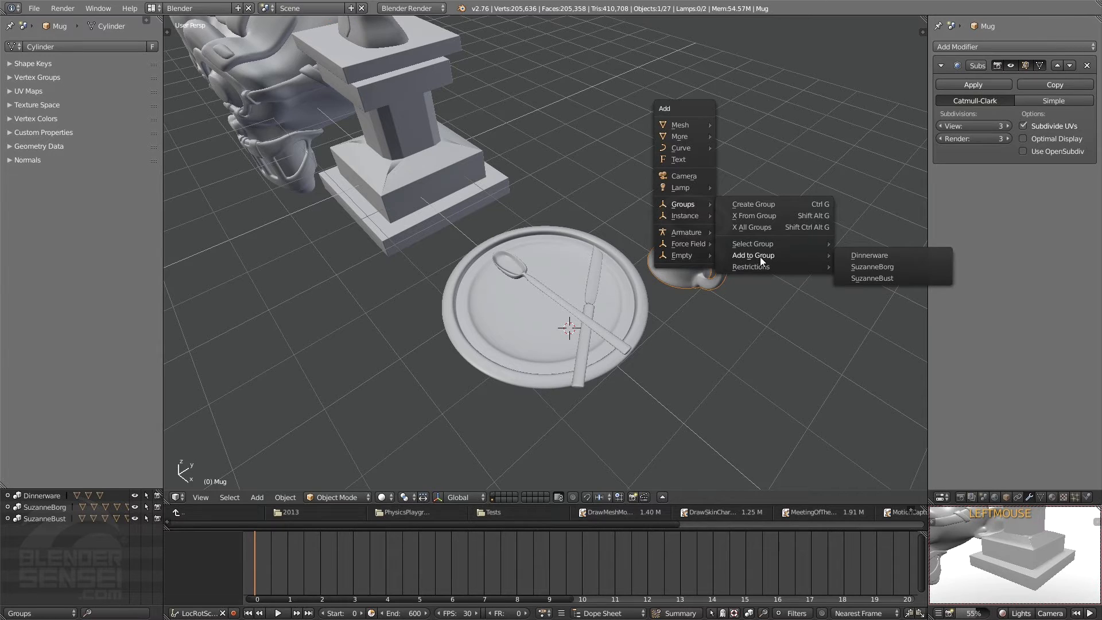
{"action": "left_click", "coordinate": [876, 256]}
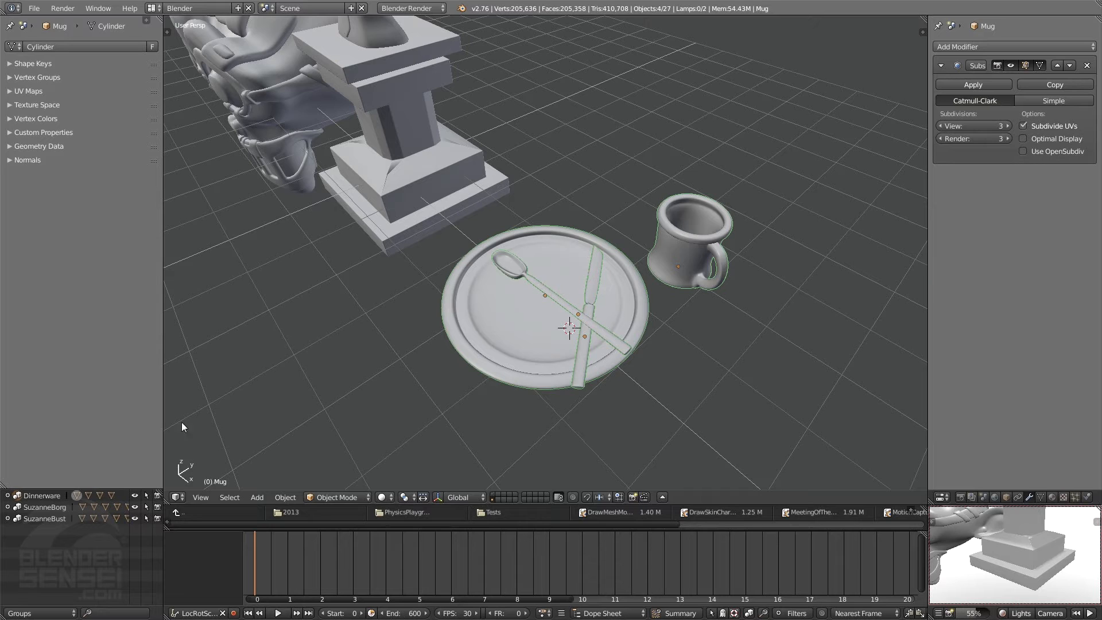
- Expand the Dinnerware group in the outliner to check its members, then collapse the plate and the group
{"action": "left_click", "coordinate": [8, 496]}
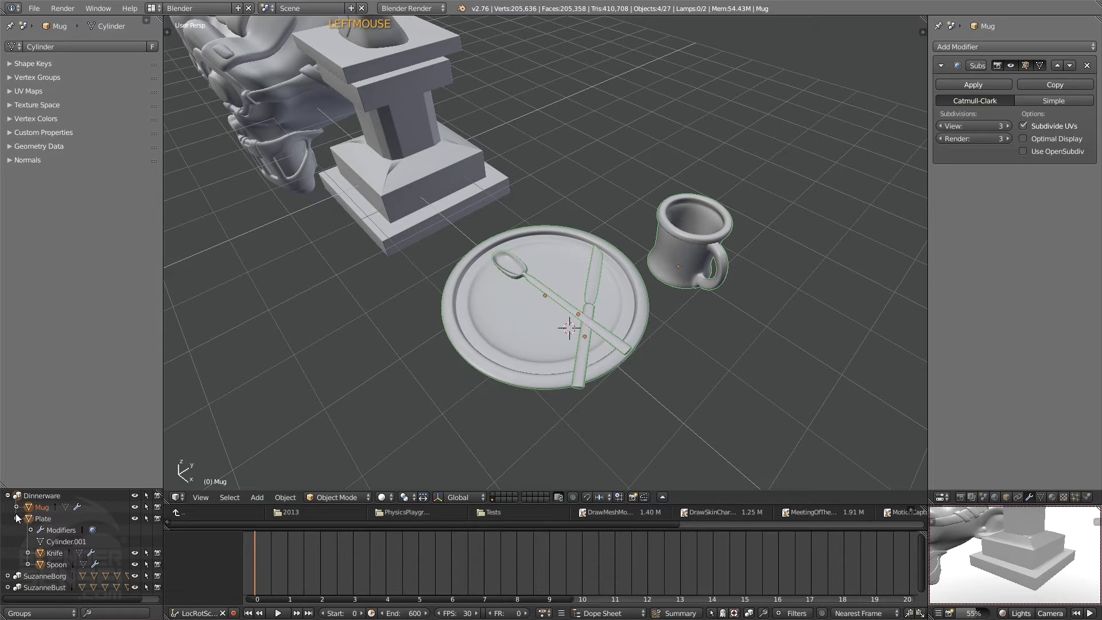
{"action": "left_click", "coordinate": [16, 518]}
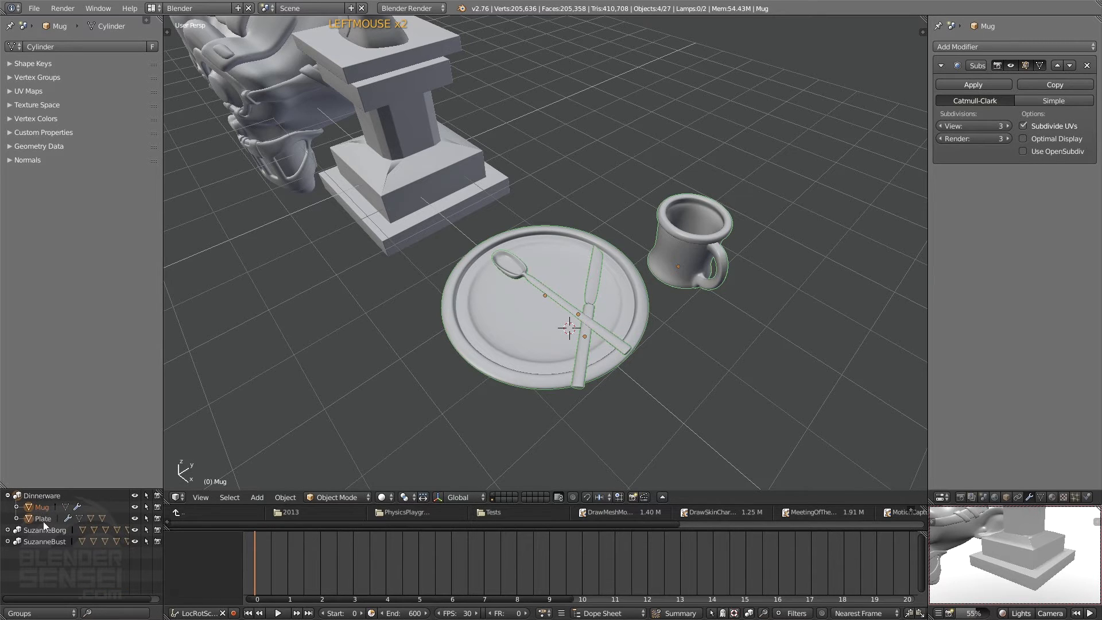
{"action": "left_click", "coordinate": [7, 495]}
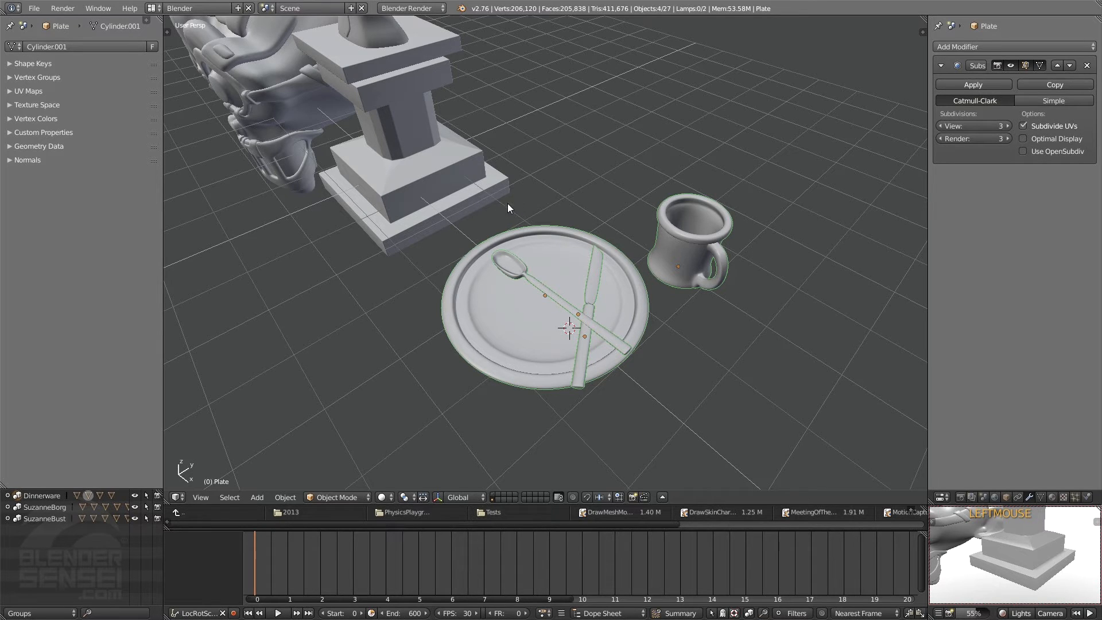
- Switch to the empty first layer and add a plane mesh at the 3D cursor
{"action": "left_click", "coordinate": [494, 495]}
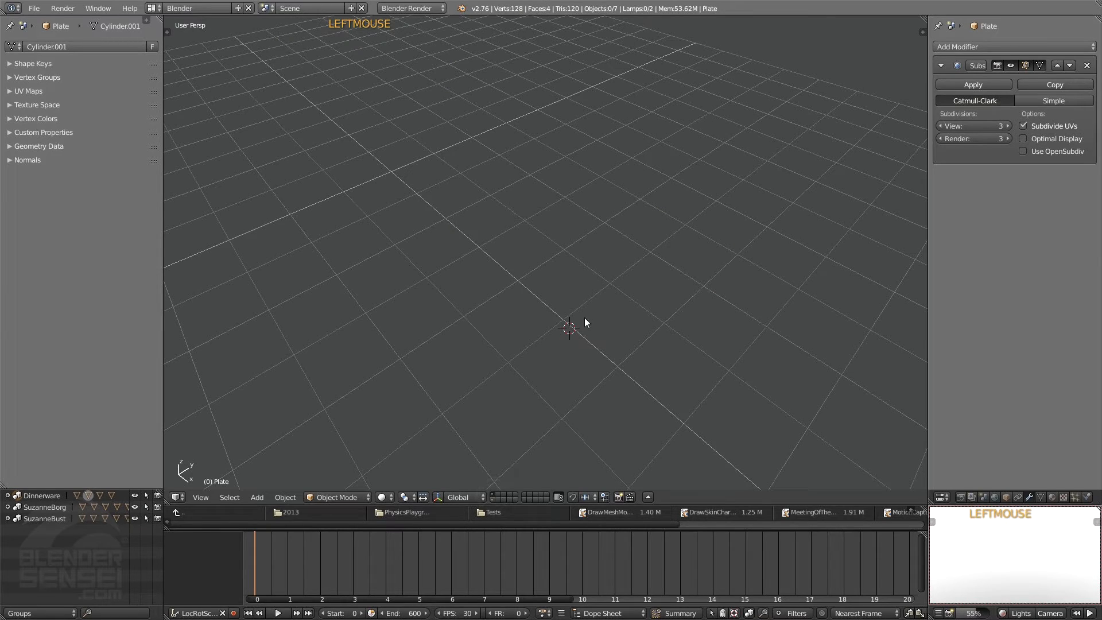
{"action": "middle_click_drag", "start_coordinate": [477, 227], "coordinate": [626, 327], "text": "shift"}
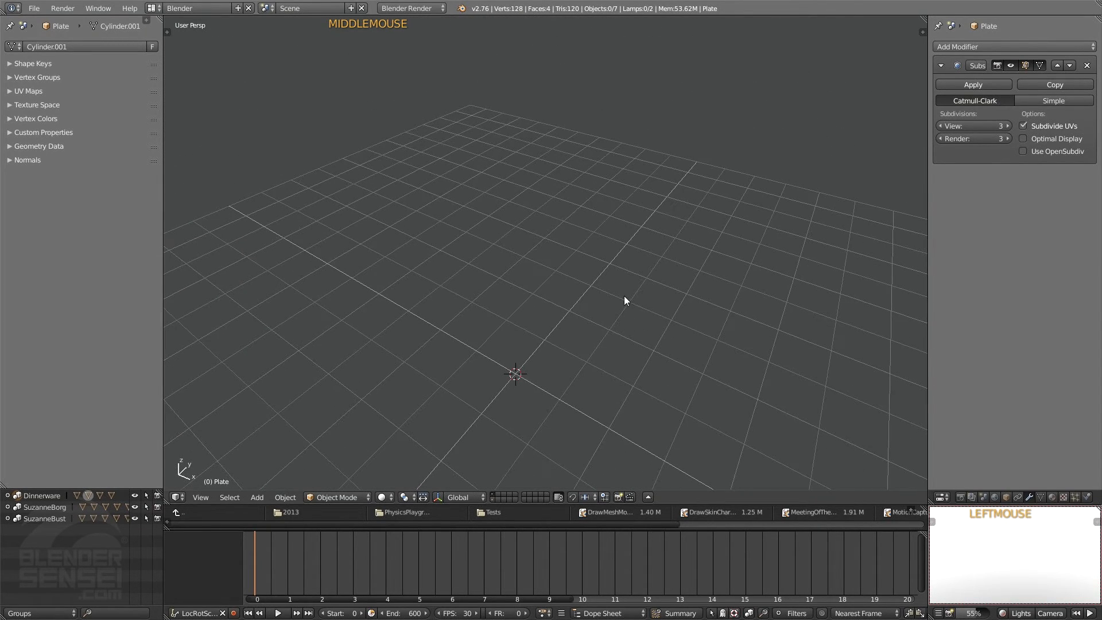
{"action": "key", "text": "shift+a"}
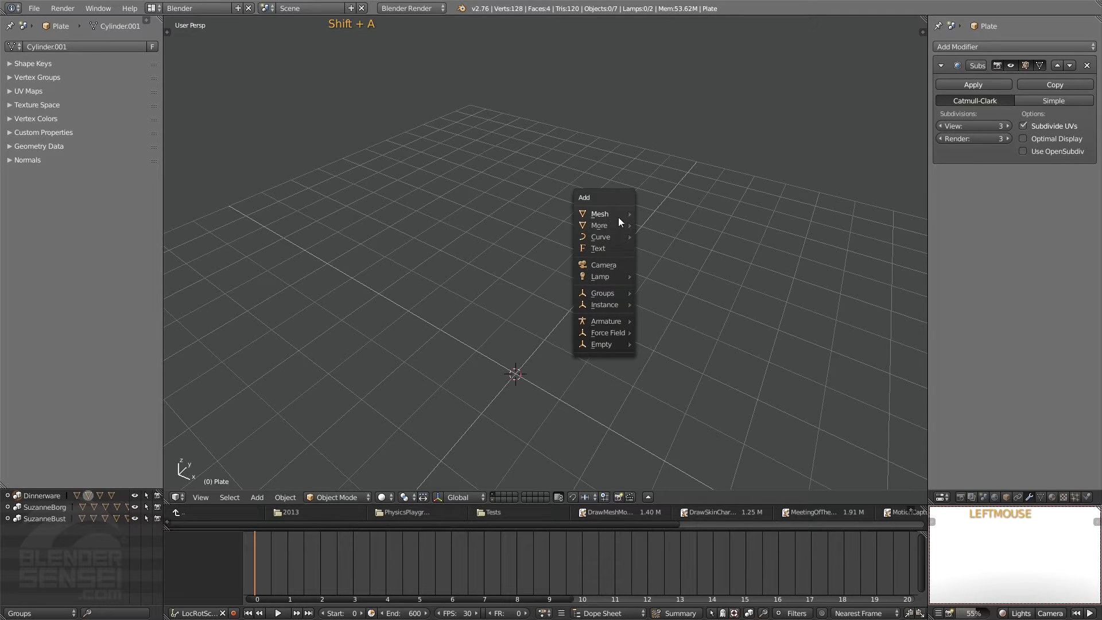
{"action": "left_click", "coordinate": [649, 214]}
- Scale the plane up evenly and stretch it along the global X axis into a long rectangle
{"action": "middle_click_drag", "start_coordinate": [583, 411], "coordinate": [620, 423]}
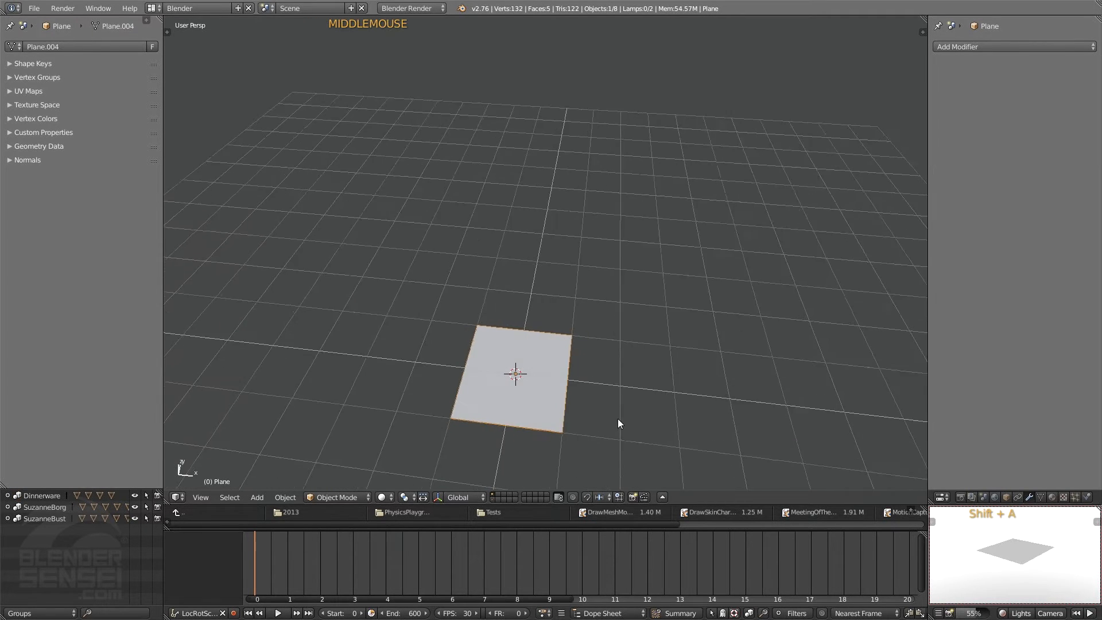
{"action": "scroll", "coordinate": [614, 389], "scroll_direction": "down", "scroll_amount": 2}
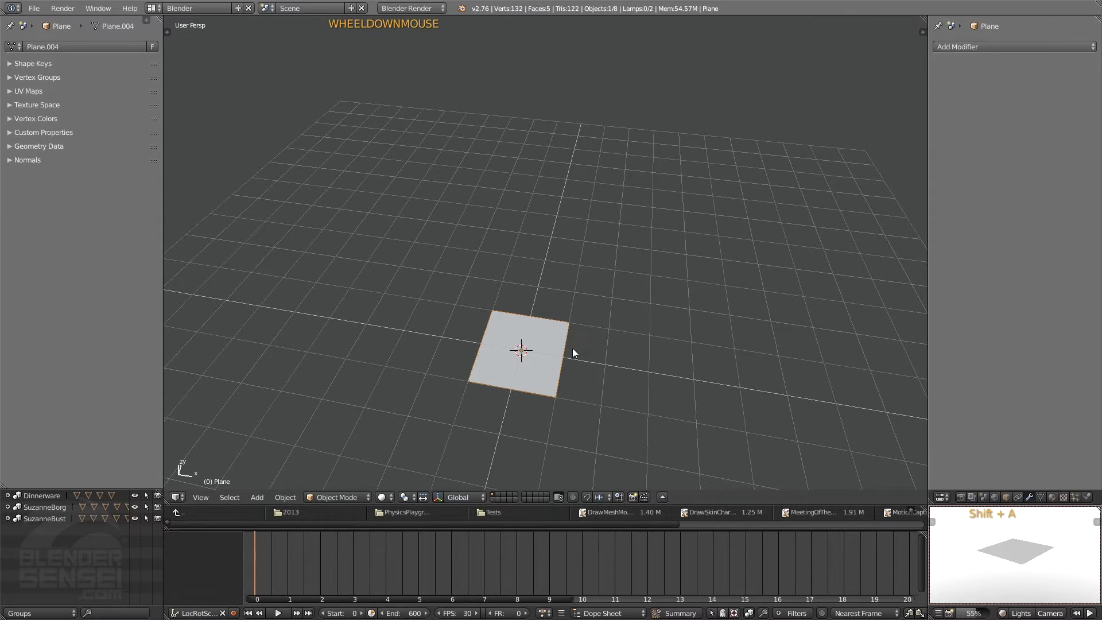
{"action": "key", "text": "s"}
{"action": "key", "text": "s"}
{"action": "key", "text": "s"}
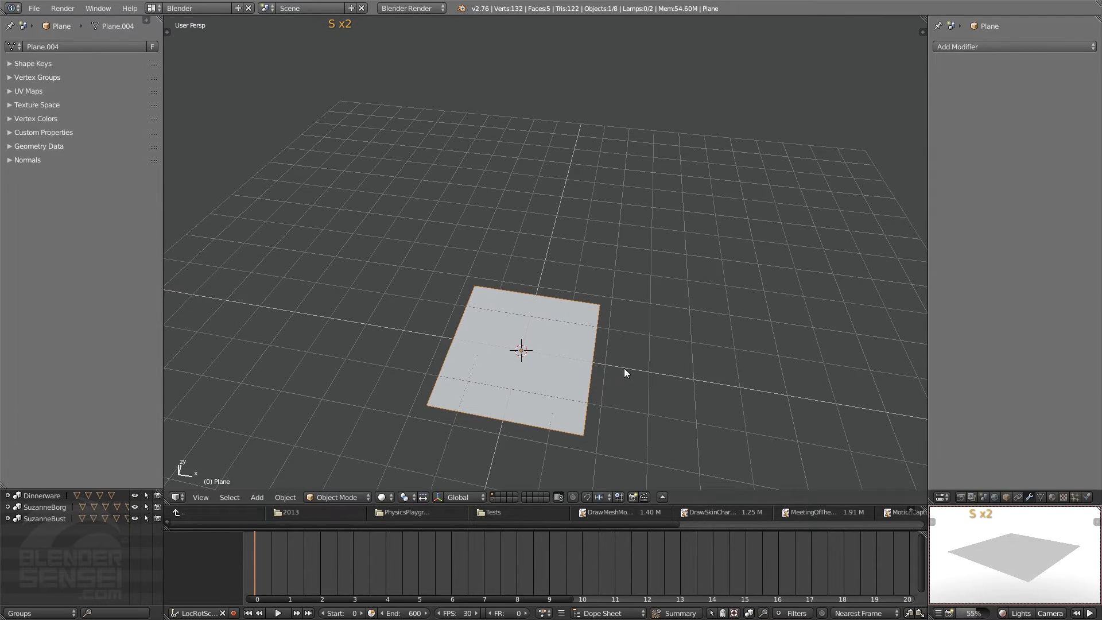
{"action": "middle_click_drag", "start_coordinate": [630, 370], "coordinate": [666, 380]}
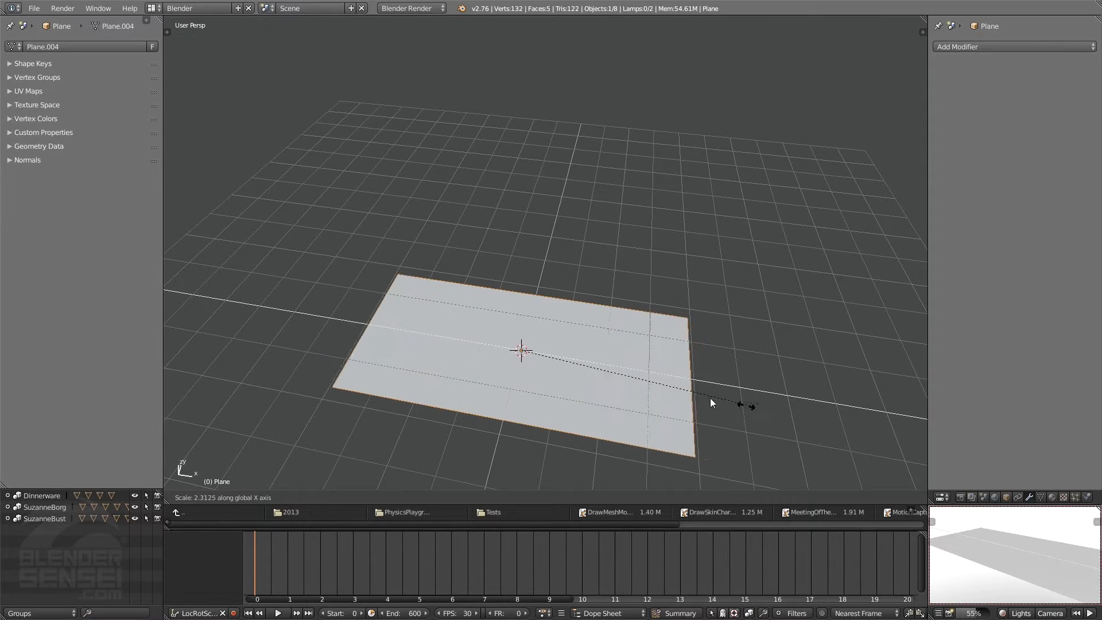
{"action": "left_click", "coordinate": [889, 410]}
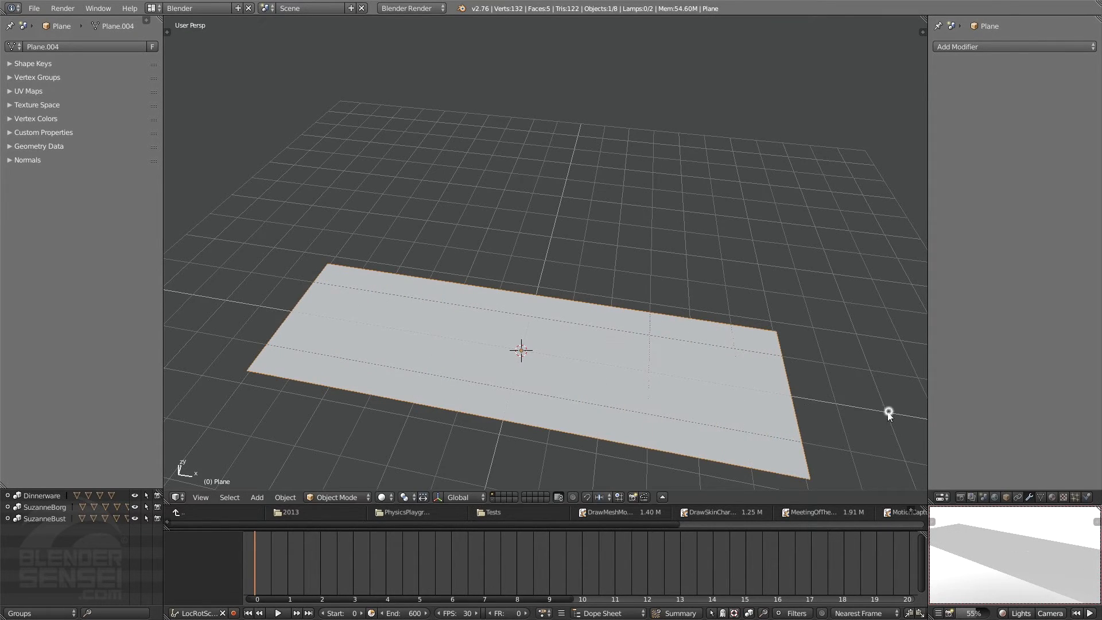
- Extrude the long plane slightly upward into a thin slab and return to Object Mode
{"action": "middle_click_drag", "start_coordinate": [888, 410], "coordinate": [761, 380]}
{"action": "middle_click_drag", "start_coordinate": [761, 380], "coordinate": [719, 298], "text": "shift"}
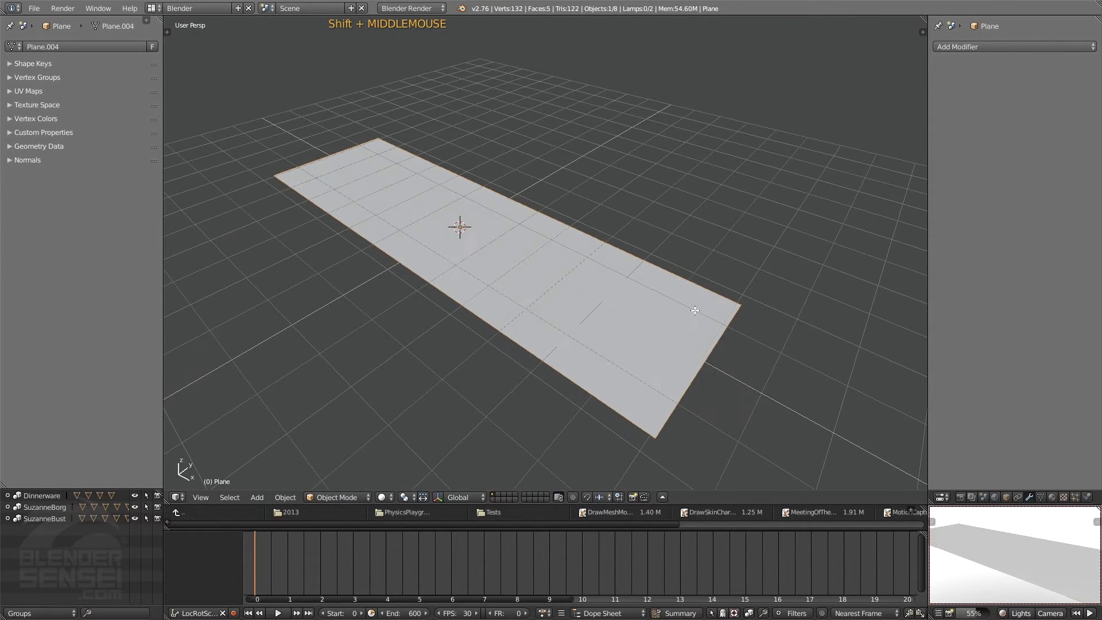
{"action": "key", "text": "Tab"}
{"action": "key", "text": "e"}
{"action": "left_click", "coordinate": [692, 360]}
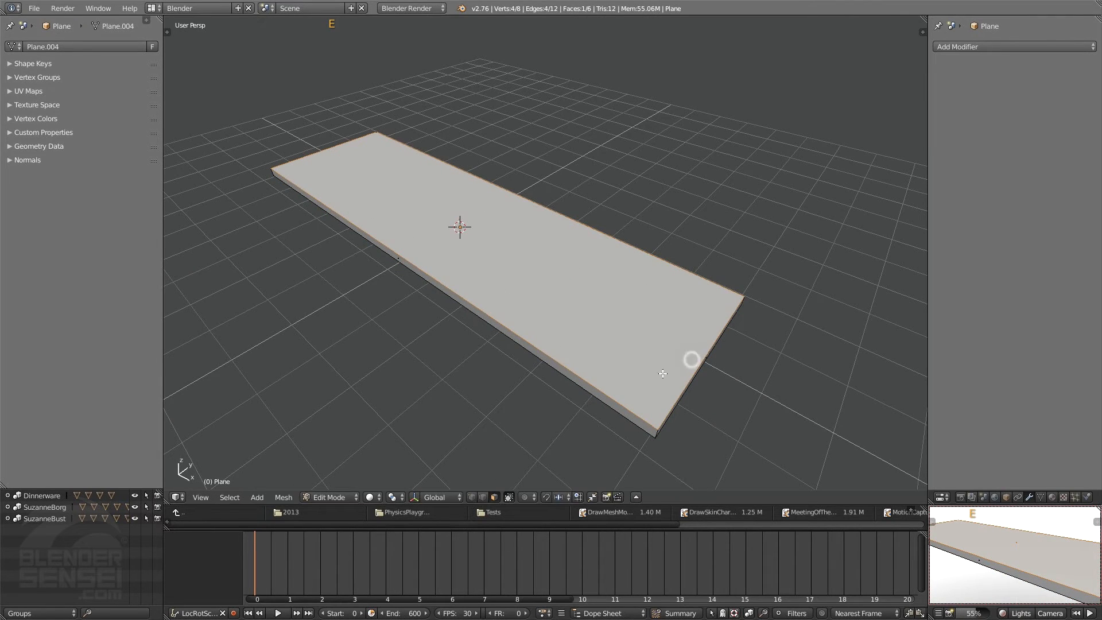
{"action": "middle_click_drag", "start_coordinate": [689, 359], "coordinate": [639, 347]}
{"action": "key", "text": "Tab"}
- Add a bevel to the slab with the Sensei Builder tools
{"action": "scroll", "coordinate": [659, 361], "scroll_direction": "up", "scroll_amount": 1}
{"action": "key", "text": "t"}
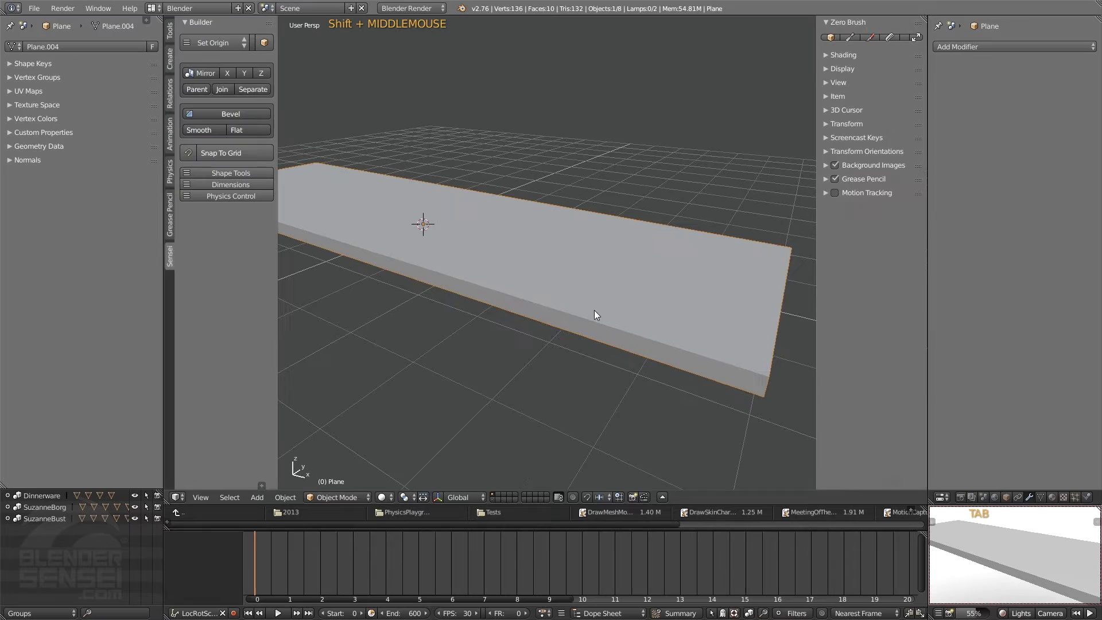
{"action": "left_click", "coordinate": [263, 116]}
- Duplicate the slab's underside face as a separate object while editing the mesh
{"action": "middle_click_drag", "start_coordinate": [643, 293], "coordinate": [705, 311]}
{"action": "scroll", "coordinate": [679, 332], "scroll_direction": "down", "scroll_amount": 2}
{"action": "key", "text": "Tab"}
{"action": "key", "text": "space"}
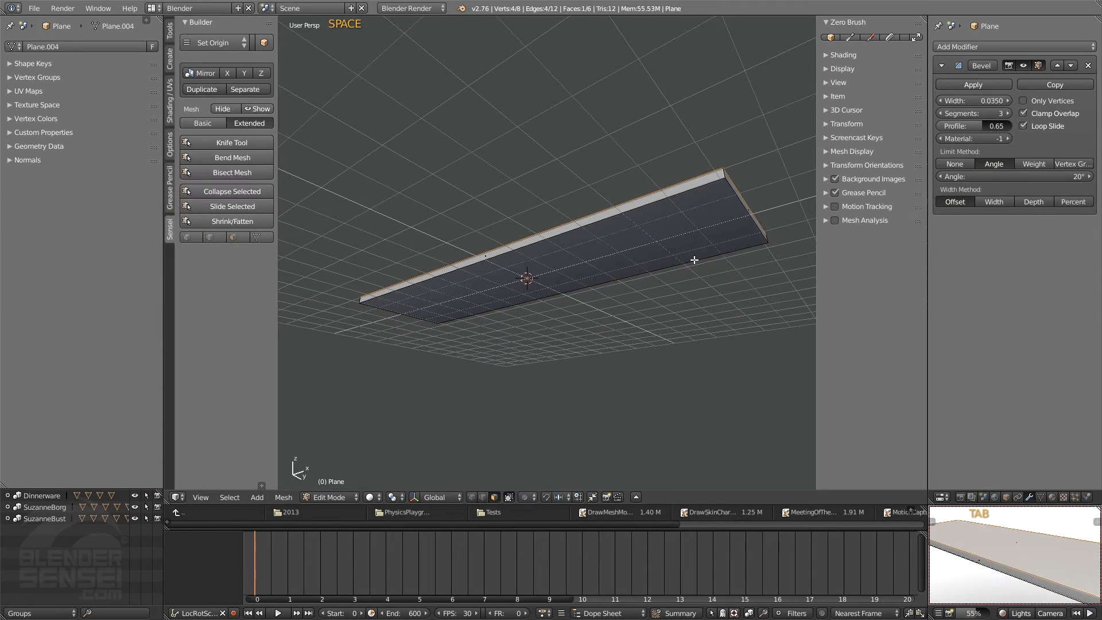
{"action": "left_click", "coordinate": [679, 228]}
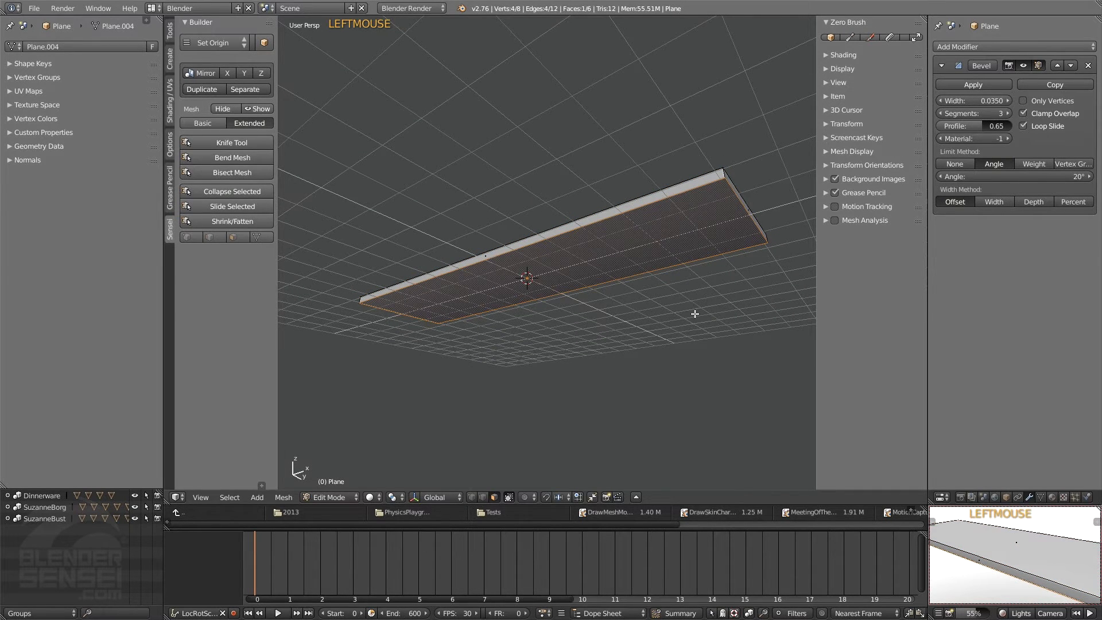
{"action": "key", "text": "shift+d"}
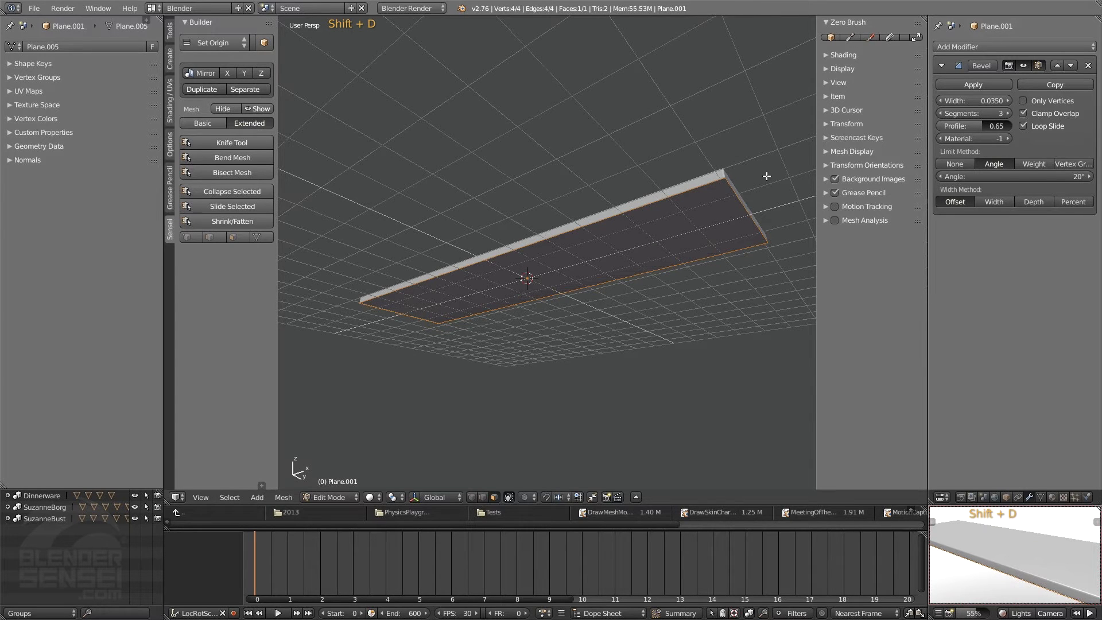
- Shrink the duplicated face evenly and narrow it along the global Y axis so it sits inside the slab's outline
{"action": "key", "text": "s"}
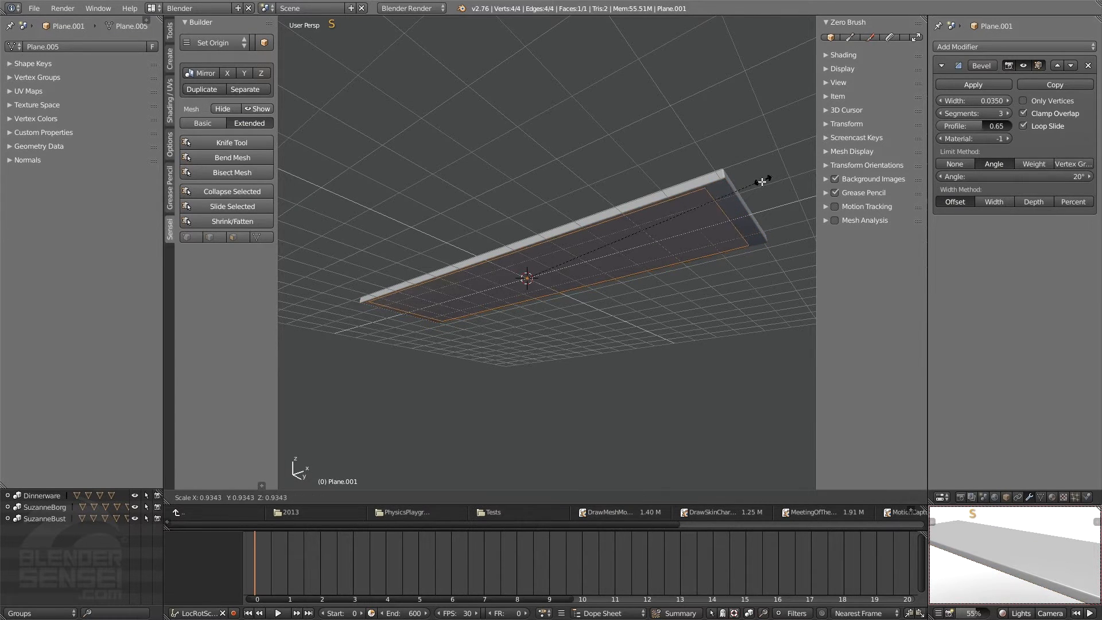
{"action": "left_click", "coordinate": [756, 180]}
{"action": "middle_click_drag", "start_coordinate": [756, 180], "coordinate": [652, 328]}
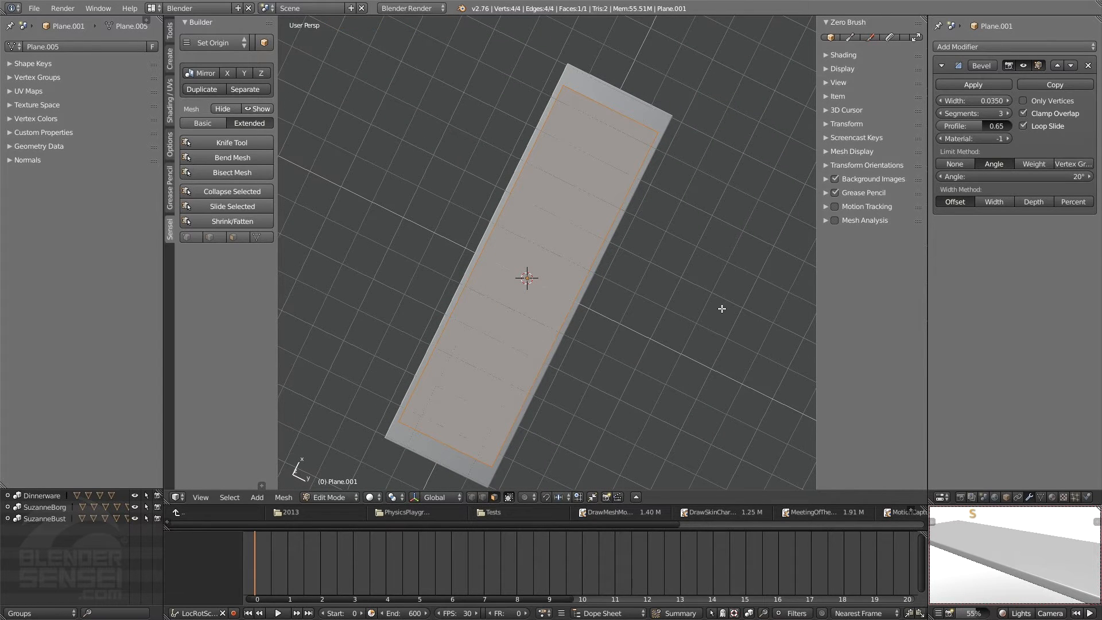
{"action": "key", "text": "s"}
{"action": "key", "text": "y"}
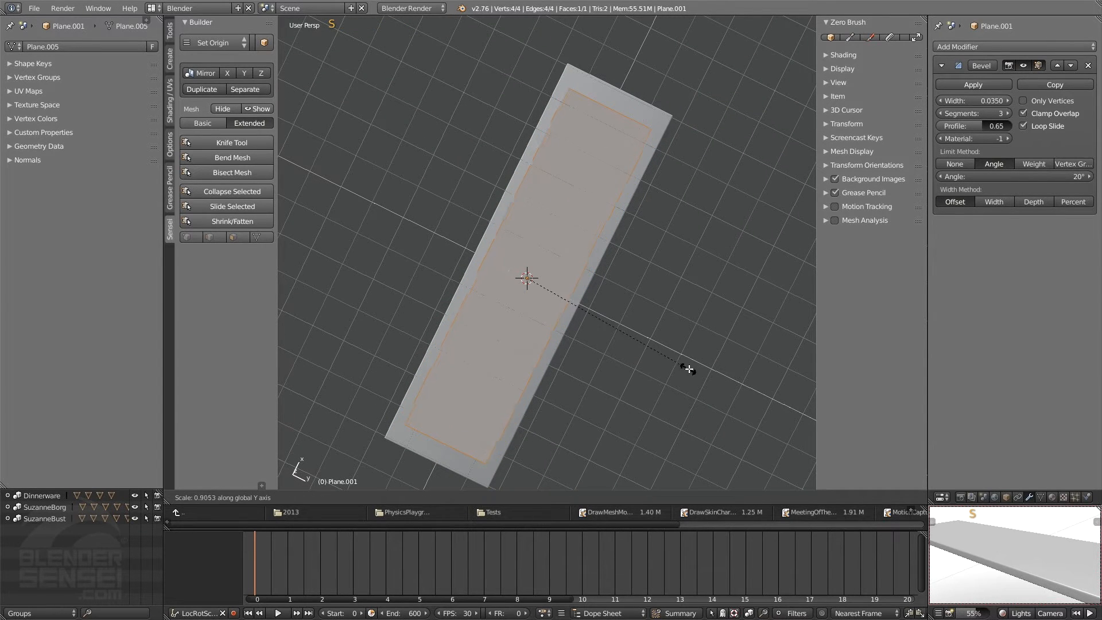
{"action": "left_click", "coordinate": [674, 363]}
{"action": "middle_click_drag", "start_coordinate": [674, 365], "coordinate": [697, 288]}
- Extrude the inset face downward into a tall base block beneath the slab and return to Object Mode
{"action": "key", "text": "e"}
{"action": "key", "text": "e"}
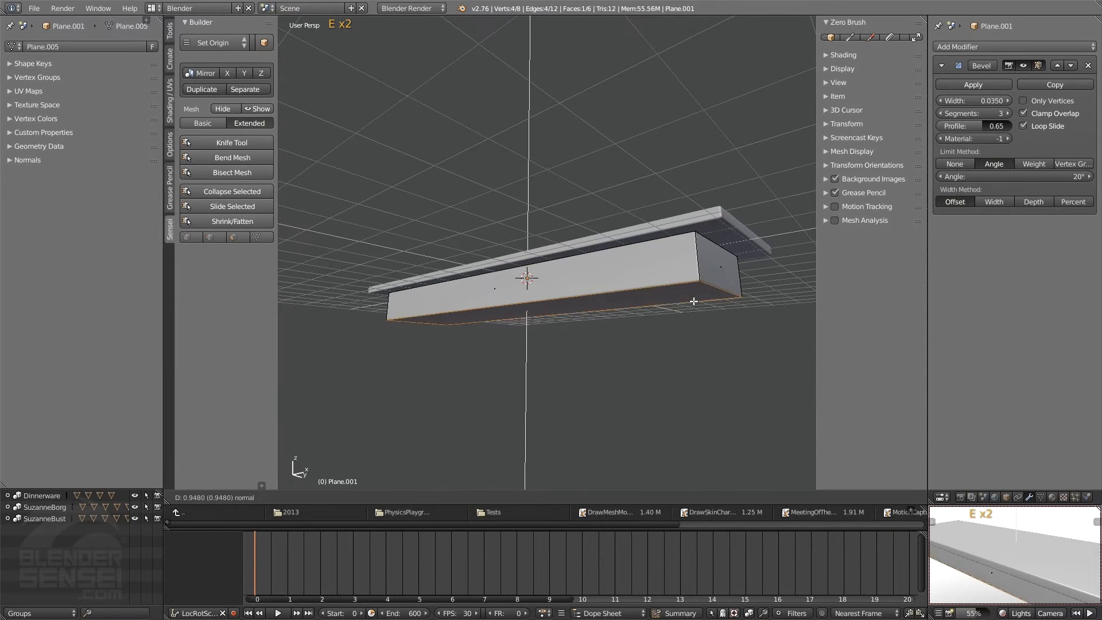
{"action": "left_click", "coordinate": [698, 336]}
{"action": "key", "text": "Tab"}
{"action": "middle_click_drag", "start_coordinate": [698, 336], "coordinate": [650, 353]}
- Select the slab and the base block alternately to check that they are separate objects
{"action": "left_click", "coordinate": [663, 274]}
{"action": "left_click", "coordinate": [650, 341]}
{"action": "left_click", "coordinate": [677, 271]}
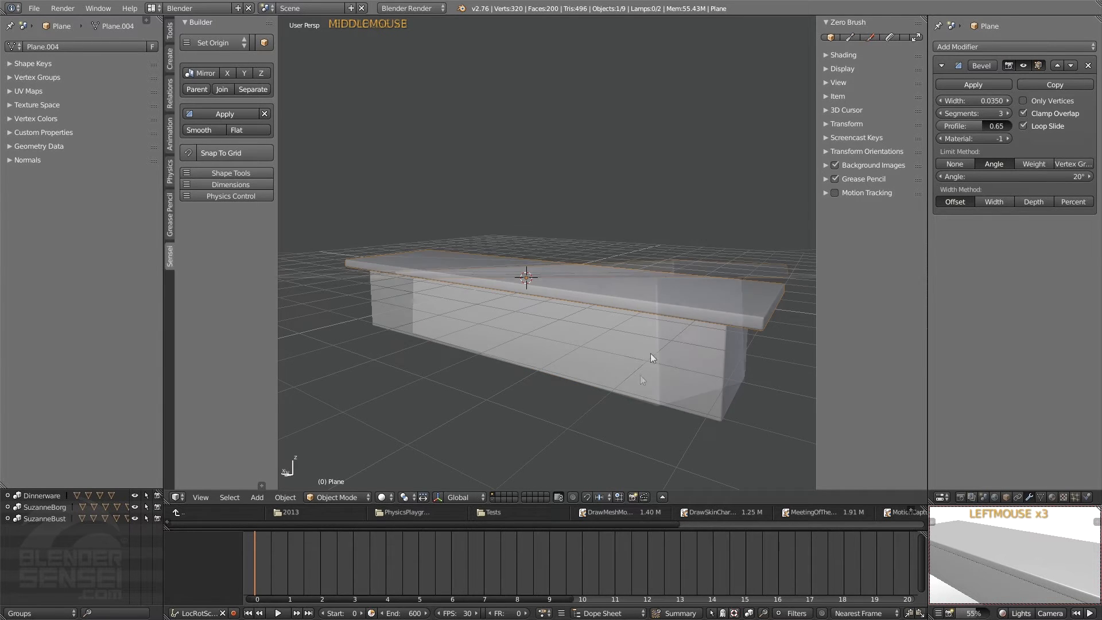
- Raise the tabletop and the base together along the Z axis until the base sits near the grid floor
{"action": "left_click", "coordinate": [702, 333], "text": "shift"}
{"action": "key", "text": "g"}
{"action": "key", "text": "z"}
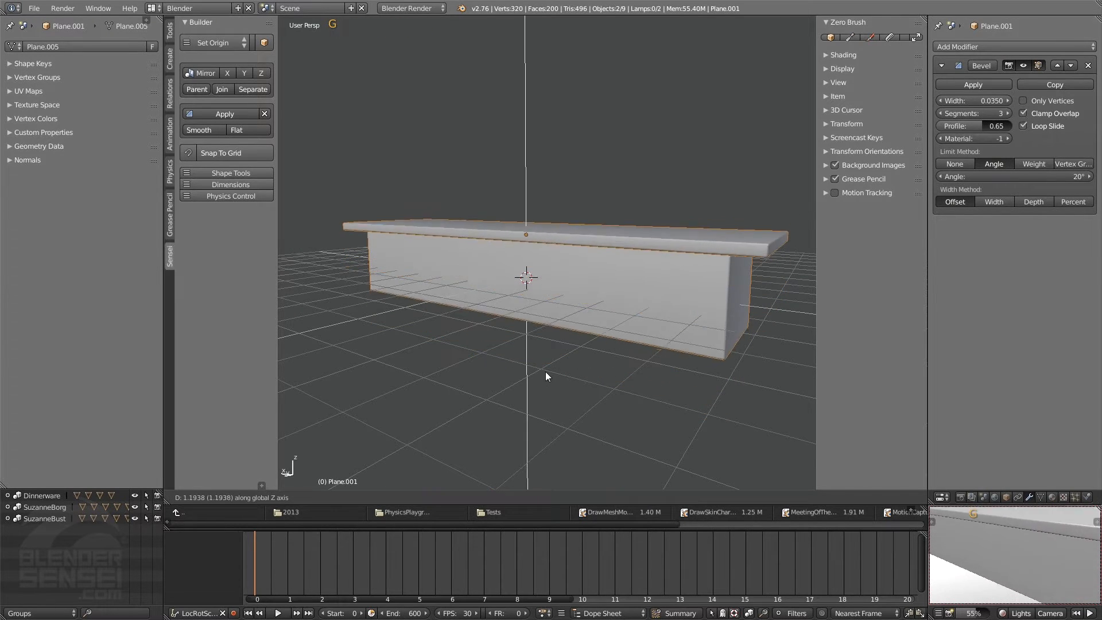
{"action": "left_click", "coordinate": [548, 353]}
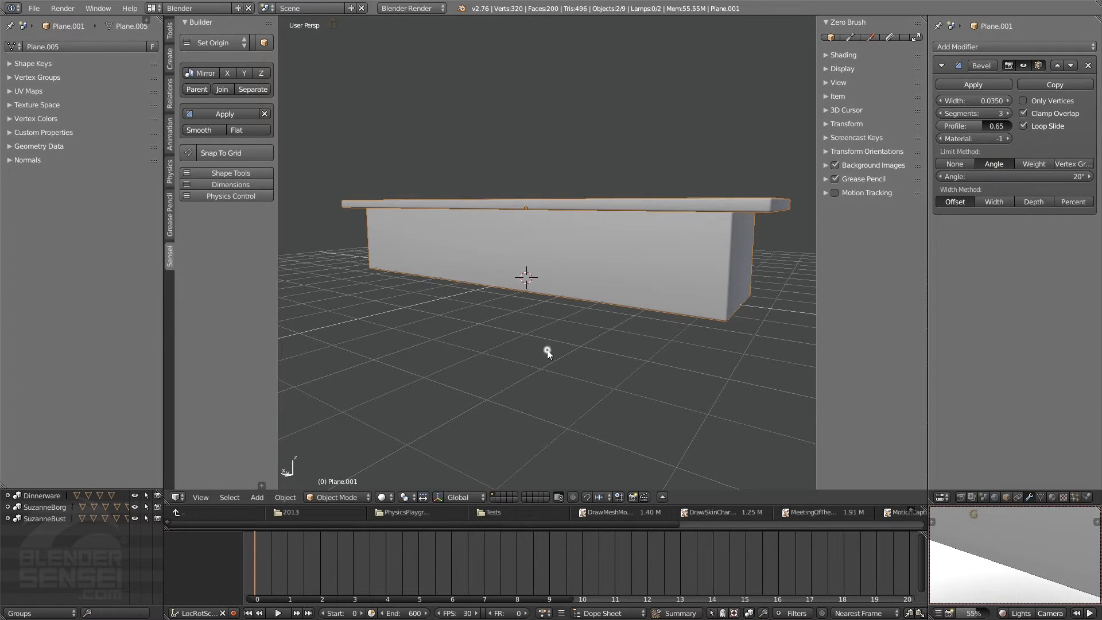
- Parent the tabletop to the base block
{"action": "middle_click_drag", "start_coordinate": [646, 278], "coordinate": [594, 274]}
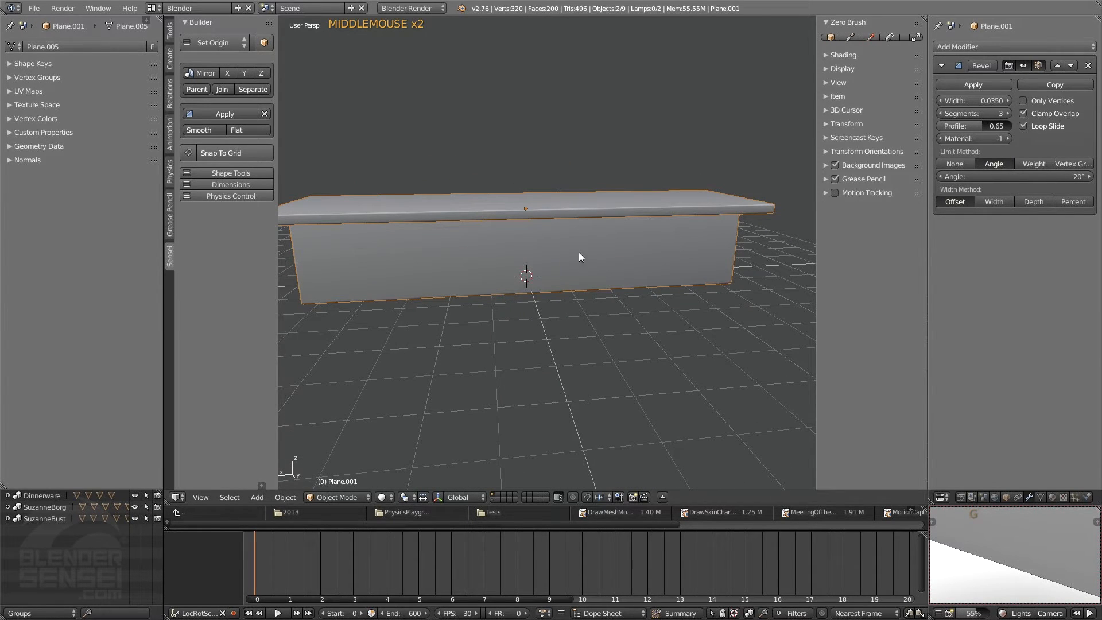
{"action": "left_click", "coordinate": [571, 201]}
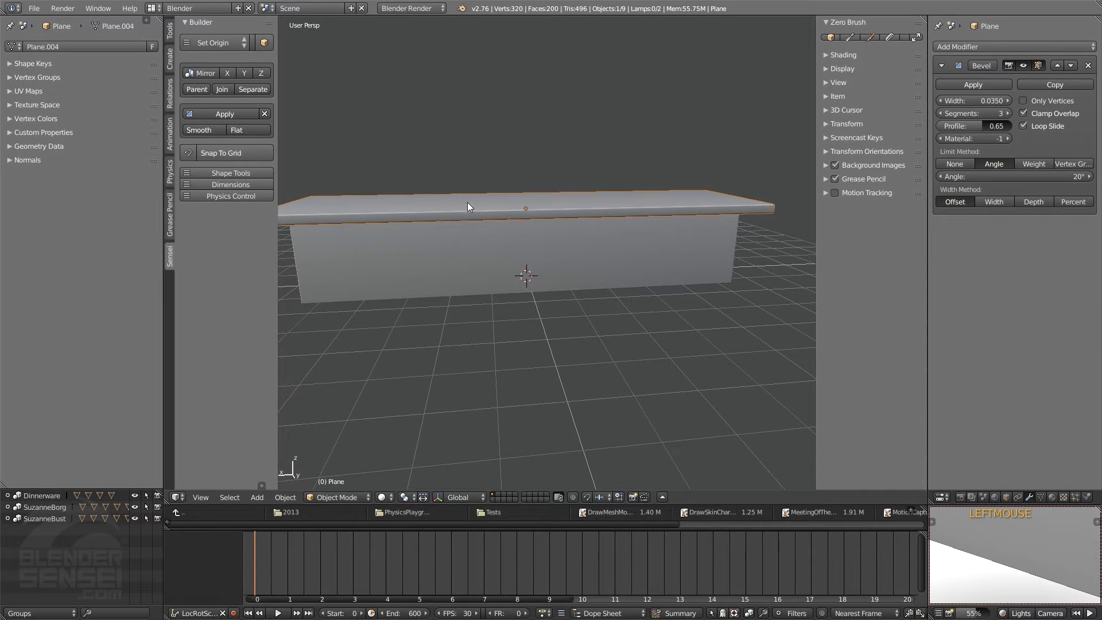
{"action": "left_click", "coordinate": [456, 260], "text": "shift"}
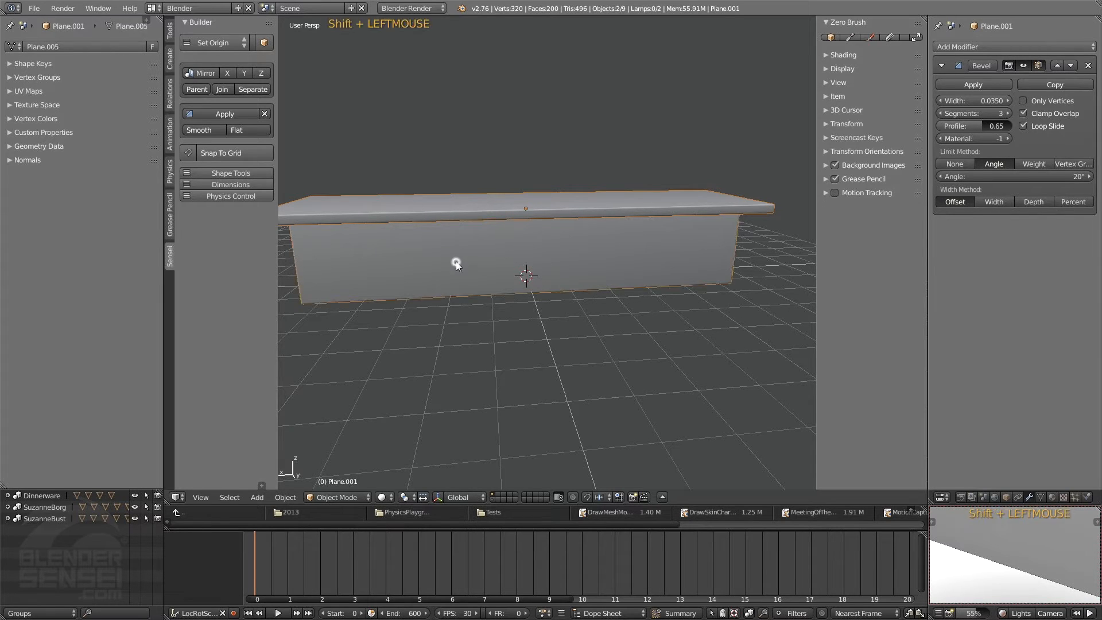
{"action": "left_click", "coordinate": [206, 89]}
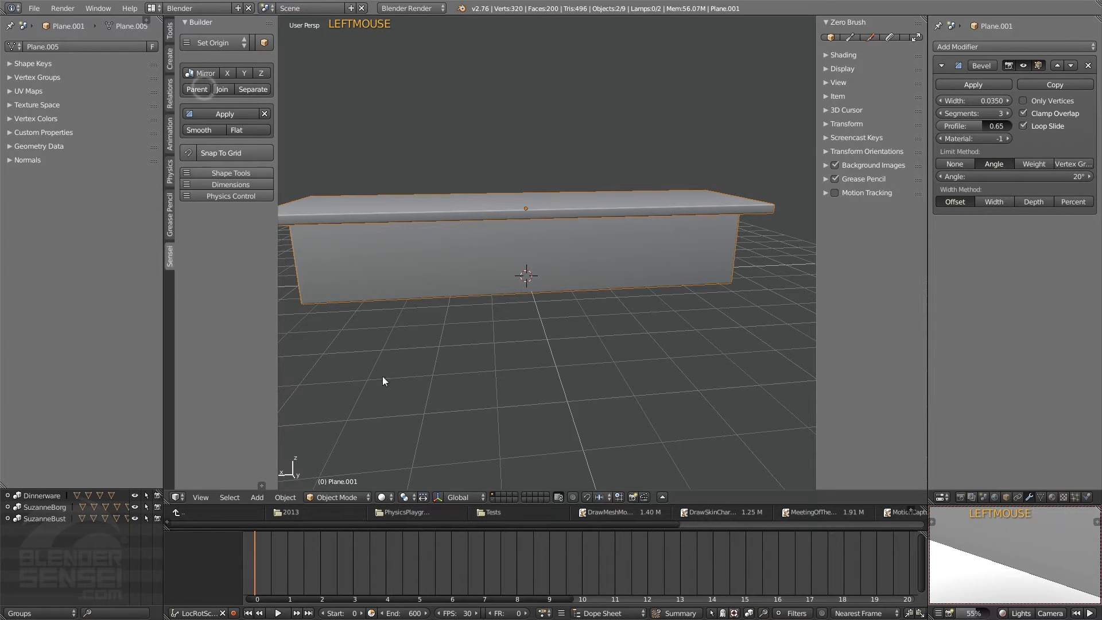
- Test moving the base with its parented tabletop, and undo the move
{"action": "left_click", "coordinate": [565, 260]}
{"action": "middle_click_drag", "start_coordinate": [641, 285], "coordinate": [590, 286]}
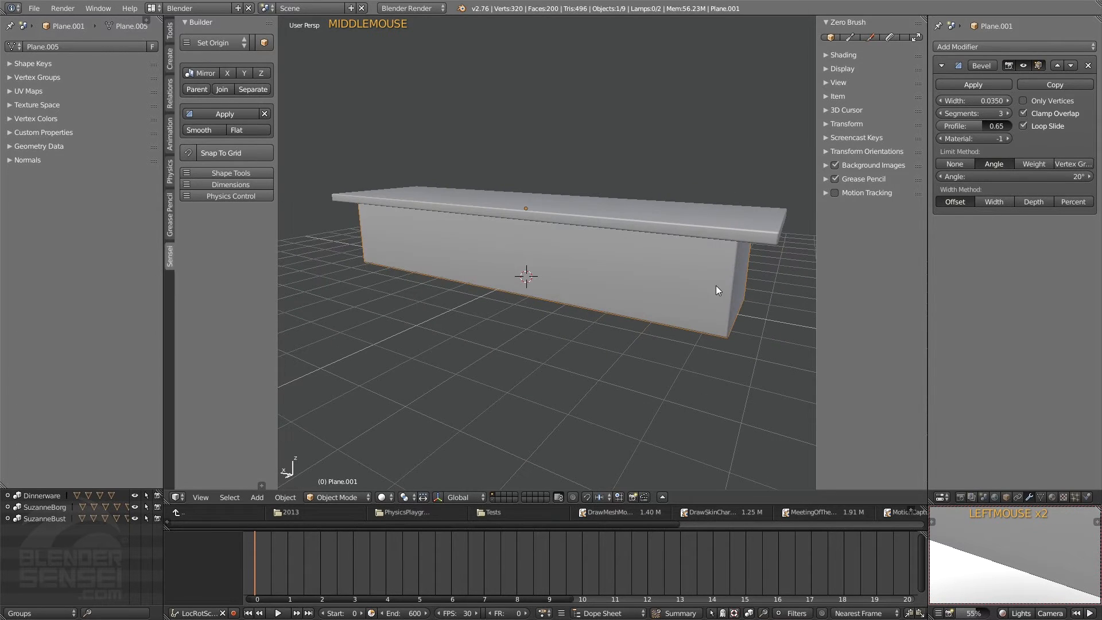
{"action": "middle_click_drag", "start_coordinate": [715, 285], "coordinate": [708, 256]}
{"action": "key", "text": "g"}
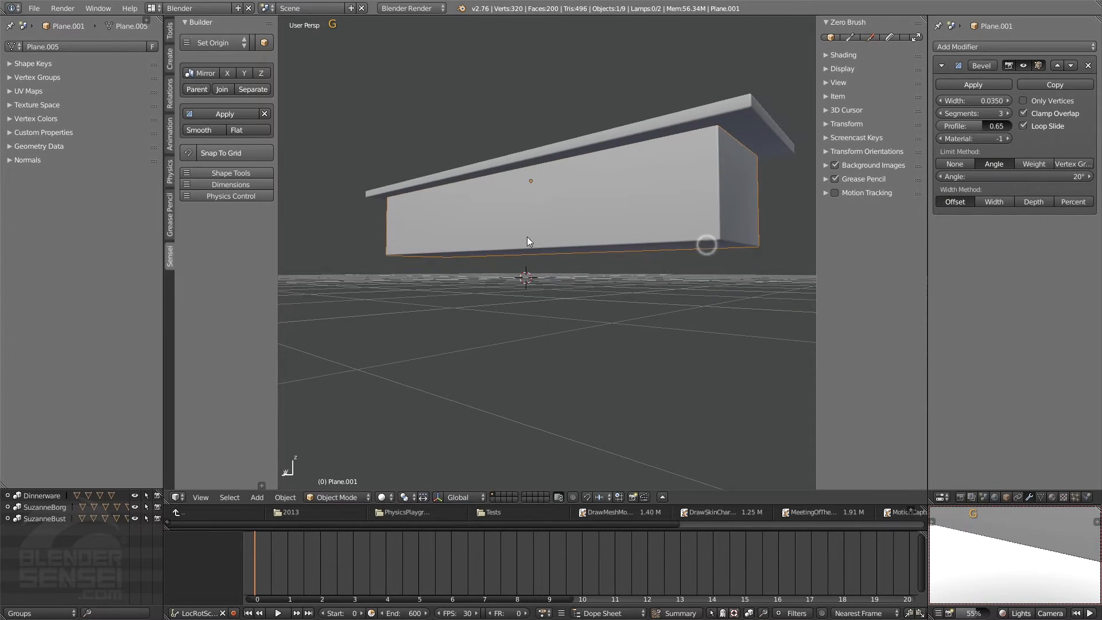
{"action": "middle_click_drag", "start_coordinate": [527, 236], "coordinate": [576, 282]}
{"action": "key", "text": "ctrl+z"}
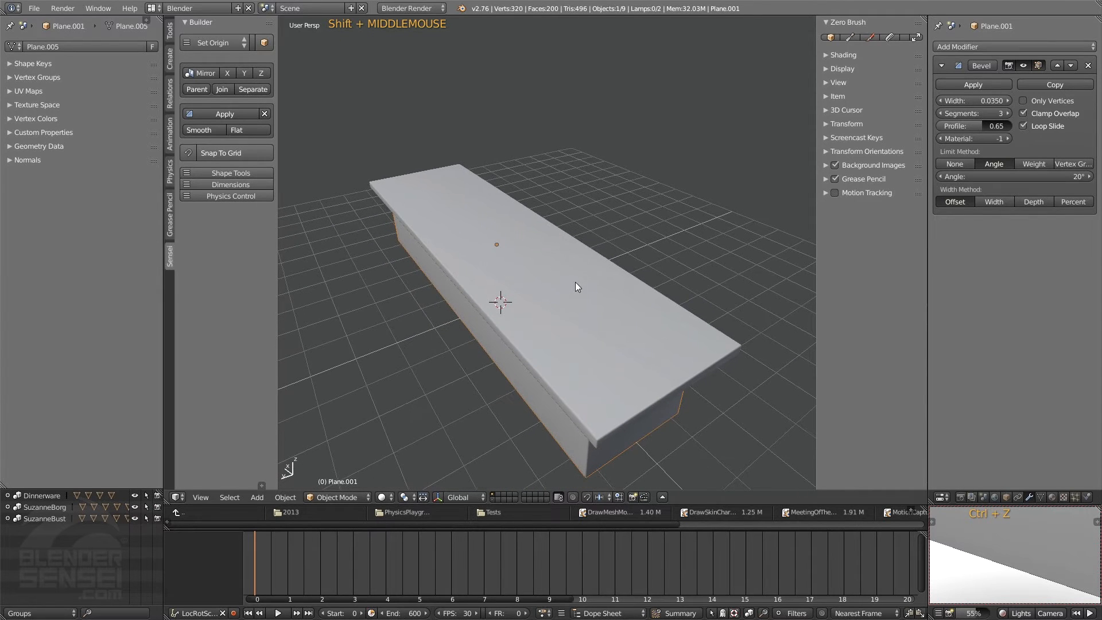
- Show the layer holding the finished models and examine the bust, the monkey head and the dinnerware
{"action": "left_click", "coordinate": [492, 500]}
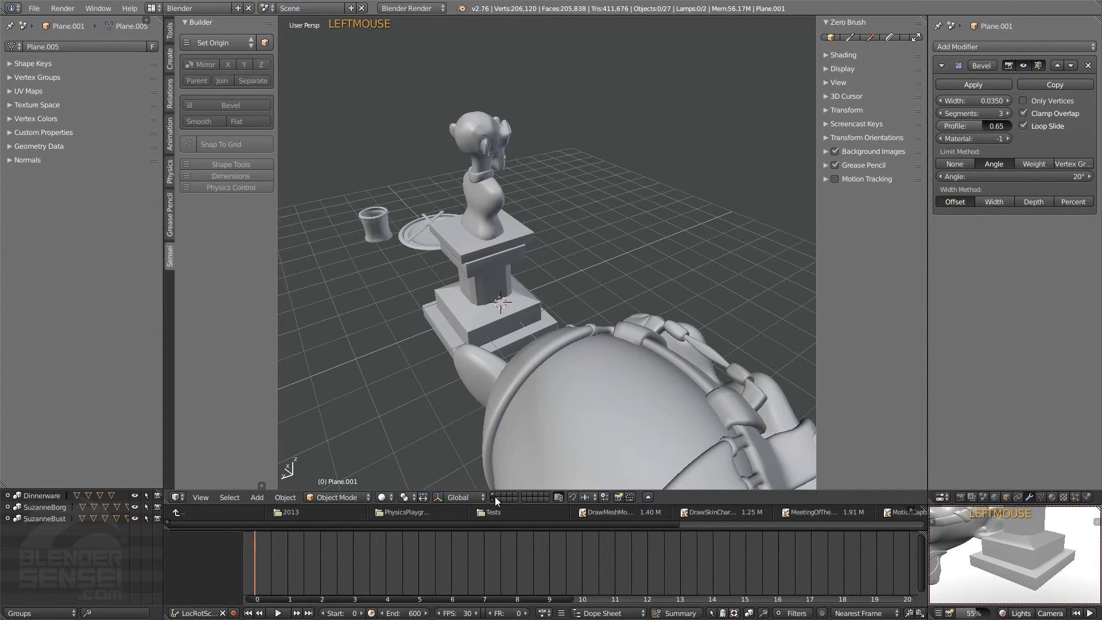
{"action": "scroll", "coordinate": [674, 354], "scroll_direction": "down", "scroll_amount": 5}
{"action": "scroll", "coordinate": [674, 354], "scroll_direction": "up", "scroll_amount": 3}
{"action": "middle_click_drag", "start_coordinate": [641, 352], "coordinate": [587, 287]}
{"action": "scroll", "coordinate": [608, 318], "scroll_direction": "up", "scroll_amount": 4}
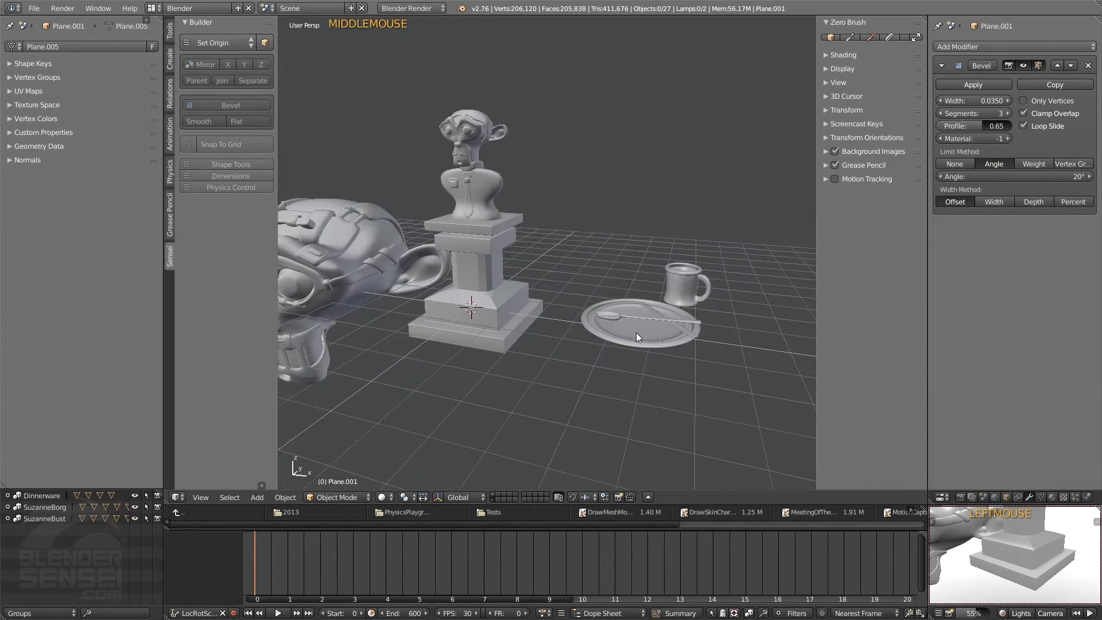
{"action": "middle_click_drag", "start_coordinate": [636, 332], "coordinate": [625, 297]}
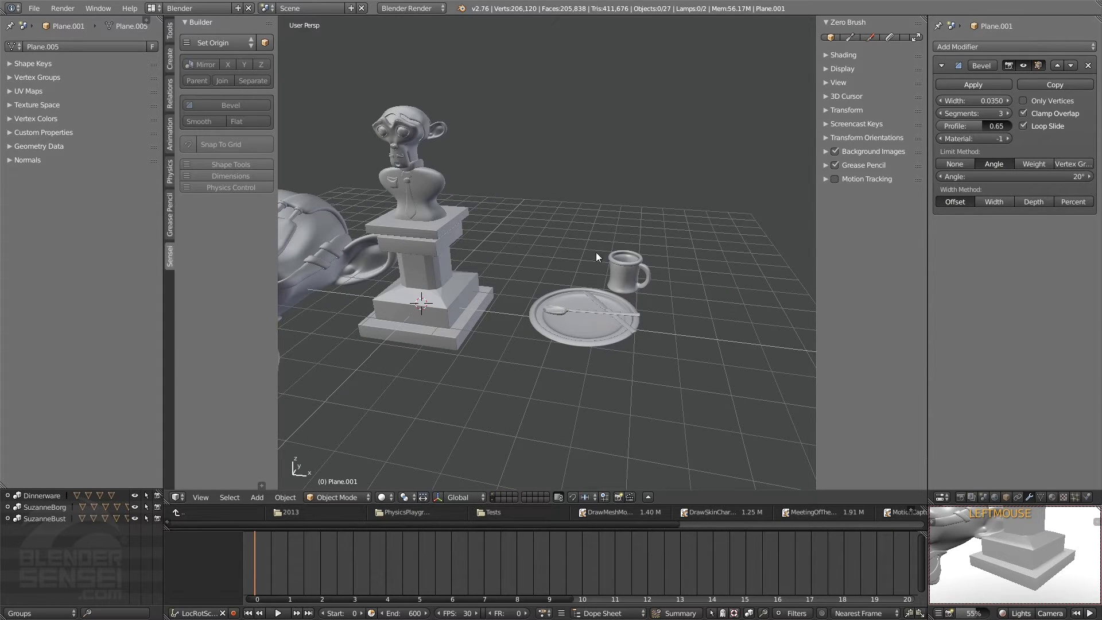
- Return to the table's layer and snap the 3D cursor to the tabletop's origin
{"action": "left_click", "coordinate": [493, 495]}
{"action": "middle_click_drag", "start_coordinate": [563, 343], "coordinate": [628, 270]}
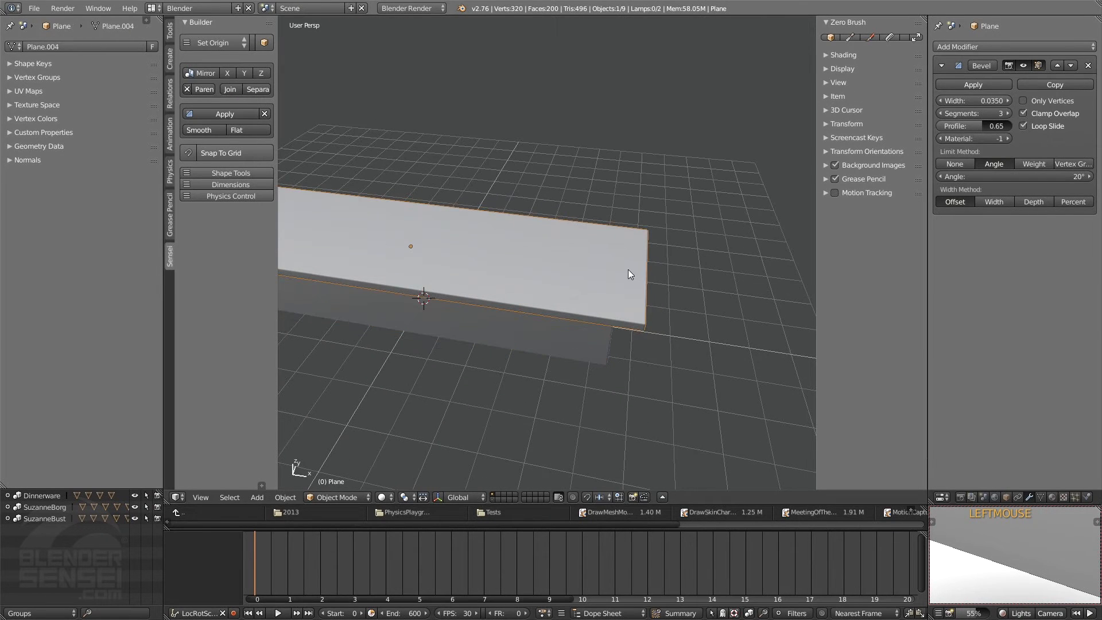
{"action": "right_click", "coordinate": [612, 267], "text": "alt"}
{"action": "middle_click_drag", "start_coordinate": [413, 241], "coordinate": [365, 247]}
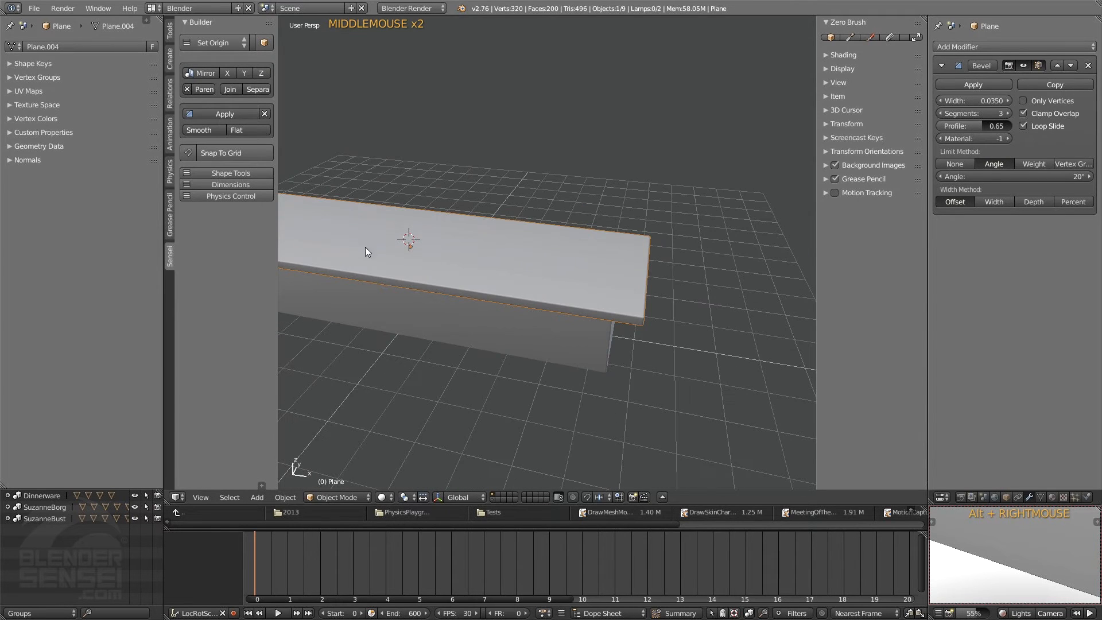
{"action": "middle_click_drag", "start_coordinate": [445, 246], "coordinate": [586, 148]}
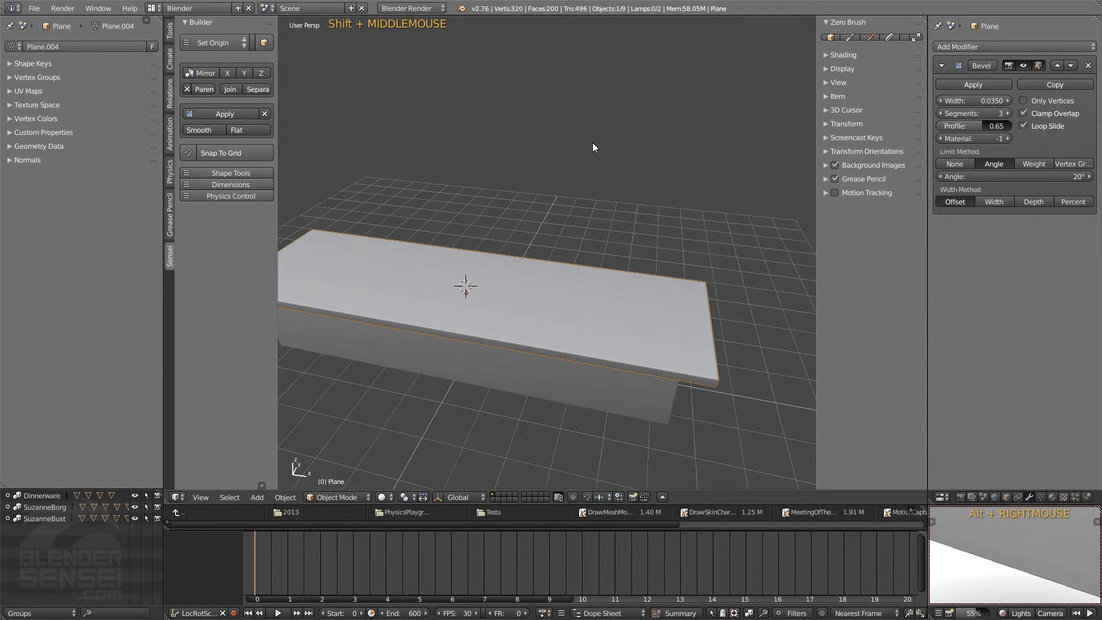
- Add an instance of the Dinnerware group at the 3D cursor on the table
{"action": "key", "text": "shift+a"}
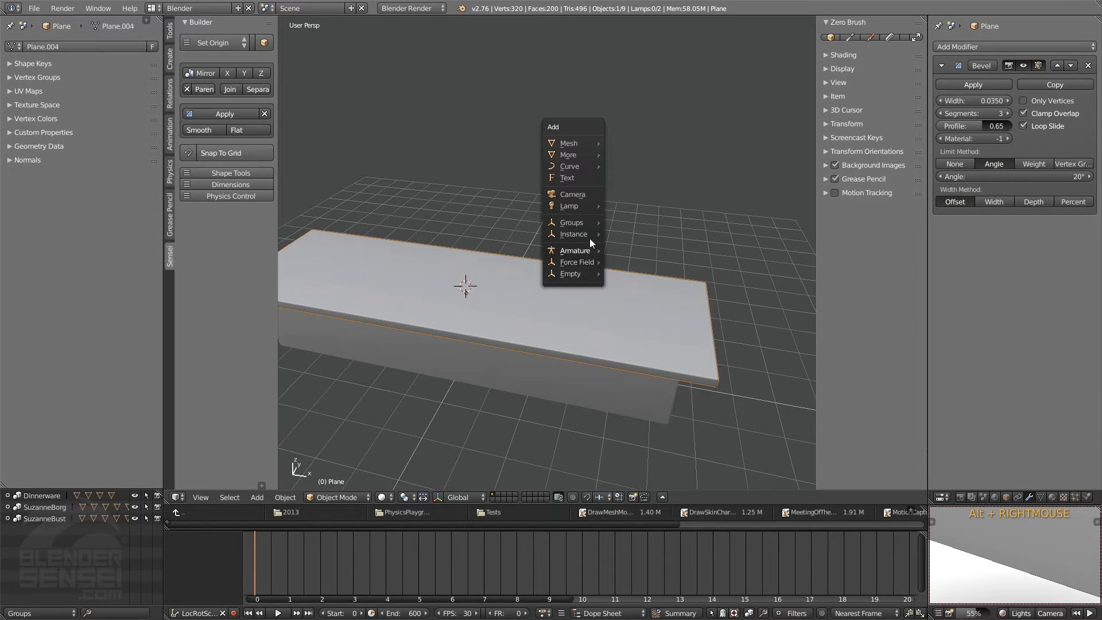
{"action": "mouse_move", "coordinate": [571, 240]}
{"action": "mouse_move", "coordinate": [571, 221]}
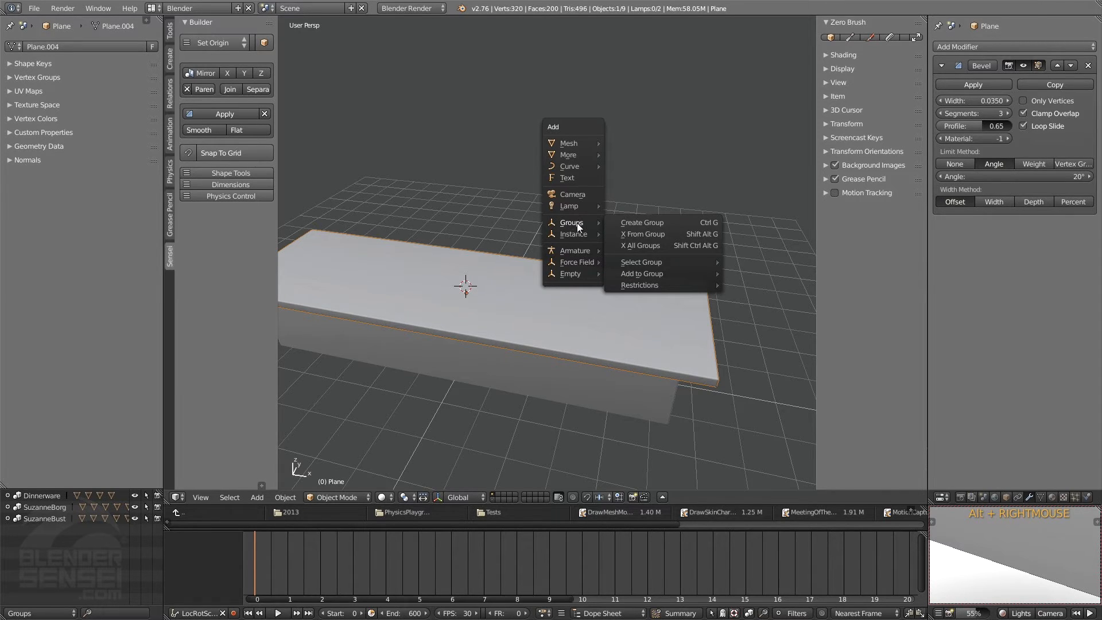
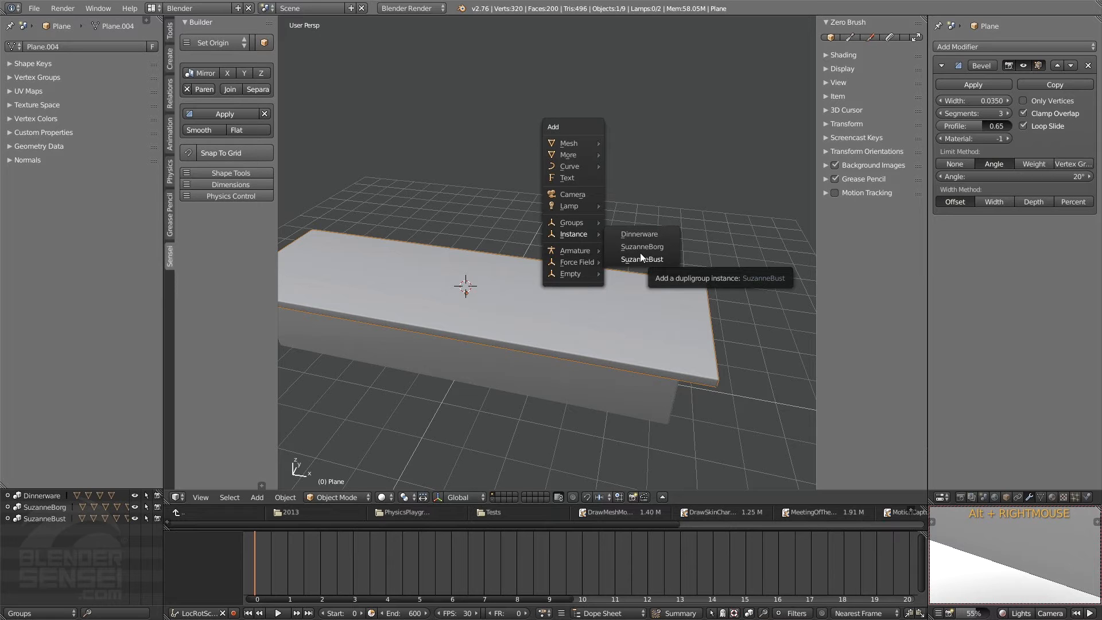
{"action": "left_click", "coordinate": [641, 233]}
- Raise the Dinnerware instance about 0.42 along the Z axis so it clears the tabletop
{"action": "middle_click_drag", "start_coordinate": [558, 318], "coordinate": [591, 291]}
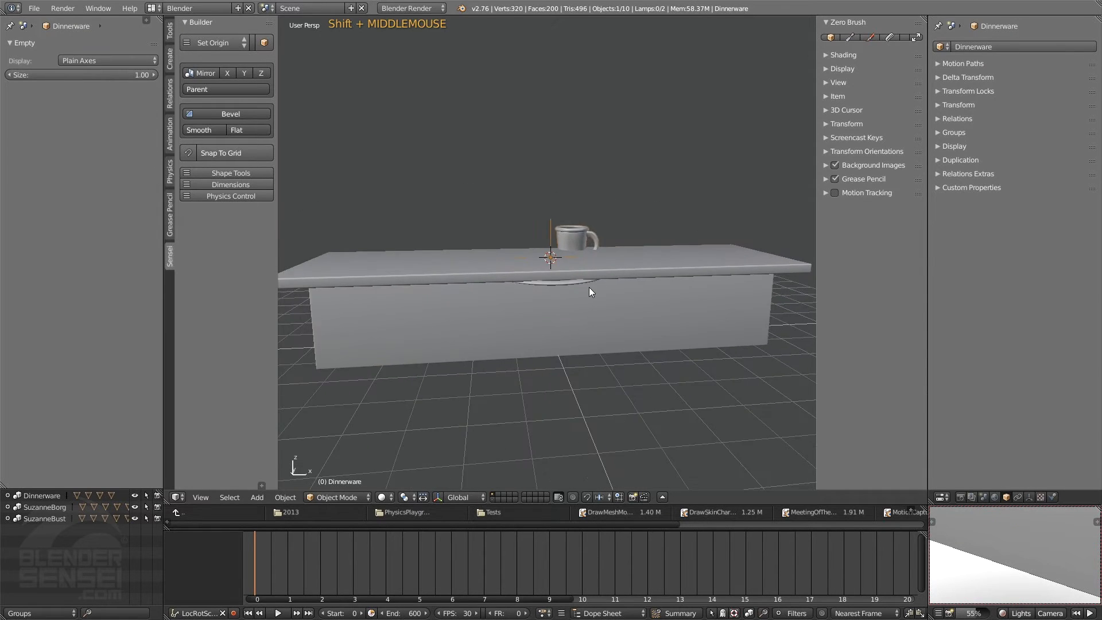
{"action": "scroll", "coordinate": [601, 286], "scroll_direction": "up", "scroll_amount": 3}
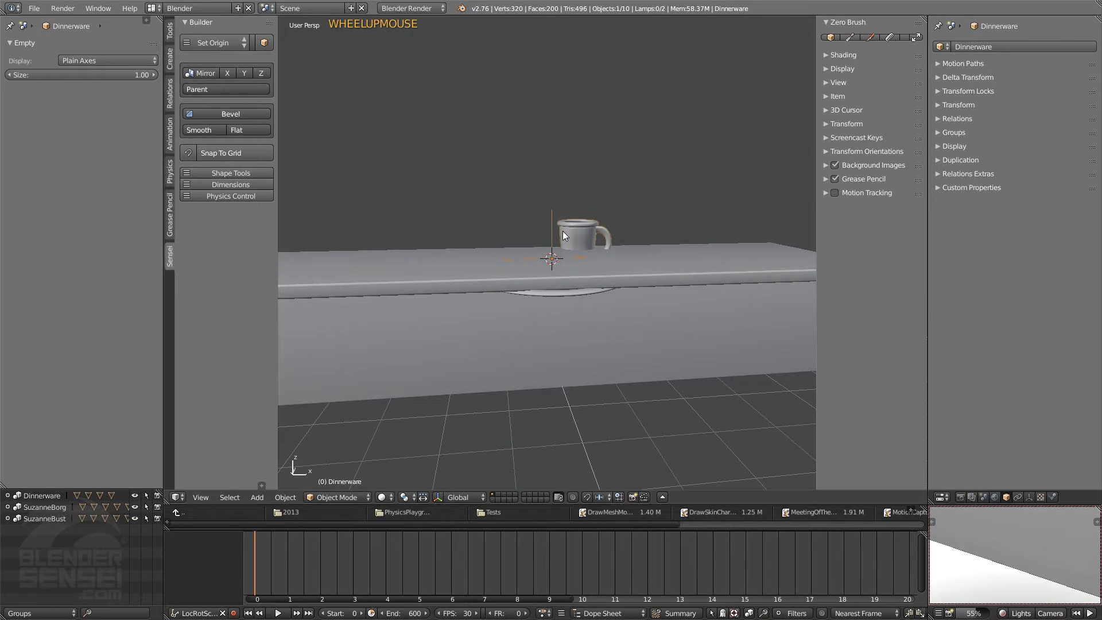
{"action": "middle_click_drag", "start_coordinate": [568, 243], "coordinate": [548, 313]}
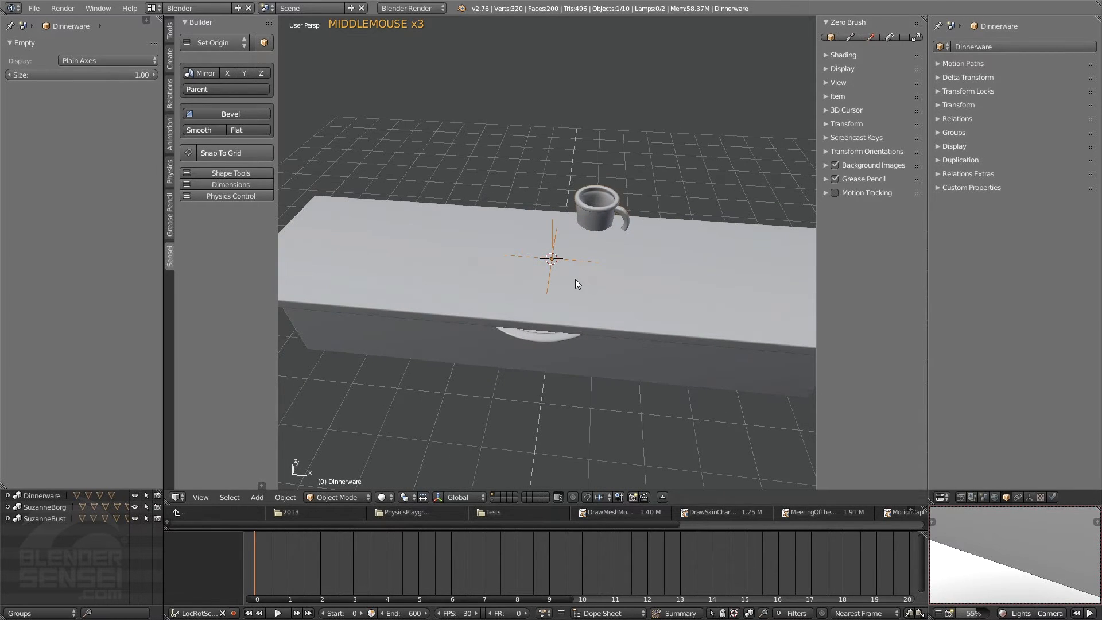
{"action": "middle_click_drag", "start_coordinate": [576, 278], "coordinate": [564, 253]}
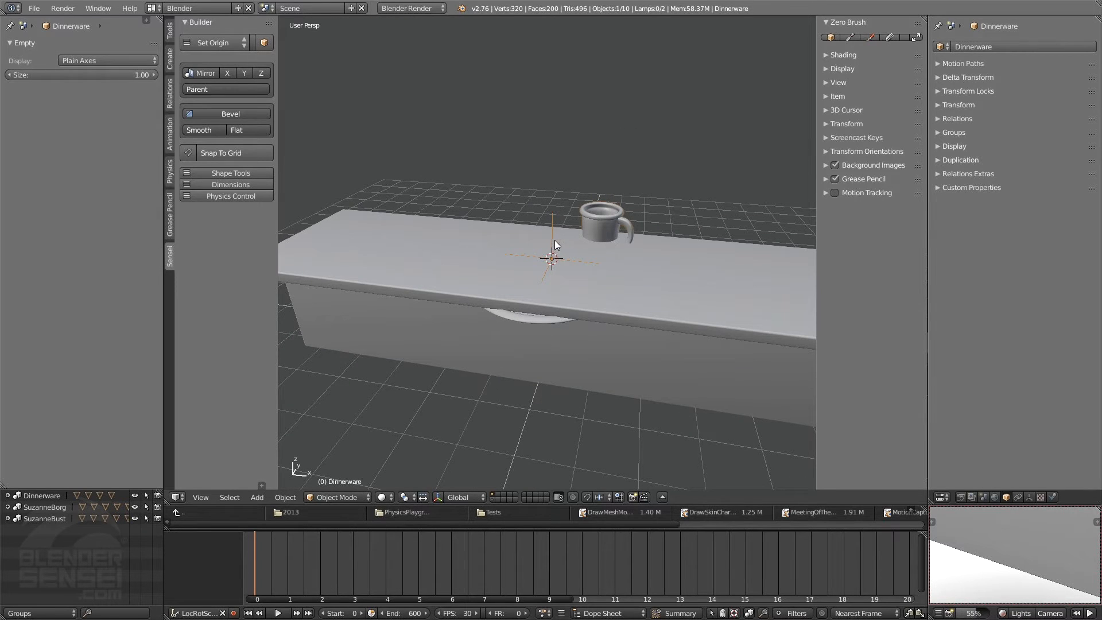
{"action": "middle_click_drag", "start_coordinate": [583, 315], "coordinate": [596, 261]}
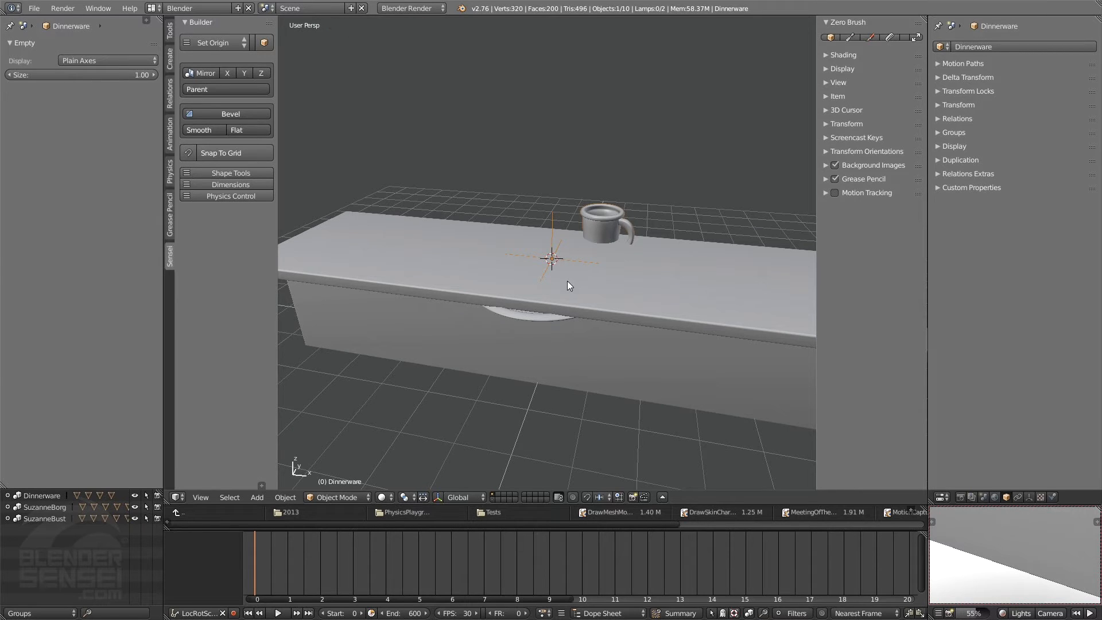
{"action": "key", "text": "g"}
{"action": "key", "text": "z"}
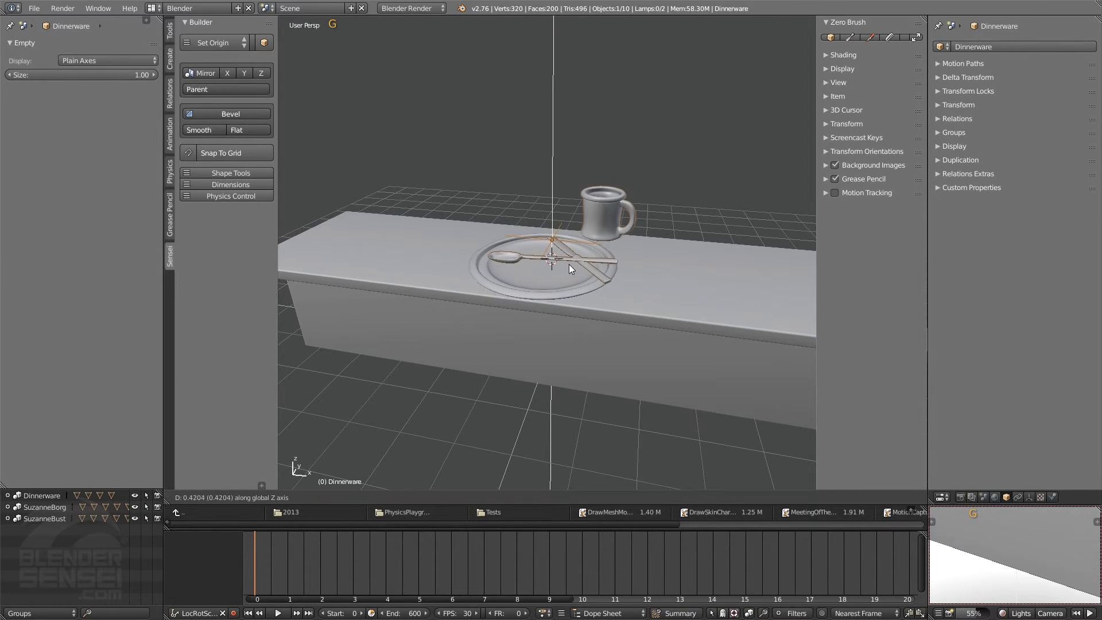
{"action": "left_click", "coordinate": [570, 264]}
- Scale the Dinnerware instance down uniformly to about 0.77
{"action": "middle_click_drag", "start_coordinate": [570, 264], "coordinate": [538, 261]}
{"action": "key", "text": "s"}
{"action": "key", "text": "s"}
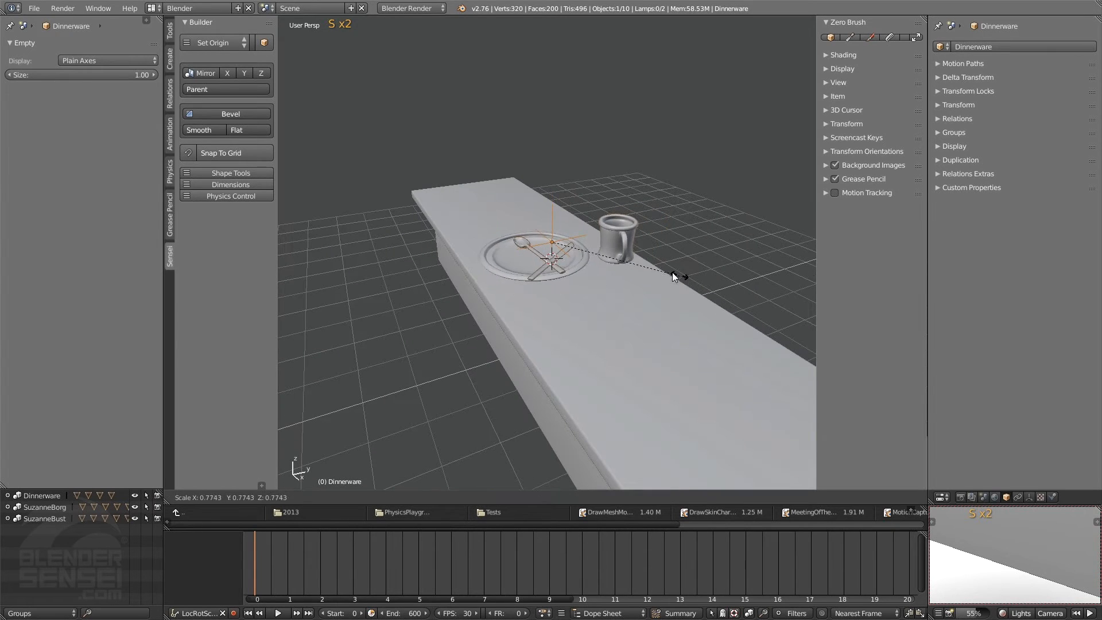
{"action": "left_click", "coordinate": [664, 268]}
- In the front orthographic view, lower the Dinnerware instance about 0.18 along Z onto the tabletop
{"action": "scroll", "coordinate": [612, 308], "scroll_direction": "up", "scroll_amount": 3}
{"action": "middle_click_drag", "start_coordinate": [612, 308], "coordinate": [686, 256]}
{"action": "key", "text": "1"}
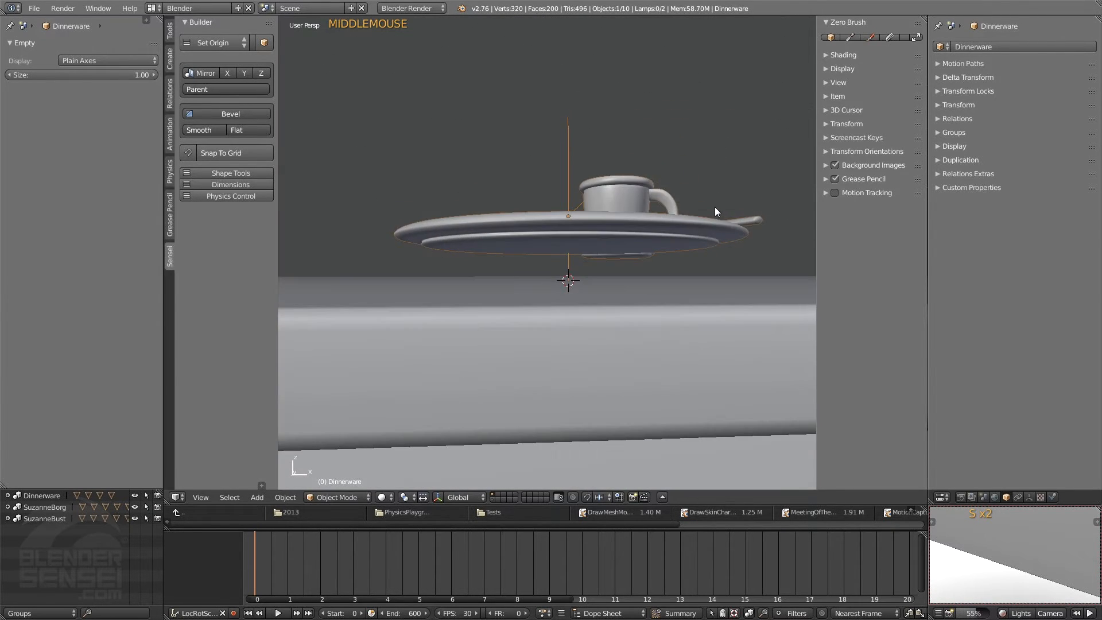
{"action": "scroll", "coordinate": [653, 248], "scroll_direction": "up", "scroll_amount": 3}
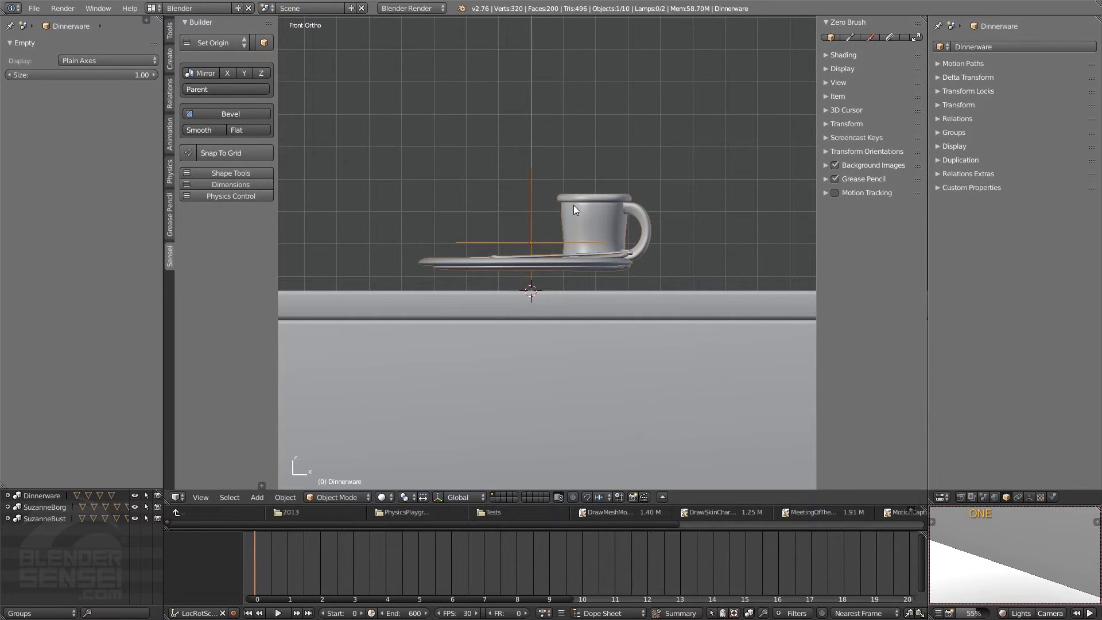
{"action": "key", "text": "g"}
{"action": "key", "text": "z"}
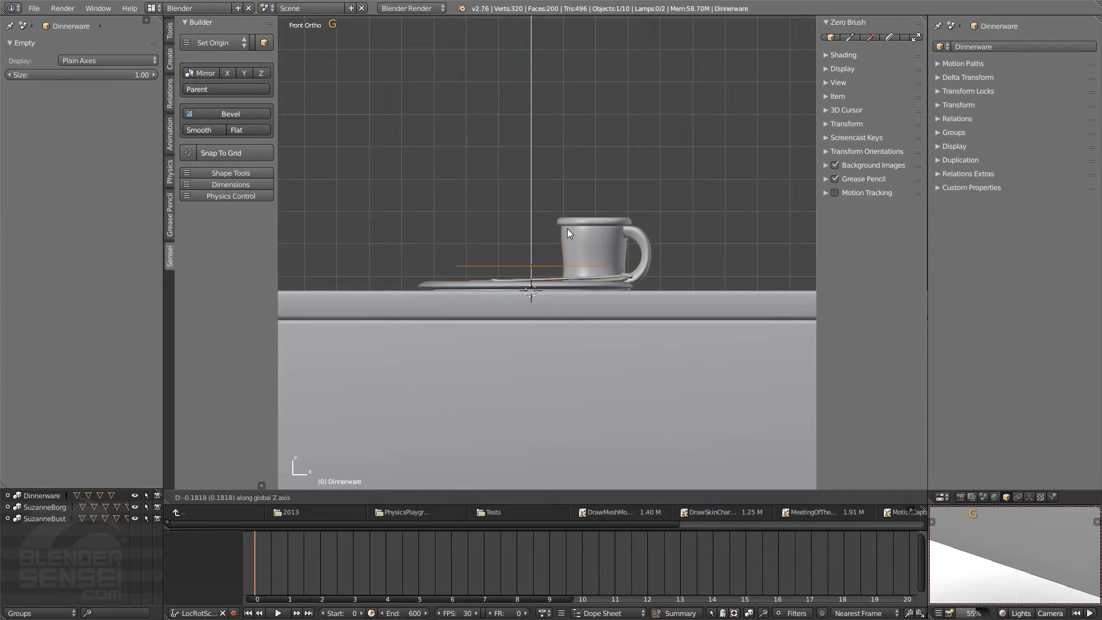
{"action": "left_click", "coordinate": [567, 229]}
- Set the display size of the Dinnerware instance's empty to 0.01
{"action": "scroll", "coordinate": [567, 229], "scroll_direction": "down", "scroll_amount": 3}
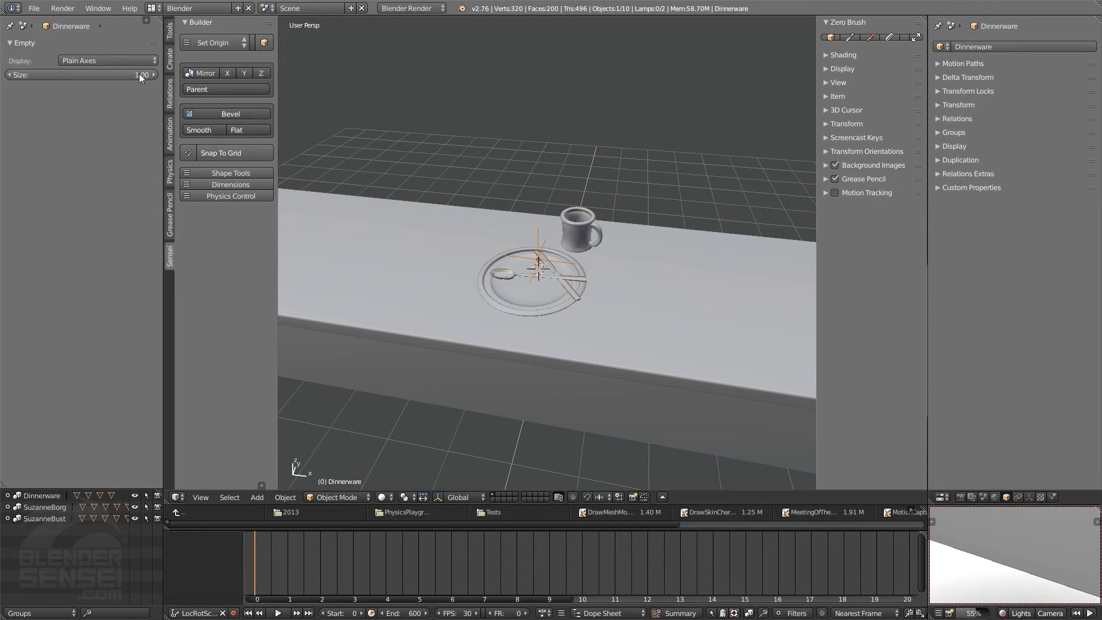
{"action": "left_click_drag", "start_coordinate": [139, 74], "coordinate": [123, 74]}
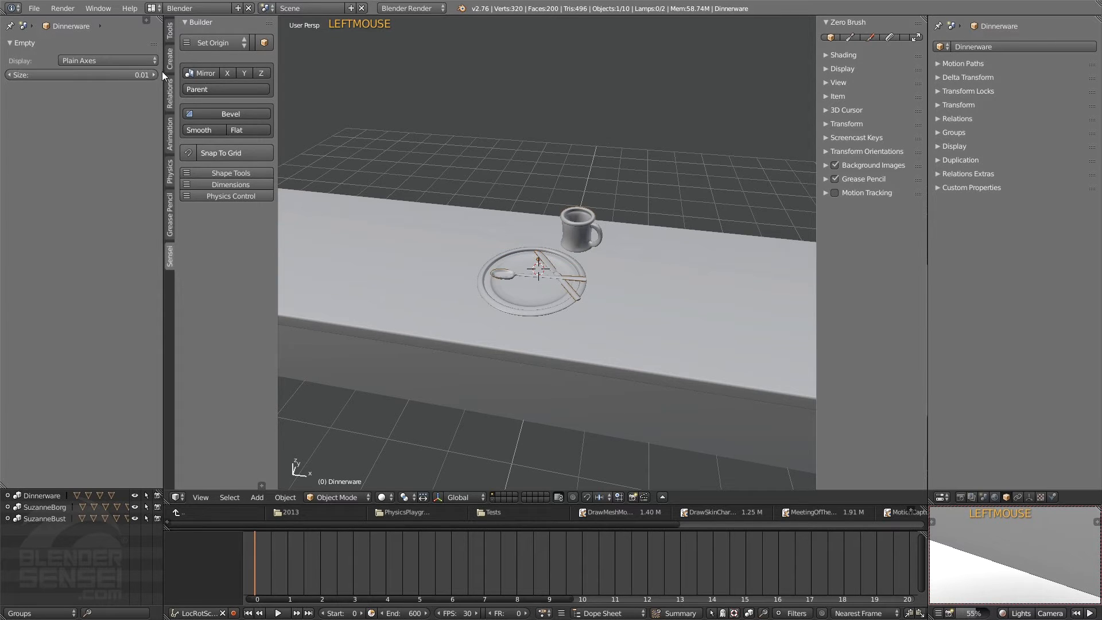
- Examine the placed dinnerware from several angles, checking how the mug, plate and cutlery select as one instance
{"action": "mouse_move", "coordinate": [529, 225]}
{"action": "middle_mouse_down"}
{"action": "mouse_move", "coordinate": [595, 215]}
{"action": "mouse_move", "coordinate": [533, 217]}
{"action": "middle_mouse_up"}
{"action": "scroll", "coordinate": [551, 319], "scroll_direction": "up", "scroll_amount": 2}
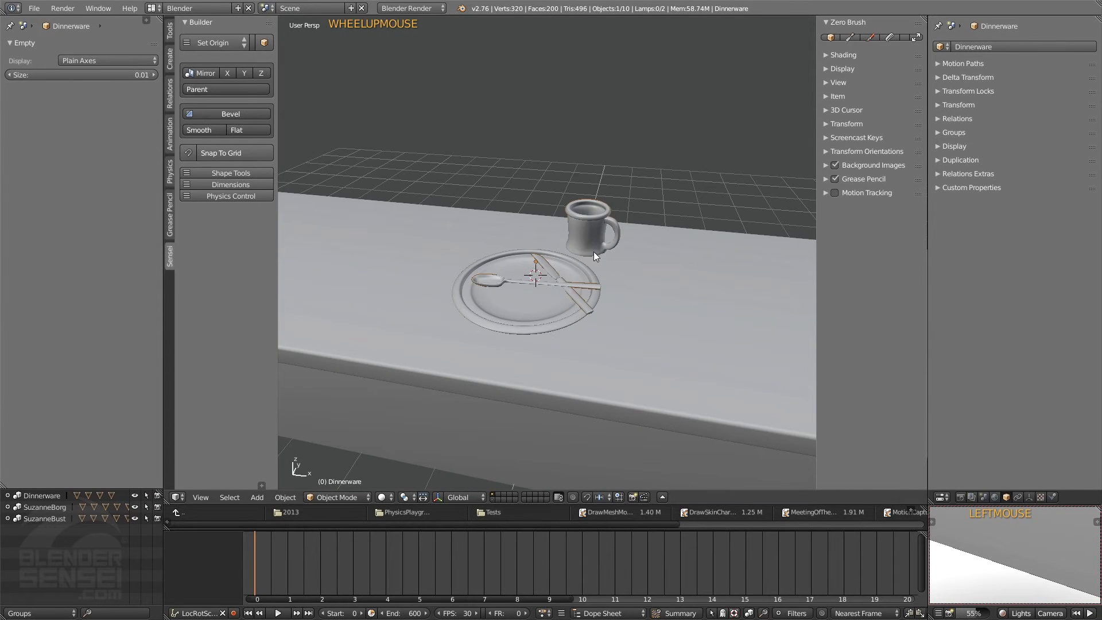
{"action": "mouse_move", "coordinate": [594, 252]}
{"action": "middle_mouse_down"}
{"action": "mouse_move", "coordinate": [585, 299]}
{"action": "mouse_move", "coordinate": [611, 248]}
{"action": "mouse_move", "coordinate": [601, 249]}
{"action": "middle_mouse_up"}
{"action": "scroll", "coordinate": [588, 225], "scroll_direction": "up", "scroll_amount": 2}
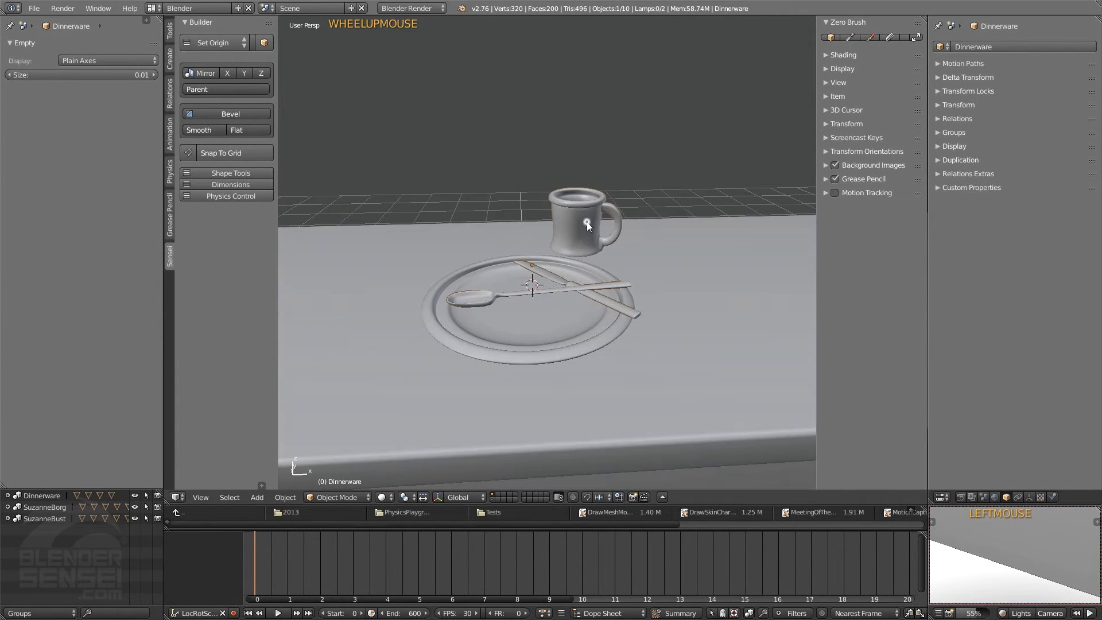
{"action": "left_click", "coordinate": [569, 272]}
{"action": "left_click", "coordinate": [558, 285]}
{"action": "left_click", "coordinate": [539, 321]}
{"action": "left_click", "coordinate": [505, 320]}
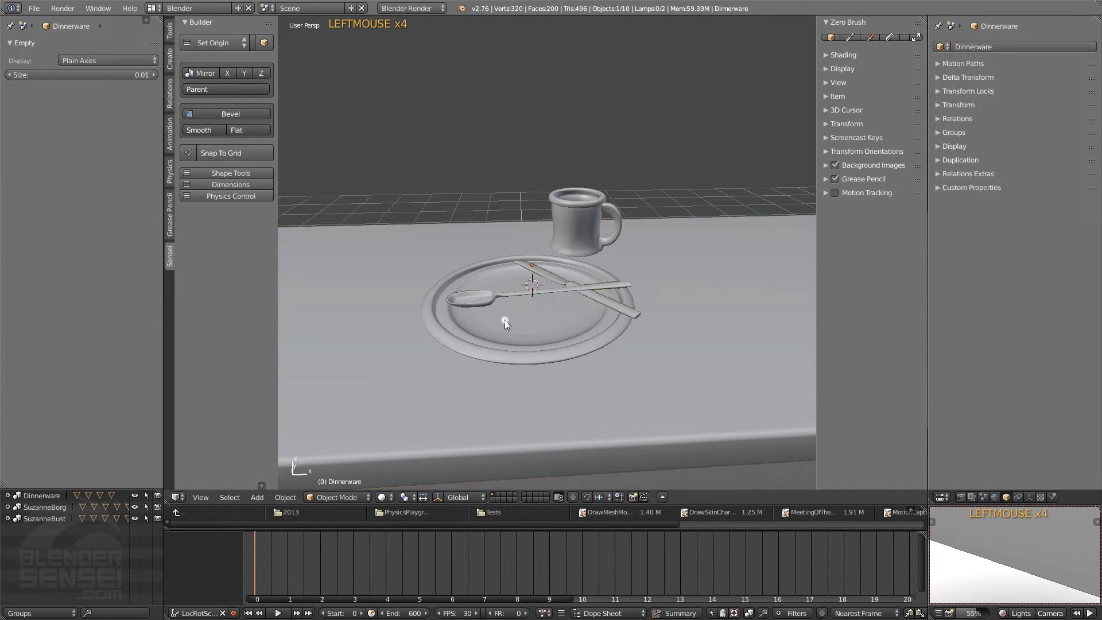
{"action": "left_click", "coordinate": [511, 313]}
{"action": "left_click", "coordinate": [539, 292]}
{"action": "middle_click_drag", "start_coordinate": [580, 228], "coordinate": [563, 332]}
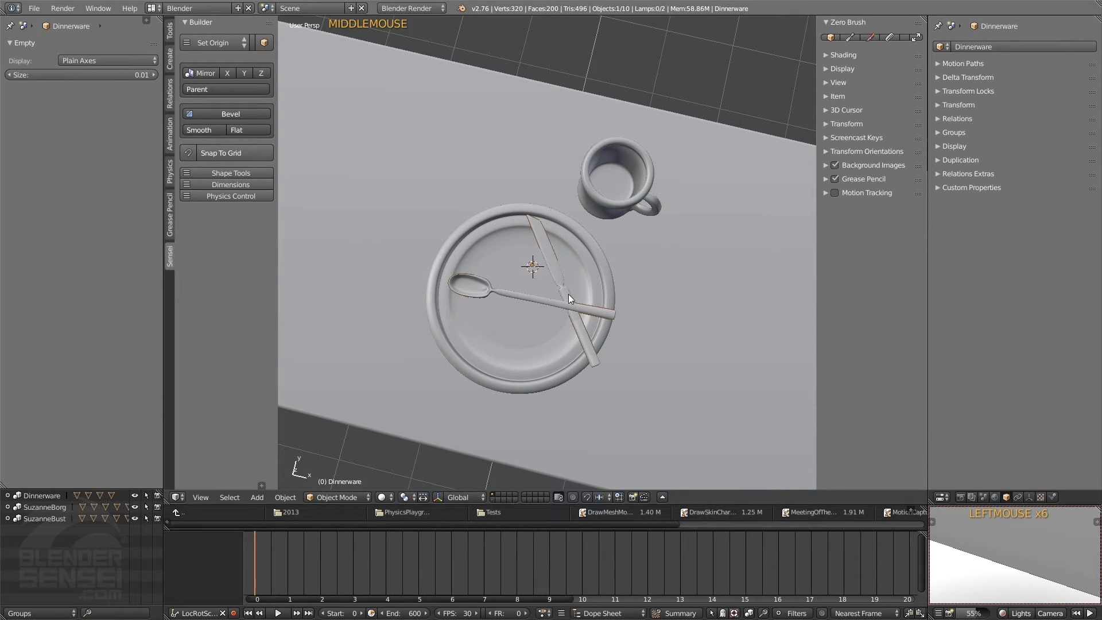
{"action": "middle_click_drag", "start_coordinate": [387, 367], "coordinate": [432, 312]}
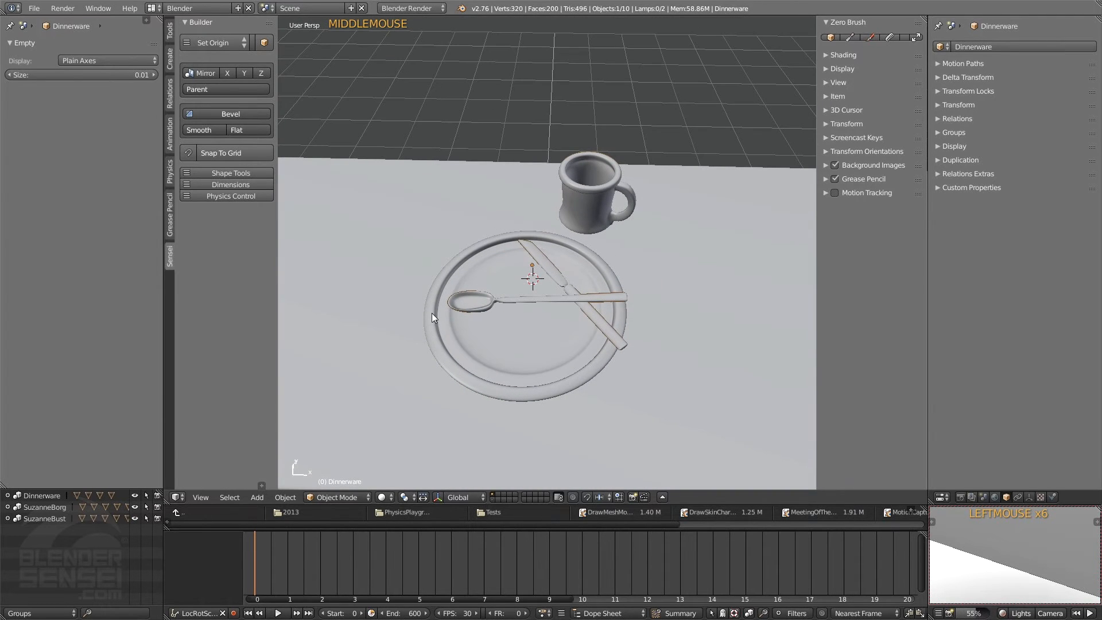
- Switch the outliner back to visible layers and move the Dinnerware instance about 4.3 along X toward the table's end
{"action": "right_click", "coordinate": [61, 550]}
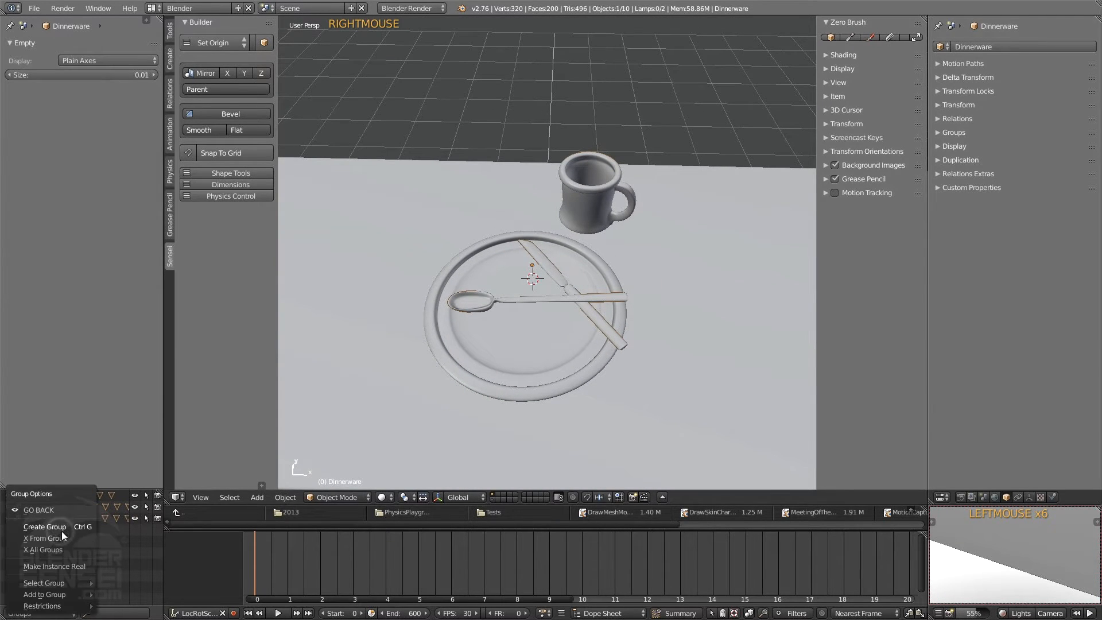
{"action": "left_click", "coordinate": [46, 509]}
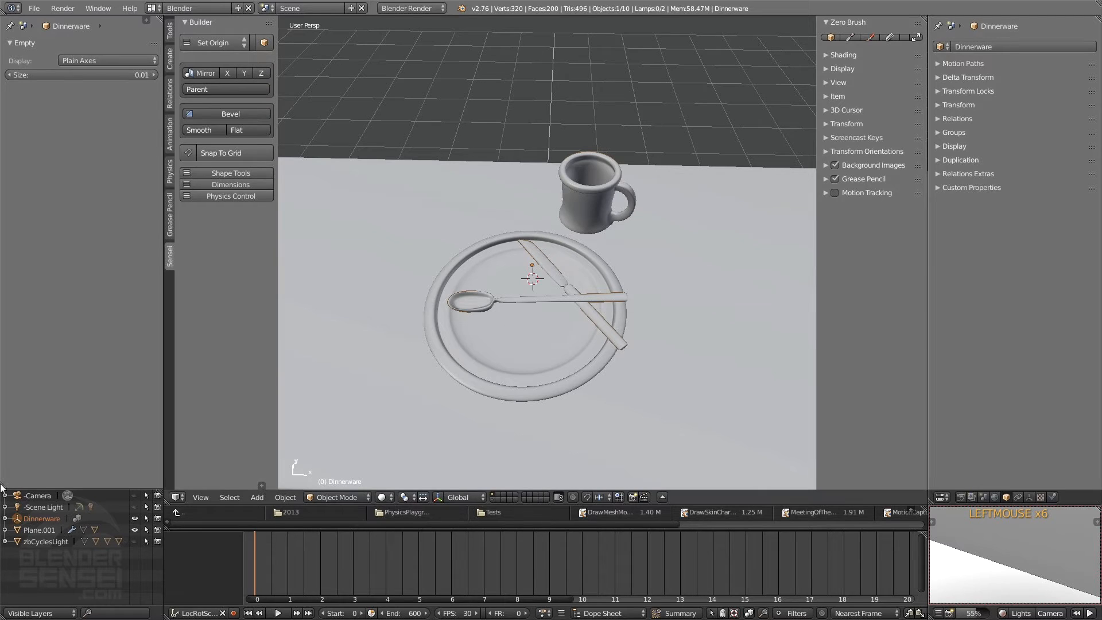
{"action": "scroll", "coordinate": [574, 282], "scroll_direction": "down", "scroll_amount": 5}
{"action": "middle_click_drag", "start_coordinate": [574, 281], "coordinate": [530, 288]}
{"action": "key", "text": "g"}
{"action": "key", "text": "x"}
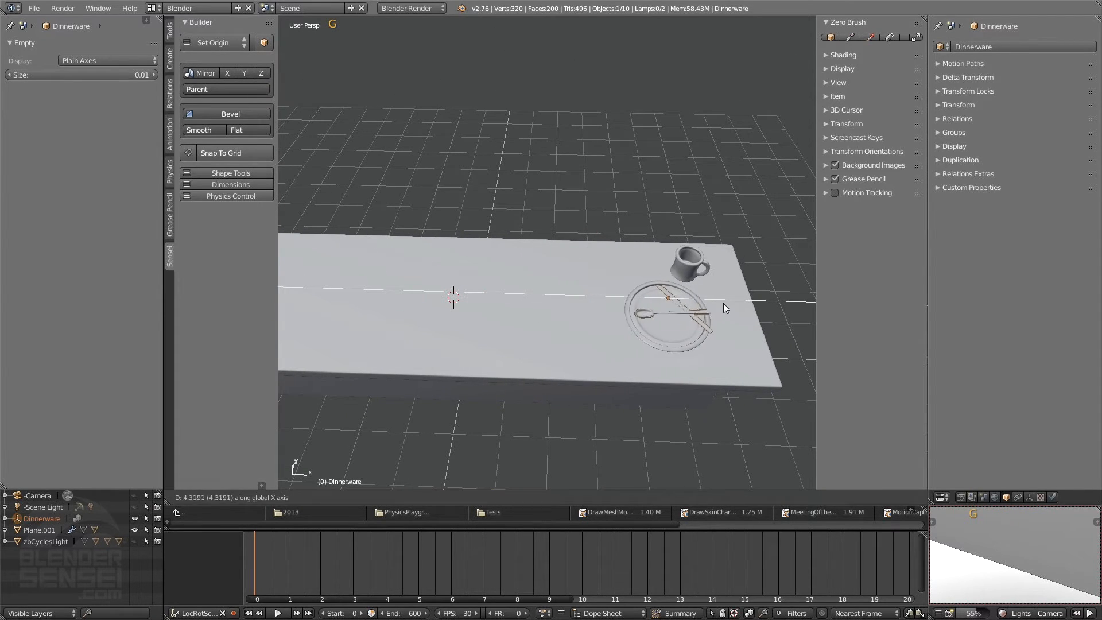
{"action": "left_click", "coordinate": [732, 302]}
- Duplicate the Dinnerware instance about 2.3 along negative X and mirror the copy on Y so its mug faces the opposite side
{"action": "mouse_move", "coordinate": [712, 308]}
{"action": "middle_mouse_down"}
{"action": "mouse_move", "coordinate": [694, 306]}
{"action": "mouse_move", "coordinate": [719, 290]}
{"action": "middle_mouse_up"}
{"action": "key", "text": "shift+d"}
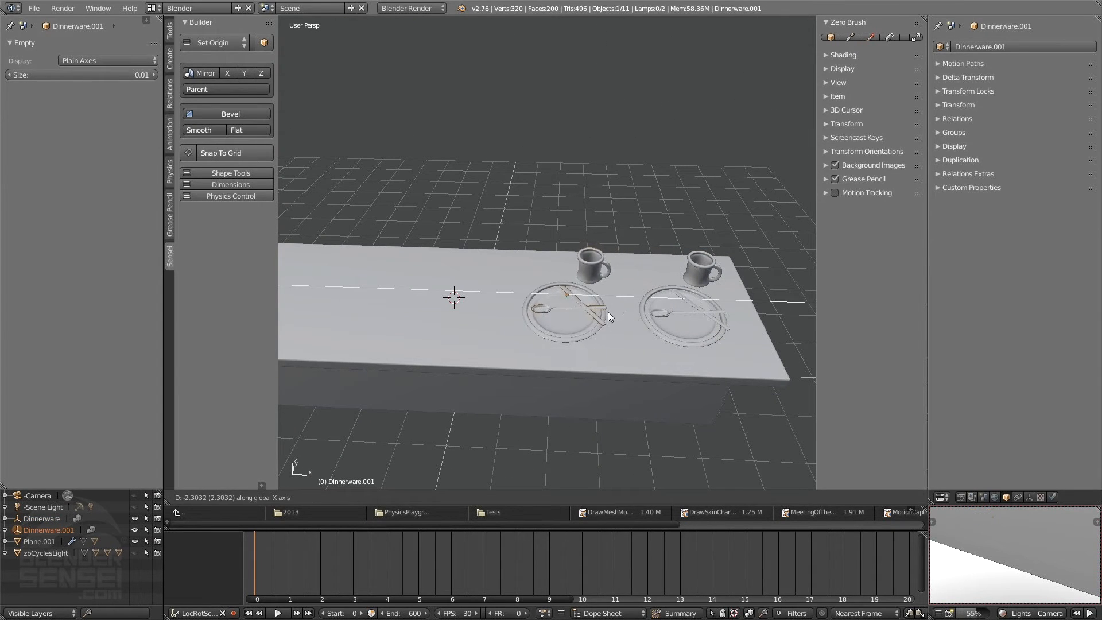
{"action": "left_click", "coordinate": [611, 312]}
{"action": "middle_click_drag", "start_coordinate": [687, 276], "coordinate": [525, 337]}
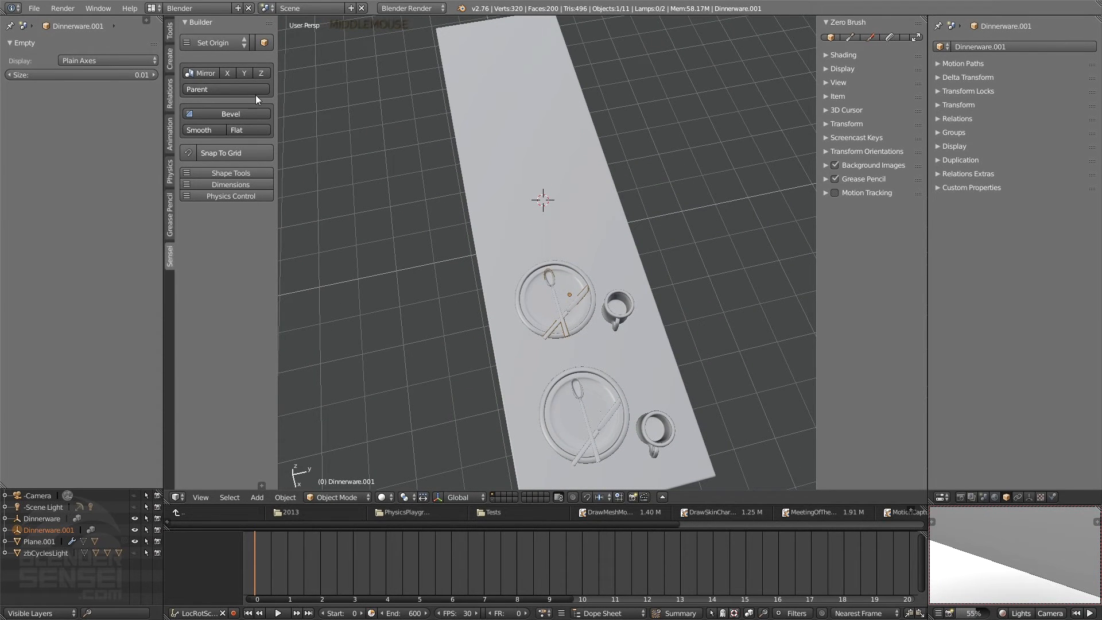
{"action": "left_click", "coordinate": [246, 74]}
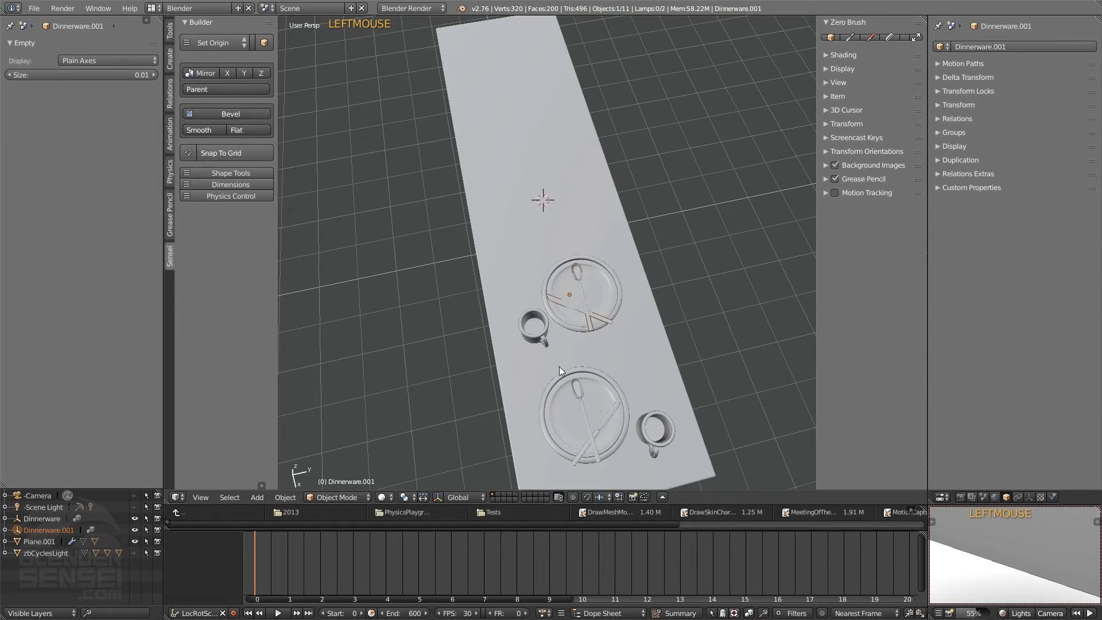
{"action": "middle_click_drag", "start_coordinate": [559, 366], "coordinate": [591, 339]}
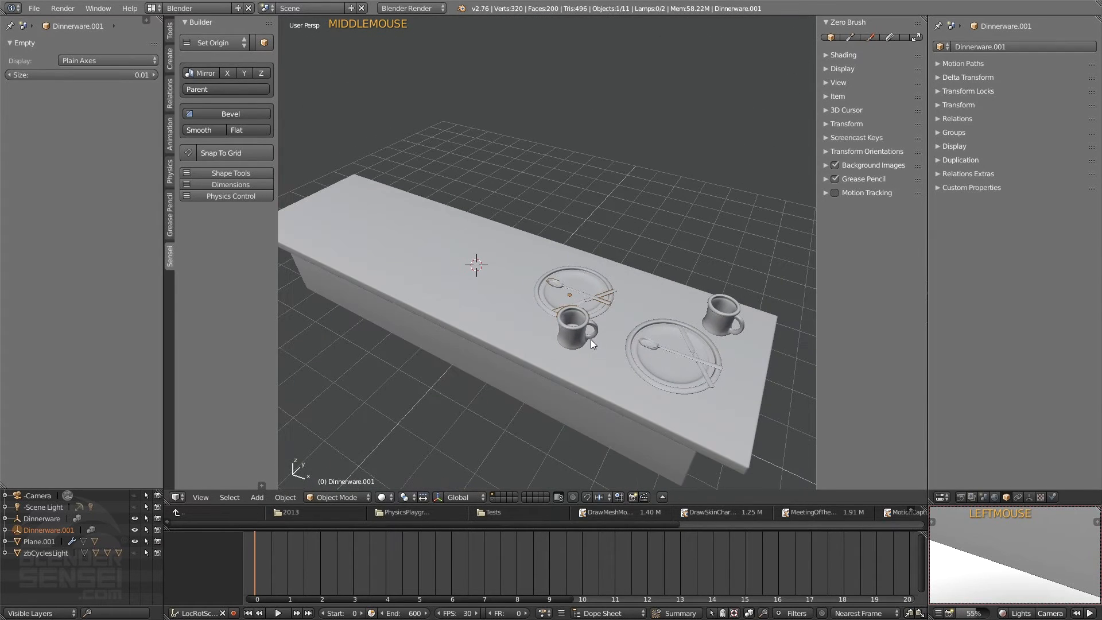
- Duplicate both Dinnerware instances together along negative X to fill the middle of the tabletop
{"action": "left_click", "coordinate": [674, 334], "text": "shift"}
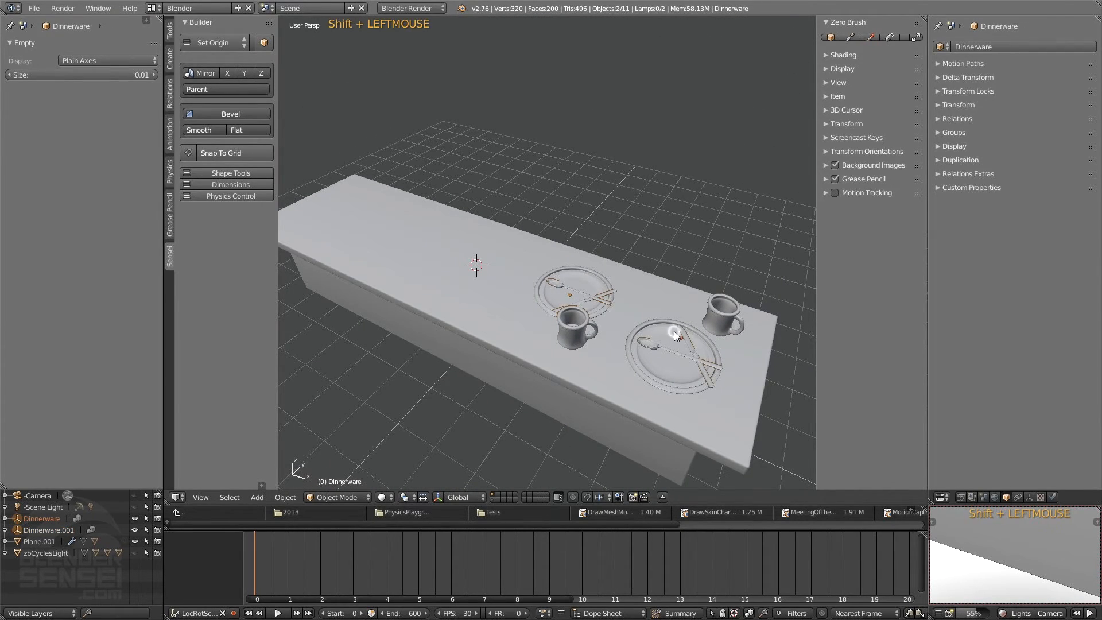
{"action": "mouse_move", "coordinate": [631, 338]}
{"action": "middle_mouse_down"}
{"action": "mouse_move", "coordinate": [690, 343]}
{"action": "mouse_move", "coordinate": [742, 266]}
{"action": "mouse_move", "coordinate": [635, 338]}
{"action": "middle_mouse_up"}
{"action": "middle_click_drag", "start_coordinate": [711, 329], "coordinate": [733, 320], "text": "shift"}
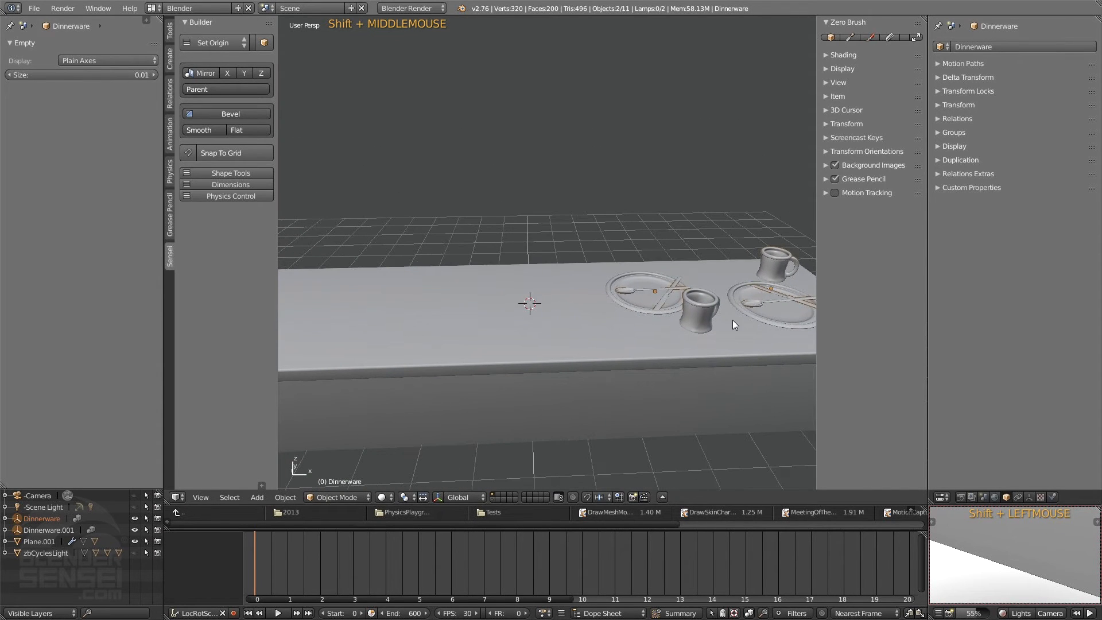
{"action": "key", "text": "shift+d"}
{"action": "key", "text": "x"}
{"action": "left_click", "coordinate": [494, 329]}
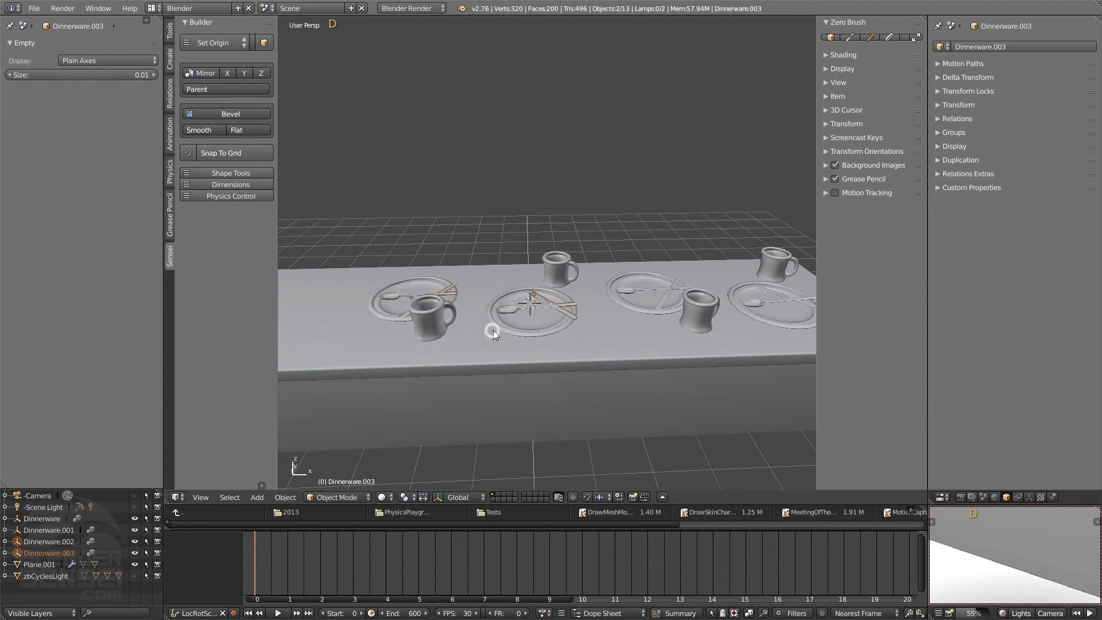
- Select all four Dinnerware instances on the tabletop
{"action": "middle_click_drag", "start_coordinate": [493, 330], "coordinate": [548, 371], "text": "shift"}
{"action": "scroll", "coordinate": [578, 325], "scroll_direction": "down", "scroll_amount": 2}
{"action": "scroll", "coordinate": [548, 371], "scroll_direction": "up", "scroll_amount": 1}
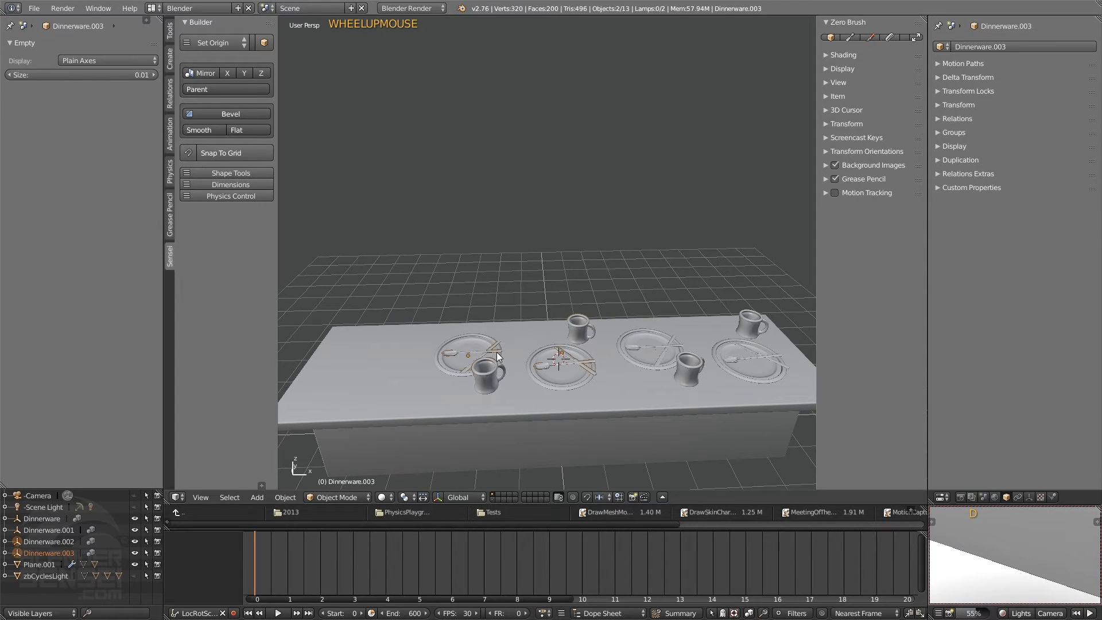
{"action": "middle_click_drag", "start_coordinate": [661, 353], "coordinate": [591, 345], "text": "shift"}
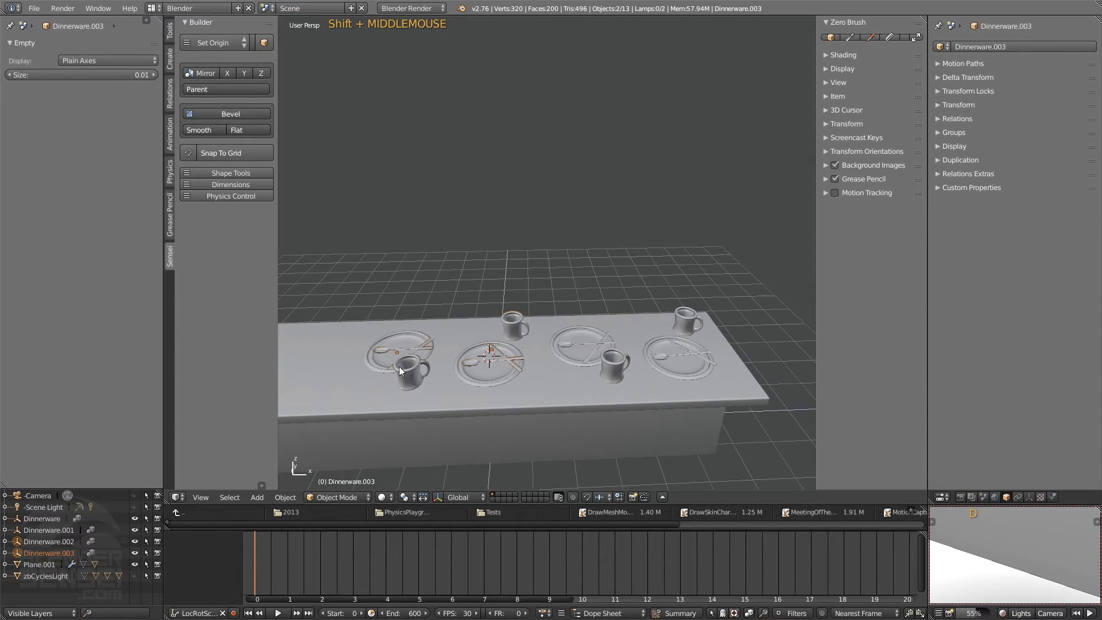
{"action": "left_click", "coordinate": [671, 349]}
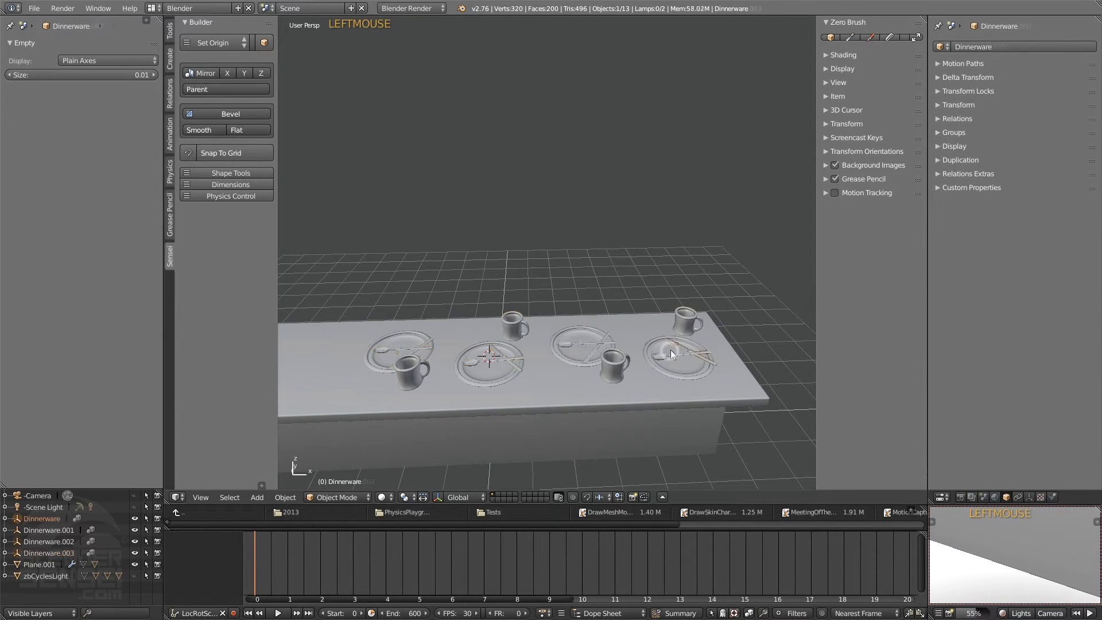
{"action": "left_click", "coordinate": [600, 347], "text": "shift"}
{"action": "left_click", "coordinate": [421, 351], "text": "shift"}
{"action": "left_click", "coordinate": [511, 377], "text": "shift"}
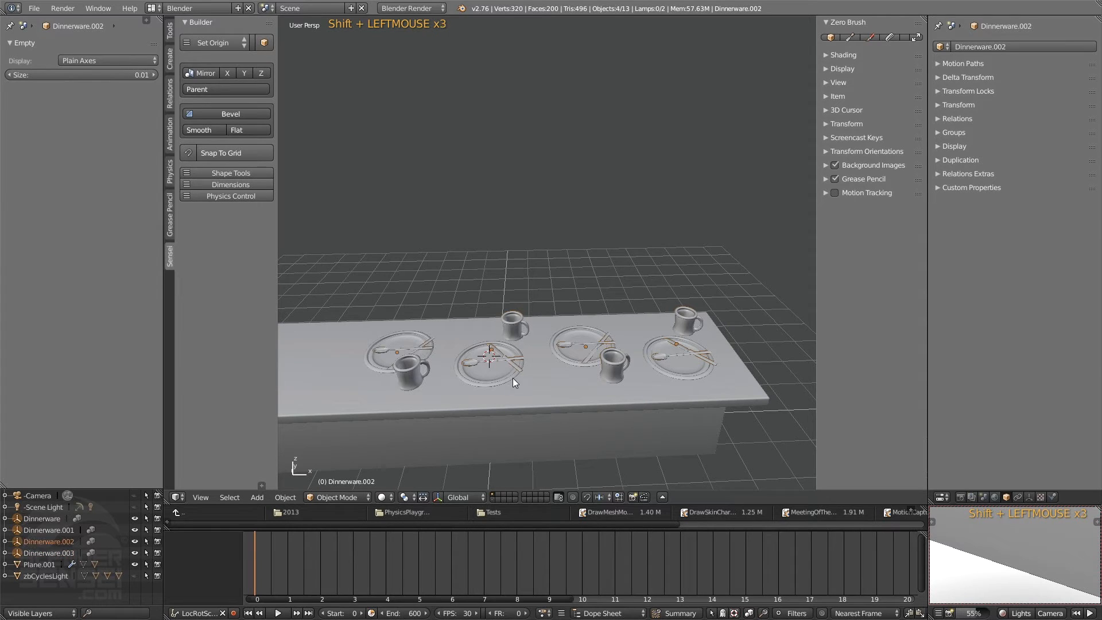
- Examine the four selected instances in wireframe from several angles and return to solid shading
{"action": "key", "text": "z"}
{"action": "middle_click_drag", "start_coordinate": [515, 378], "coordinate": [475, 374]}
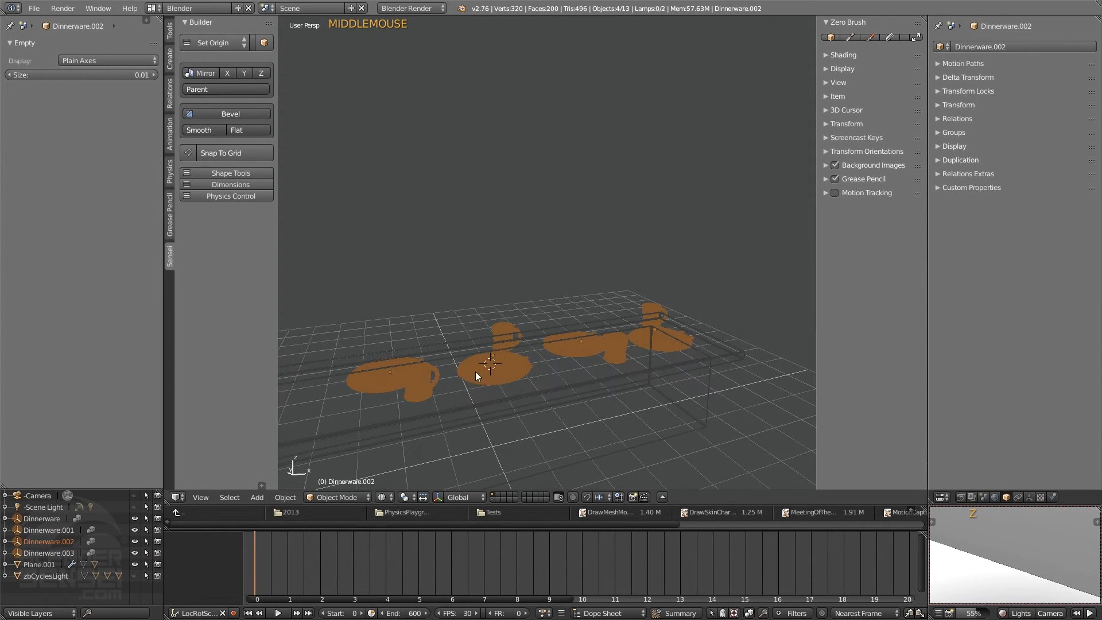
{"action": "mouse_move", "coordinate": [577, 358]}
{"action": "middle_mouse_down"}
{"action": "mouse_move", "coordinate": [488, 351]}
{"action": "mouse_move", "coordinate": [648, 363]}
{"action": "mouse_move", "coordinate": [629, 294]}
{"action": "mouse_move", "coordinate": [570, 264]}
{"action": "mouse_move", "coordinate": [590, 269]}
{"action": "middle_mouse_up"}
{"action": "key", "text": "z"}
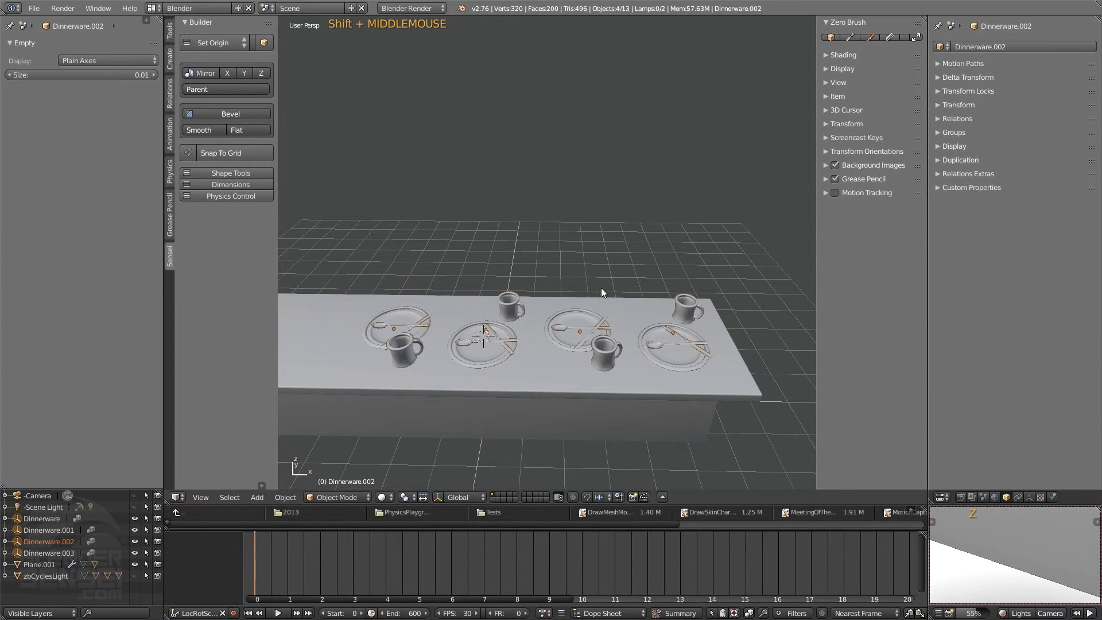
- Enable manipulating center points only and scale the spacing between the four Dinnerware instances by about 1.4
{"action": "left_click", "coordinate": [435, 499]}
{"action": "left_click", "coordinate": [424, 498]}
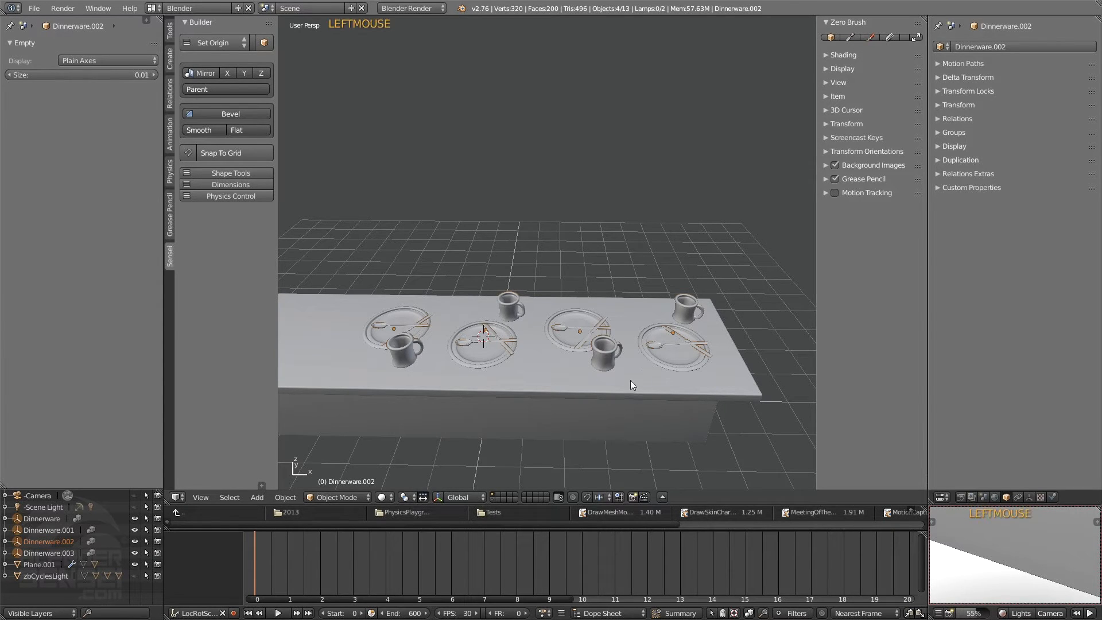
{"action": "scroll", "coordinate": [584, 387], "scroll_direction": "down", "scroll_amount": 3}
{"action": "key", "text": "s"}
{"action": "key", "text": "s"}
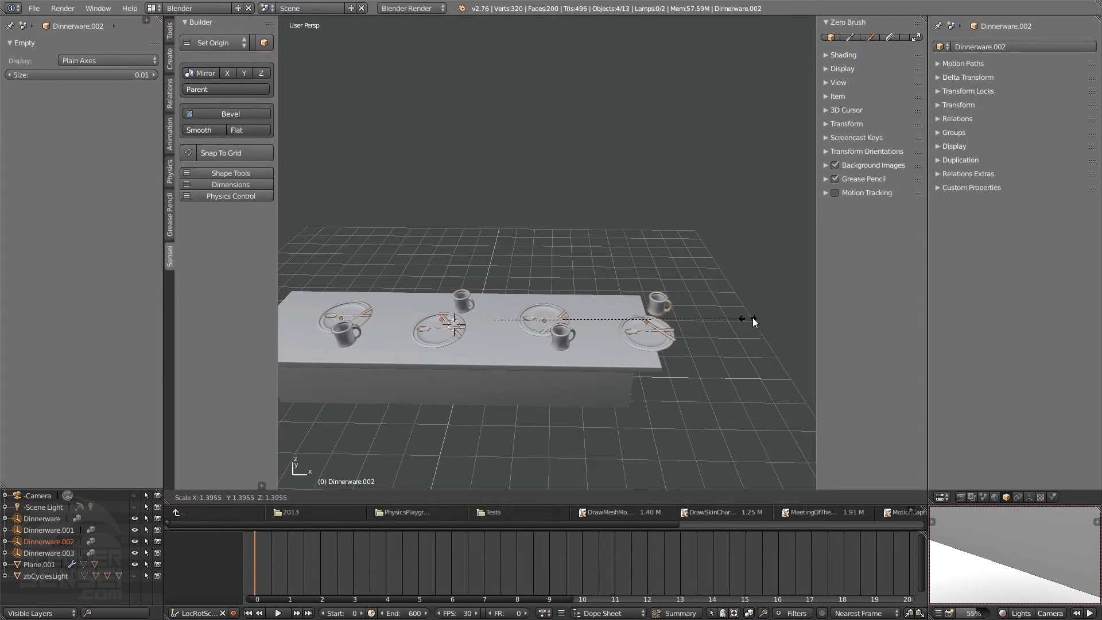
{"action": "left_click", "coordinate": [758, 318]}
- Move the four instances back over the tabletop and rescale their spacing to fit, ending center-points-only manipulation
{"action": "key", "text": "g"}
{"action": "left_click", "coordinate": [725, 331]}
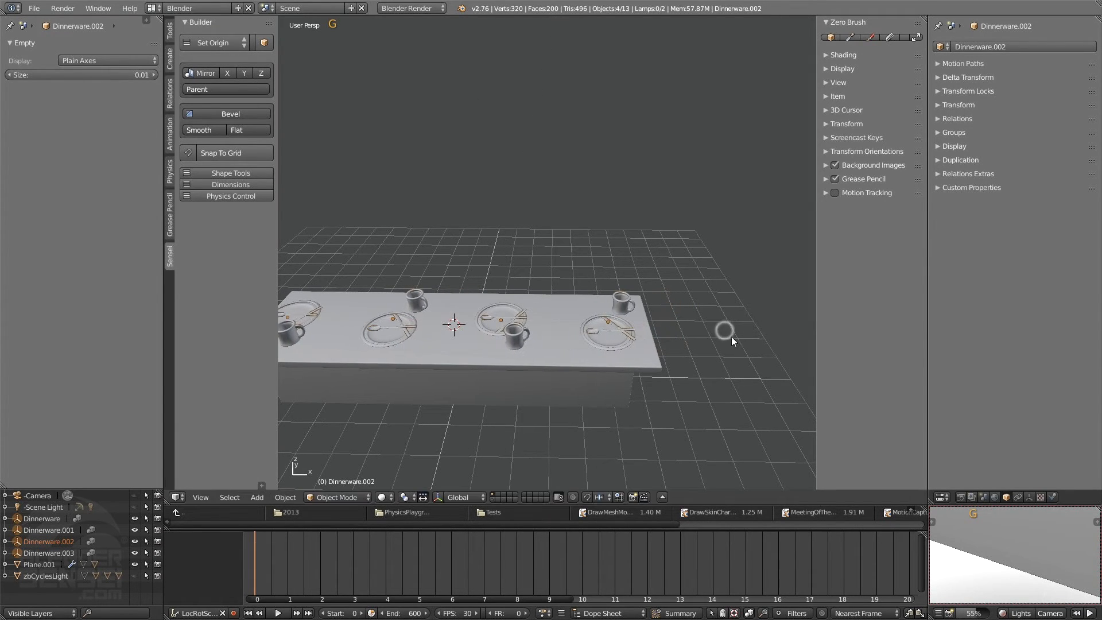
{"action": "middle_click_drag", "start_coordinate": [732, 337], "coordinate": [810, 314], "text": "shift"}
{"action": "key", "text": "s"}
{"action": "left_click", "coordinate": [791, 319]}
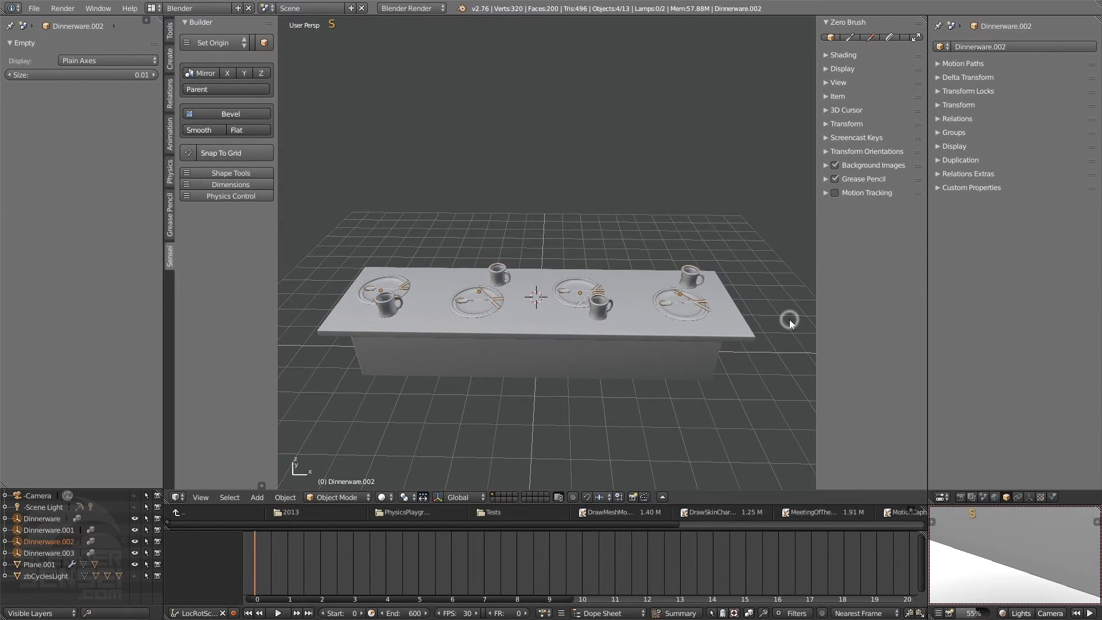
{"action": "left_click", "coordinate": [425, 495]}
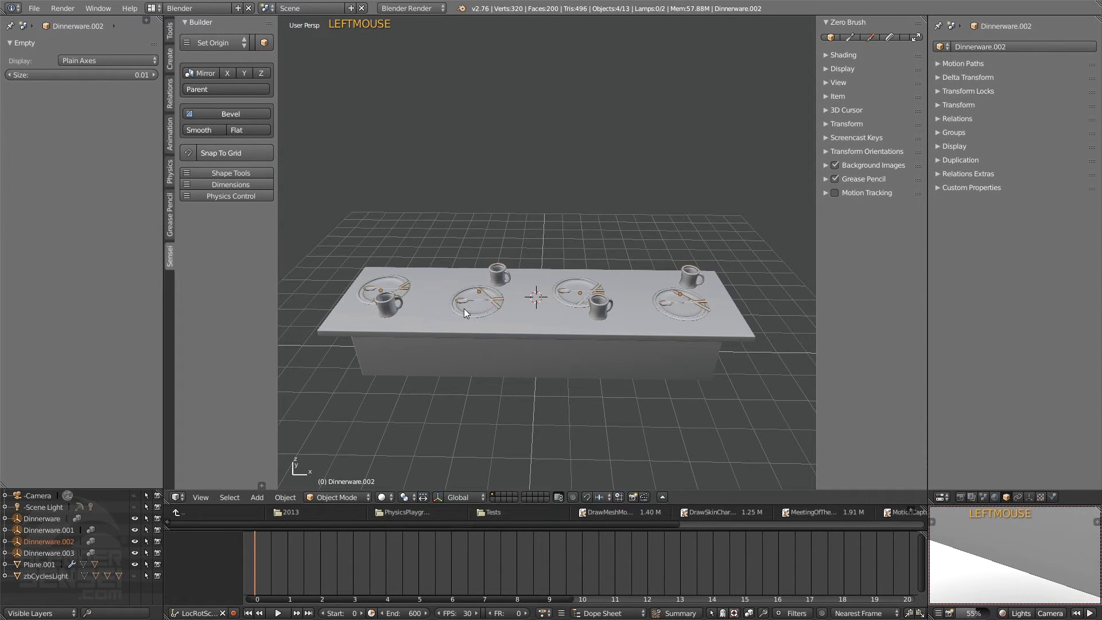
- Examine the four evenly spaced place settings from several angles around the table
{"action": "middle_click_drag", "start_coordinate": [464, 308], "coordinate": [566, 267]}
{"action": "key", "text": "F6"}
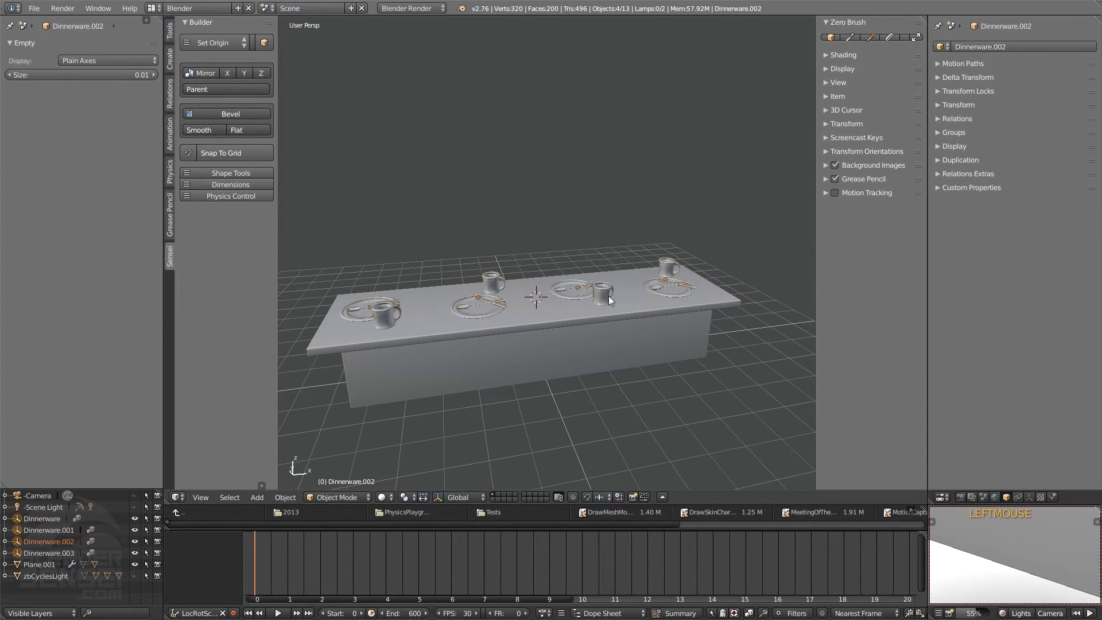
{"action": "middle_click_drag", "start_coordinate": [371, 315], "coordinate": [391, 363]}
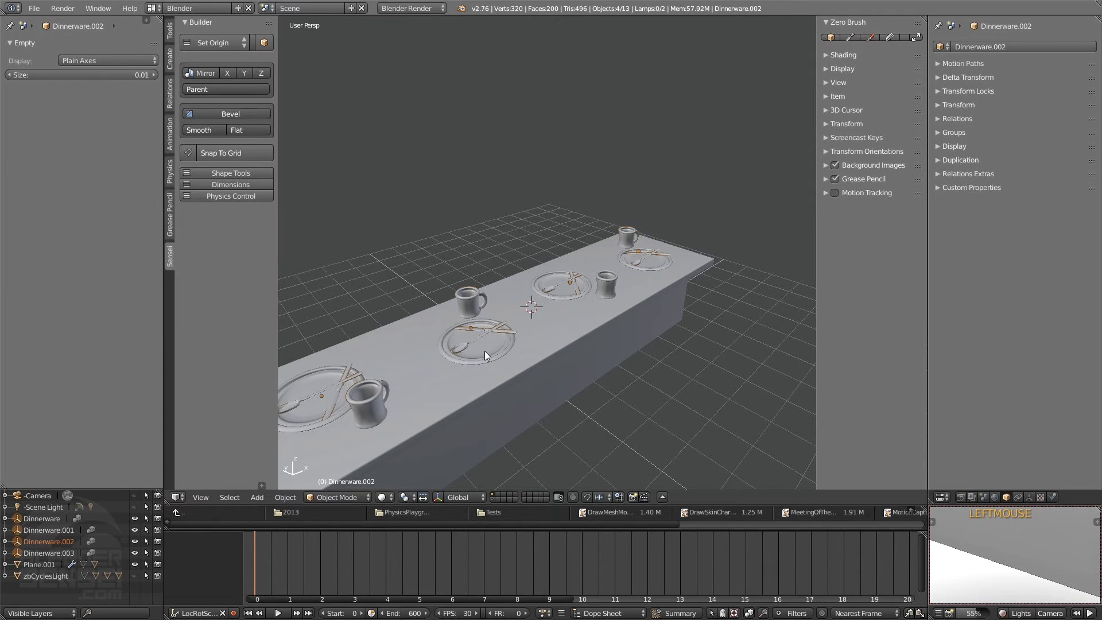
{"action": "middle_click_drag", "start_coordinate": [485, 351], "coordinate": [463, 360]}
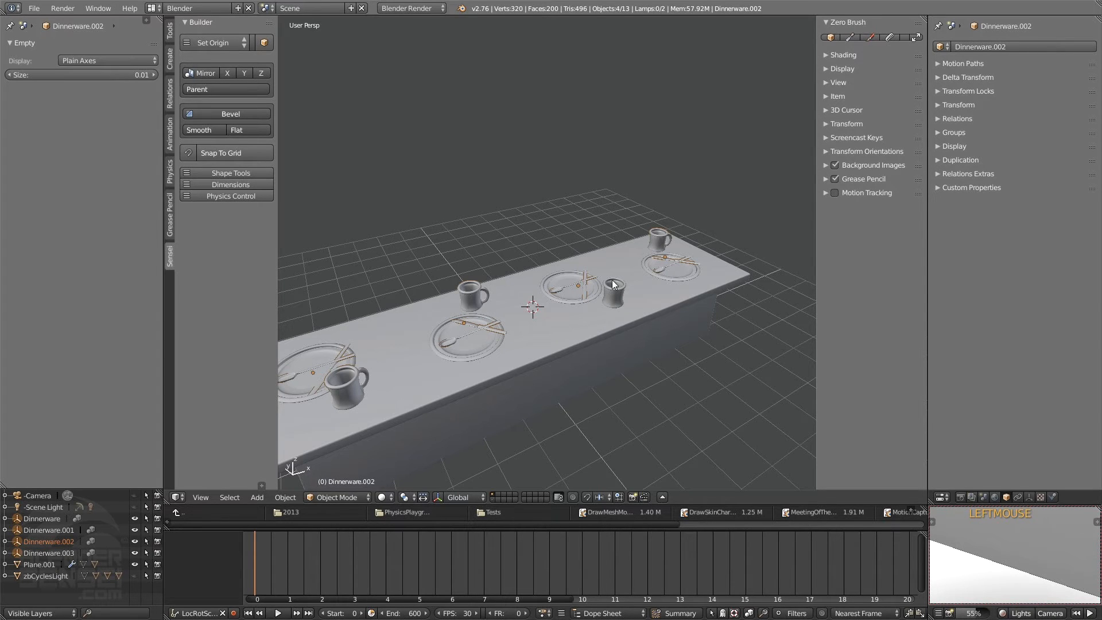
{"action": "middle_click_drag", "start_coordinate": [684, 272], "coordinate": [657, 261]}
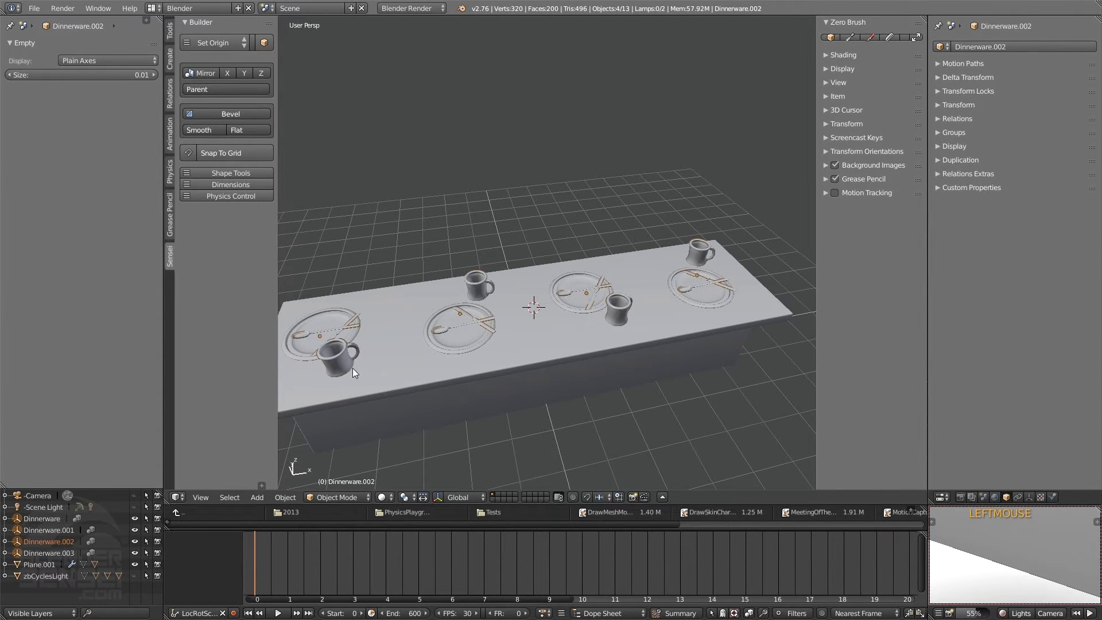
{"action": "middle_click_drag", "start_coordinate": [352, 368], "coordinate": [348, 256]}
{"action": "middle_click_drag", "start_coordinate": [591, 271], "coordinate": [629, 308]}
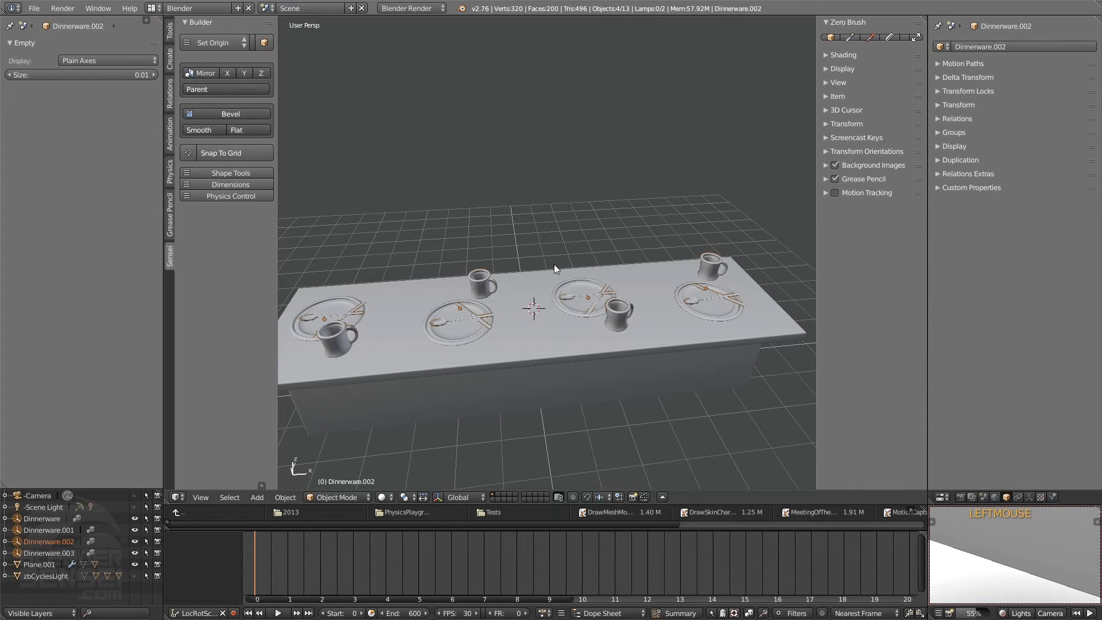
- Place the 3D cursor above the table and add another Dinnerware group instance there
{"action": "right_click", "coordinate": [548, 187]}
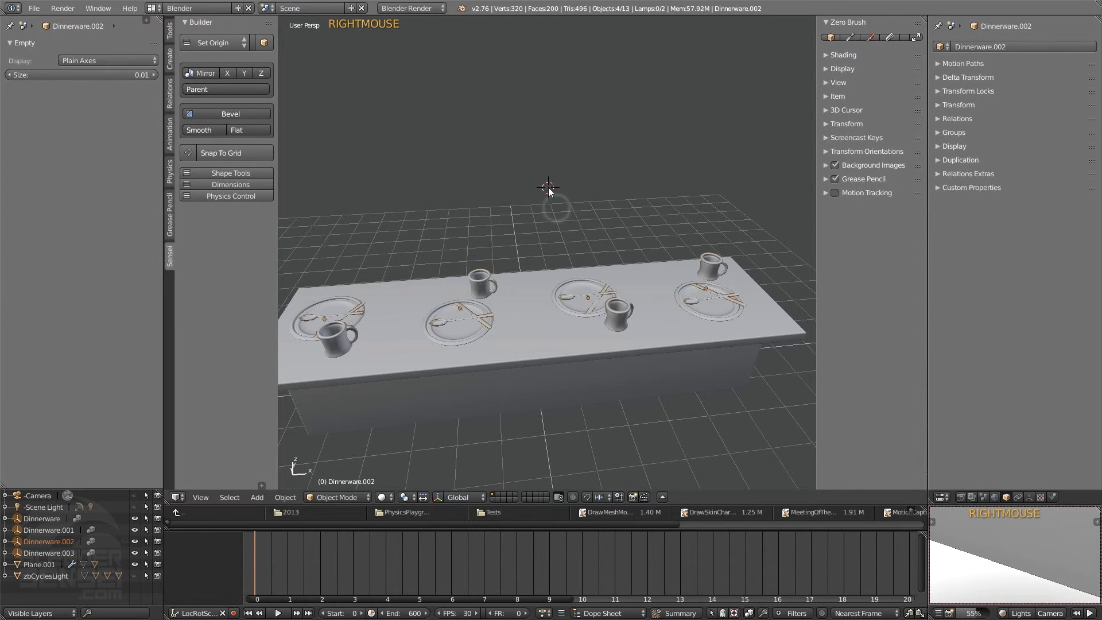
{"action": "key", "text": "shift+a"}
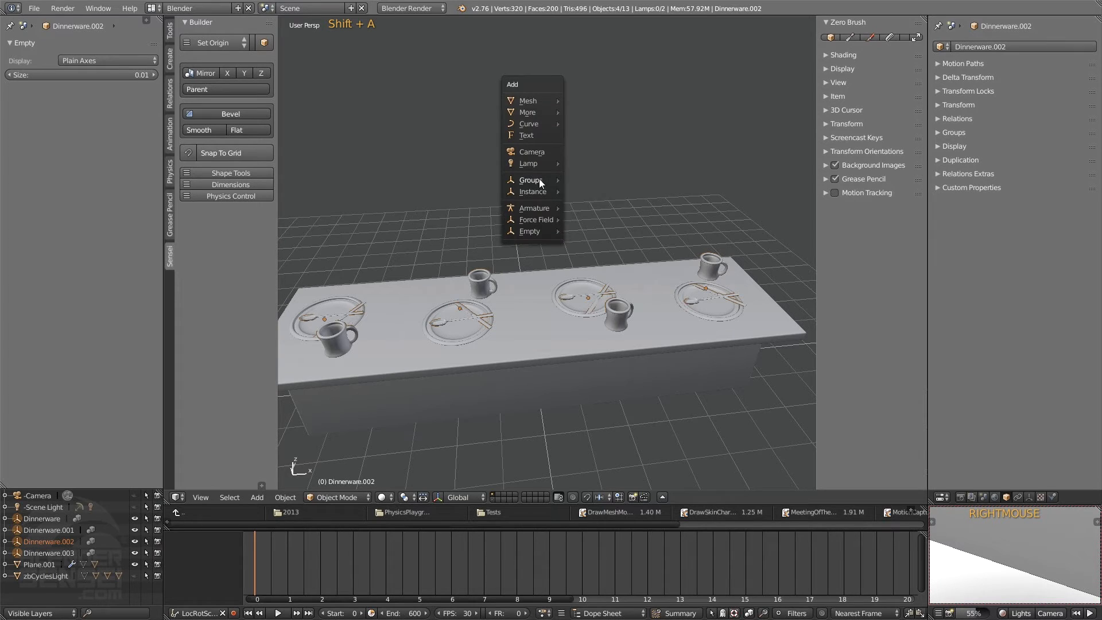
{"action": "mouse_move", "coordinate": [537, 192]}
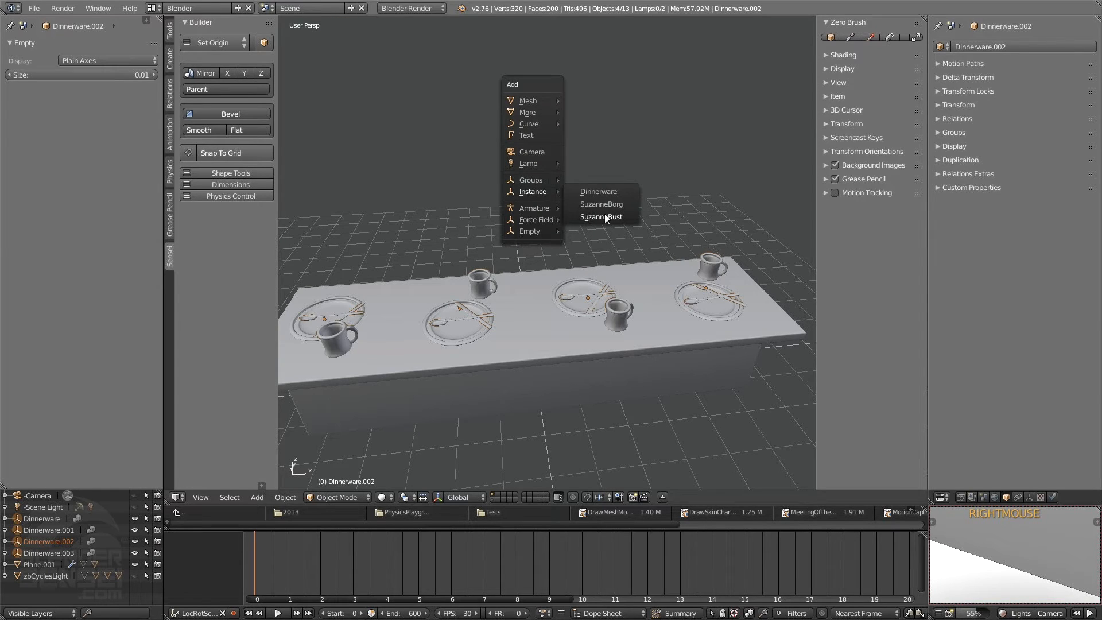
{"action": "left_click", "coordinate": [607, 196]}
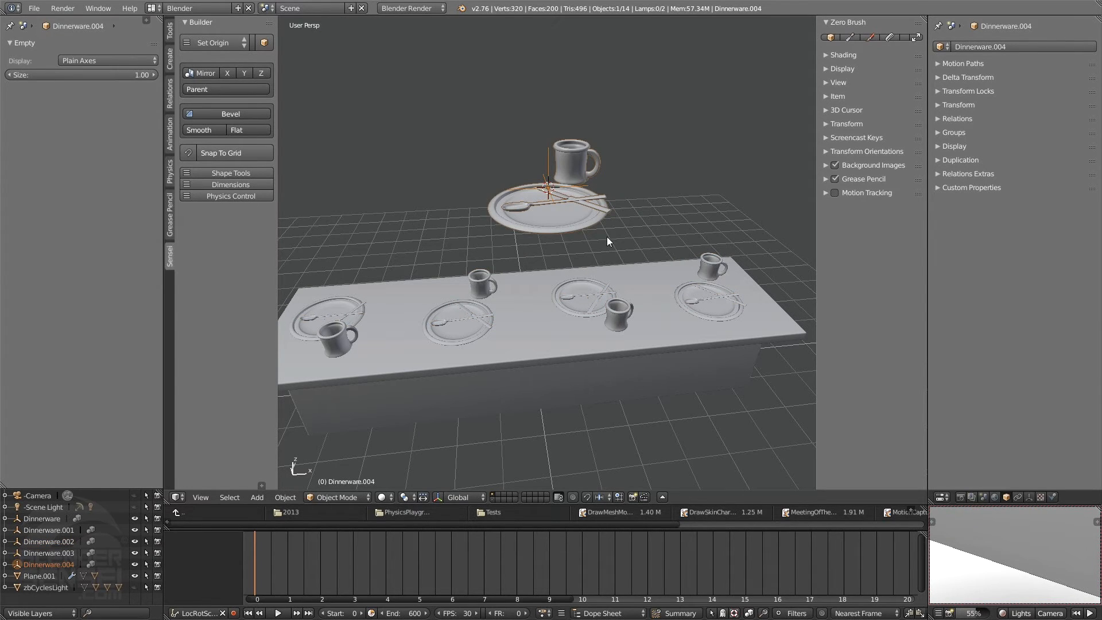
- Set the new Dinnerware instance's empty size to 0.01 and scale the instance down to match the other place settings
{"action": "left_click_drag", "start_coordinate": [124, 78], "coordinate": [34, 79]}
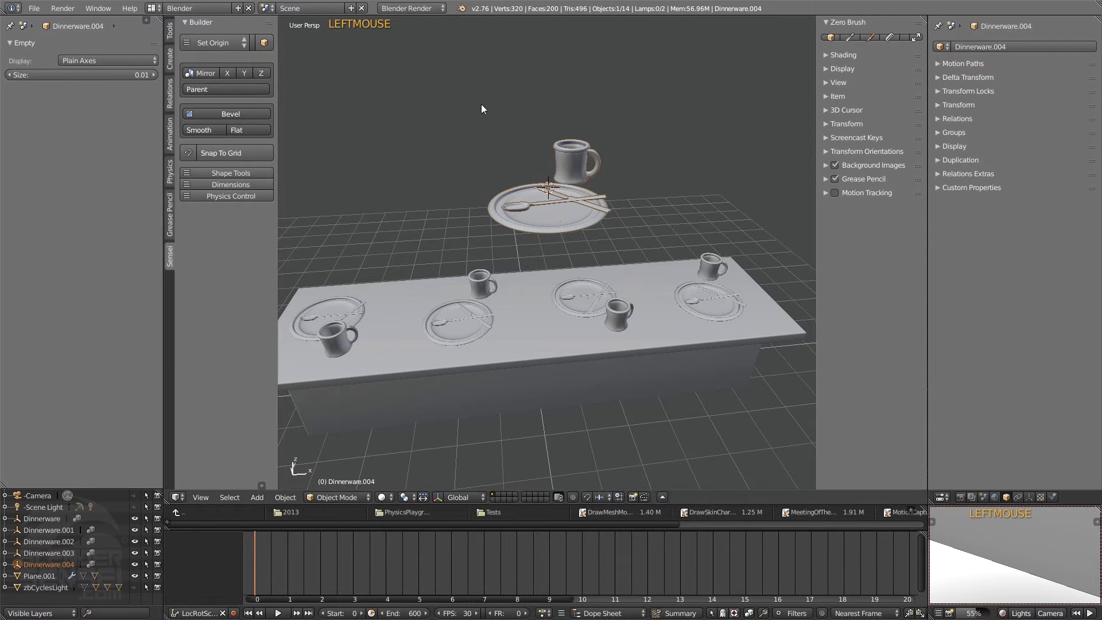
{"action": "middle_click_drag", "start_coordinate": [654, 265], "coordinate": [654, 290]}
{"action": "key", "text": "s"}
{"action": "left_click", "coordinate": [607, 245]}
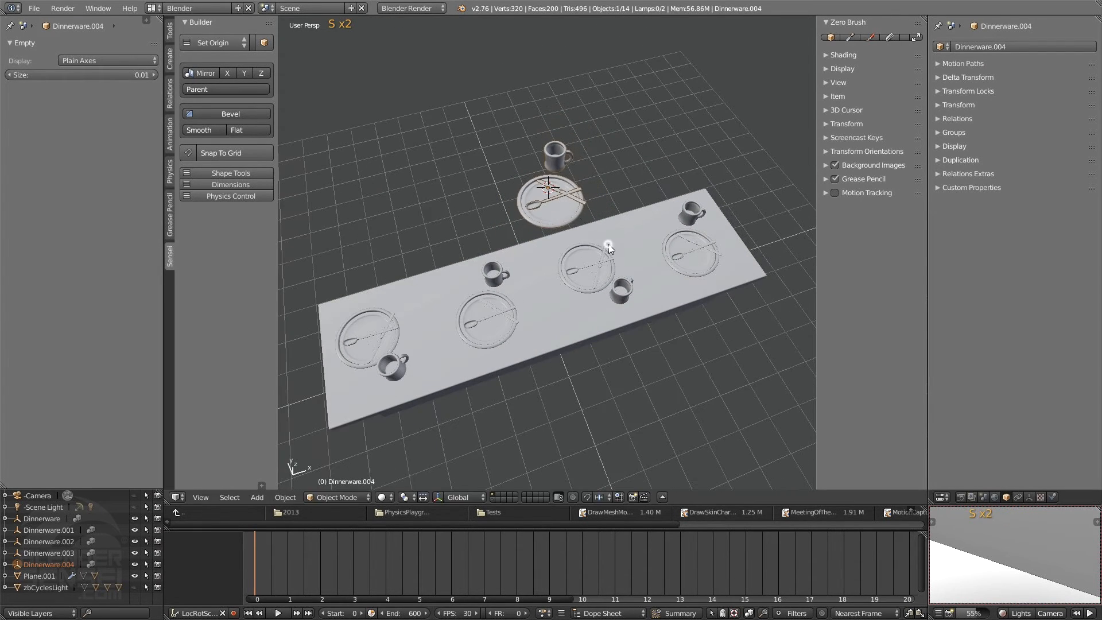
- Delete the extra Dinnerware instance floating above the table
{"action": "middle_click_drag", "start_coordinate": [607, 245], "coordinate": [539, 267]}
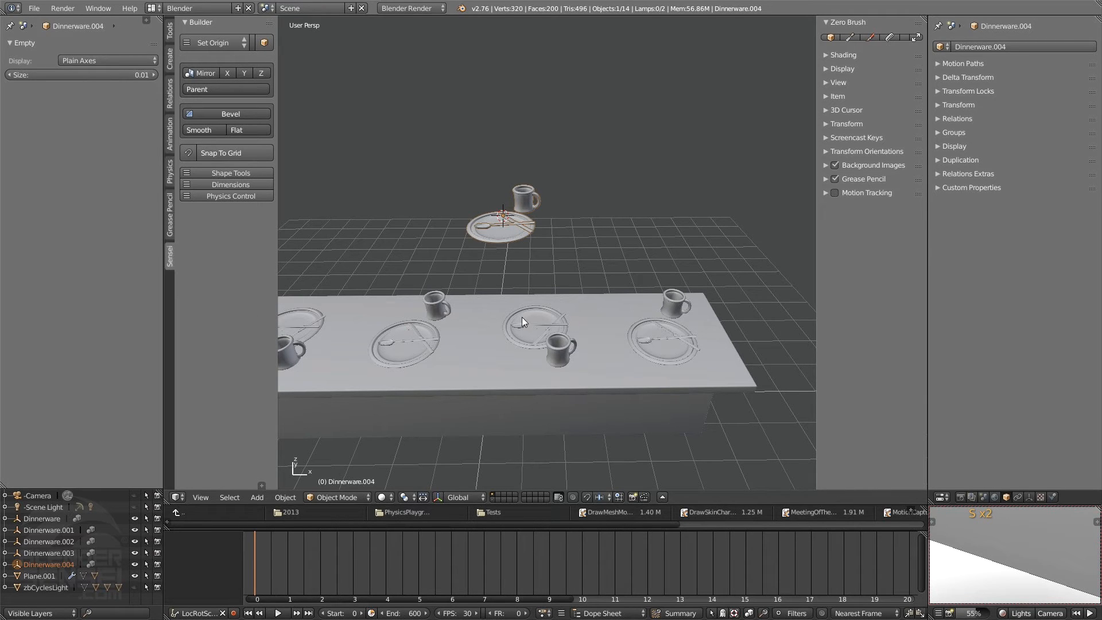
{"action": "key", "text": "x"}
{"action": "left_click", "coordinate": [546, 282]}
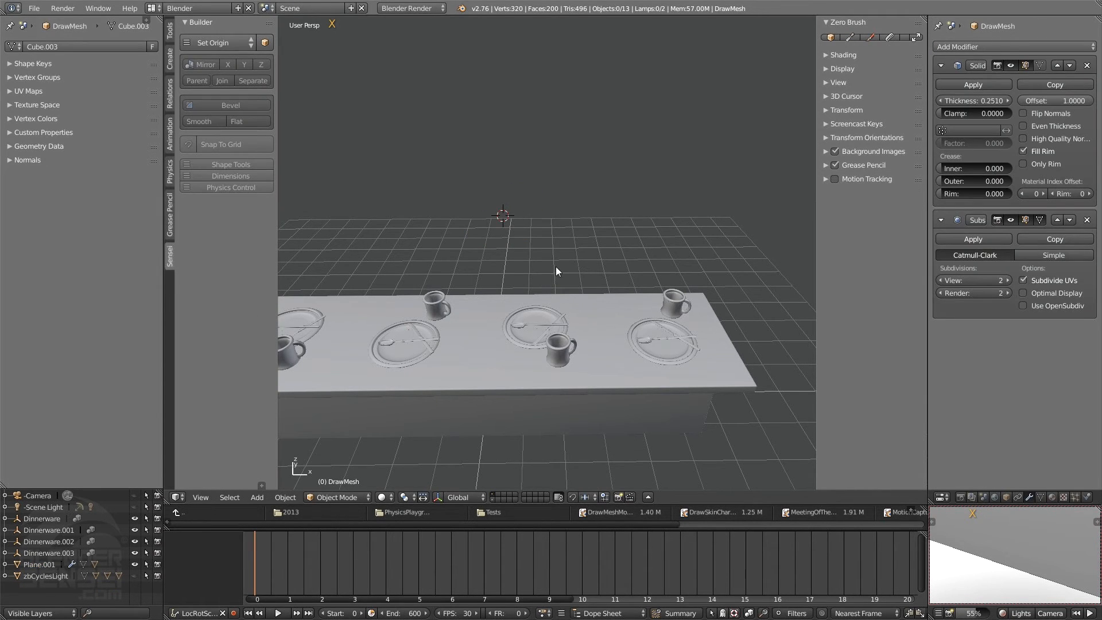
- Scale the Dinnerware instance at the near end of the table down to about 0.96
{"action": "middle_click_drag", "start_coordinate": [556, 267], "coordinate": [530, 232]}
{"action": "left_click", "coordinate": [529, 232]}
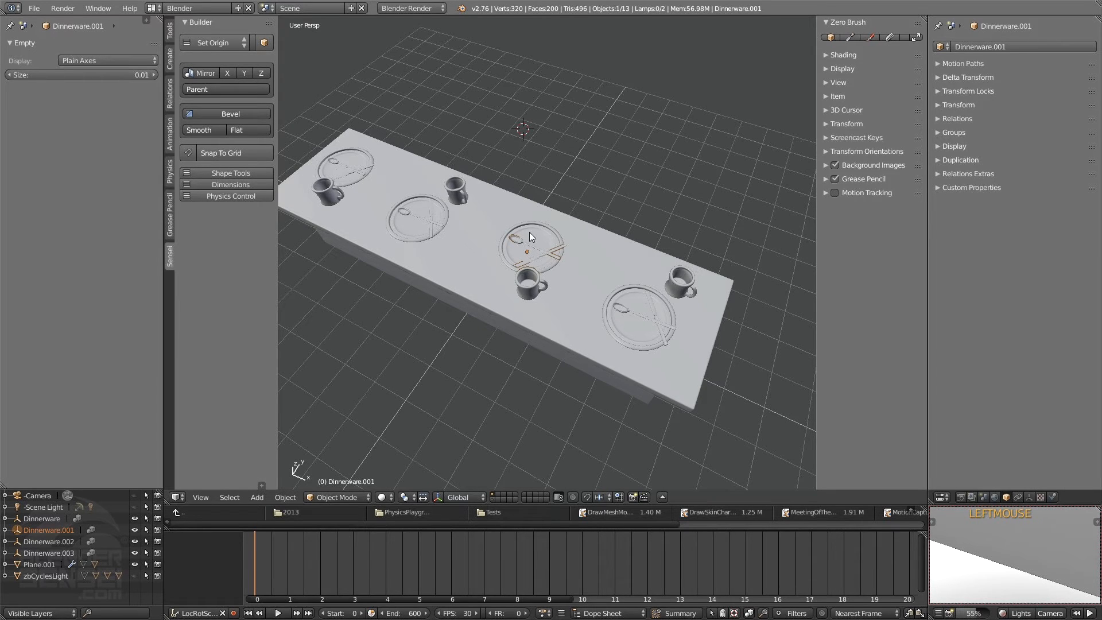
{"action": "scroll", "coordinate": [491, 294], "scroll_direction": "down", "scroll_amount": 4}
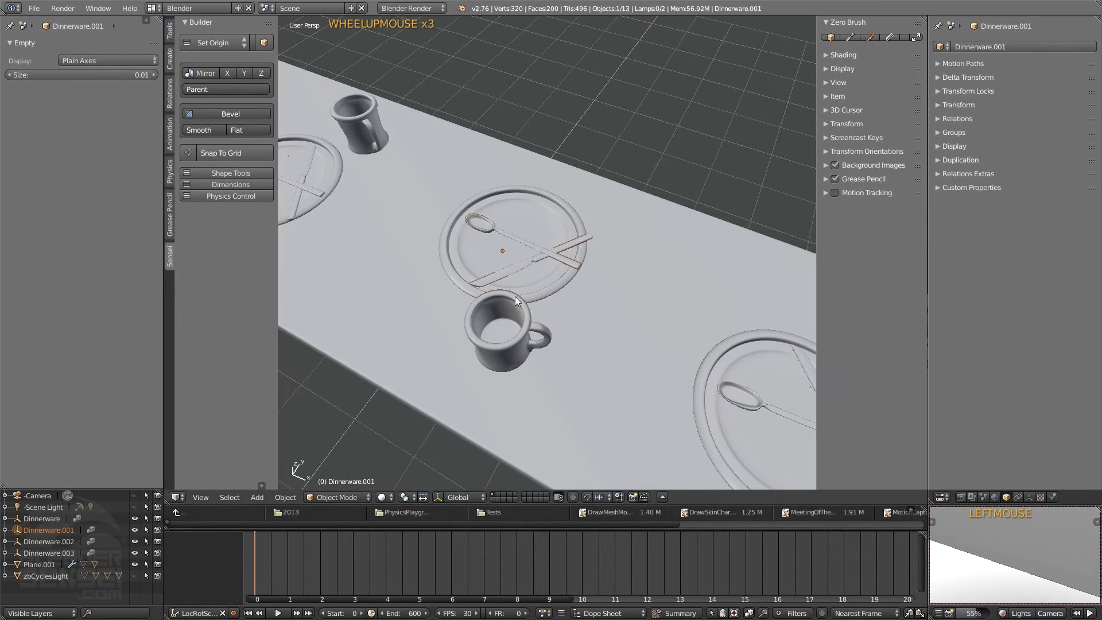
{"action": "mouse_move", "coordinate": [562, 285]}
{"action": "middle_mouse_down"}
{"action": "mouse_move", "coordinate": [520, 269]}
{"action": "mouse_move", "coordinate": [509, 241]}
{"action": "mouse_move", "coordinate": [485, 271]}
{"action": "mouse_move", "coordinate": [545, 258]}
{"action": "mouse_move", "coordinate": [577, 292]}
{"action": "middle_mouse_up"}
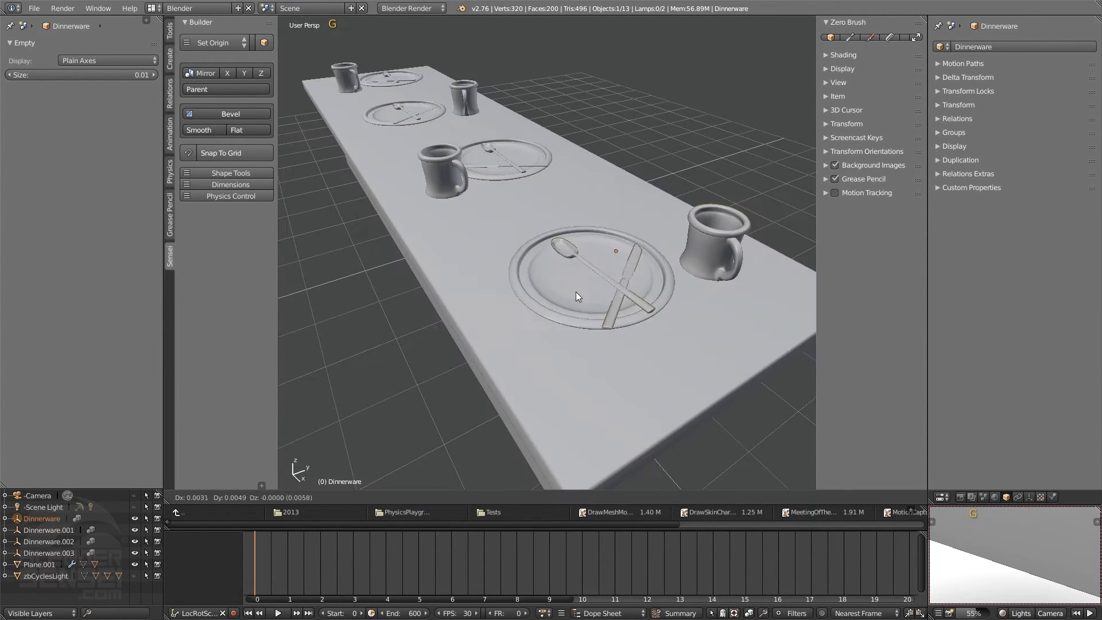
{"action": "right_click", "coordinate": [574, 288]}
{"action": "key", "text": "s"}
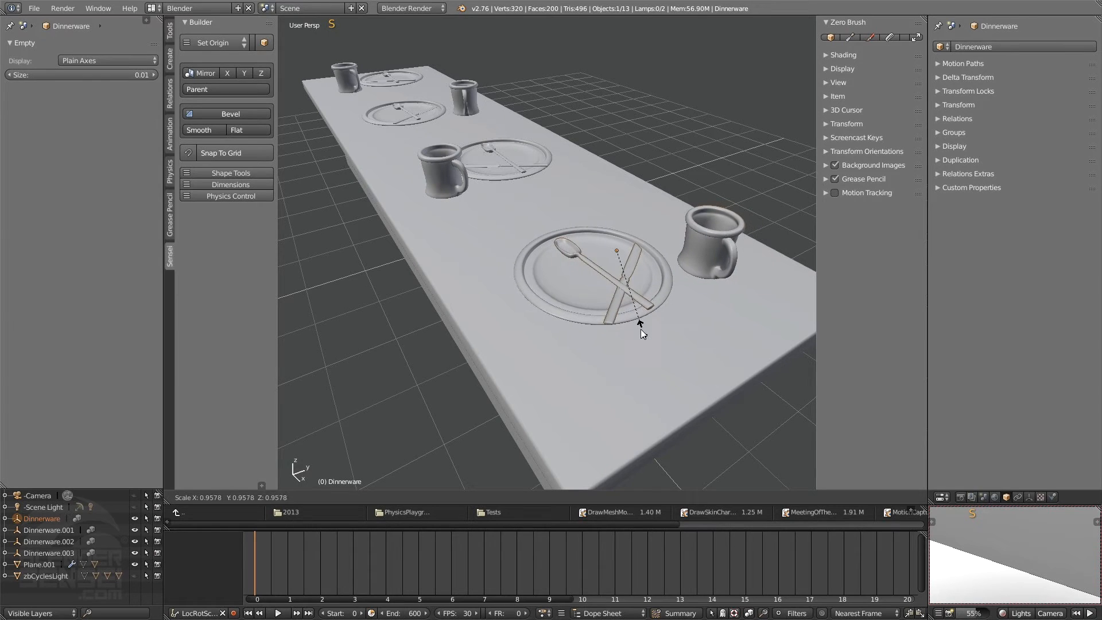
{"action": "left_click", "coordinate": [641, 329]}
{"action": "middle_click_drag", "start_coordinate": [639, 297], "coordinate": [636, 321], "text": "shift"}
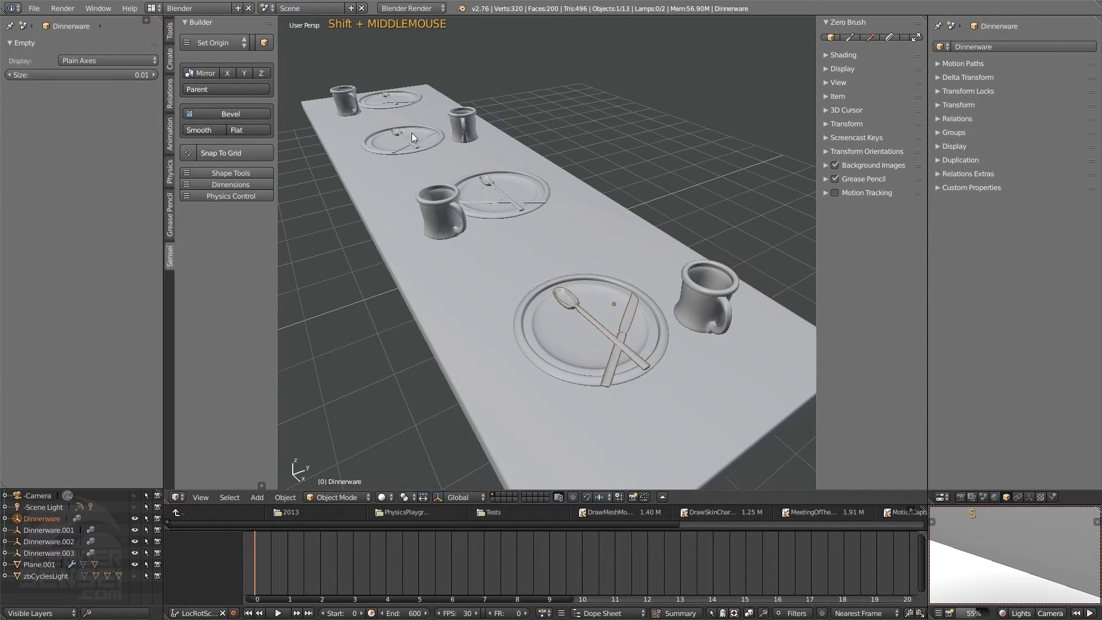
- Switch to the layer holding the original dinnerware and select the whole plate, mug, spoon and knife set
{"action": "middle_click_drag", "start_coordinate": [453, 216], "coordinate": [423, 250]}
{"action": "scroll", "coordinate": [467, 271], "scroll_direction": "down", "scroll_amount": 3}
{"action": "scroll", "coordinate": [466, 271], "scroll_direction": "down", "scroll_amount": 2}
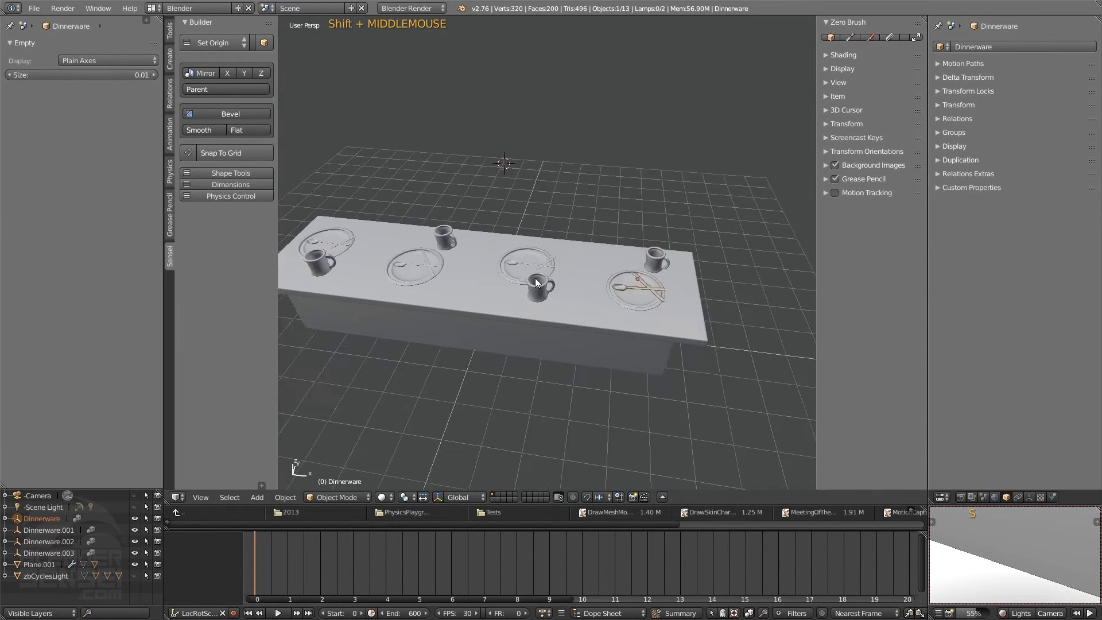
{"action": "middle_click_drag", "start_coordinate": [535, 278], "coordinate": [547, 358]}
{"action": "scroll", "coordinate": [562, 359], "scroll_direction": "up", "scroll_amount": 3}
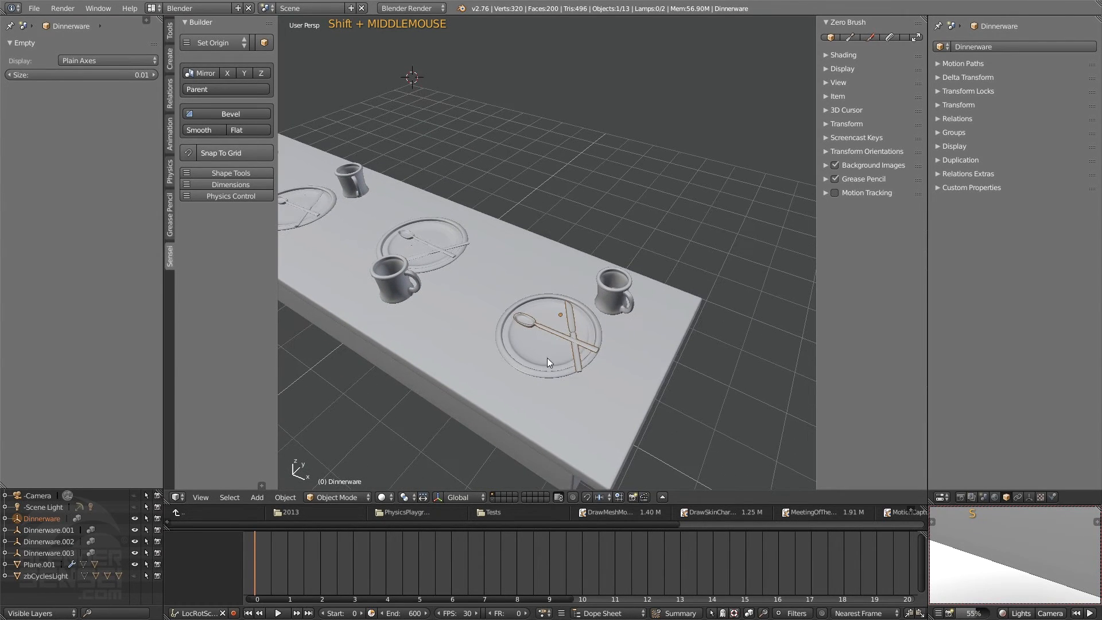
{"action": "left_click", "coordinate": [494, 499]}
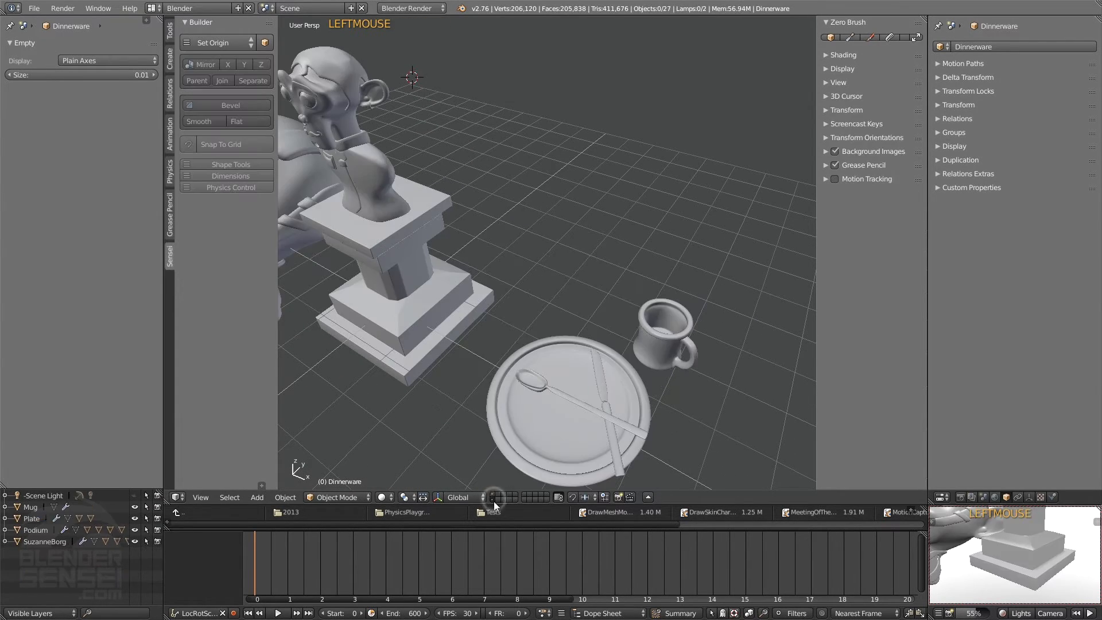
{"action": "scroll", "coordinate": [562, 383], "scroll_direction": "down", "scroll_amount": 6}
{"action": "scroll", "coordinate": [563, 384], "scroll_direction": "up", "scroll_amount": 4}
{"action": "left_click", "coordinate": [587, 370]}
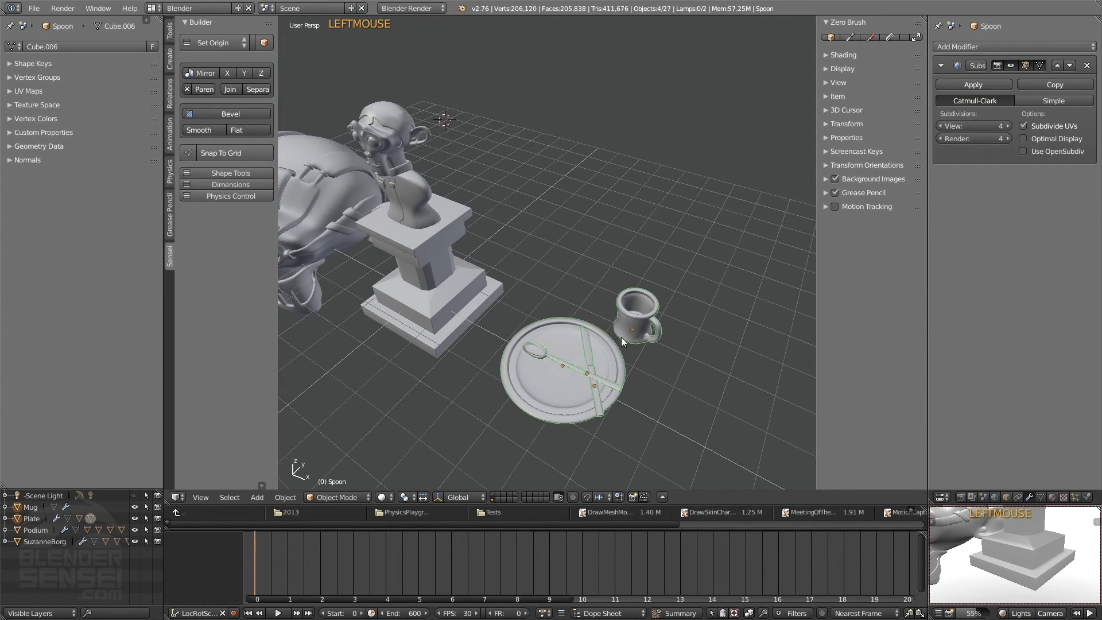
{"action": "mouse_move", "coordinate": [608, 347]}
{"action": "middle_mouse_down"}
{"action": "mouse_move", "coordinate": [563, 380]}
{"action": "mouse_move", "coordinate": [608, 358]}
{"action": "mouse_move", "coordinate": [596, 353]}
{"action": "middle_mouse_up"}
{"action": "scroll", "coordinate": [605, 343], "scroll_direction": "up", "scroll_amount": 2}
{"action": "scroll", "coordinate": [599, 353], "scroll_direction": "up", "scroll_amount": 4}
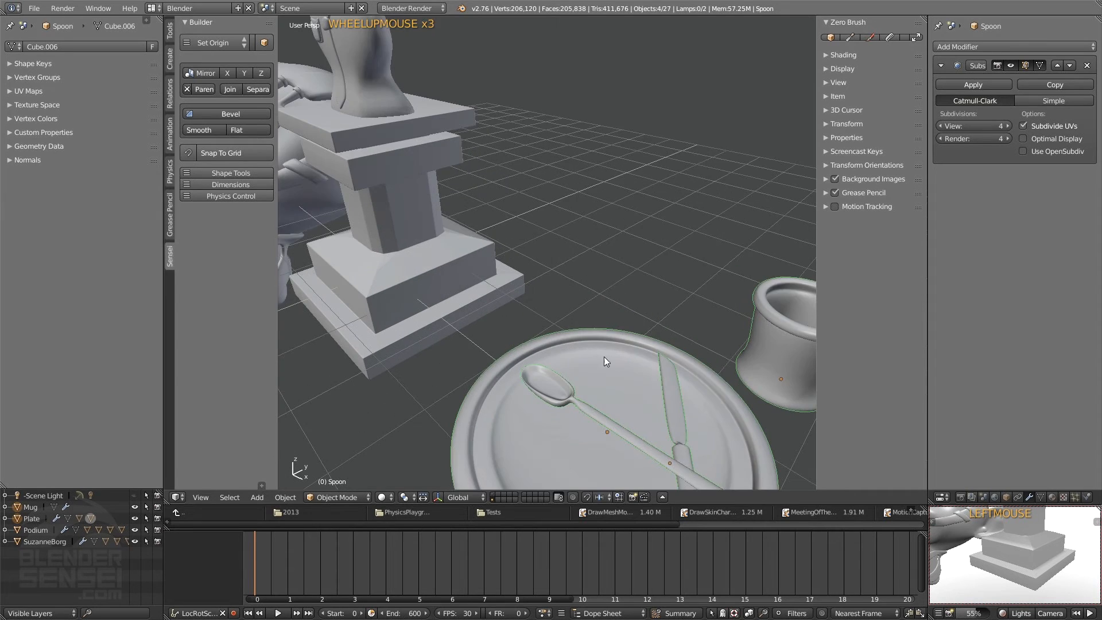
- Turn off the Select By Group option and select only the original spoon
{"action": "key", "text": "shift+a"}
{"action": "mouse_move", "coordinate": [588, 216]}
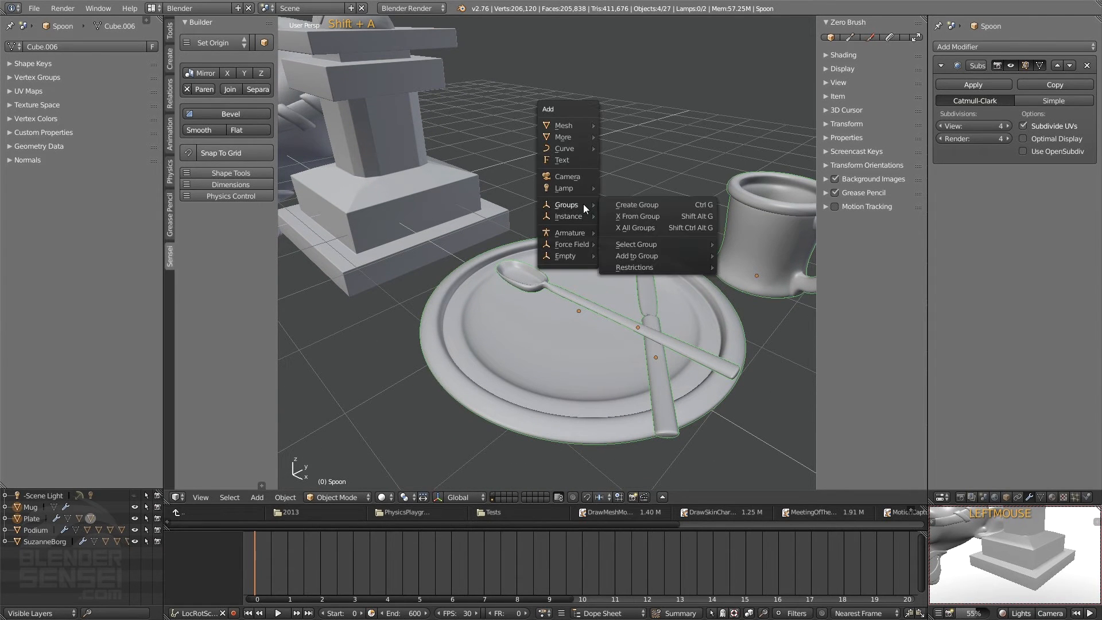
{"action": "mouse_move", "coordinate": [655, 245]}
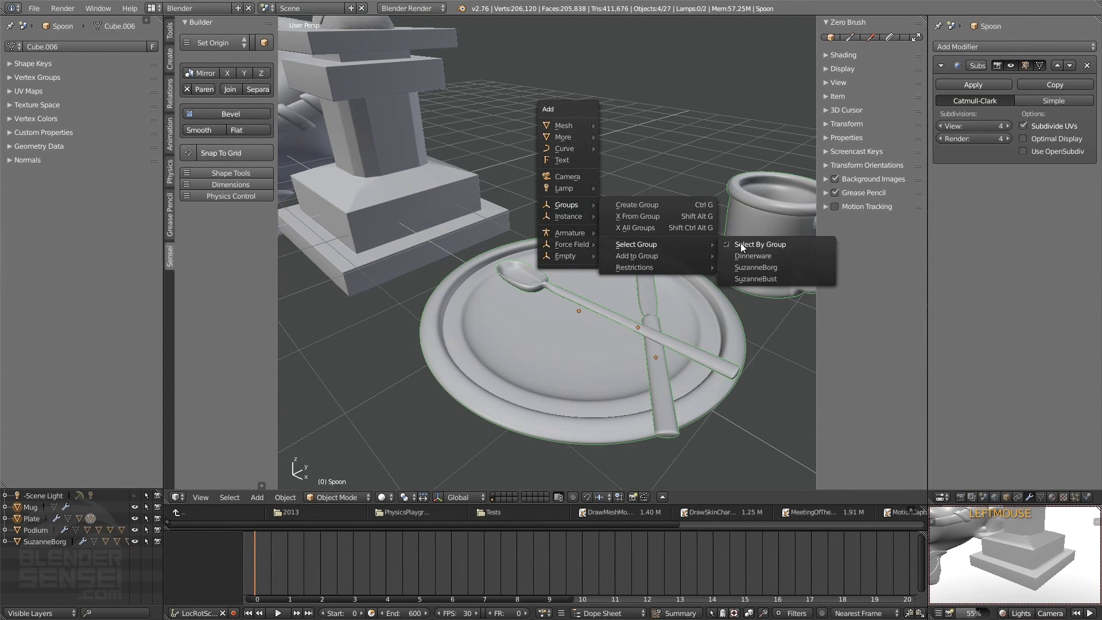
{"action": "left_click", "coordinate": [740, 246]}
{"action": "left_click", "coordinate": [634, 323]}
{"action": "middle_click_drag", "start_coordinate": [634, 323], "coordinate": [645, 349]}
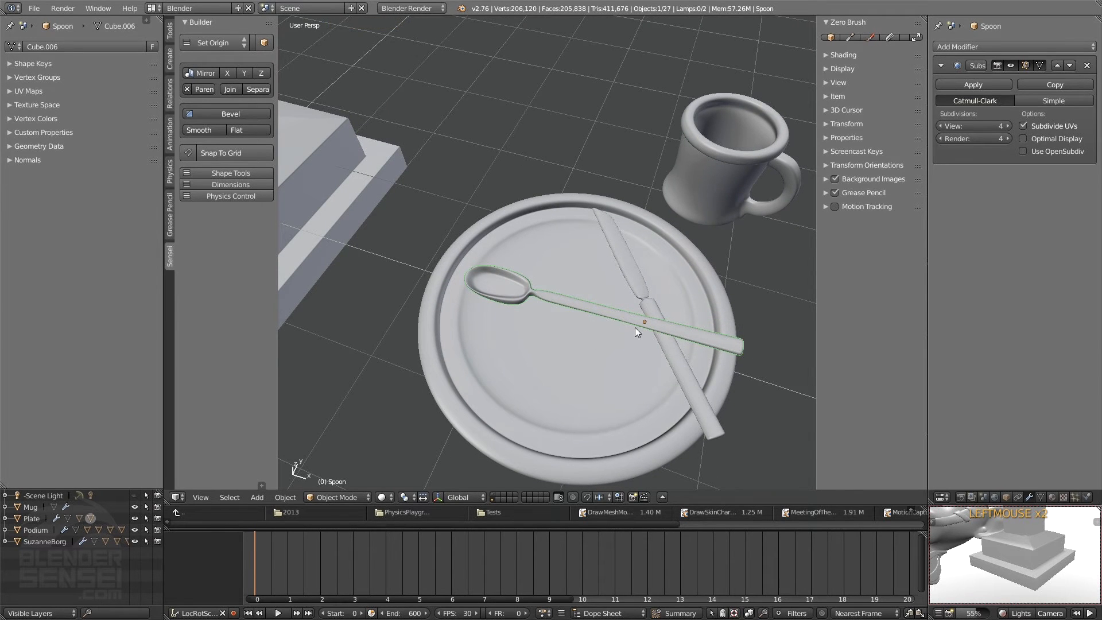
- In the orthographic top view, rotate the spoon and move it on the plate to lie roughly parallel beside the knife
{"action": "scroll", "coordinate": [631, 325], "scroll_direction": "down", "scroll_amount": 2}
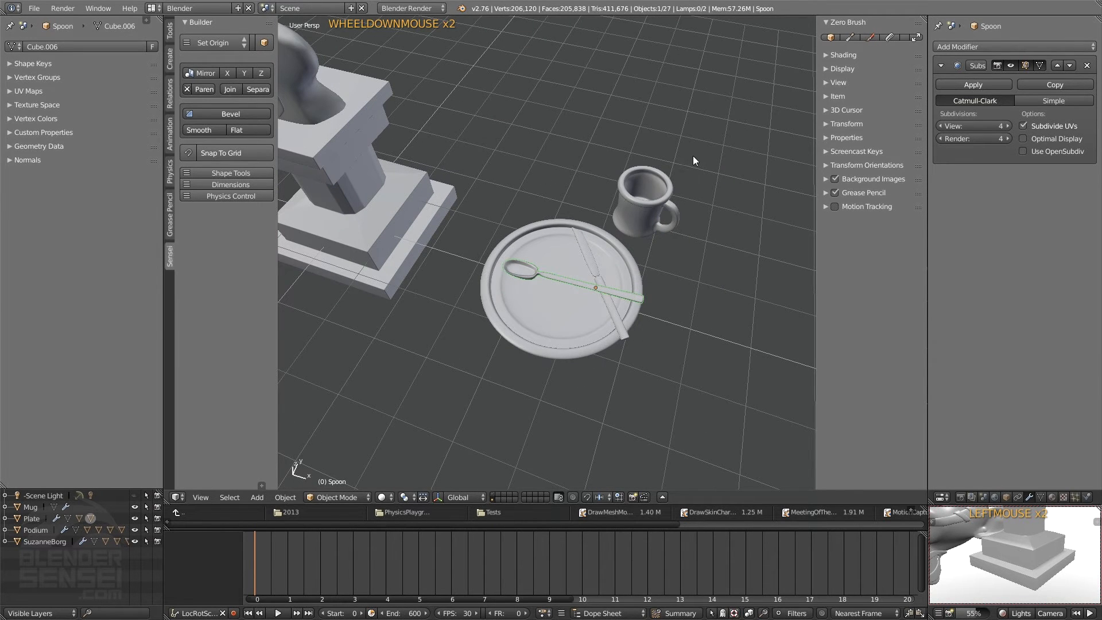
{"action": "middle_click_drag", "start_coordinate": [543, 323], "coordinate": [498, 334]}
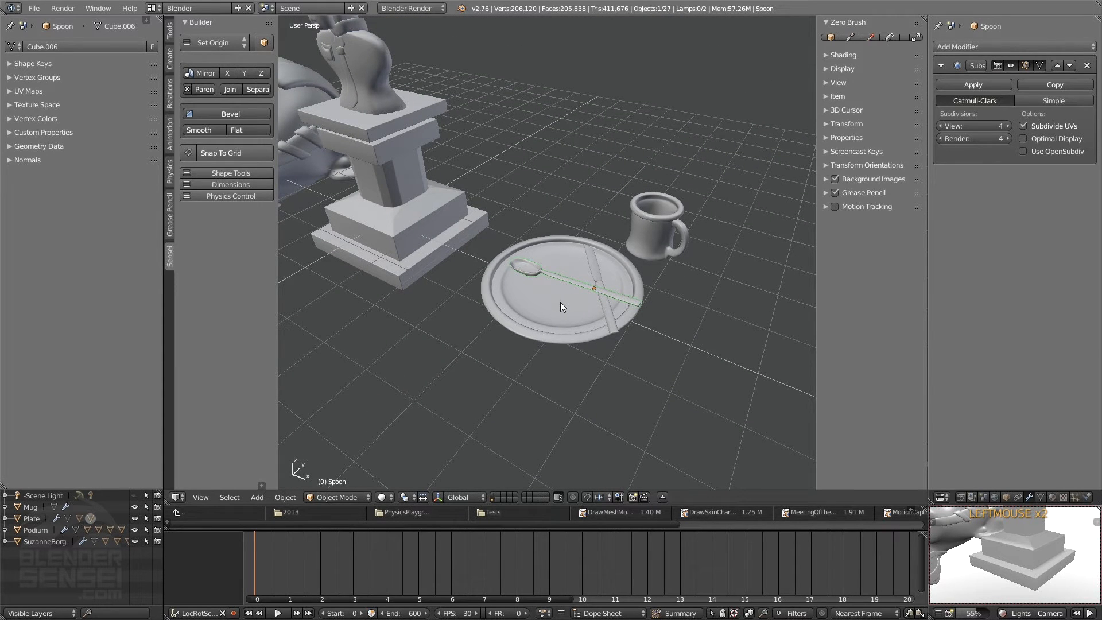
{"action": "middle_click_drag", "start_coordinate": [566, 298], "coordinate": [585, 328]}
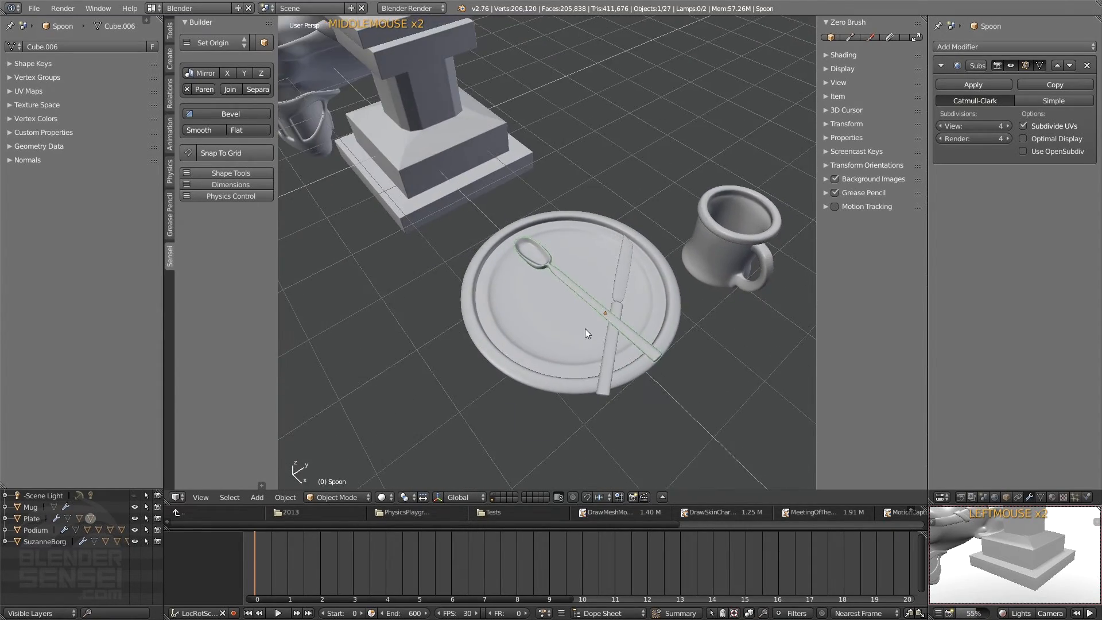
{"action": "key", "text": "7"}
{"action": "key", "text": "5"}
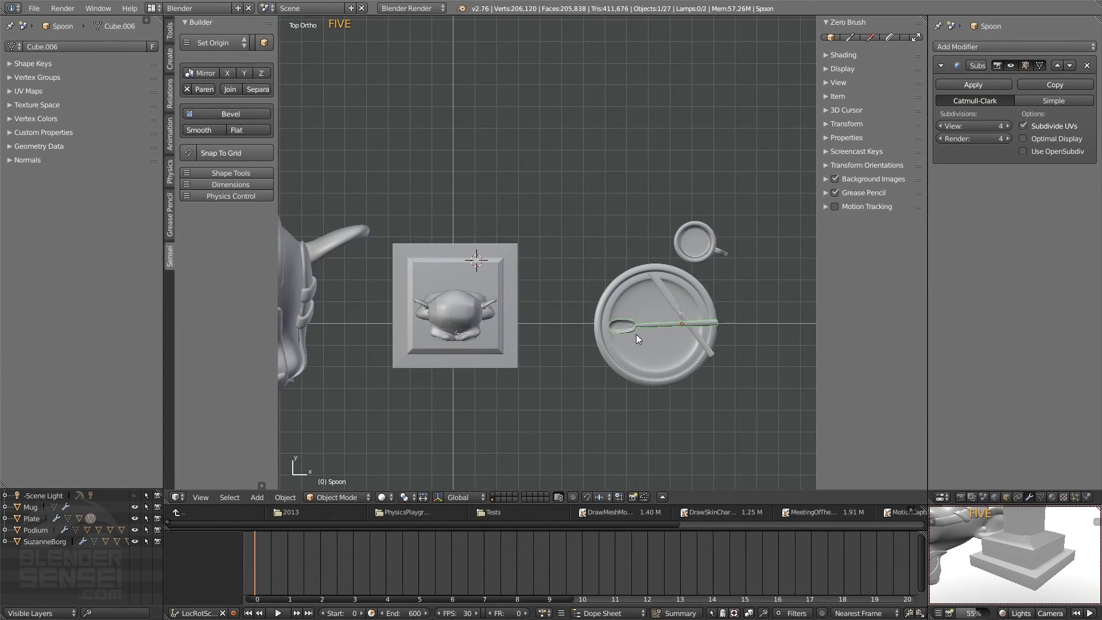
{"action": "scroll", "coordinate": [637, 334], "scroll_direction": "up", "scroll_amount": 2}
{"action": "middle_click_drag", "start_coordinate": [763, 406], "coordinate": [670, 373], "text": "shift"}
{"action": "key", "text": "r"}
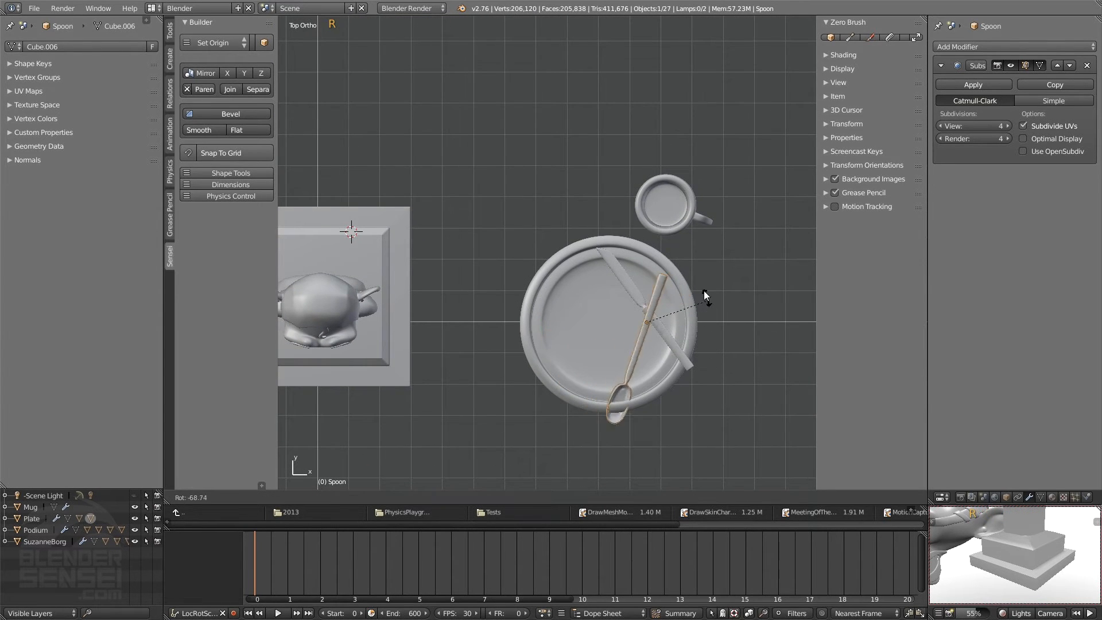
{"action": "left_click", "coordinate": [661, 281]}
{"action": "key", "text": "g"}
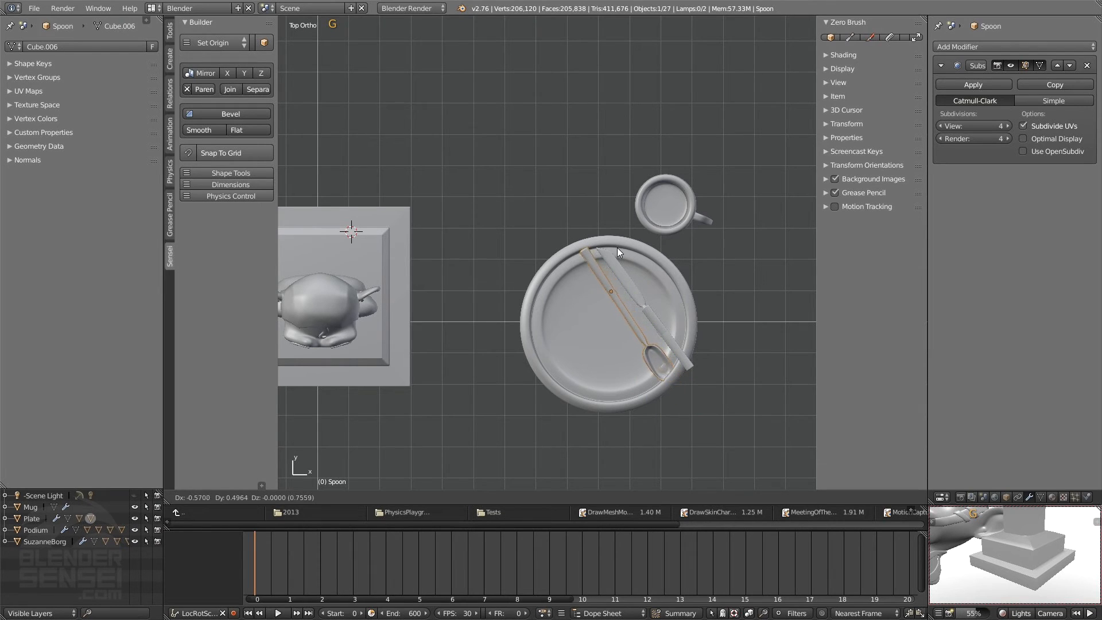
{"action": "left_click", "coordinate": [618, 247]}
- Tilt the spoon and adjust its height along Z so it rests on the plate beside the knife
{"action": "middle_click_drag", "start_coordinate": [573, 401], "coordinate": [700, 298]}
{"action": "key", "text": "r"}
{"action": "left_click", "coordinate": [726, 305]}
{"action": "key", "text": "r"}
{"action": "left_click", "coordinate": [703, 308]}
{"action": "key", "text": "g"}
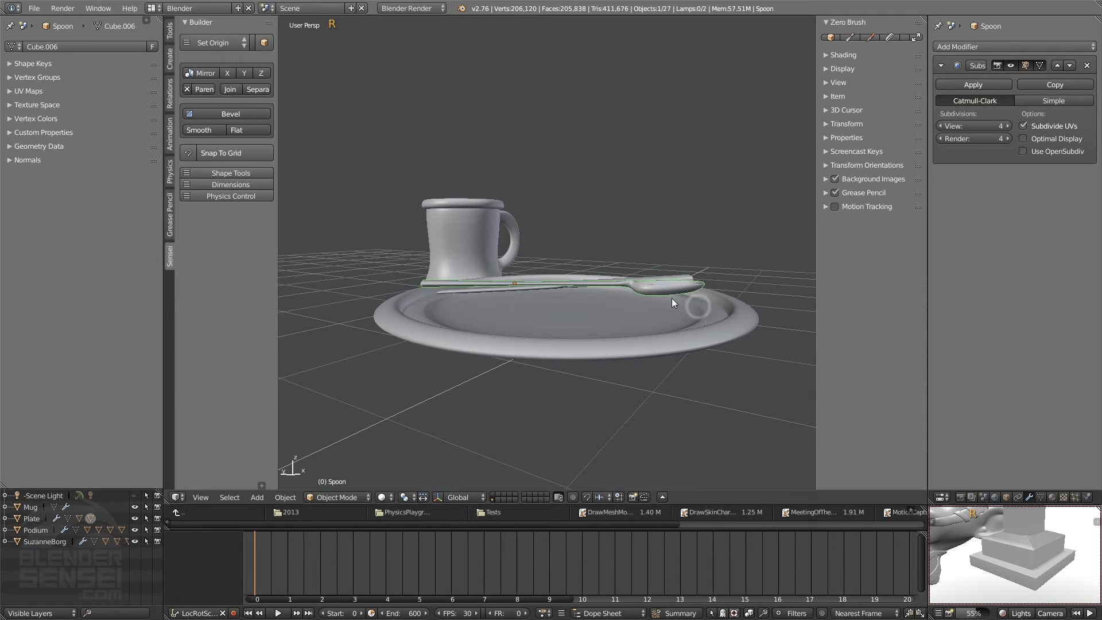
{"action": "key", "text": "z"}
{"action": "left_click", "coordinate": [672, 306]}
{"action": "key", "text": "r"}
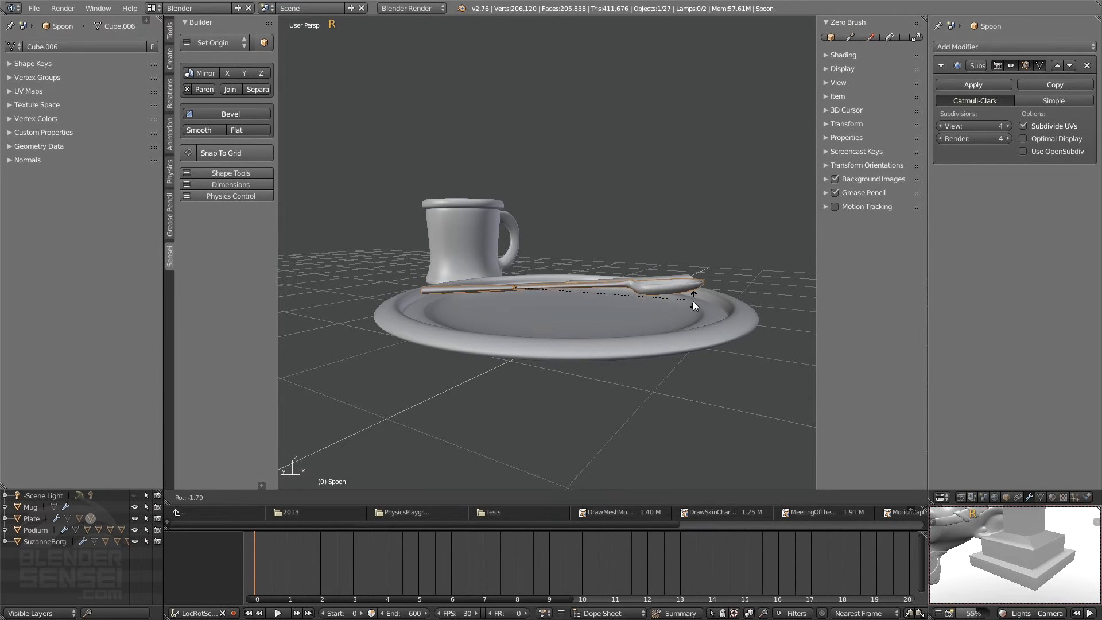
{"action": "left_click", "coordinate": [694, 302]}
- Show the table layer and examine the spoon's new placement in each Dinnerware instance
{"action": "middle_click_drag", "start_coordinate": [694, 302], "coordinate": [480, 487]}
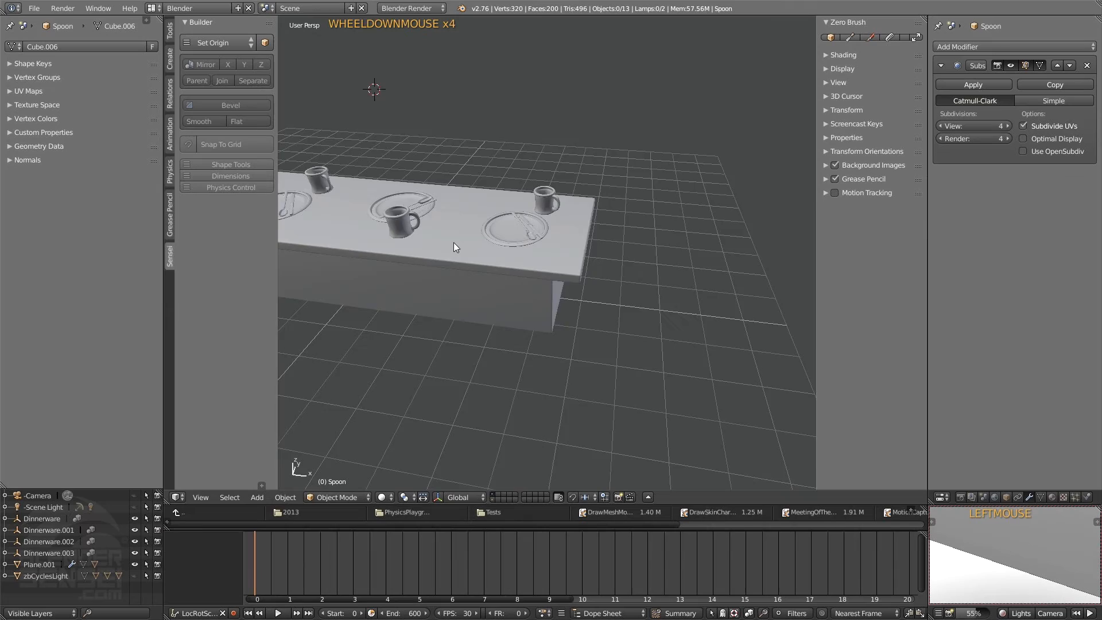
{"action": "scroll", "coordinate": [454, 247], "scroll_direction": "down", "scroll_amount": 2}
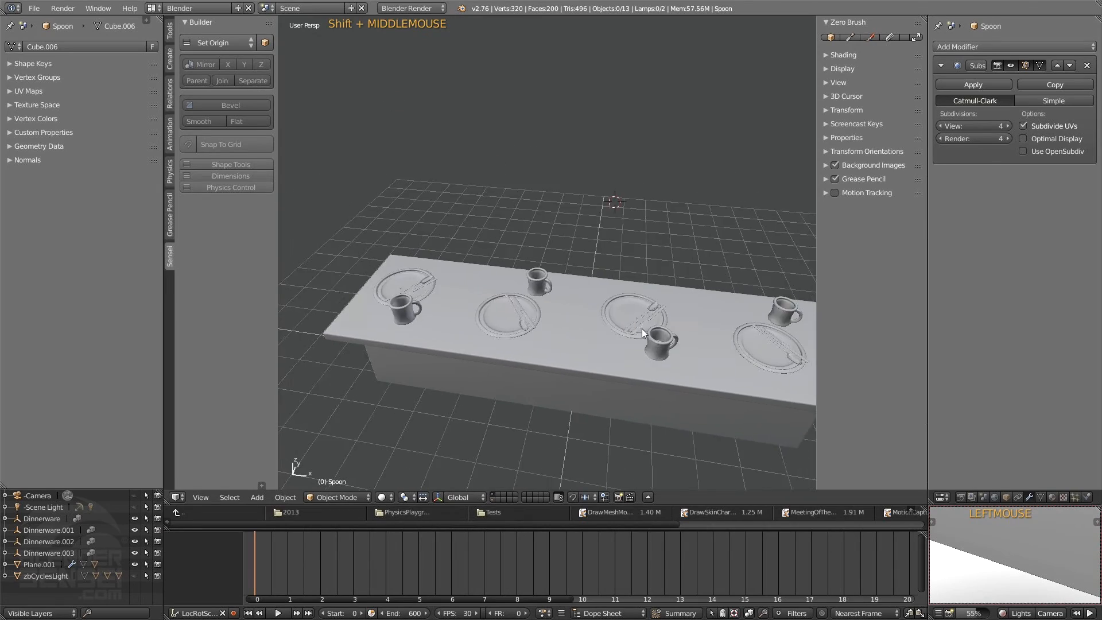
{"action": "scroll", "coordinate": [397, 347], "scroll_direction": "up", "scroll_amount": 2}
{"action": "middle_click_drag", "start_coordinate": [488, 361], "coordinate": [515, 232], "text": "shift"}
{"action": "scroll", "coordinate": [514, 233], "scroll_direction": "down", "scroll_amount": 3}
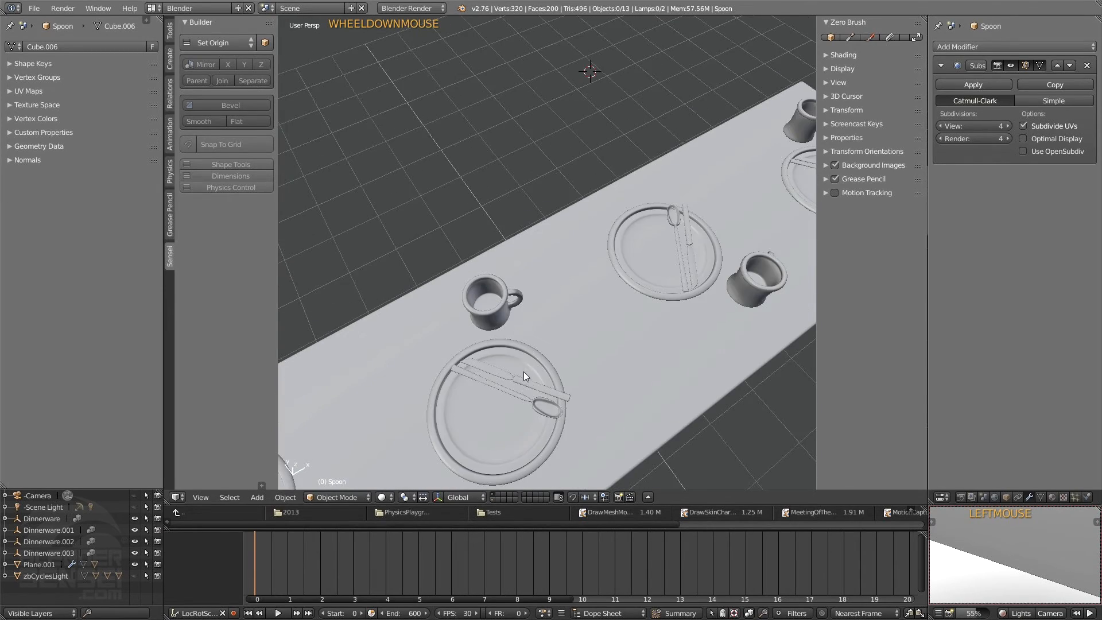
{"action": "middle_click_drag", "start_coordinate": [546, 360], "coordinate": [529, 288]}
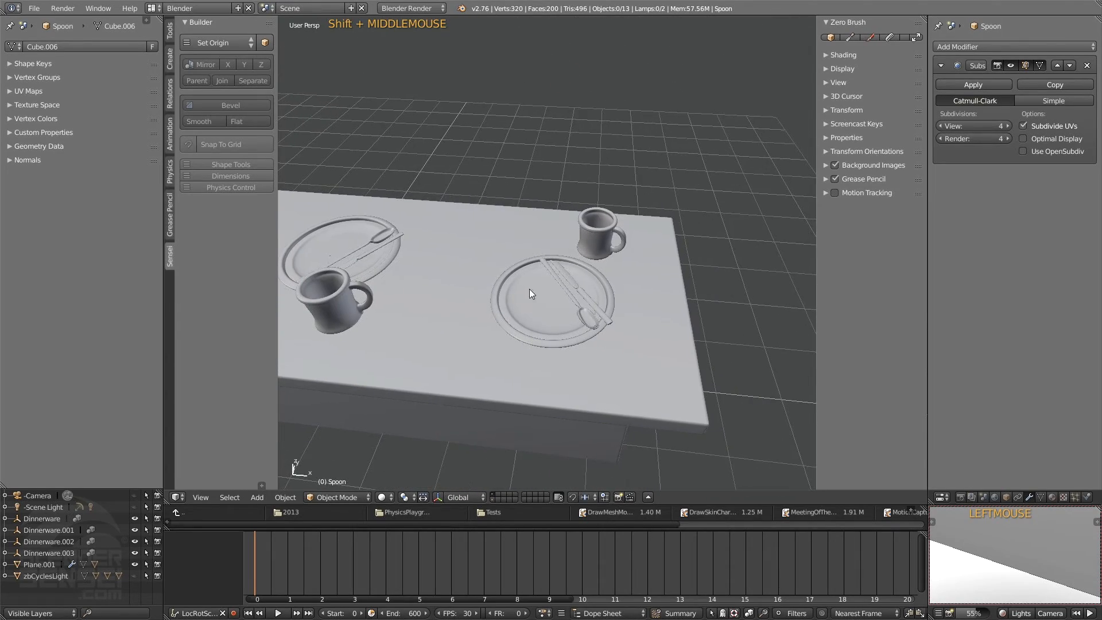
{"action": "middle_click_drag", "start_coordinate": [598, 256], "coordinate": [554, 314]}
{"action": "mouse_move", "coordinate": [667, 318]}
{"action": "middle_mouse_down"}
{"action": "mouse_move", "coordinate": [622, 323]}
{"action": "mouse_move", "coordinate": [698, 318]}
{"action": "mouse_move", "coordinate": [669, 329]}
{"action": "middle_mouse_up"}
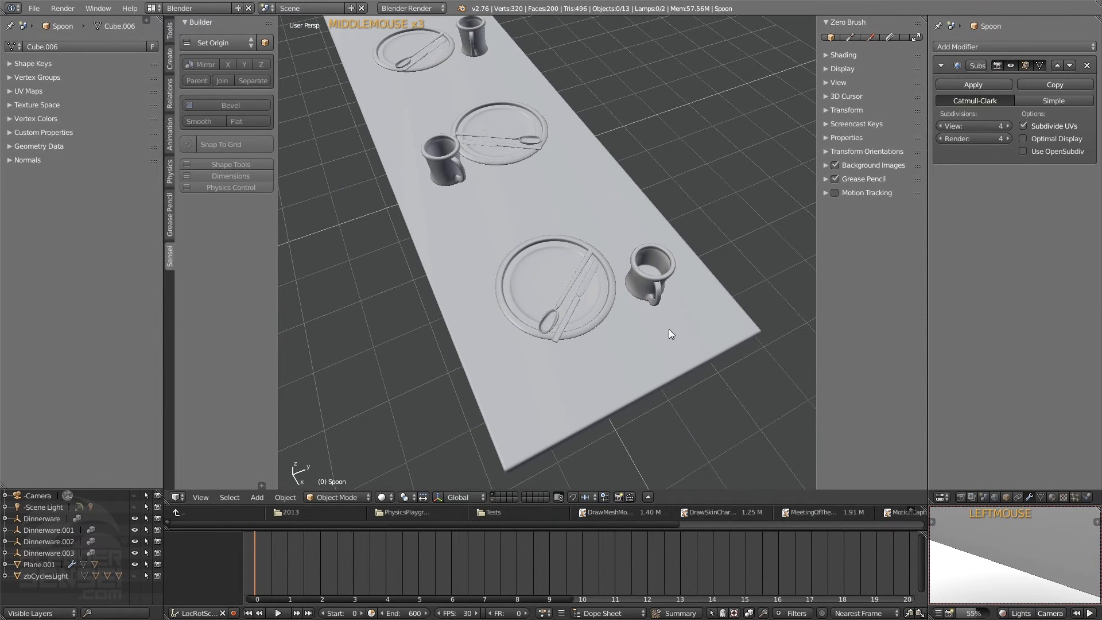
- Rotate the original mug in top view so its handle points away from the plate, and check the instances on the table layer
{"action": "left_click", "coordinate": [492, 500]}
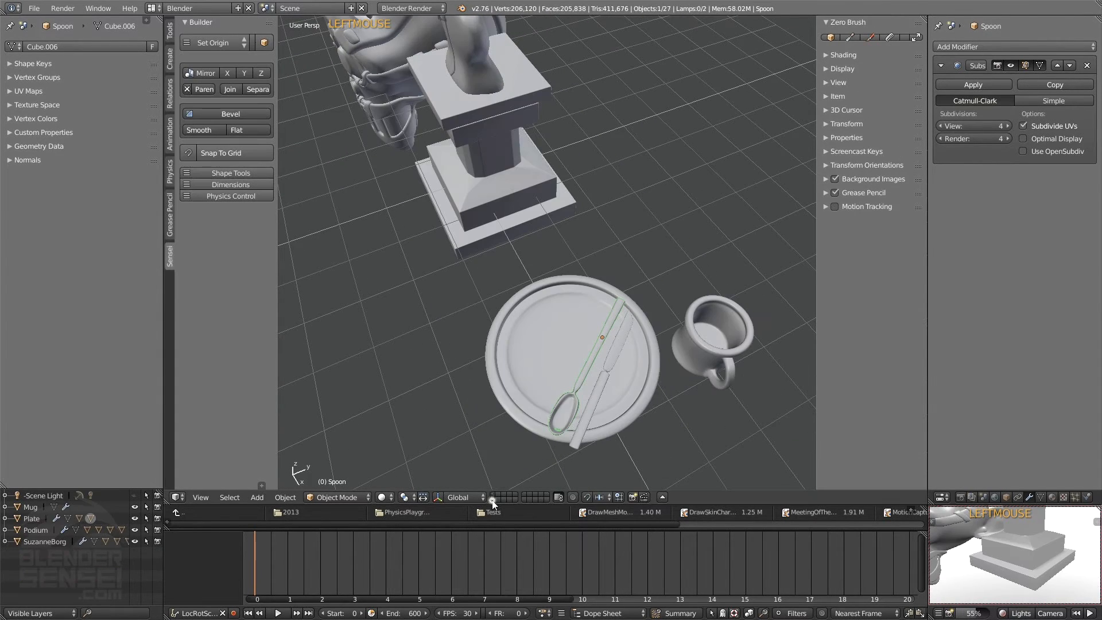
{"action": "left_click", "coordinate": [709, 342]}
{"action": "middle_click_drag", "start_coordinate": [703, 374], "coordinate": [588, 365], "text": "shift"}
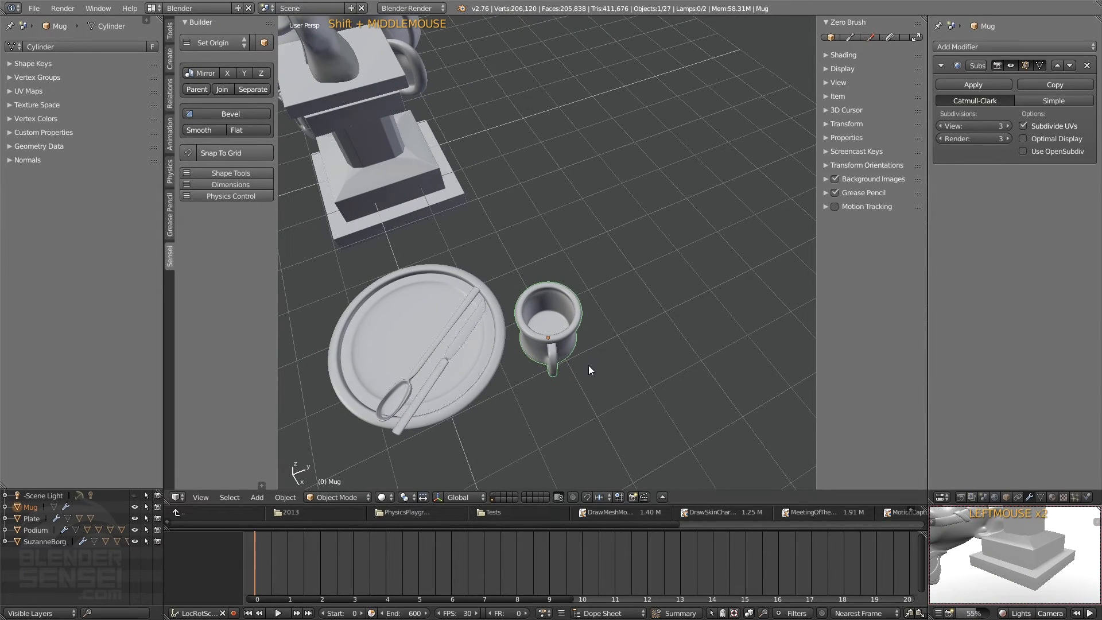
{"action": "key", "text": "7"}
{"action": "key", "text": "5"}
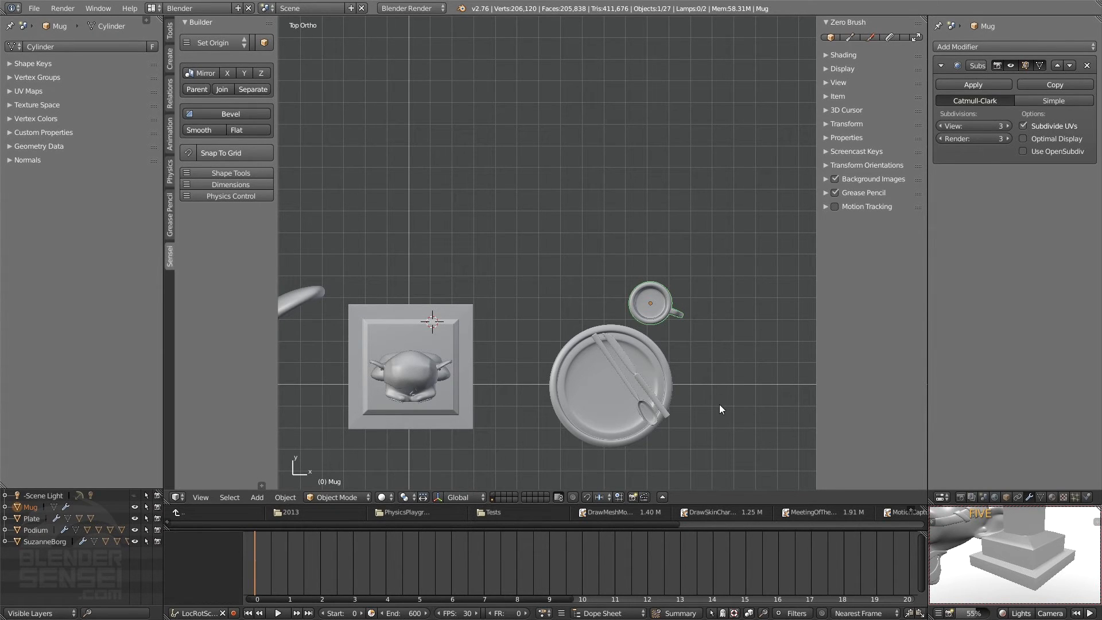
{"action": "key", "text": "r"}
{"action": "left_click", "coordinate": [697, 238]}
{"action": "middle_click_drag", "start_coordinate": [698, 267], "coordinate": [604, 281]}
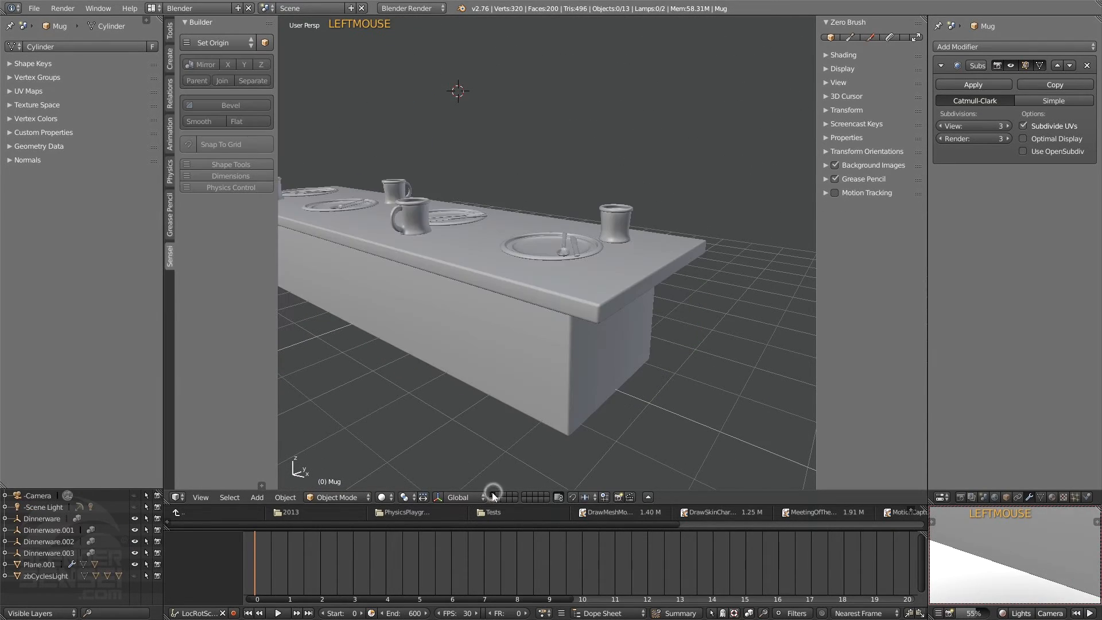
{"action": "middle_click_drag", "start_coordinate": [492, 488], "coordinate": [583, 224]}
{"action": "middle_click_drag", "start_coordinate": [523, 304], "coordinate": [504, 61], "text": "shift"}
{"action": "scroll", "coordinate": [530, 210], "scroll_direction": "up", "scroll_amount": 3}
{"action": "middle_click_drag", "start_coordinate": [530, 210], "coordinate": [672, 222], "text": "shift"}
- Return to the layer with the original dinnerware and give the original mug the Ceramic White material from the Material Library
{"action": "left_click", "coordinate": [493, 497]}
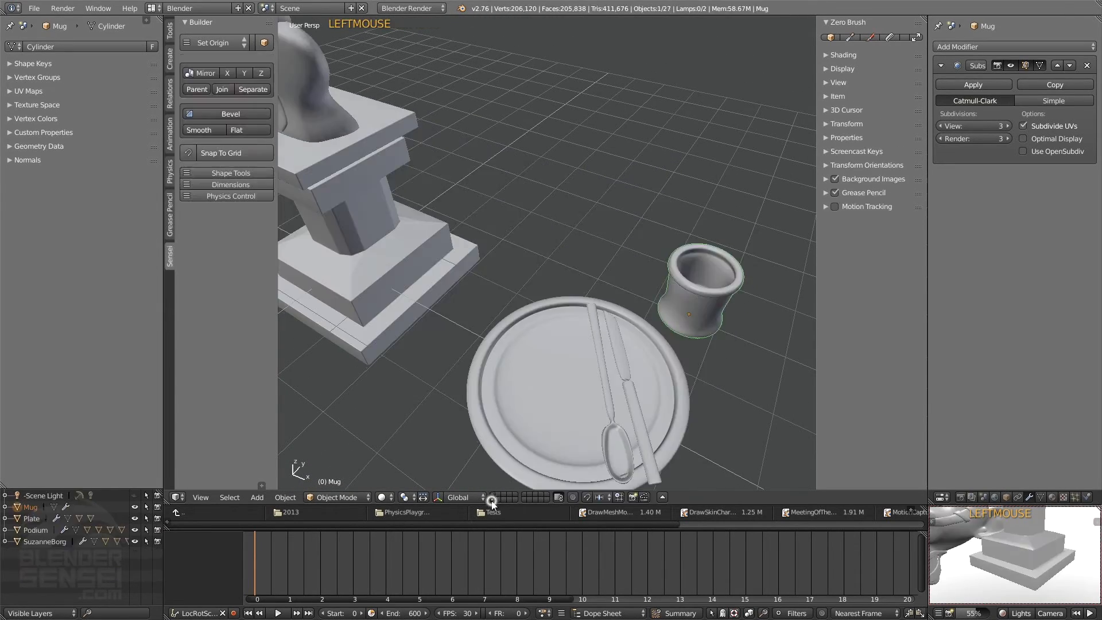
{"action": "middle_click_drag", "start_coordinate": [649, 360], "coordinate": [640, 346], "text": "shift"}
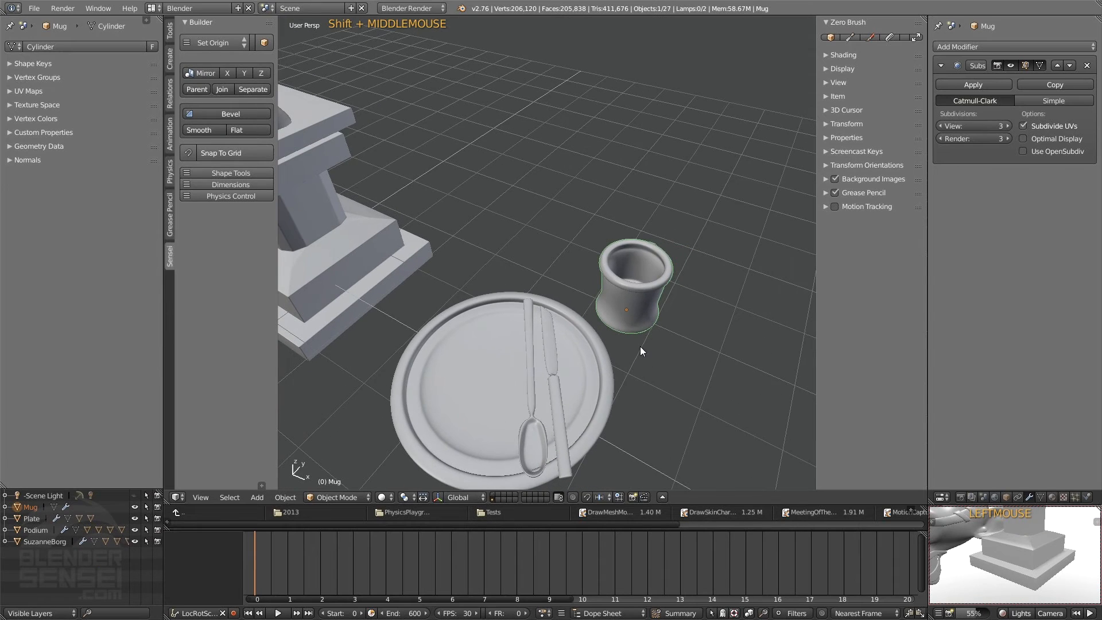
{"action": "left_click", "coordinate": [1053, 498]}
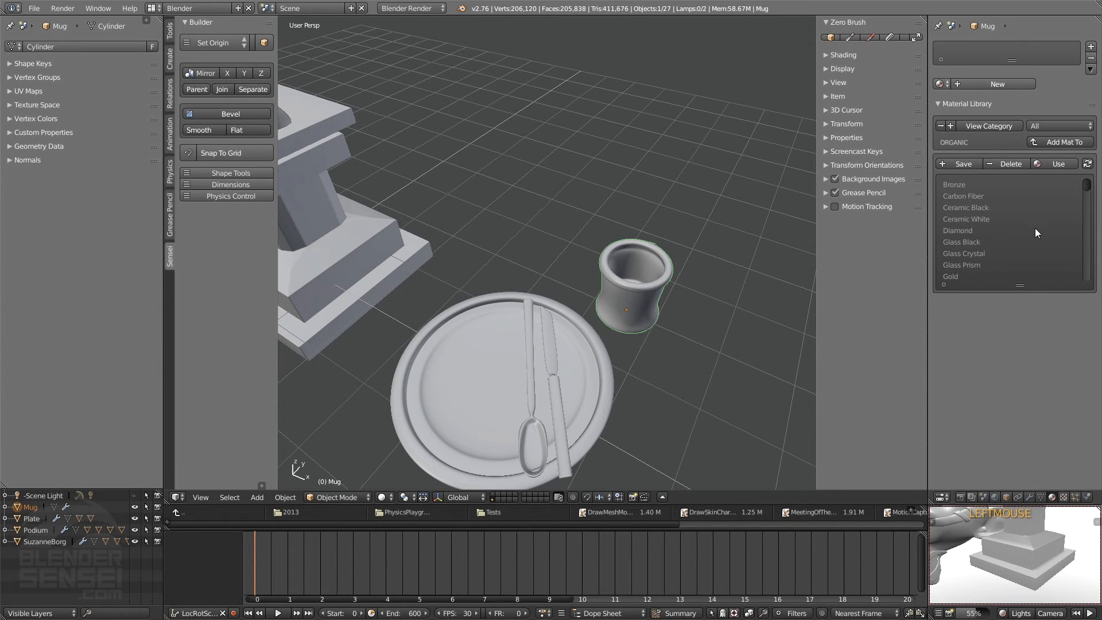
{"action": "scroll", "coordinate": [1030, 225], "scroll_direction": "down", "scroll_amount": 6}
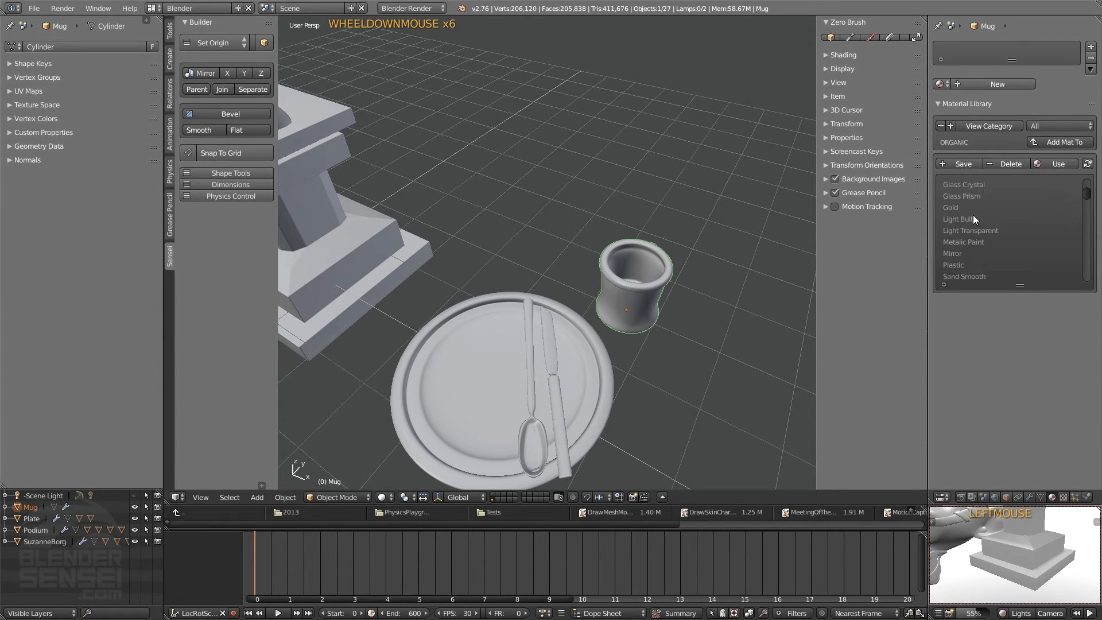
{"action": "scroll", "coordinate": [973, 207], "scroll_direction": "down", "scroll_amount": 7}
{"action": "scroll", "coordinate": [1051, 209], "scroll_direction": "up", "scroll_amount": 2}
{"action": "scroll", "coordinate": [993, 227], "scroll_direction": "down", "scroll_amount": 2}
{"action": "scroll", "coordinate": [956, 264], "scroll_direction": "up", "scroll_amount": 14}
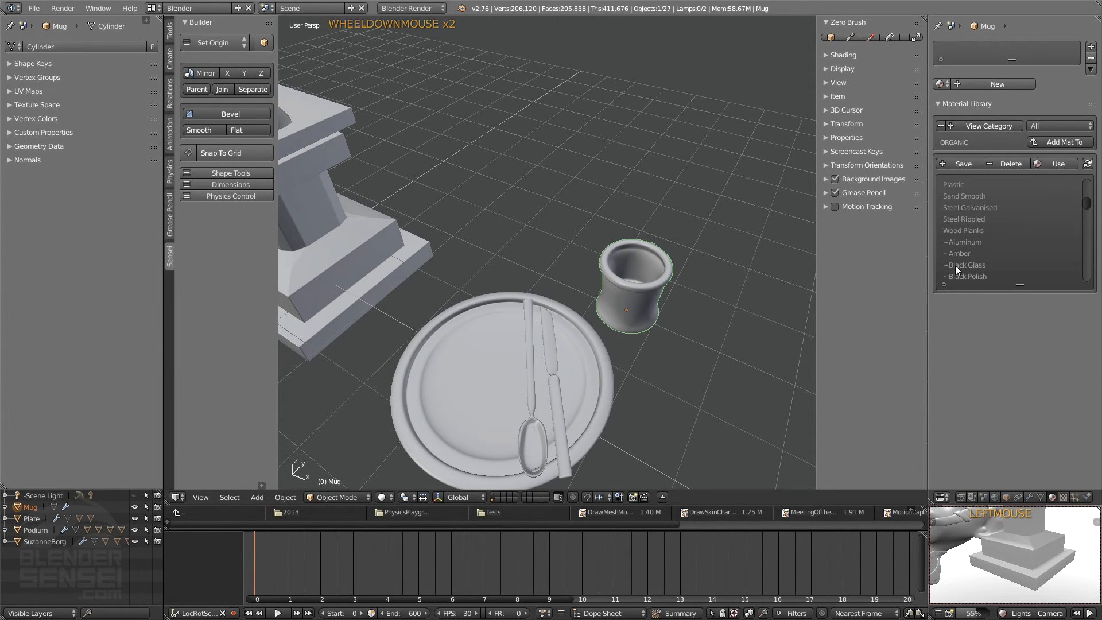
{"action": "left_click", "coordinate": [986, 219]}
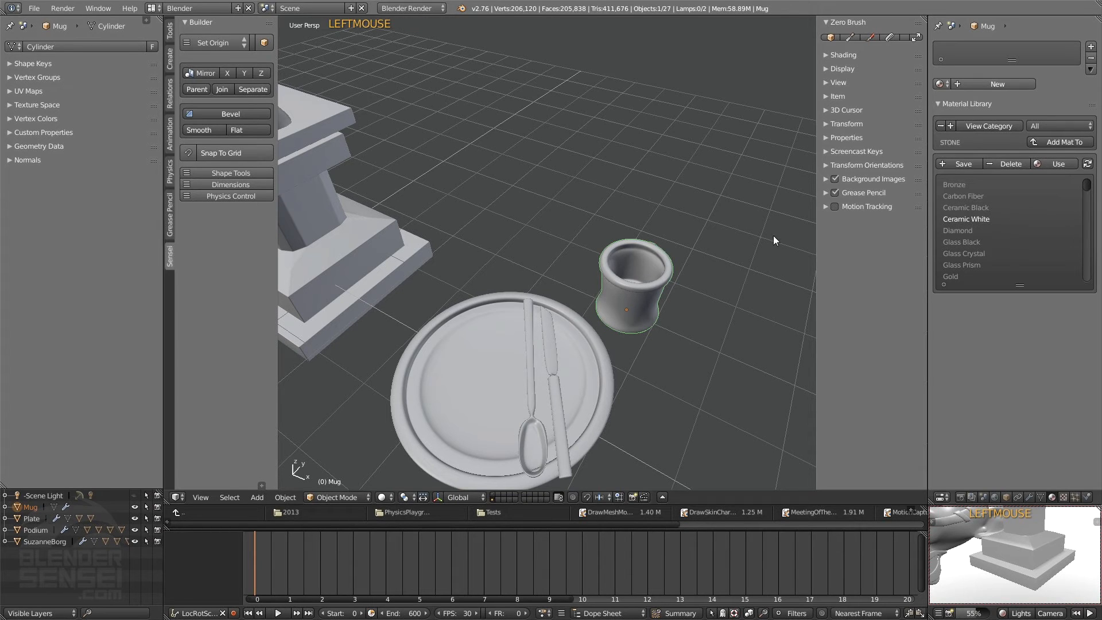
{"action": "left_click", "coordinate": [1062, 168]}
- Show the table layer and examine the material on the mug of each Dinnerware instance
{"action": "middle_click_drag", "start_coordinate": [623, 366], "coordinate": [695, 345], "text": "shift"}
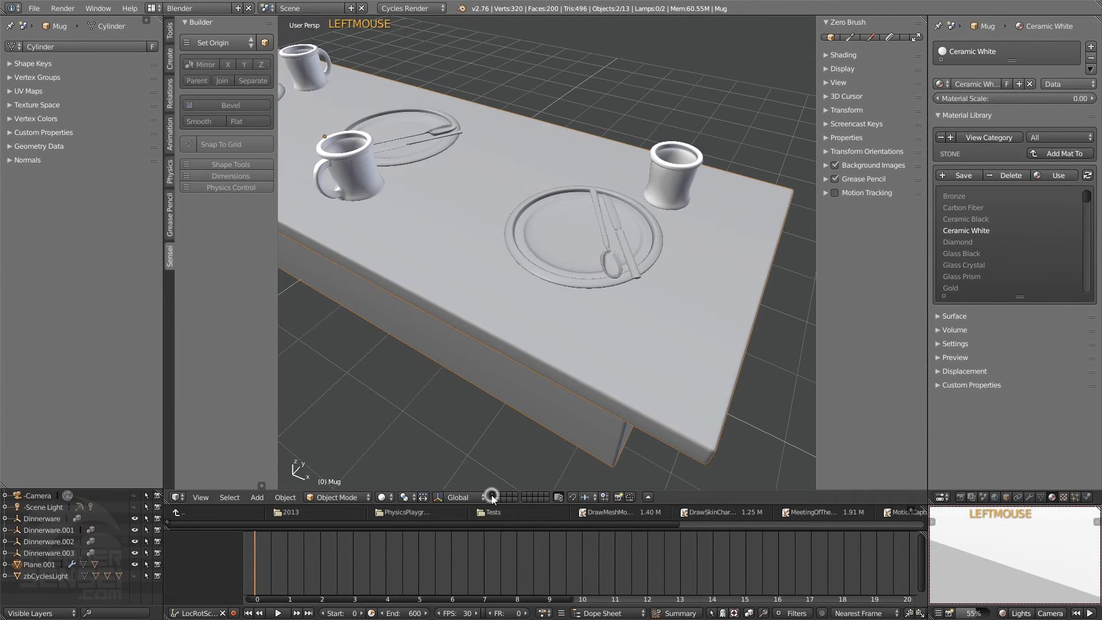
{"action": "scroll", "coordinate": [534, 309], "scroll_direction": "down", "scroll_amount": 2}
{"action": "middle_click_drag", "start_coordinate": [534, 287], "coordinate": [740, 290], "text": "shift"}
{"action": "scroll", "coordinate": [770, 261], "scroll_direction": "up", "scroll_amount": 3}
{"action": "middle_click_drag", "start_coordinate": [774, 257], "coordinate": [543, 255], "text": "shift"}
{"action": "scroll", "coordinate": [1017, 542], "scroll_direction": "down", "scroll_amount": 3}
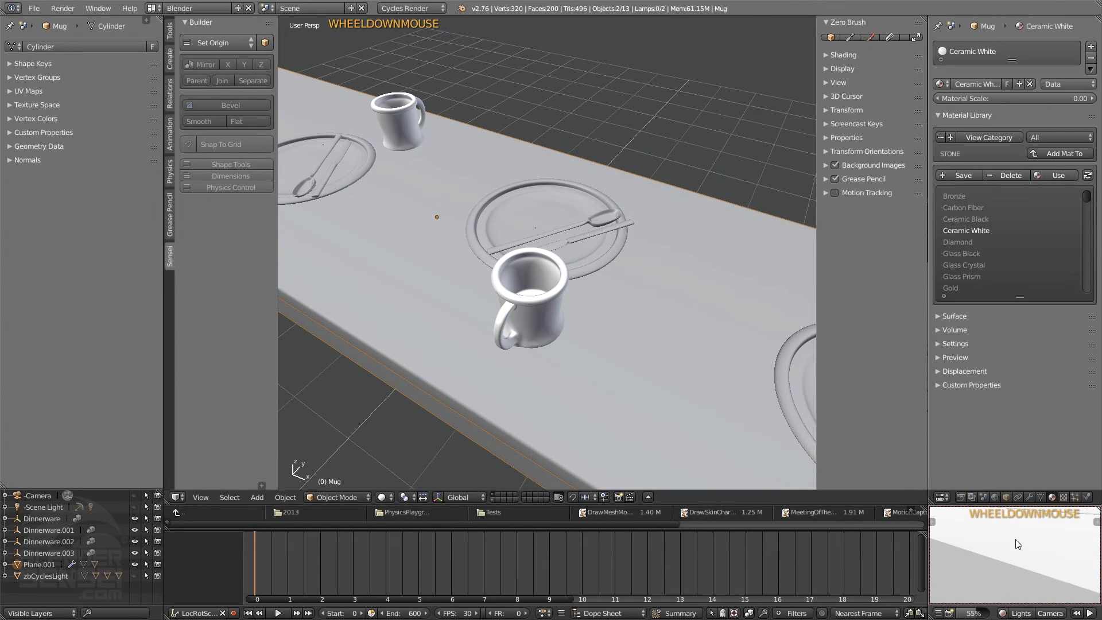
- Frame a table mug in the small preview view and inspect it with rendered shading
{"action": "middle_click_drag", "start_coordinate": [1017, 543], "coordinate": [1050, 563], "text": "shift"}
{"action": "scroll", "coordinate": [1017, 558], "scroll_direction": "up", "scroll_amount": 2}
{"action": "scroll", "coordinate": [1016, 559], "scroll_direction": "up", "scroll_amount": 2}
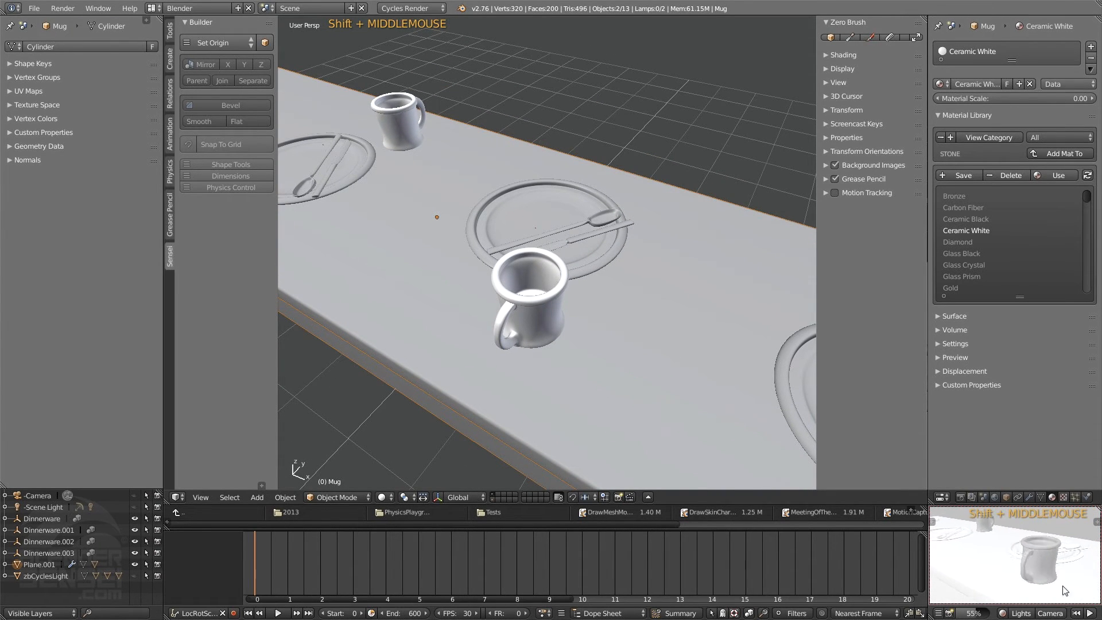
{"action": "left_click", "coordinate": [1002, 614]}
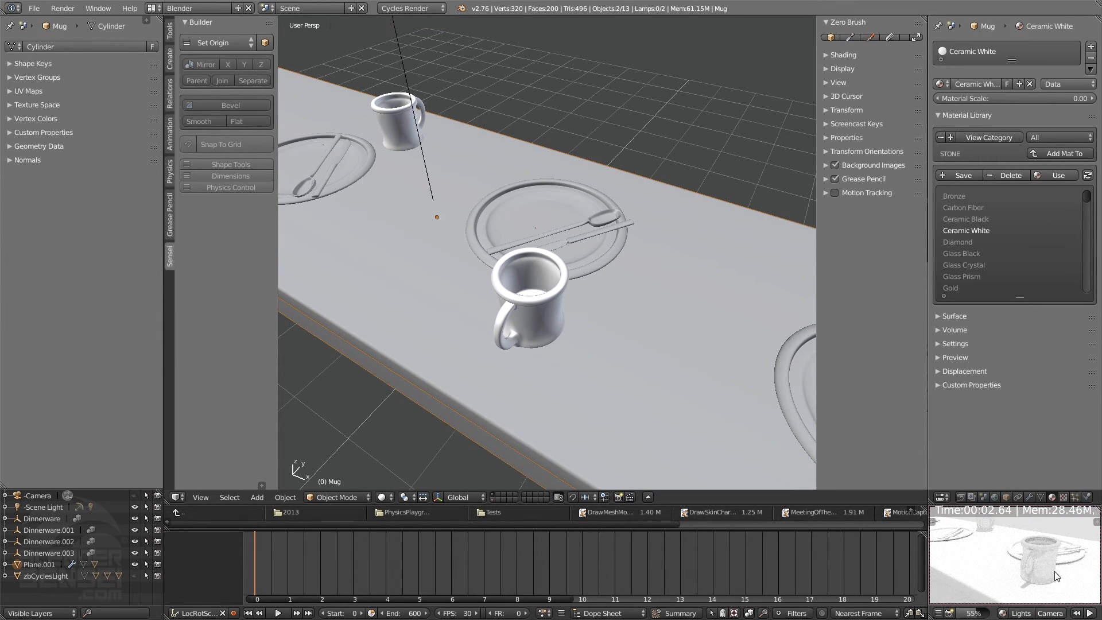
{"action": "middle_click_drag", "start_coordinate": [1055, 571], "coordinate": [1006, 562]}
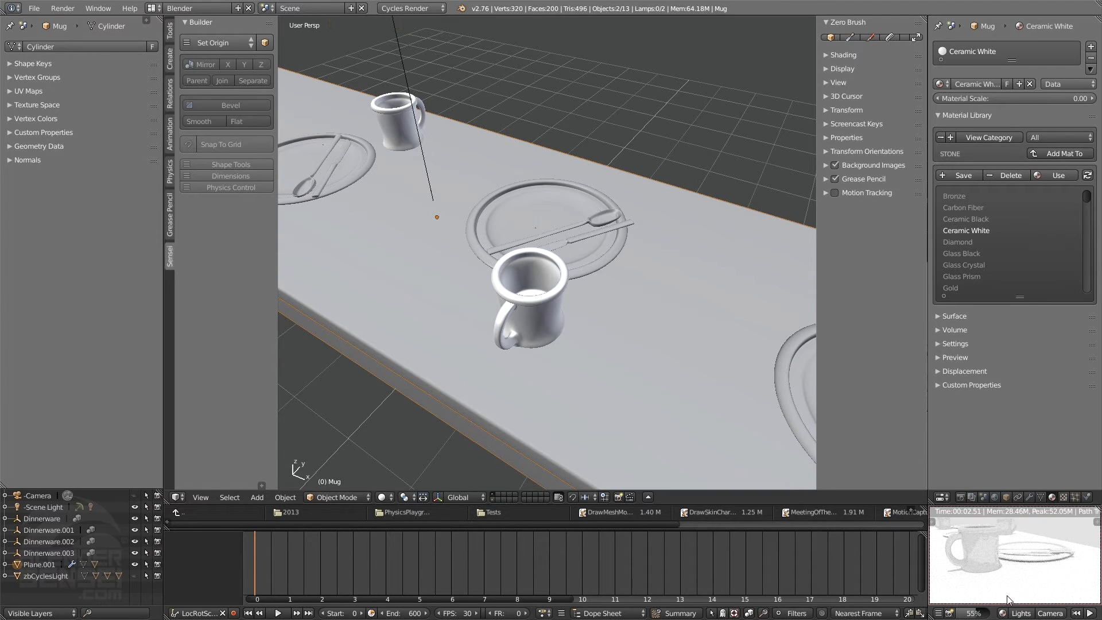
- Enable Quick Lights in the lighting options, inspect the rendered mugs in the preview, and leave rendered shading
{"action": "left_click", "coordinate": [1003, 613]}
{"action": "left_click", "coordinate": [1024, 614]}
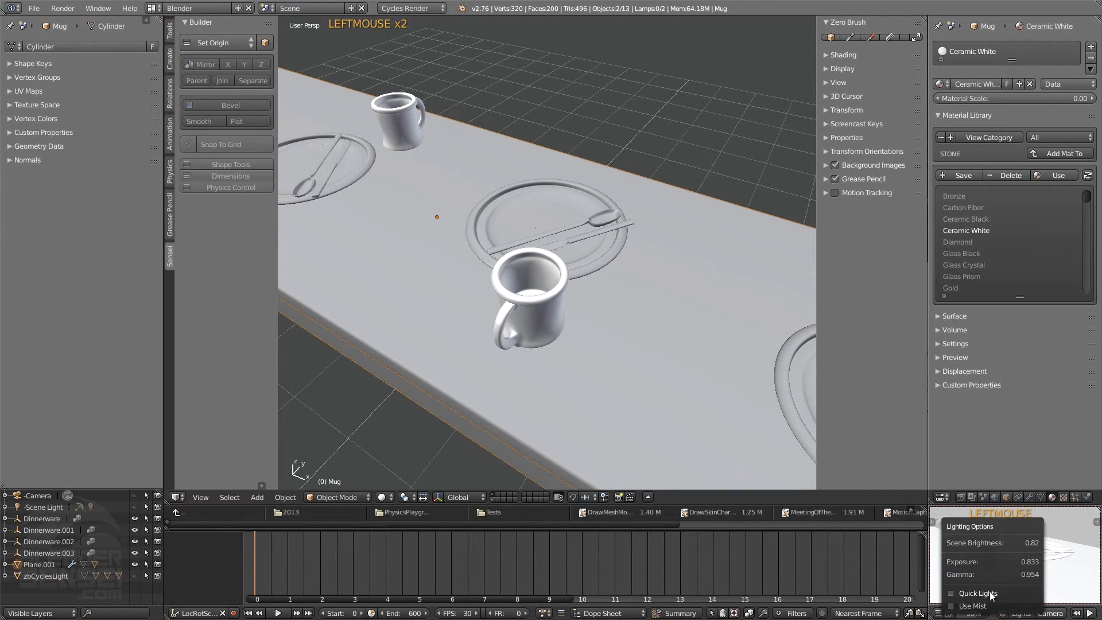
{"action": "left_click", "coordinate": [1006, 614]}
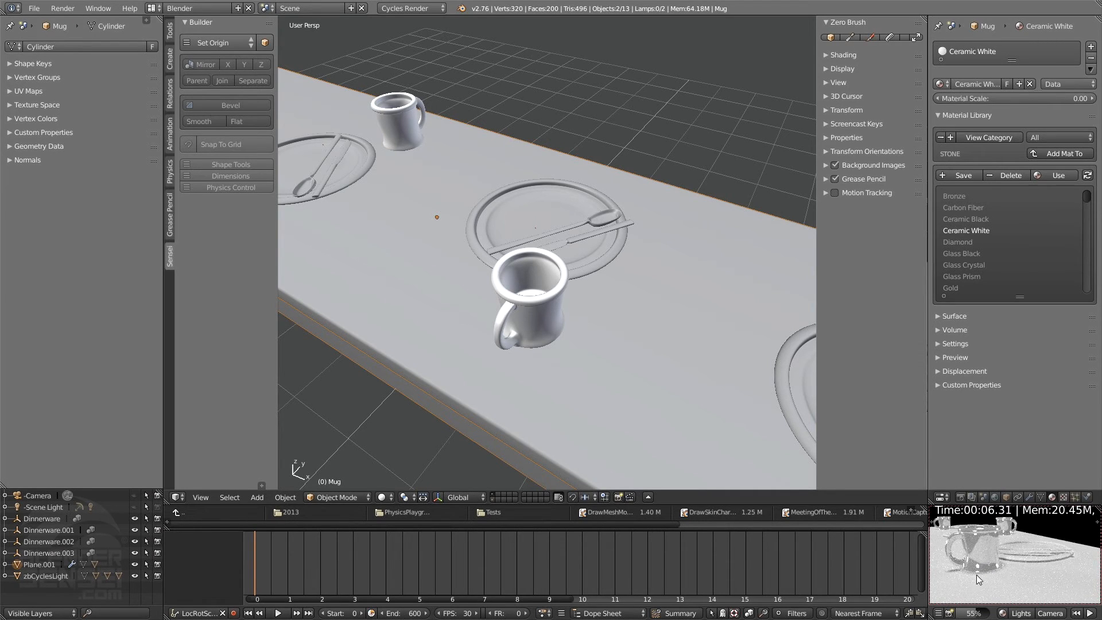
{"action": "middle_click_drag", "start_coordinate": [977, 575], "coordinate": [1012, 616], "text": "shift"}
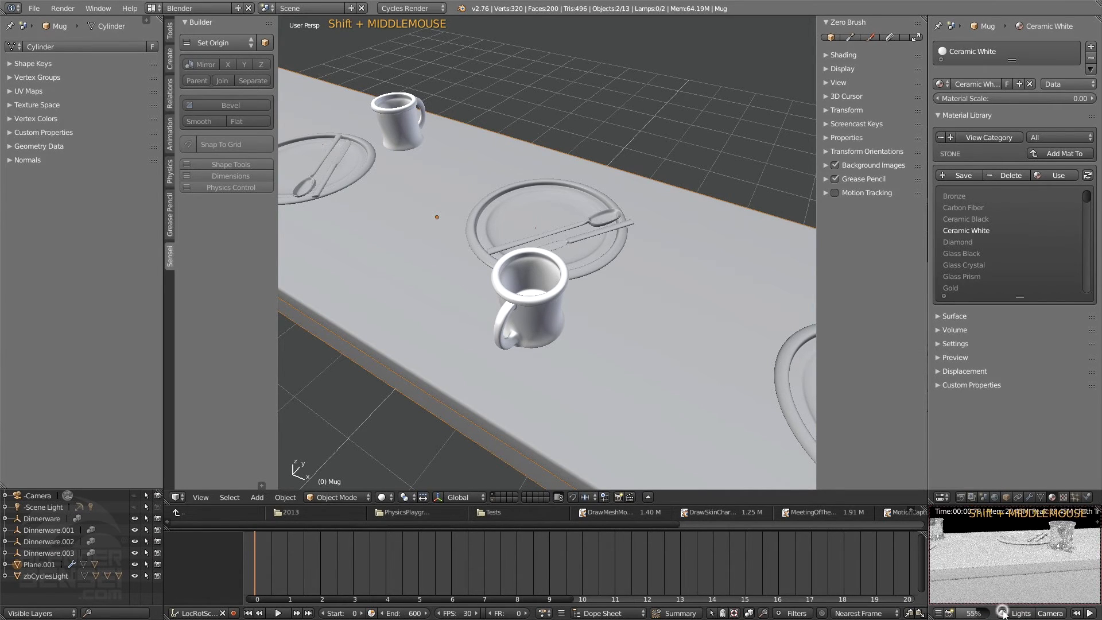
{"action": "left_click", "coordinate": [1008, 613]}
- Return to the original dinnerware's layer and assign the existing Ceramic White material to the plate
{"action": "scroll", "coordinate": [636, 321], "scroll_direction": "down", "scroll_amount": 4}
{"action": "middle_click_drag", "start_coordinate": [640, 314], "coordinate": [601, 322], "text": "shift"}
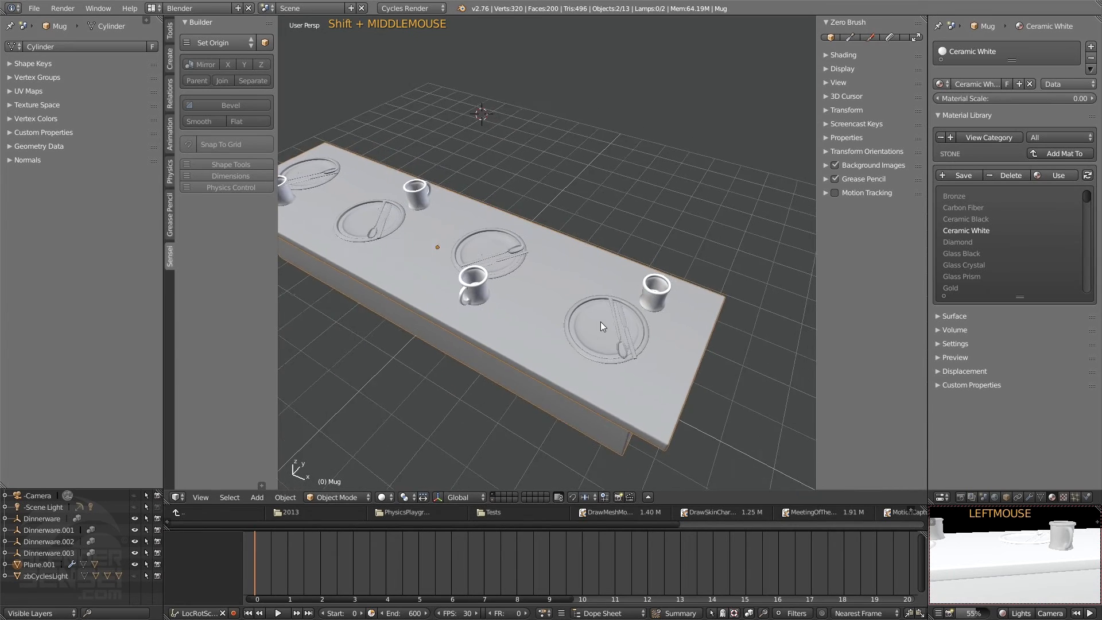
{"action": "scroll", "coordinate": [609, 333], "scroll_direction": "up", "scroll_amount": 3}
{"action": "middle_click_drag", "start_coordinate": [638, 402], "coordinate": [616, 347], "text": "shift"}
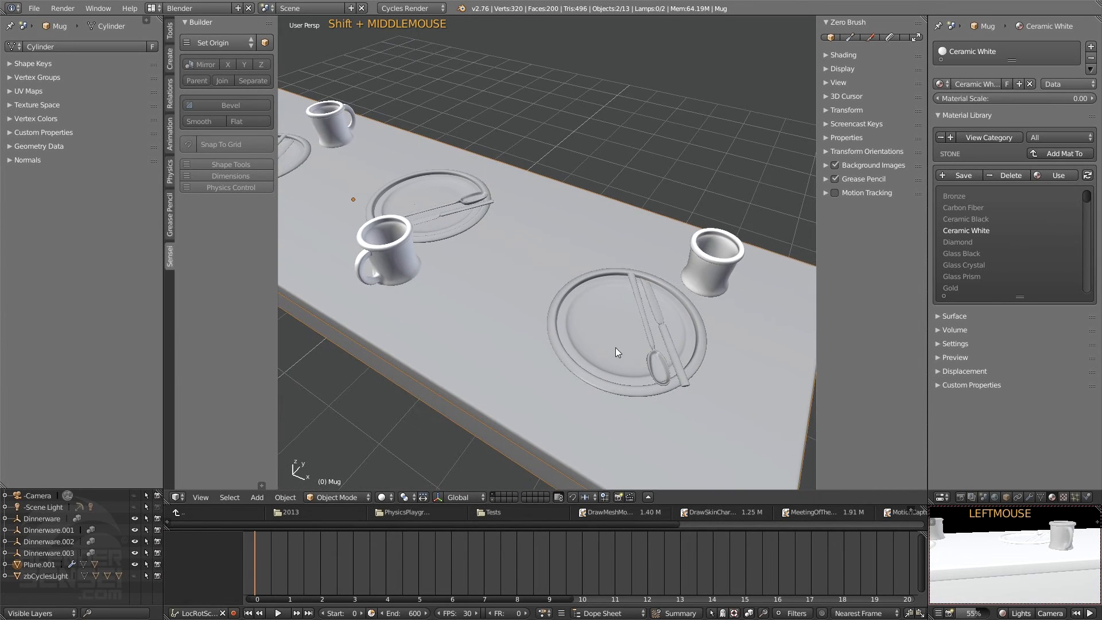
{"action": "left_click", "coordinate": [491, 501]}
{"action": "middle_click_drag", "start_coordinate": [532, 475], "coordinate": [541, 374], "text": "shift"}
{"action": "right_click", "coordinate": [561, 304]}
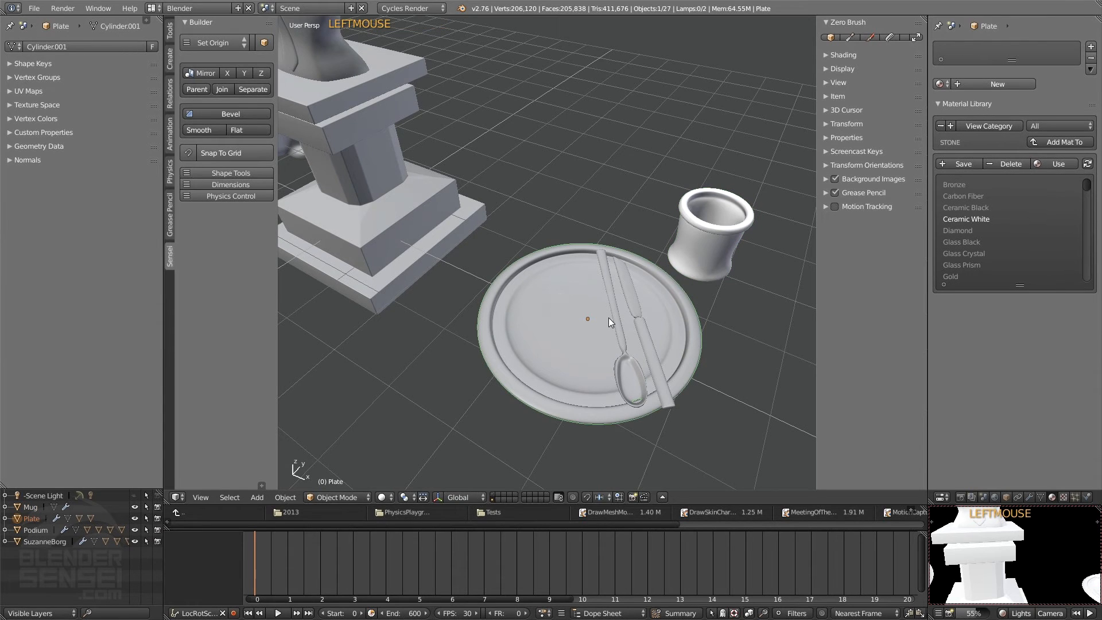
{"action": "middle_click_drag", "start_coordinate": [588, 325], "coordinate": [589, 338]}
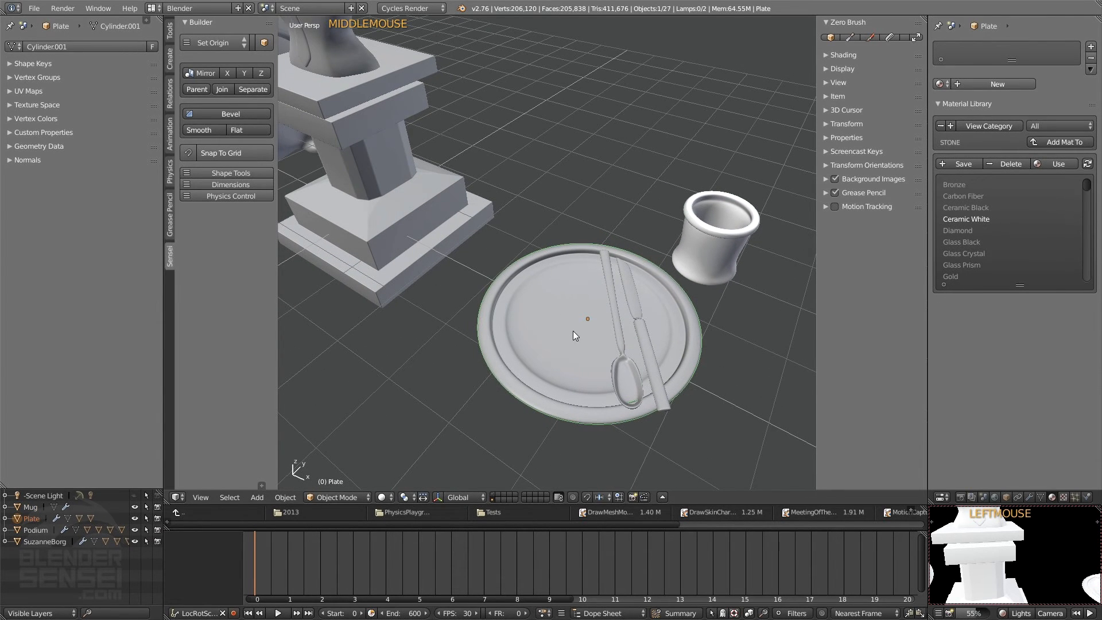
{"action": "key", "text": "q"}
{"action": "key", "text": "q"}
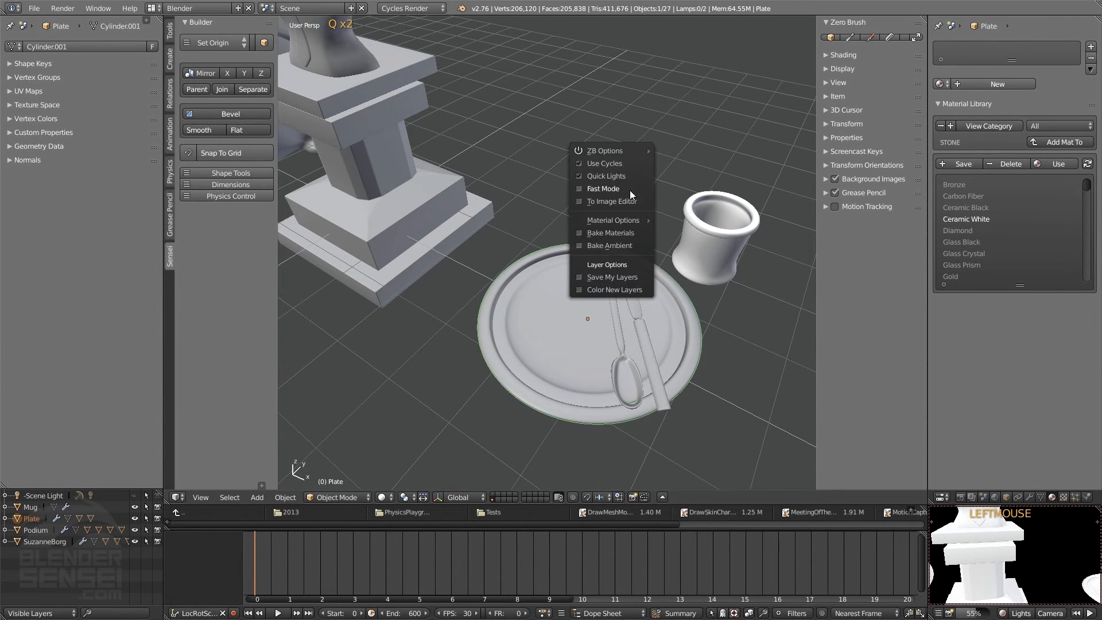
{"action": "mouse_move", "coordinate": [622, 223]}
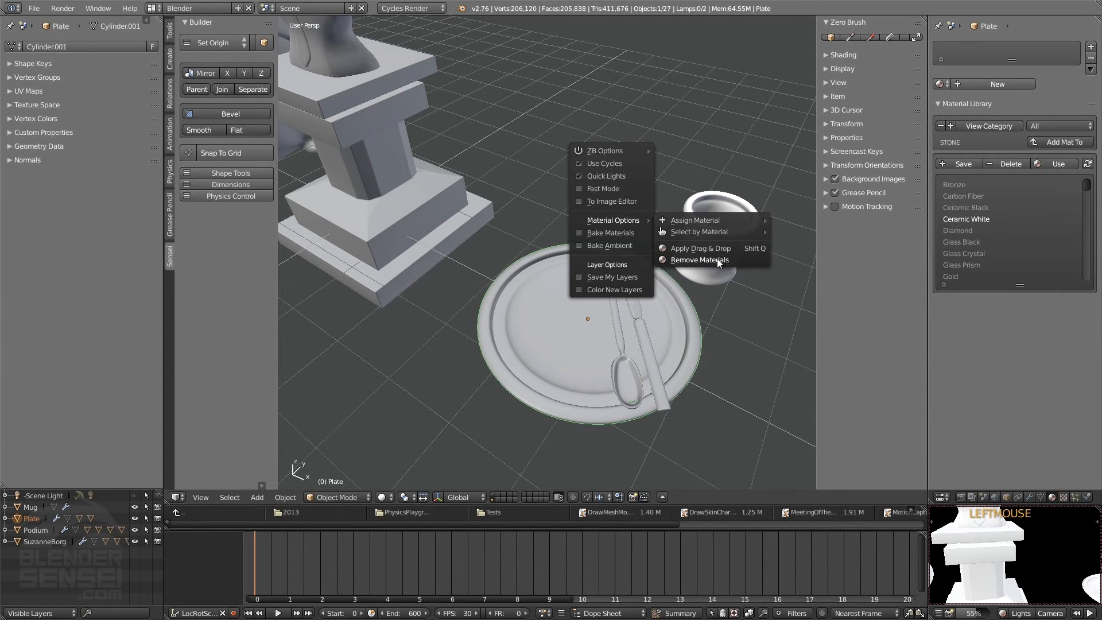
{"action": "mouse_move", "coordinate": [705, 226]}
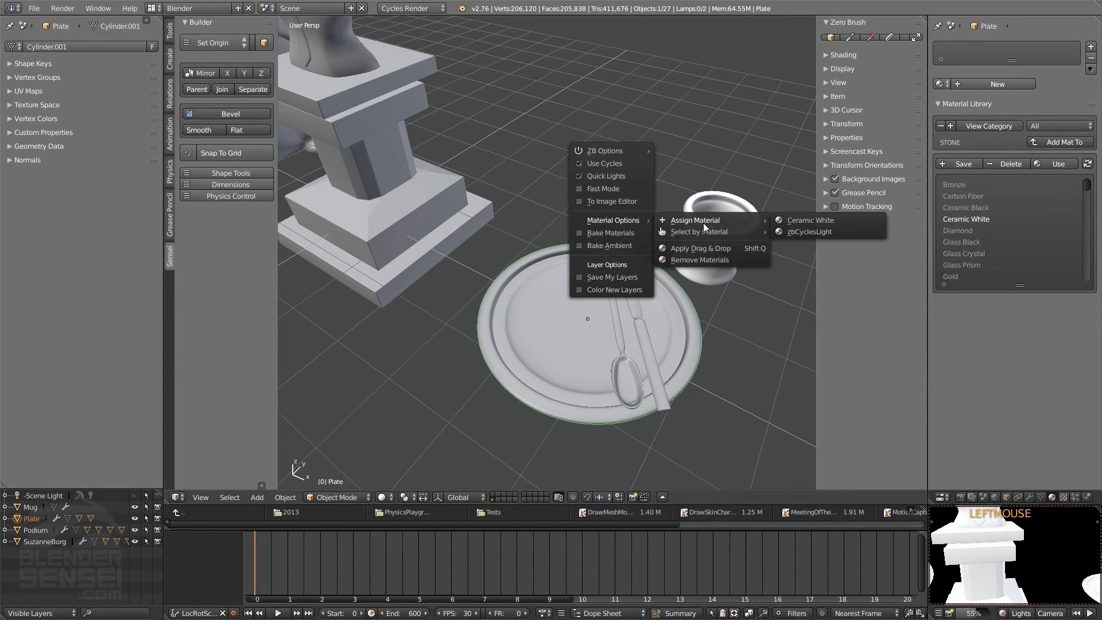
{"action": "left_click", "coordinate": [813, 222]}
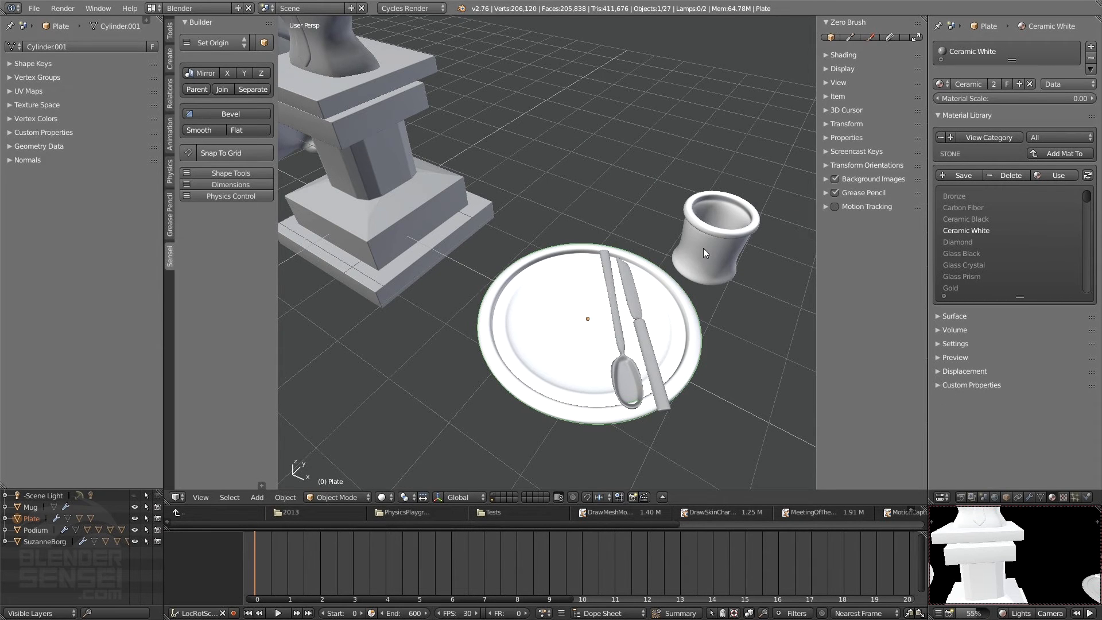
- Give the knife the Metalic Paint material from the Material Library
{"action": "mouse_move", "coordinate": [704, 248]}
{"action": "middle_mouse_down"}
{"action": "mouse_move", "coordinate": [731, 236]}
{"action": "mouse_move", "coordinate": [692, 244]}
{"action": "middle_mouse_up"}
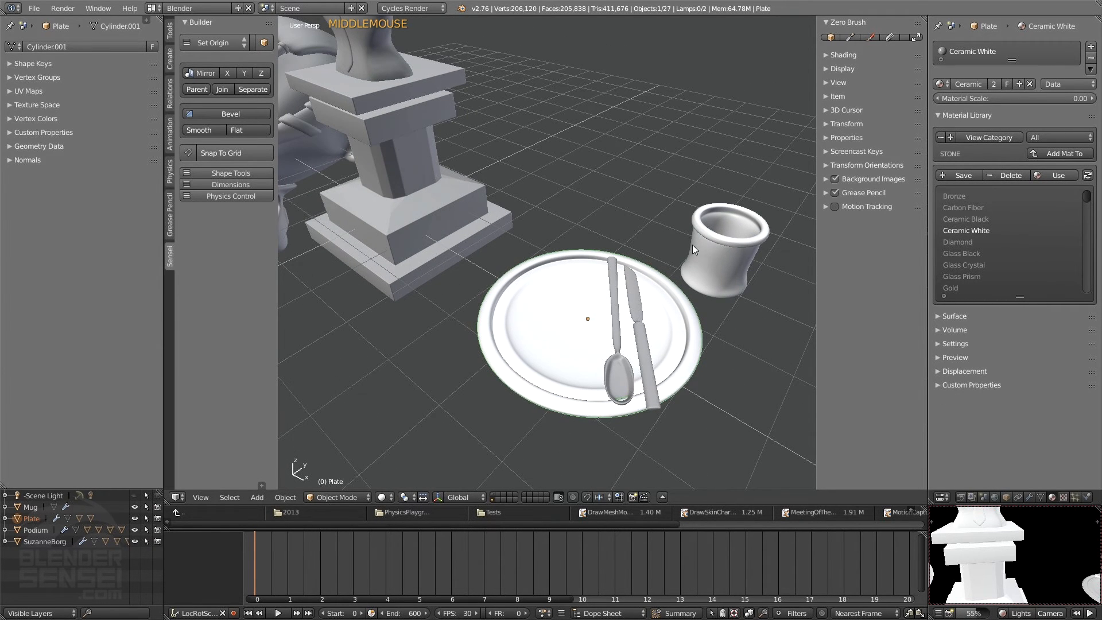
{"action": "right_click", "coordinate": [647, 347]}
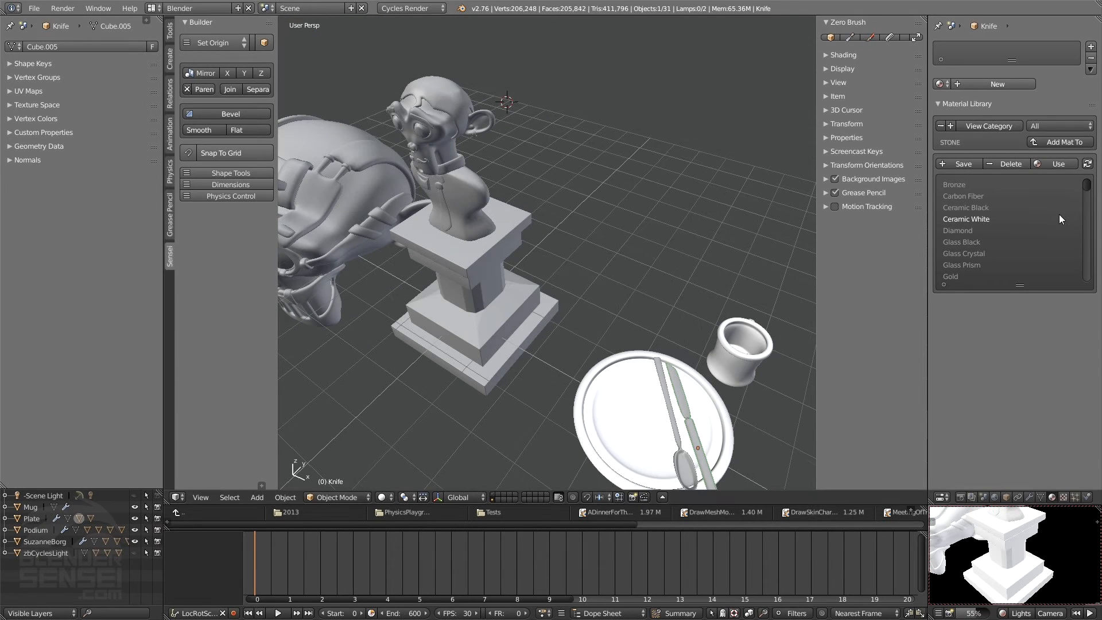
{"action": "scroll", "coordinate": [1058, 215], "scroll_direction": "down", "scroll_amount": 7}
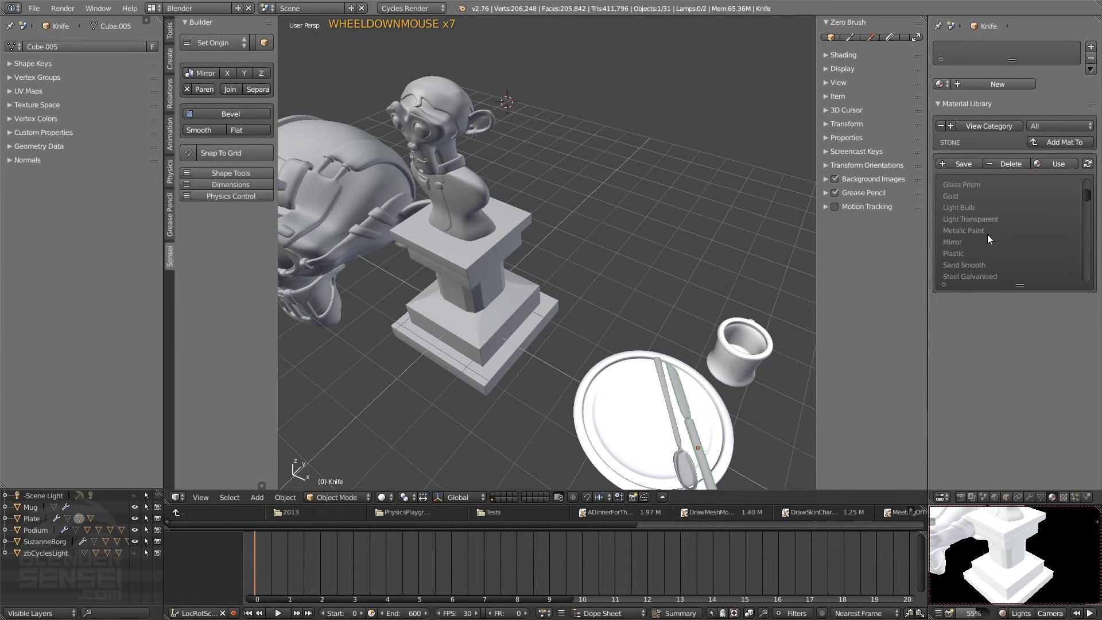
{"action": "left_click", "coordinate": [977, 230]}
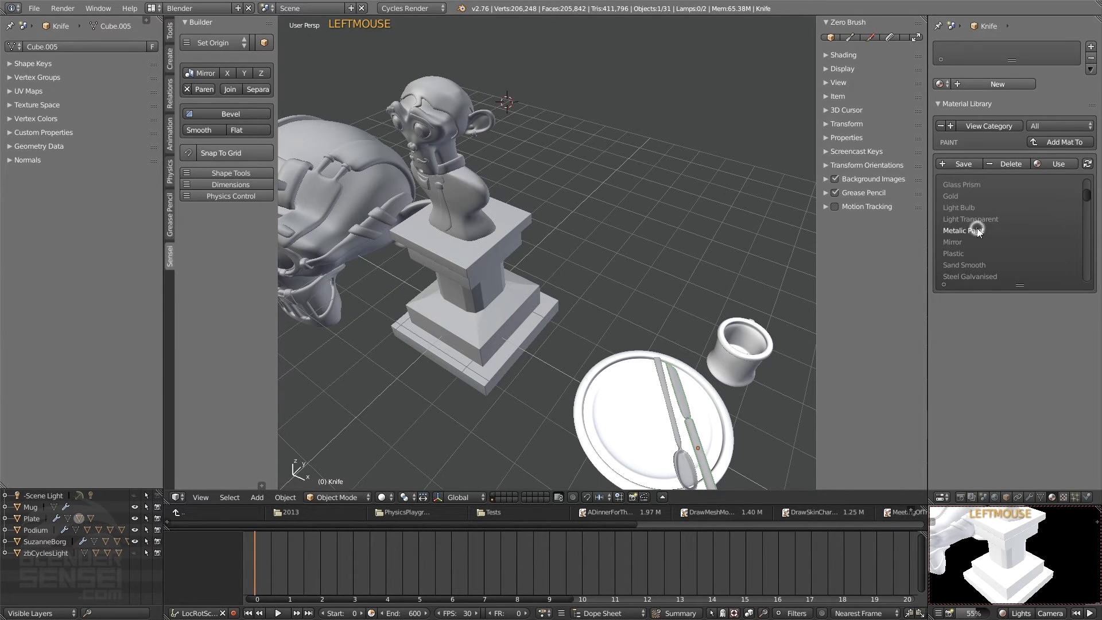
{"action": "left_click", "coordinate": [1064, 163]}
- Select the spoon and assign it the scene's existing Metalic Paint material
{"action": "mouse_move", "coordinate": [698, 390]}
{"action": "middle_mouse_down", "text": "shift"}
{"action": "mouse_move", "coordinate": [687, 284]}
{"action": "mouse_move", "coordinate": [669, 301]}
{"action": "mouse_move", "coordinate": [636, 284]}
{"action": "middle_mouse_up", "text": "shift"}
{"action": "left_click", "coordinate": [647, 304]}
{"action": "scroll", "coordinate": [663, 302], "scroll_direction": "up", "scroll_amount": 3}
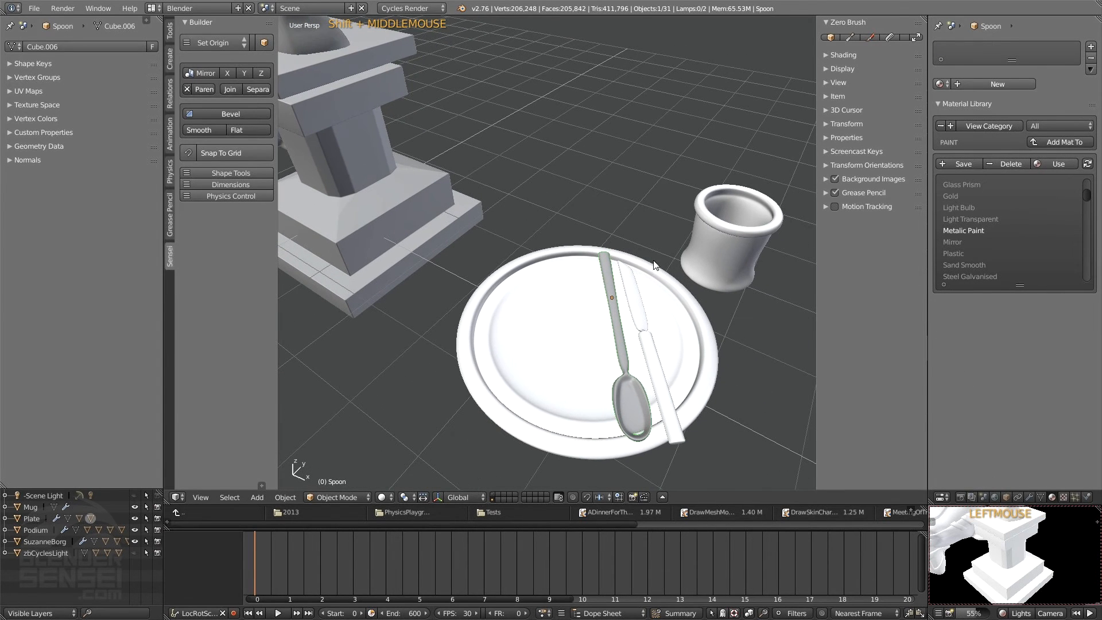
{"action": "key", "text": "q"}
{"action": "mouse_move", "coordinate": [655, 237]}
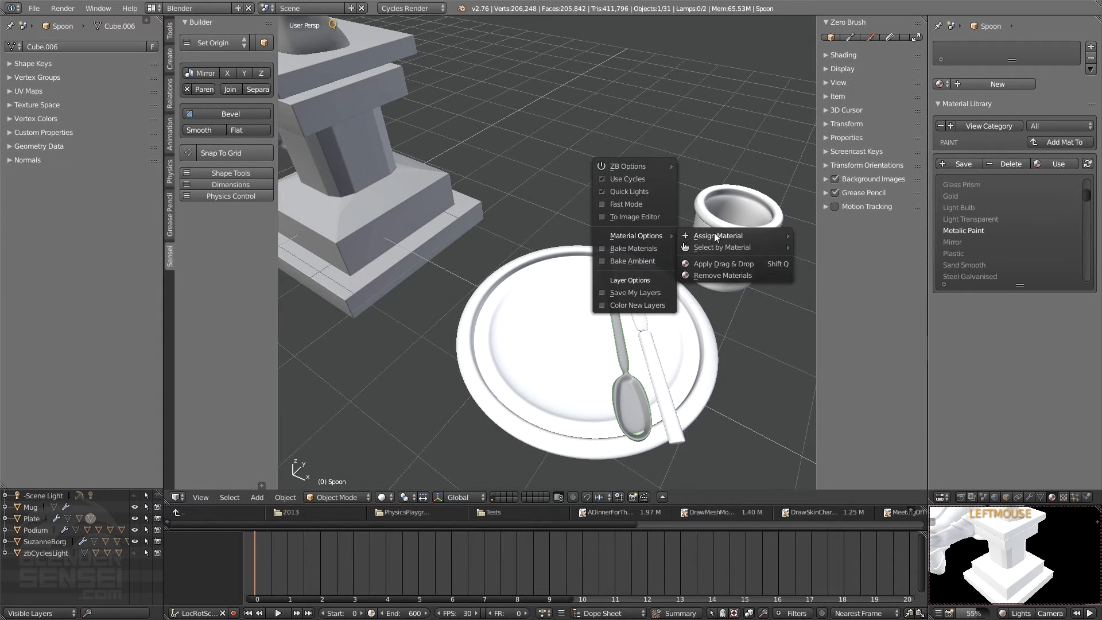
{"action": "mouse_move", "coordinate": [716, 236]}
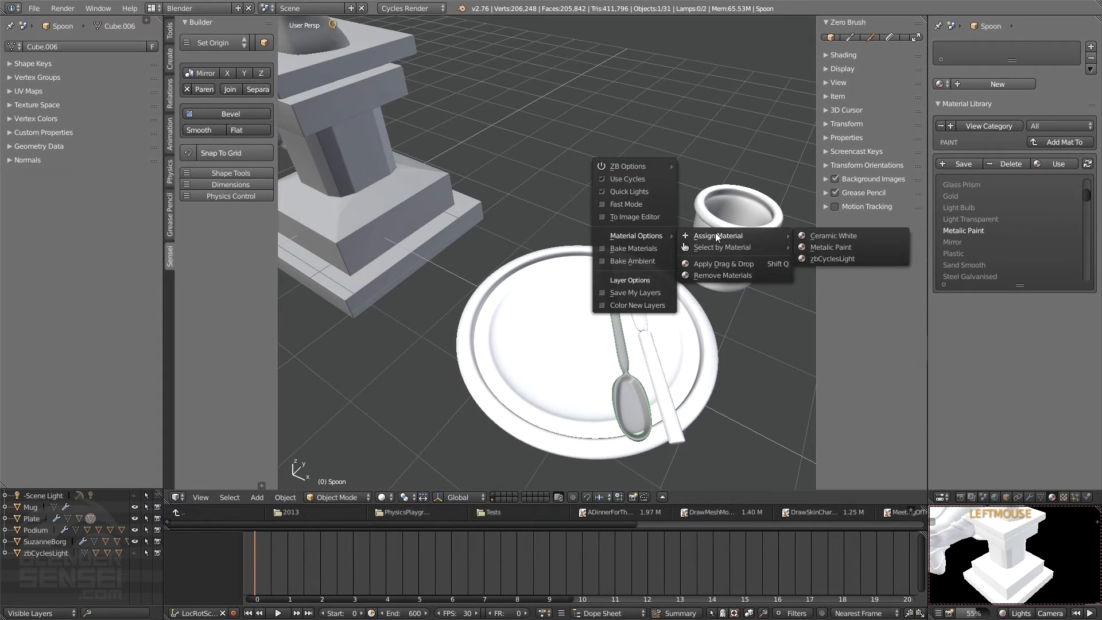
{"action": "left_click", "coordinate": [834, 248]}
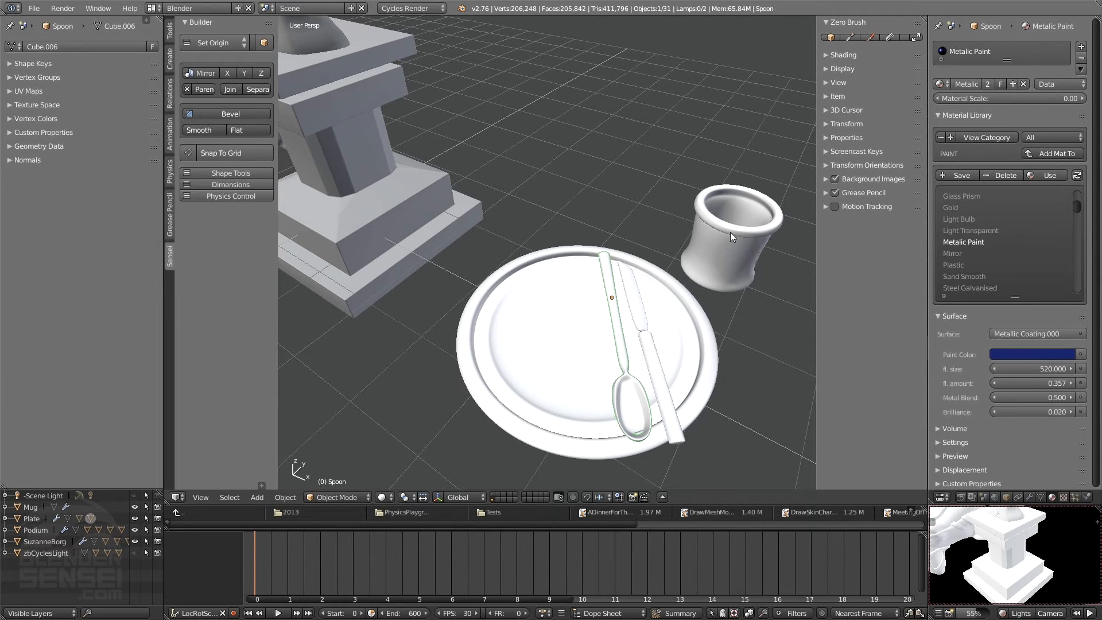
- Show the table layer and examine the plate and cutlery materials across the Dinnerware instances
{"action": "middle_click_drag", "start_coordinate": [731, 232], "coordinate": [721, 236], "text": "shift"}
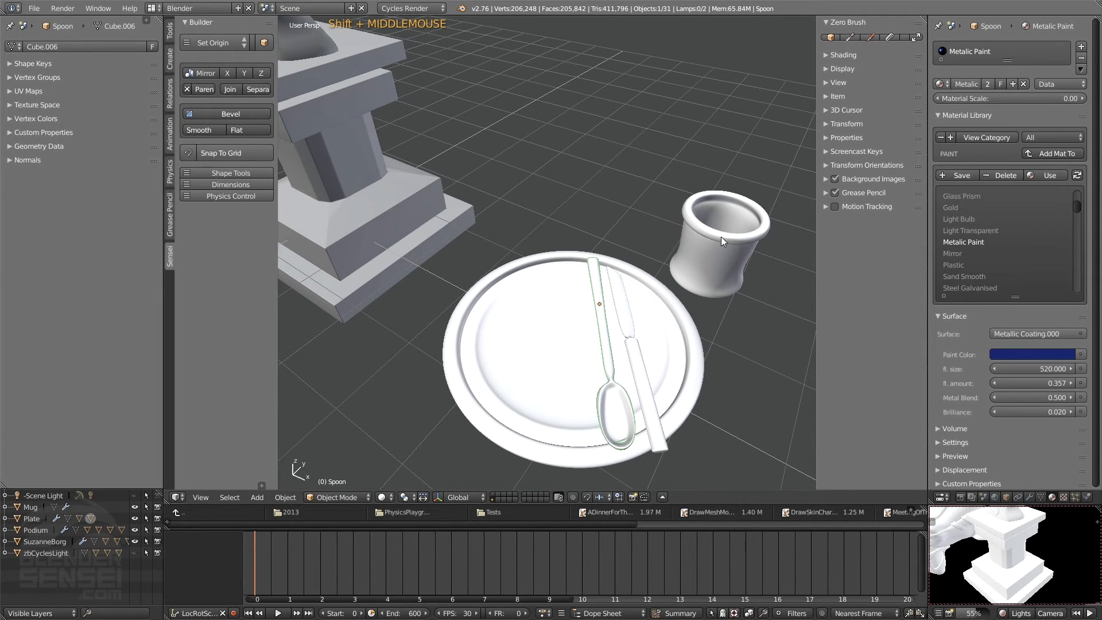
{"action": "left_click", "coordinate": [494, 495]}
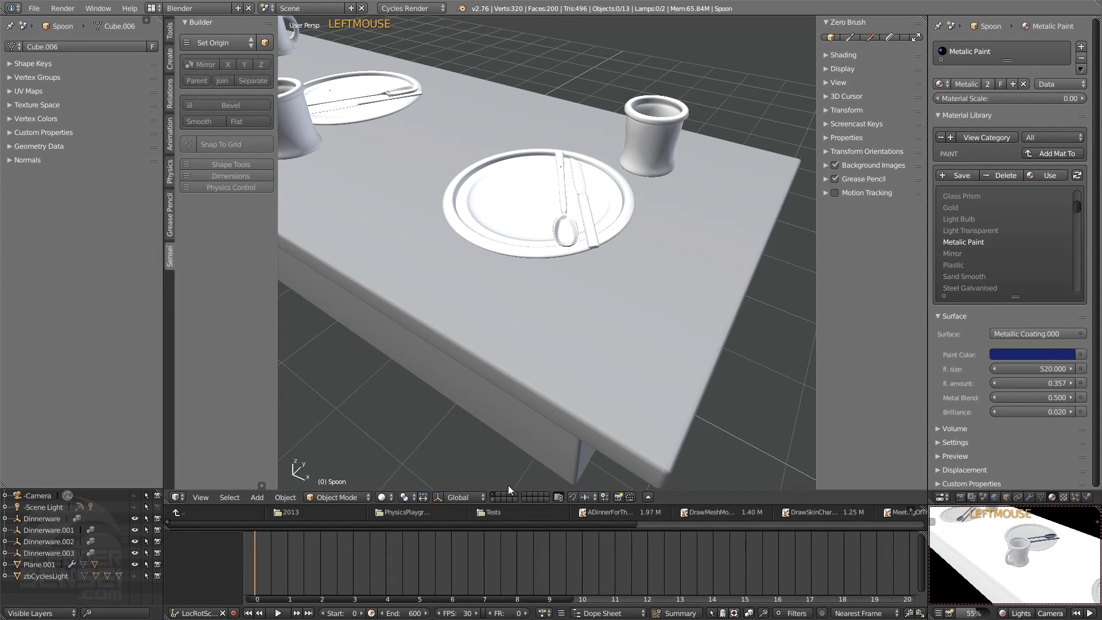
{"action": "scroll", "coordinate": [580, 288], "scroll_direction": "down", "scroll_amount": 2}
{"action": "middle_click_drag", "start_coordinate": [580, 288], "coordinate": [617, 338], "text": "shift"}
{"action": "scroll", "coordinate": [617, 337], "scroll_direction": "up", "scroll_amount": 2}
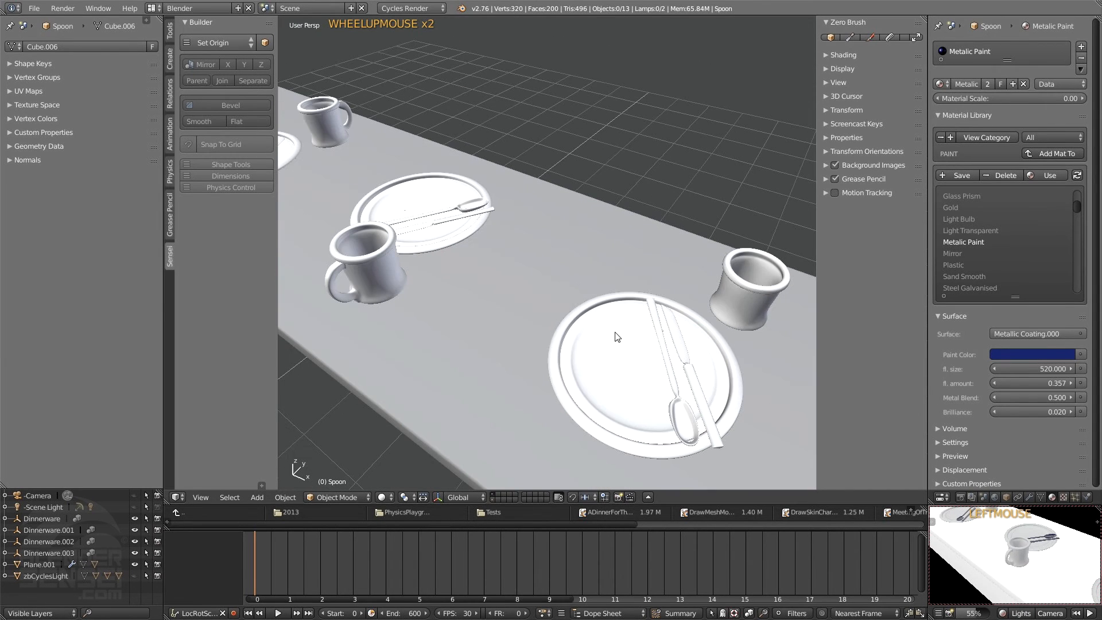
{"action": "middle_click_drag", "start_coordinate": [384, 180], "coordinate": [517, 235], "text": "shift"}
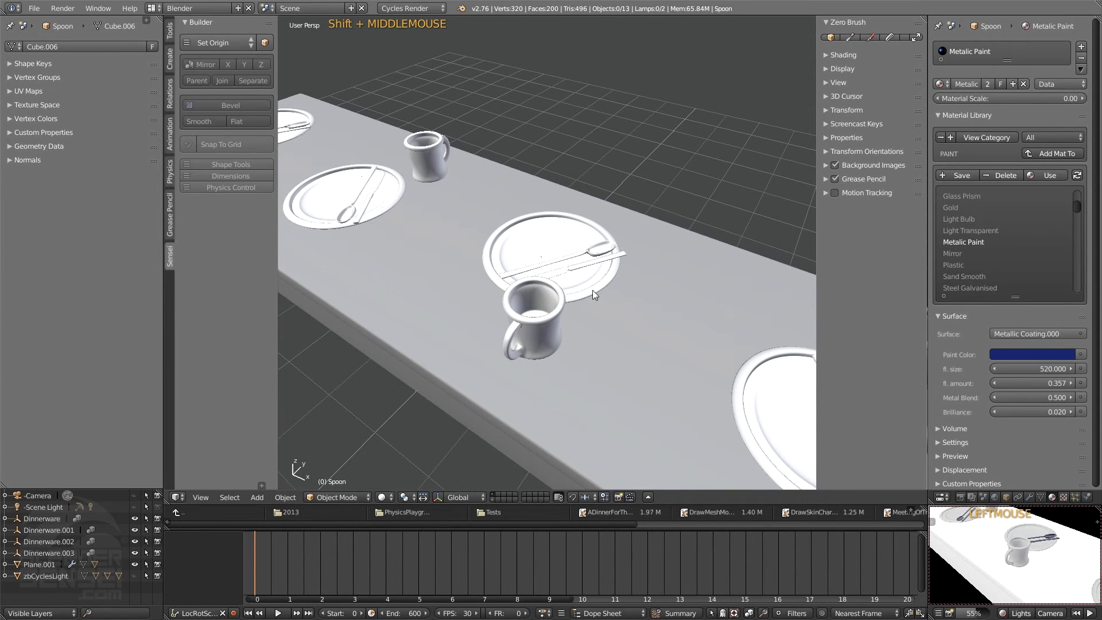
{"action": "middle_click_drag", "start_coordinate": [593, 291], "coordinate": [540, 290], "text": "shift"}
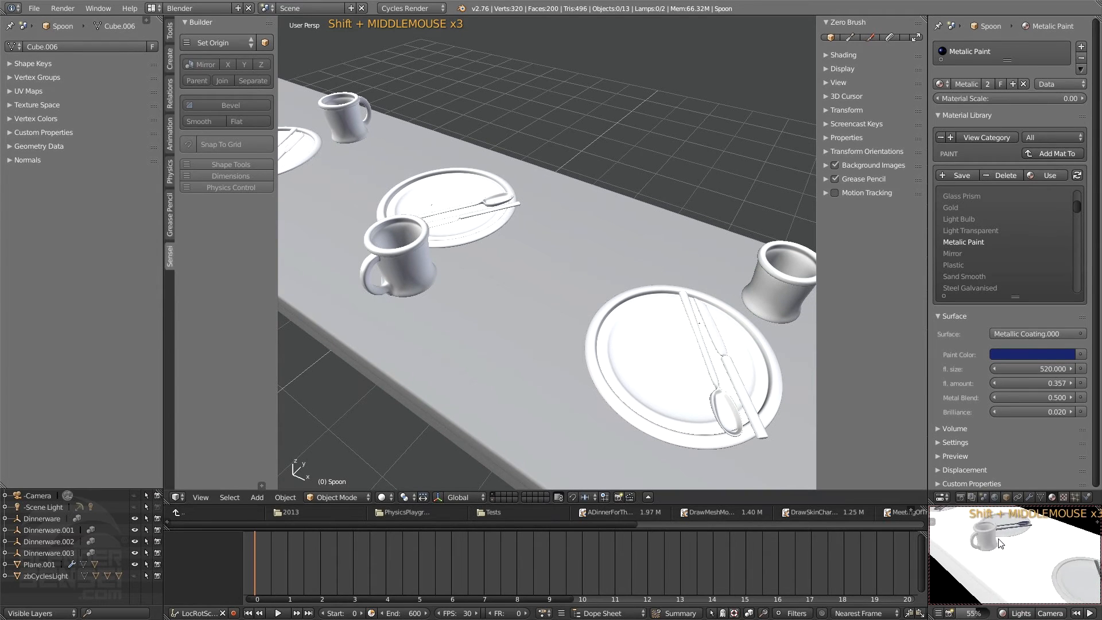
- Set the Metalic Paint material's paint color to a neutral grey with R, G and B at 0.227
{"action": "scroll", "coordinate": [1012, 545], "scroll_direction": "up", "scroll_amount": 2}
{"action": "middle_click_drag", "start_coordinate": [1031, 557], "coordinate": [1005, 549], "text": "shift"}
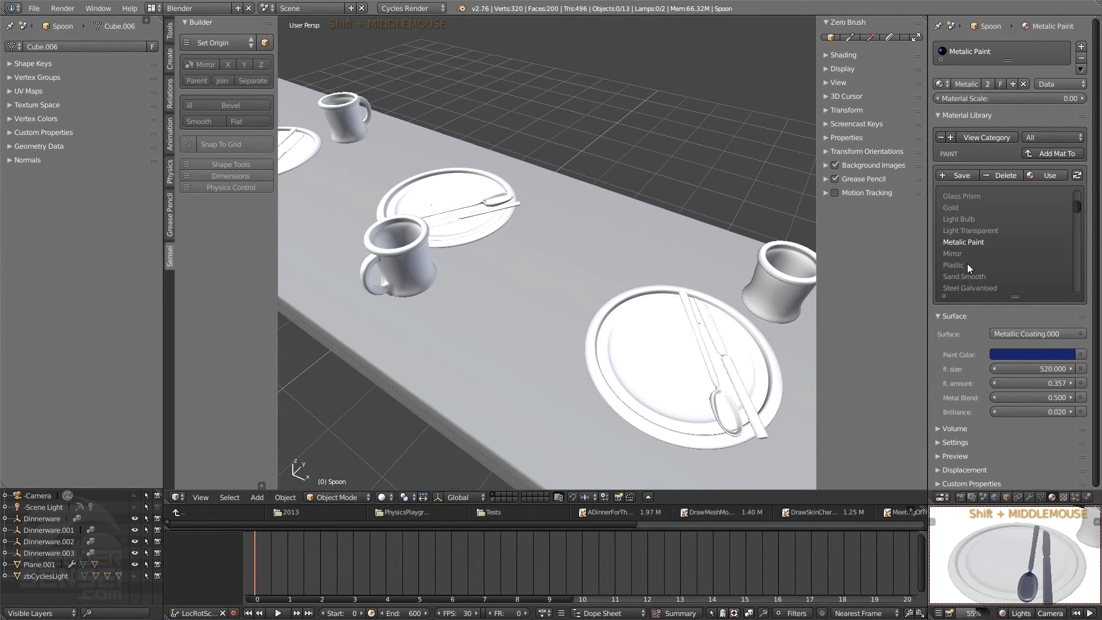
{"action": "mouse_move", "coordinate": [1033, 525]}
{"action": "middle_mouse_down", "text": "shift"}
{"action": "mouse_move", "coordinate": [1038, 556]}
{"action": "mouse_move", "coordinate": [1036, 543]}
{"action": "middle_mouse_up", "text": "shift"}
{"action": "triple_click", "coordinate": [950, 318]}
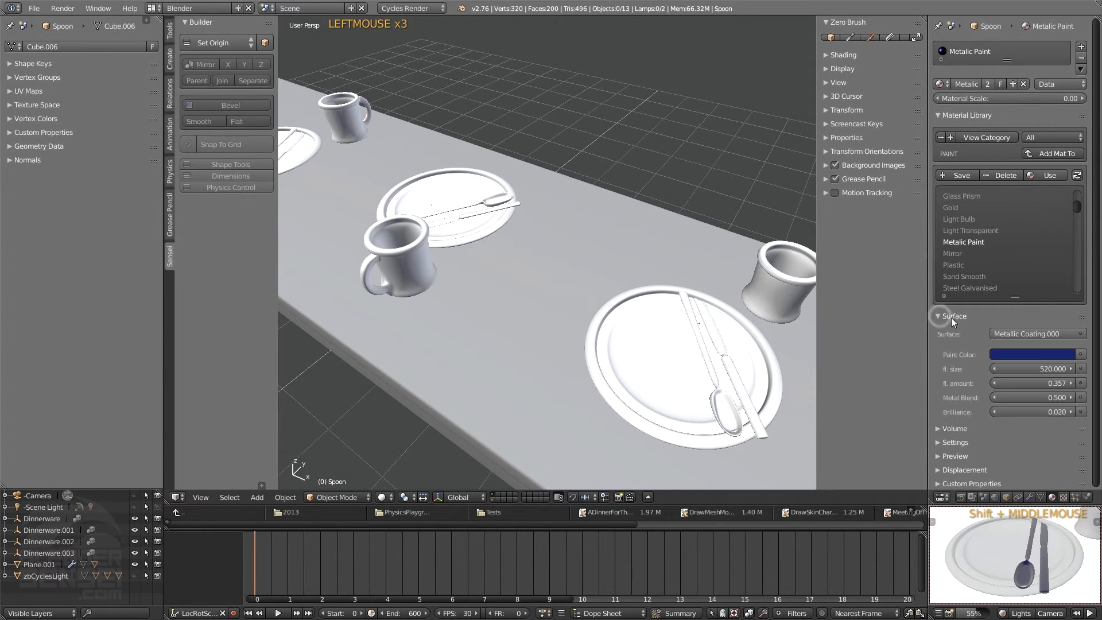
{"action": "left_click", "coordinate": [1049, 356]}
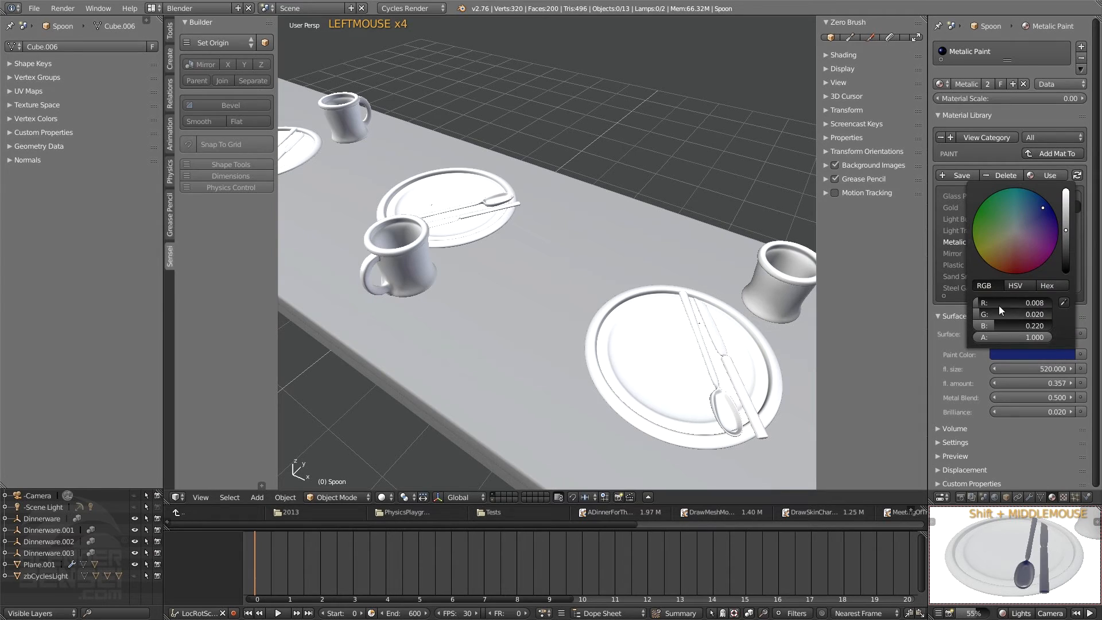
{"action": "mouse_move", "coordinate": [999, 306]}
{"action": "left_mouse_down"}
{"action": "mouse_move", "coordinate": [1053, 302]}
{"action": "mouse_move", "coordinate": [995, 314]}
{"action": "mouse_move", "coordinate": [1053, 331]}
{"action": "left_mouse_up"}
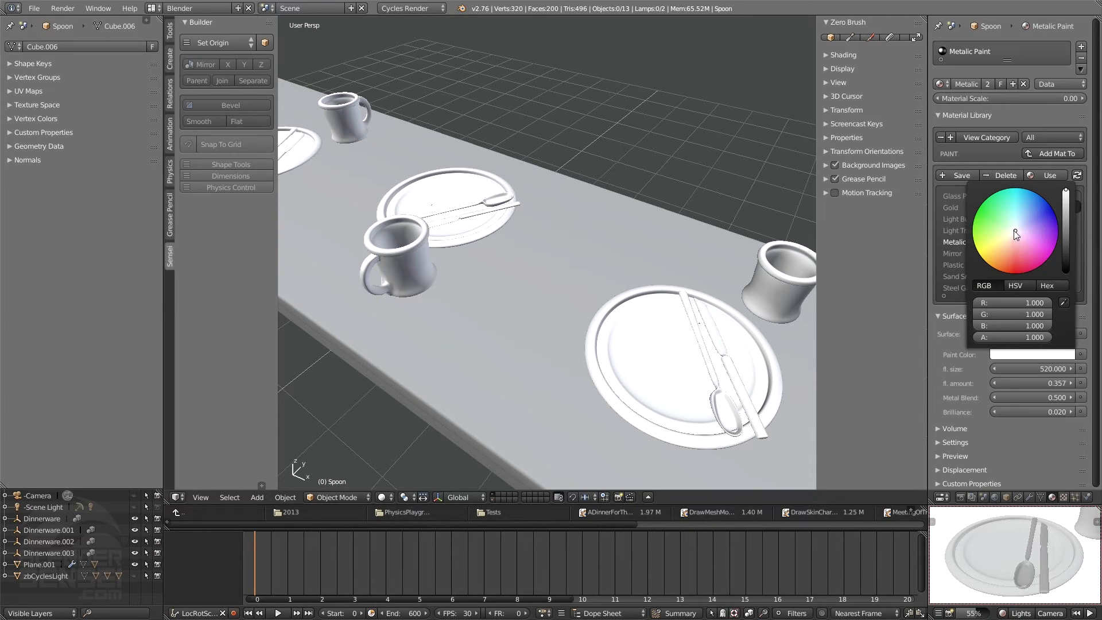
{"action": "left_click_drag", "start_coordinate": [1065, 202], "coordinate": [1066, 230]}
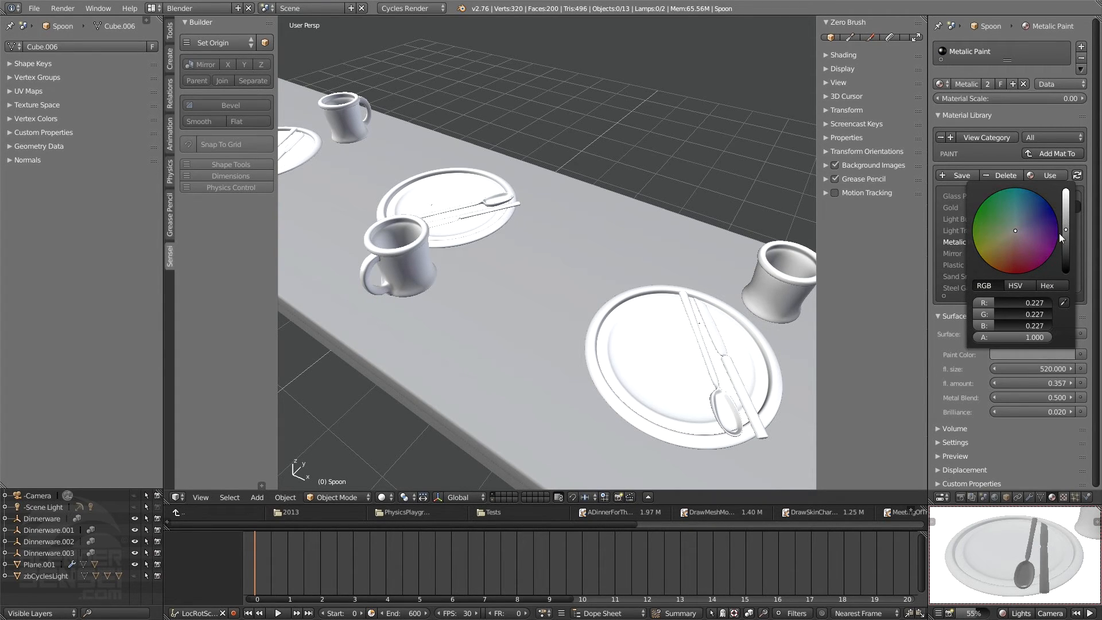
- Preview the grey cutlery in rendered shading from a lower angle, then return the preview to its previous shading
{"action": "middle_click_drag", "start_coordinate": [1038, 564], "coordinate": [1018, 563], "text": "shift"}
{"action": "left_click", "coordinate": [1002, 614]}
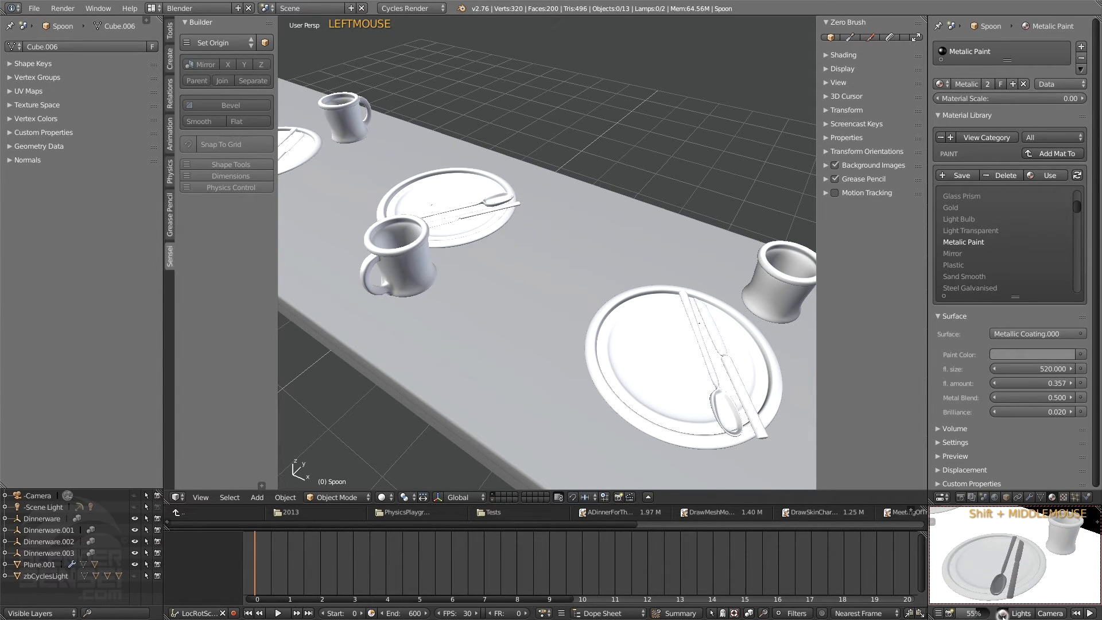
{"action": "left_click", "coordinate": [1002, 614]}
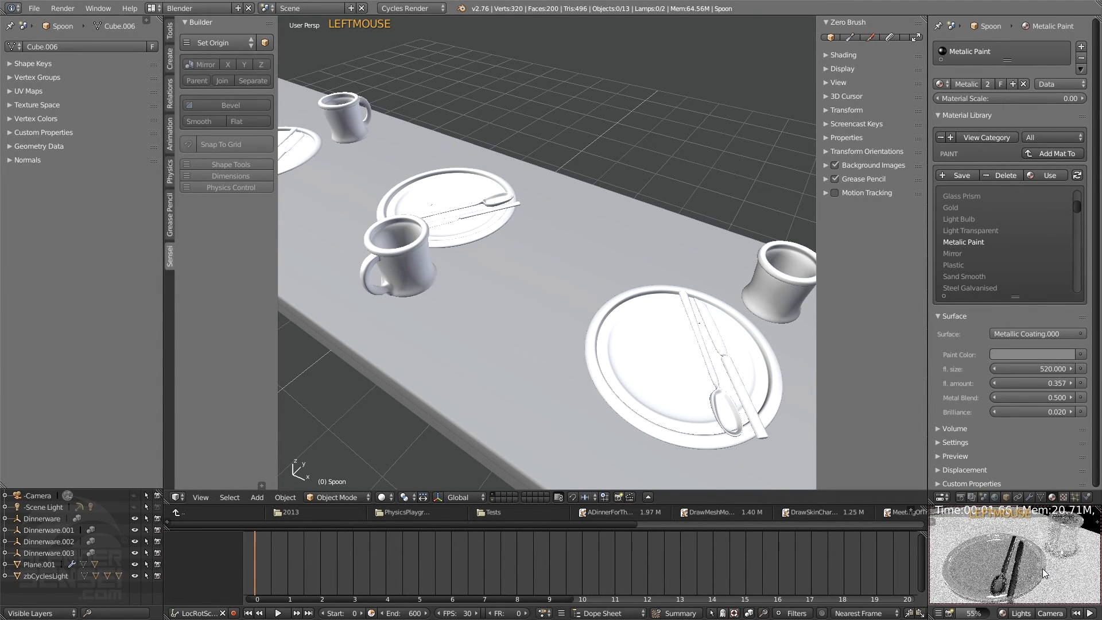
{"action": "middle_click_drag", "start_coordinate": [1043, 573], "coordinate": [1053, 575]}
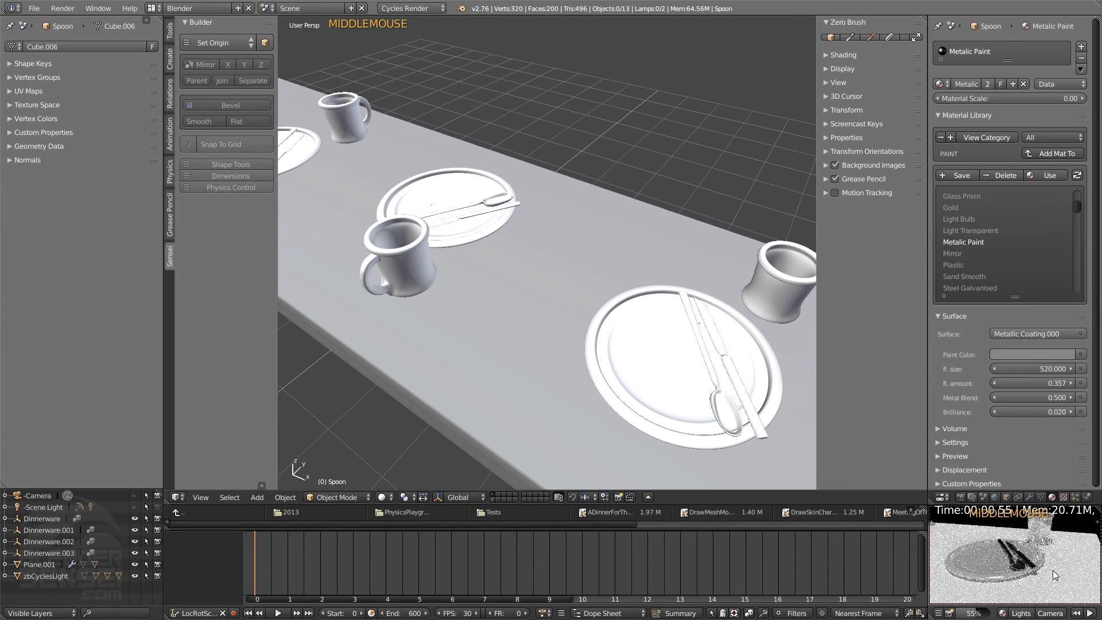
{"action": "left_click", "coordinate": [1002, 613]}
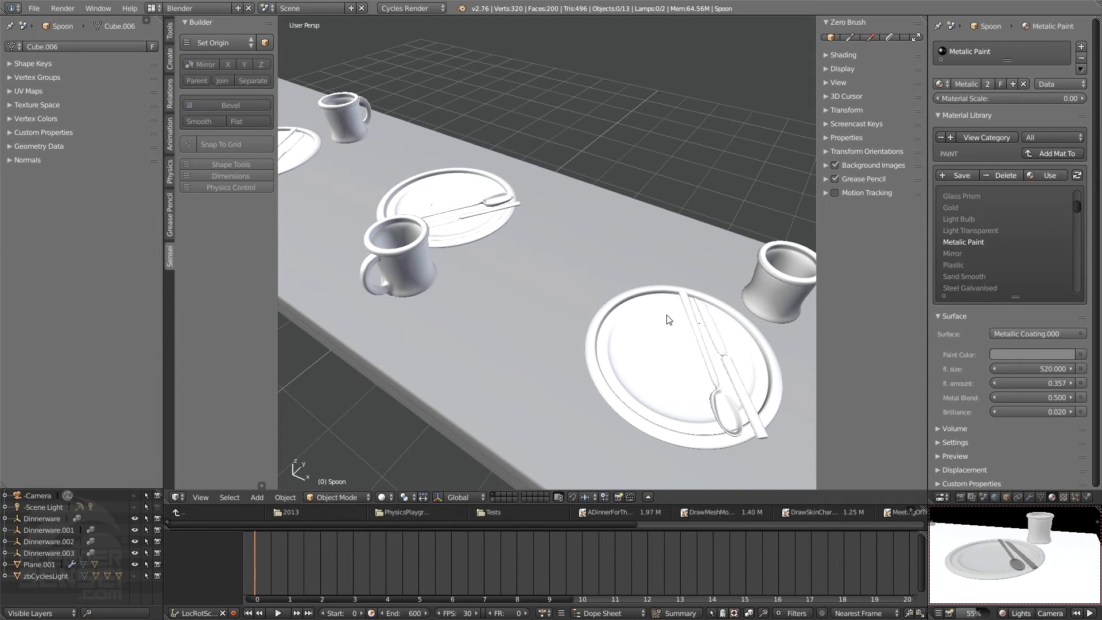
- Return to the original dinnerware's layer and remove the knife from the Dinnerware group
{"action": "middle_click_drag", "start_coordinate": [669, 310], "coordinate": [608, 352], "text": "shift"}
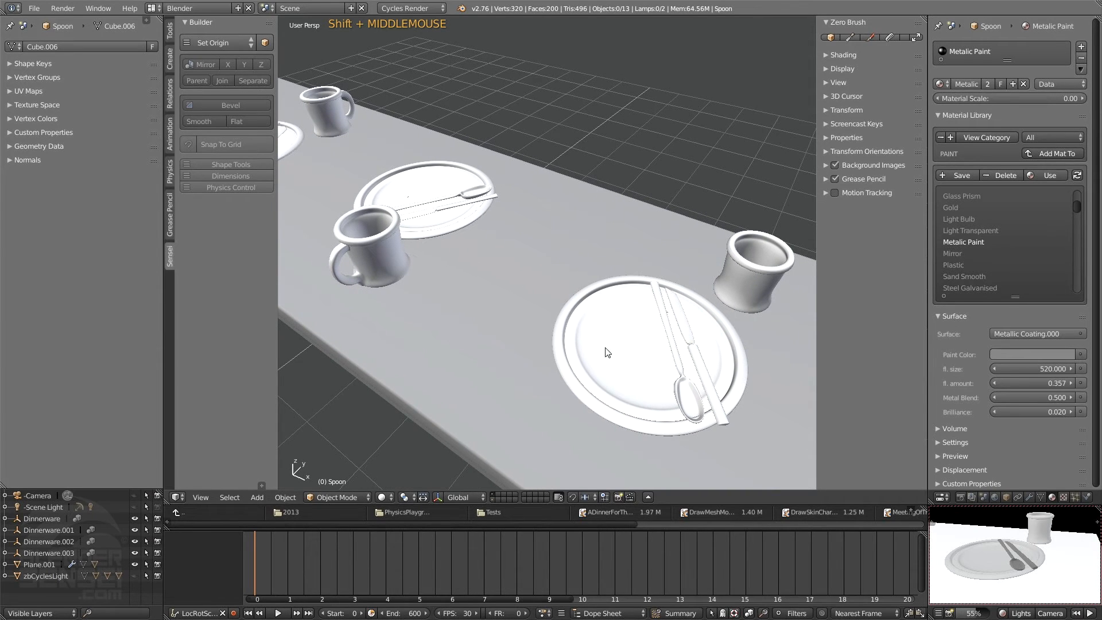
{"action": "left_click", "coordinate": [493, 497]}
{"action": "scroll", "coordinate": [570, 329], "scroll_direction": "down", "scroll_amount": 3}
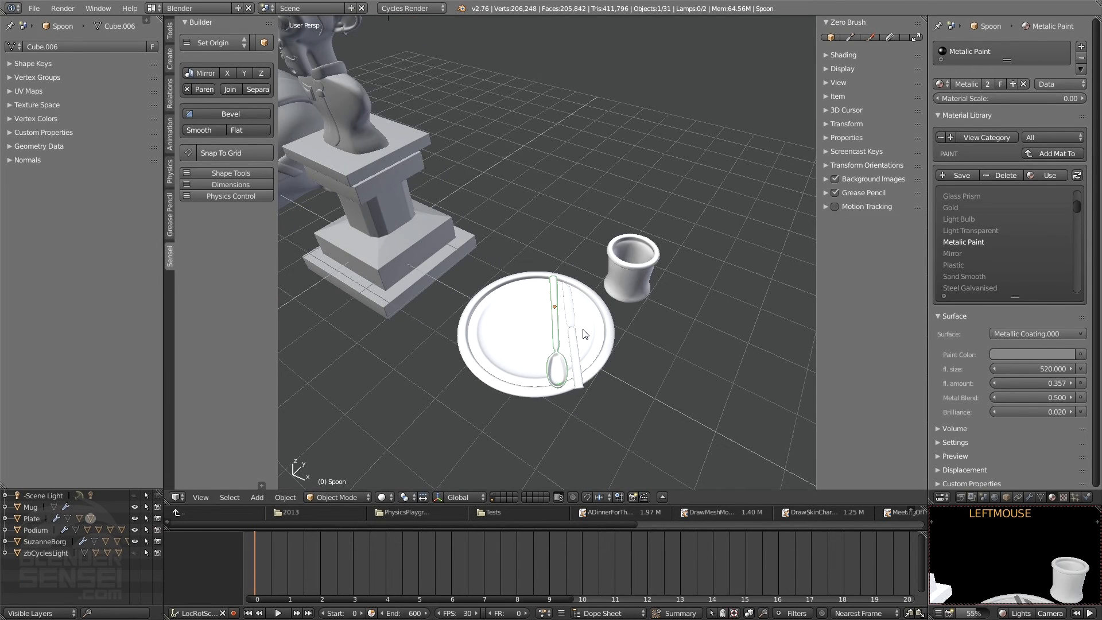
{"action": "scroll", "coordinate": [588, 336], "scroll_direction": "up", "scroll_amount": 3}
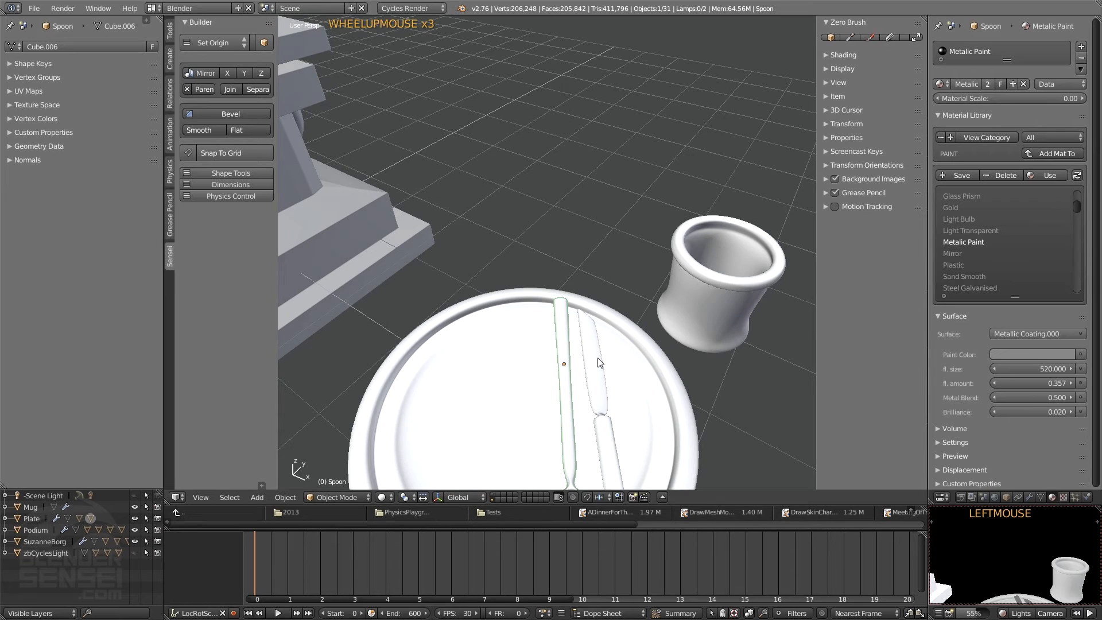
{"action": "middle_click_drag", "start_coordinate": [598, 357], "coordinate": [573, 287], "text": "shift"}
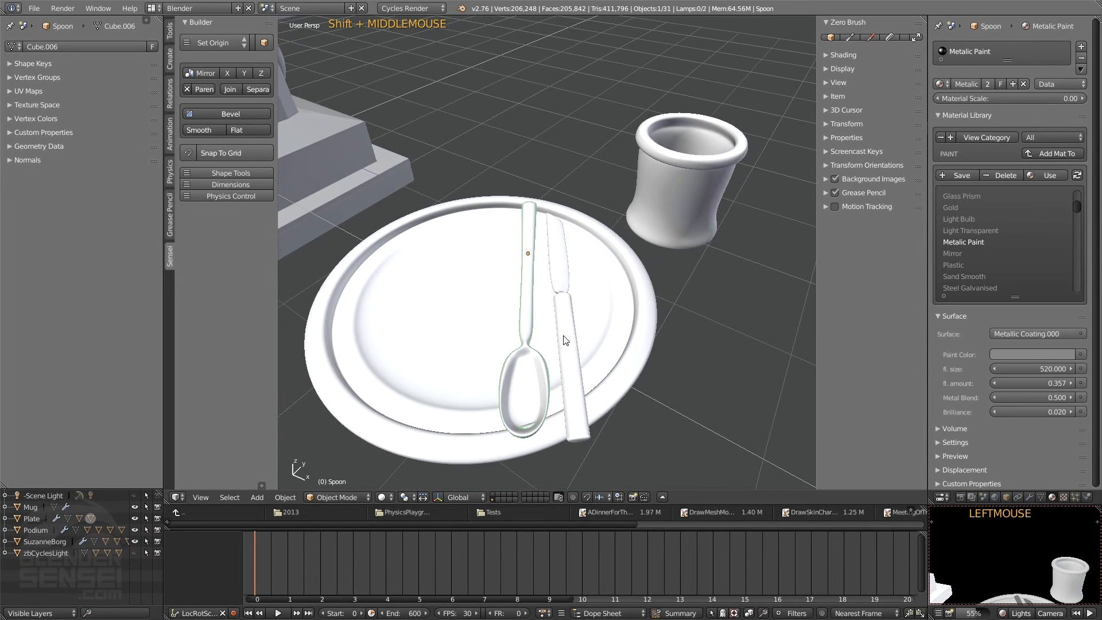
{"action": "left_click", "coordinate": [566, 301]}
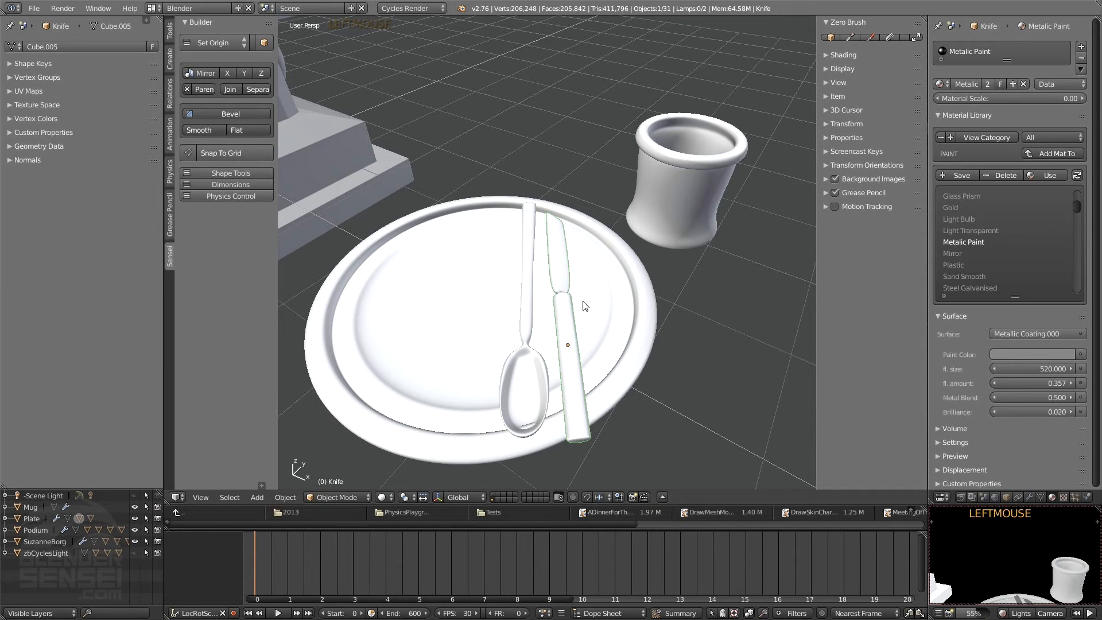
{"action": "key", "text": "shift+a"}
{"action": "mouse_move", "coordinate": [571, 302]}
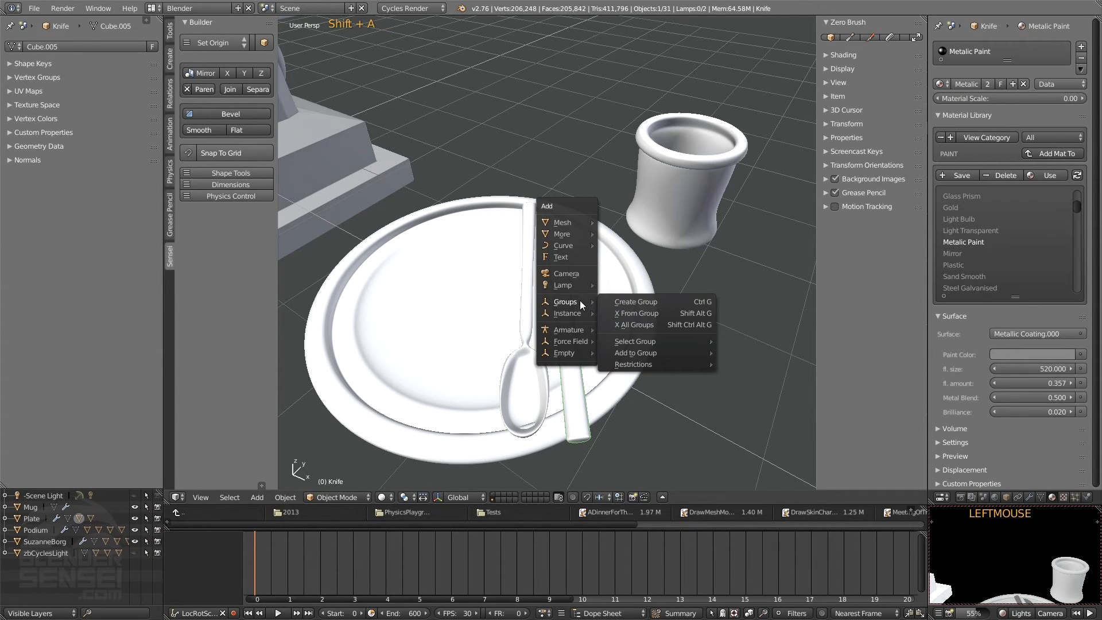
{"action": "left_click", "coordinate": [634, 314]}
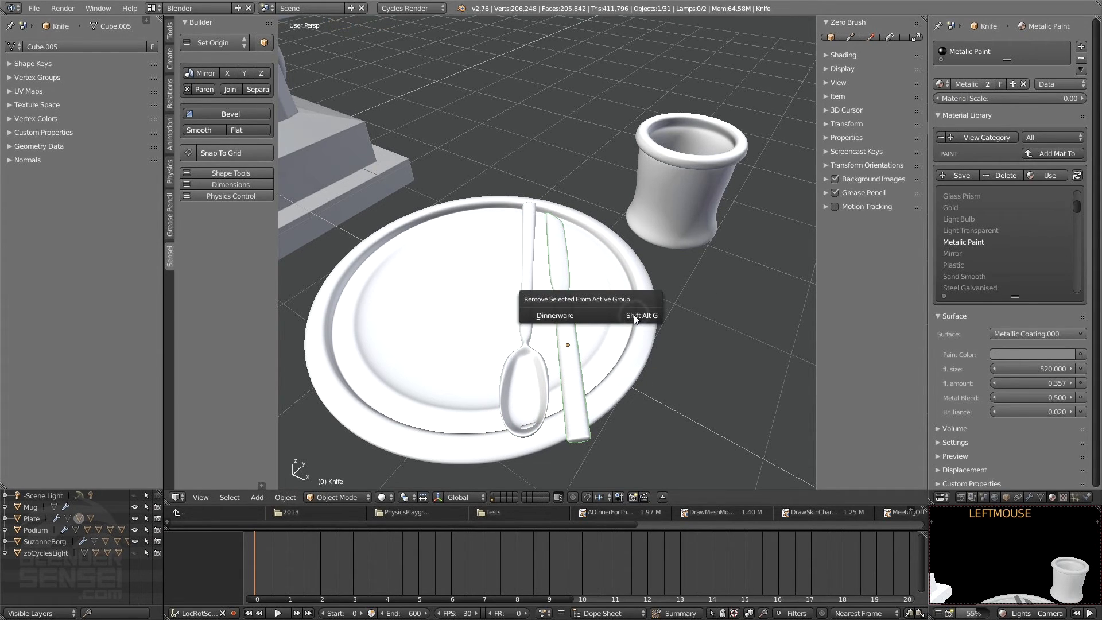
{"action": "left_click", "coordinate": [568, 315]}
- Show the table layer and examine the place settings for the effect of removing the knife from the group
{"action": "mouse_move", "coordinate": [576, 324]}
{"action": "middle_mouse_down"}
{"action": "mouse_move", "coordinate": [609, 320]}
{"action": "mouse_move", "coordinate": [582, 329]}
{"action": "middle_mouse_up"}
{"action": "scroll", "coordinate": [577, 310], "scroll_direction": "down", "scroll_amount": 2}
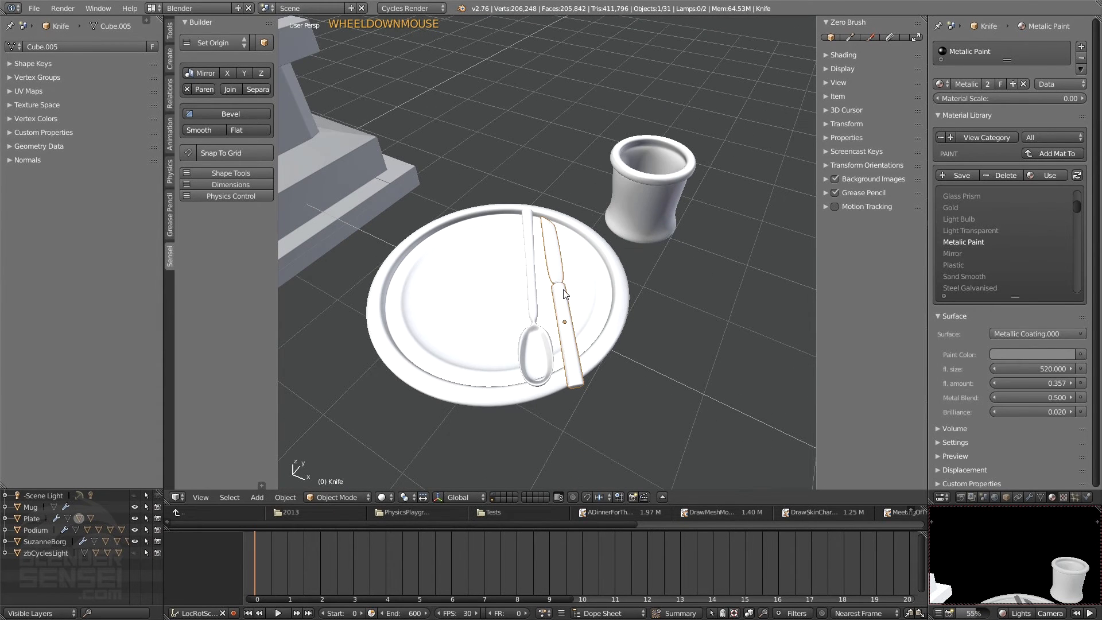
{"action": "left_click", "coordinate": [494, 495]}
{"action": "scroll", "coordinate": [552, 304], "scroll_direction": "down", "scroll_amount": 5}
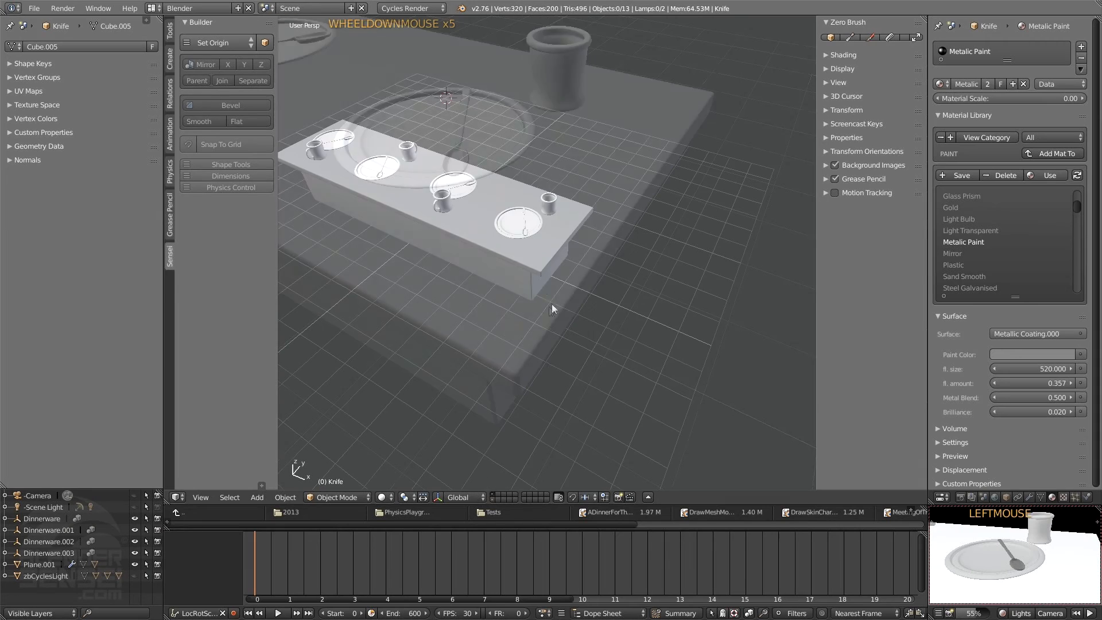
{"action": "scroll", "coordinate": [542, 283], "scroll_direction": "up", "scroll_amount": 4}
{"action": "middle_click_drag", "start_coordinate": [543, 284], "coordinate": [432, 300], "text": "shift"}
{"action": "middle_click_drag", "start_coordinate": [578, 318], "coordinate": [550, 327], "text": "shift"}
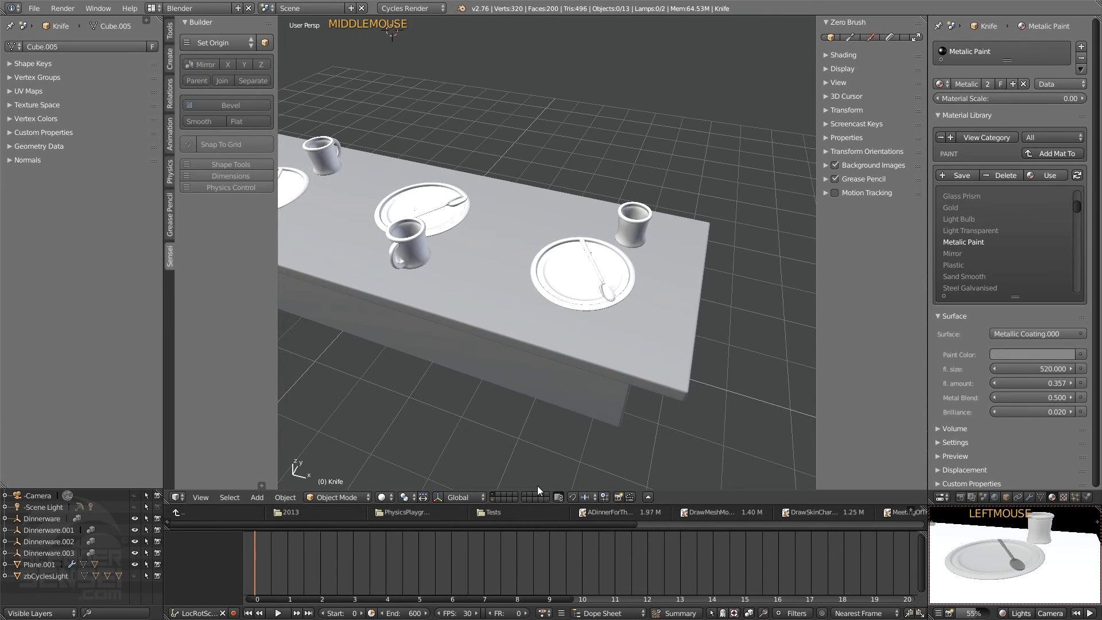
- Return to the original dinnerware's layer and add the knife to the Dinnerware group
{"action": "left_click", "coordinate": [493, 499]}
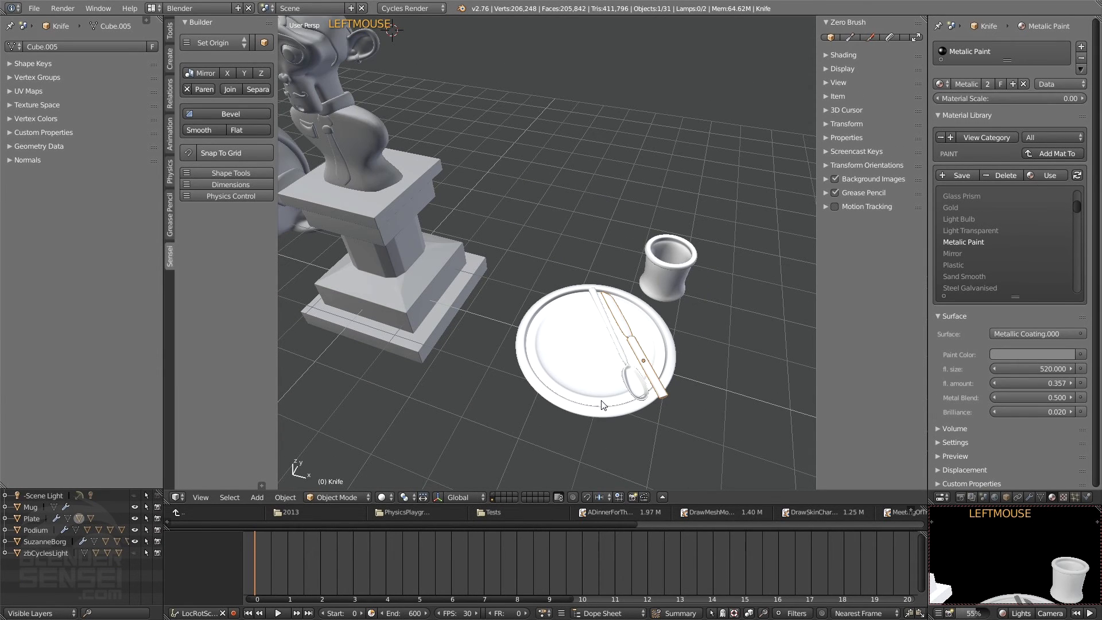
{"action": "scroll", "coordinate": [605, 405], "scroll_direction": "up", "scroll_amount": 3}
{"action": "middle_click_drag", "start_coordinate": [613, 389], "coordinate": [579, 356], "text": "shift"}
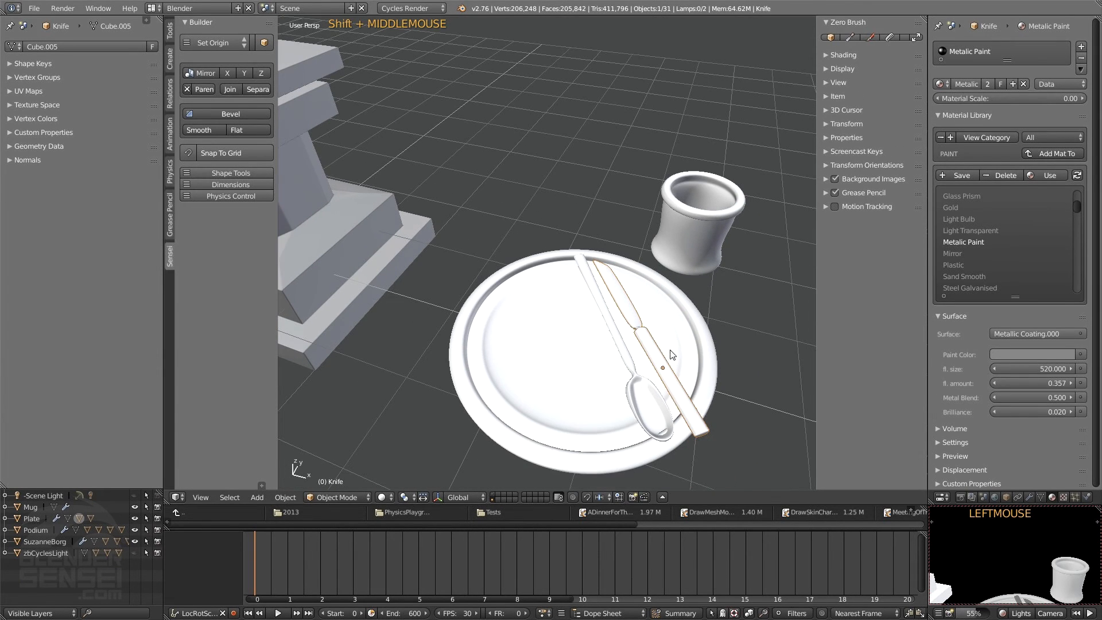
{"action": "key", "text": "shift+a"}
{"action": "mouse_move", "coordinate": [738, 301]}
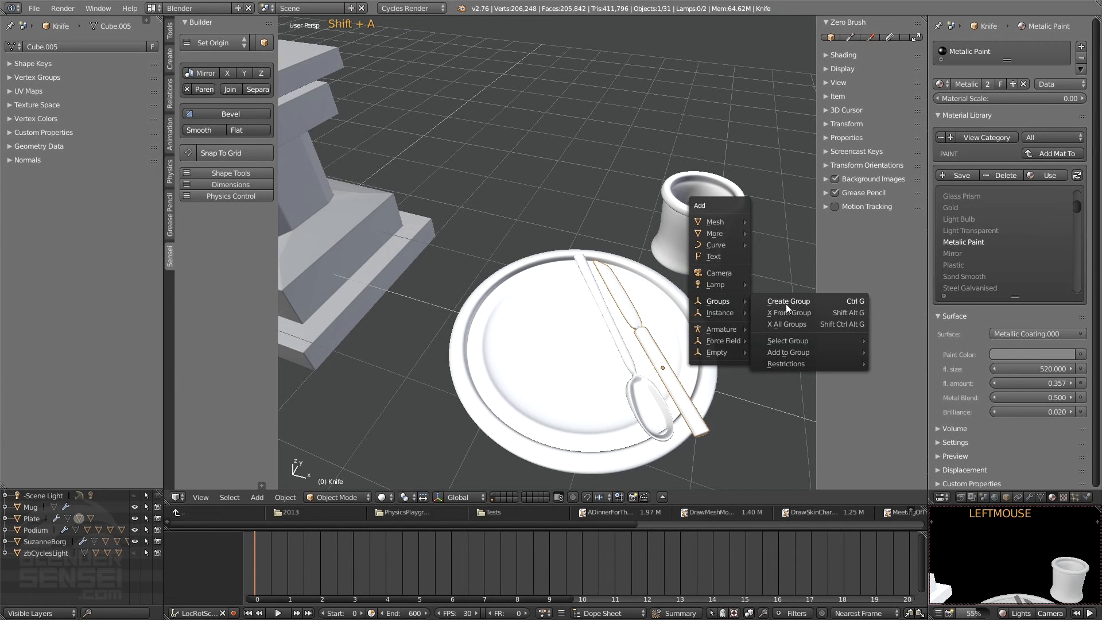
{"action": "mouse_move", "coordinate": [823, 352]}
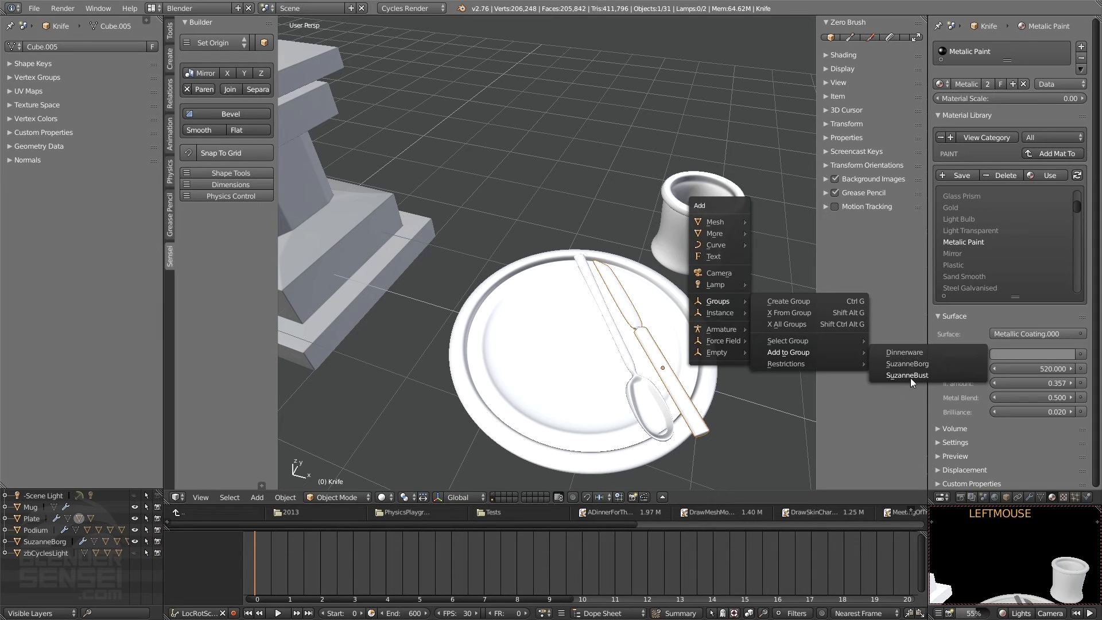
{"action": "left_click", "coordinate": [911, 354]}
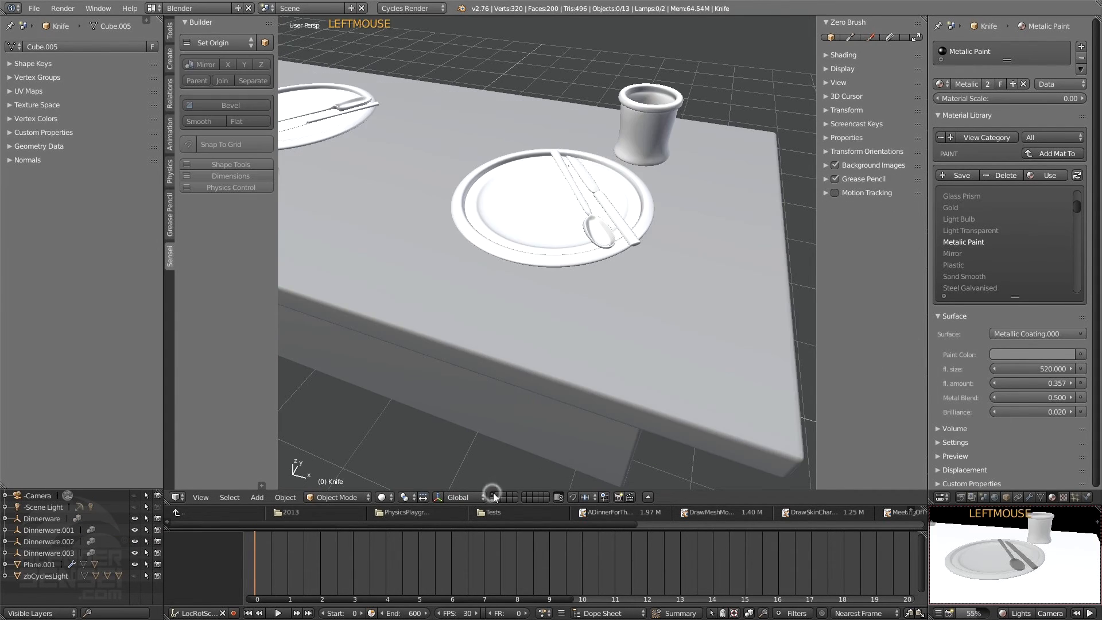
- Examine the cutlery in all the Dinnerware instances along the table
{"action": "scroll", "coordinate": [584, 257], "scroll_direction": "down", "scroll_amount": 3}
{"action": "middle_click_drag", "start_coordinate": [584, 253], "coordinate": [569, 301], "text": "shift"}
{"action": "scroll", "coordinate": [570, 305], "scroll_direction": "up", "scroll_amount": 5}
{"action": "middle_click_drag", "start_coordinate": [599, 340], "coordinate": [427, 108], "text": "shift"}
{"action": "scroll", "coordinate": [621, 322], "scroll_direction": "down", "scroll_amount": 3}
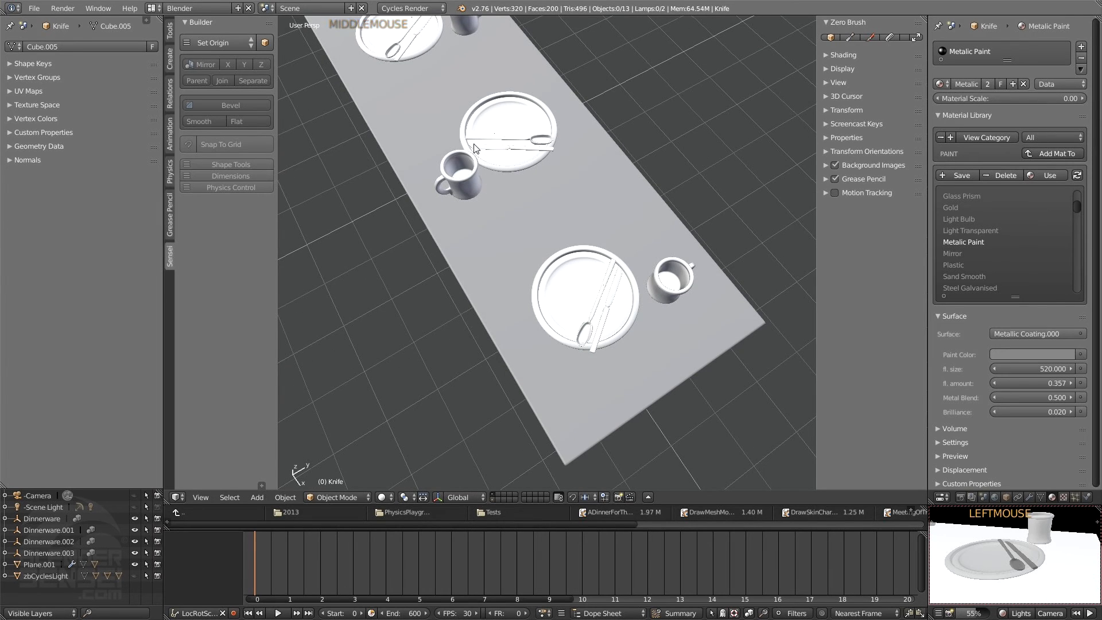
{"action": "middle_click_drag", "start_coordinate": [475, 184], "coordinate": [495, 199], "text": "shift"}
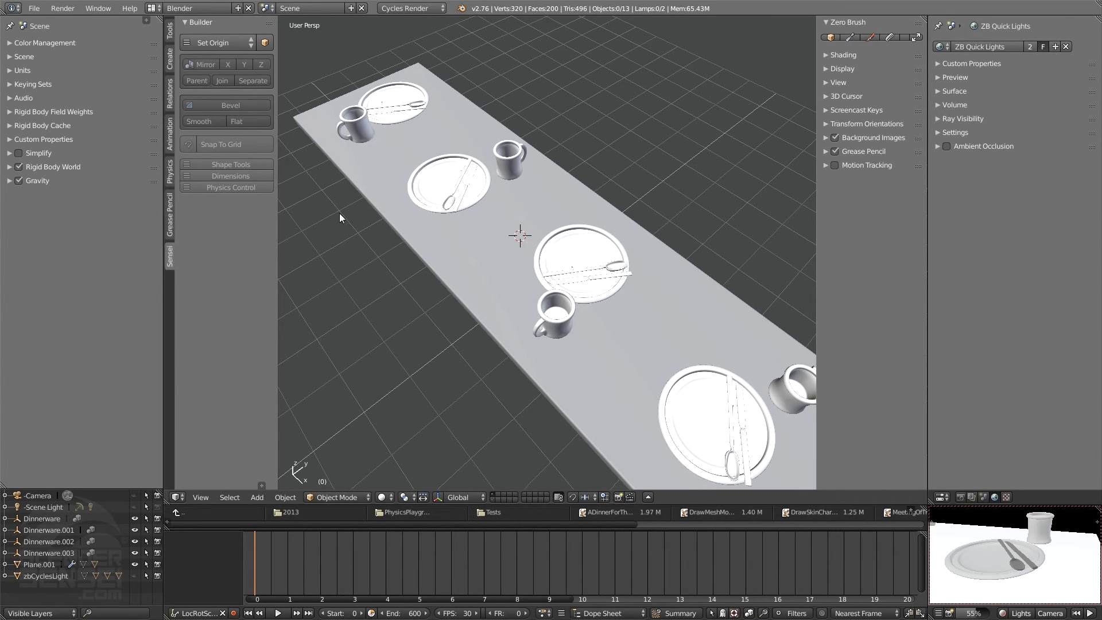
- In orthographic top view, place the 3D cursor in front of the place setting at the table's end
{"action": "scroll", "coordinate": [429, 295], "scroll_direction": "down", "scroll_amount": 2}
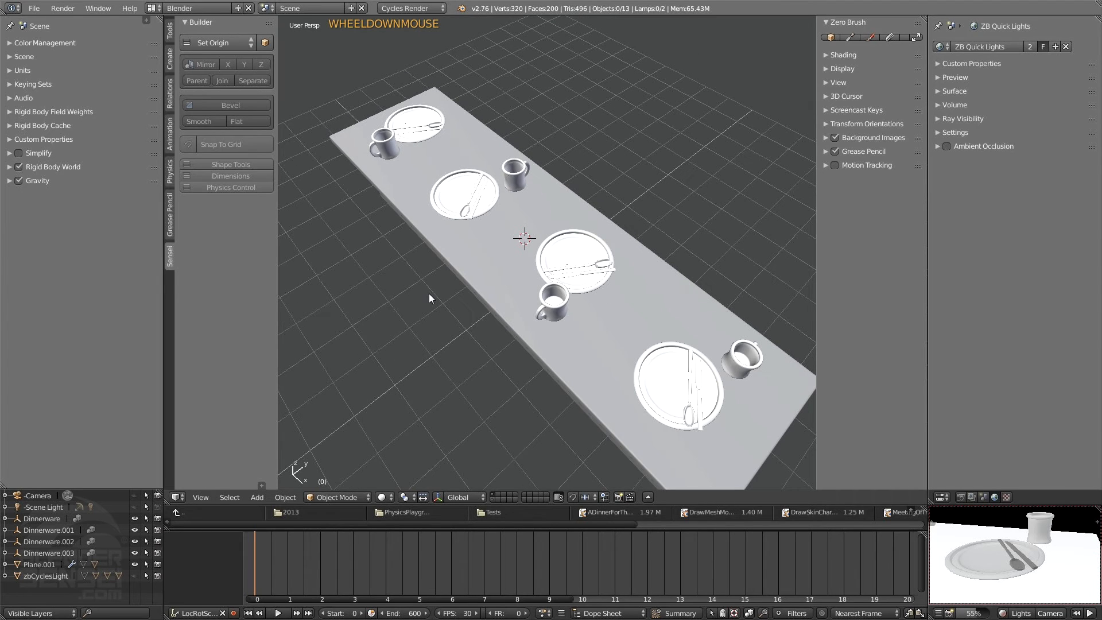
{"action": "key", "text": "7"}
{"action": "key", "text": "5"}
{"action": "middle_click_drag", "start_coordinate": [488, 282], "coordinate": [598, 213], "text": "shift"}
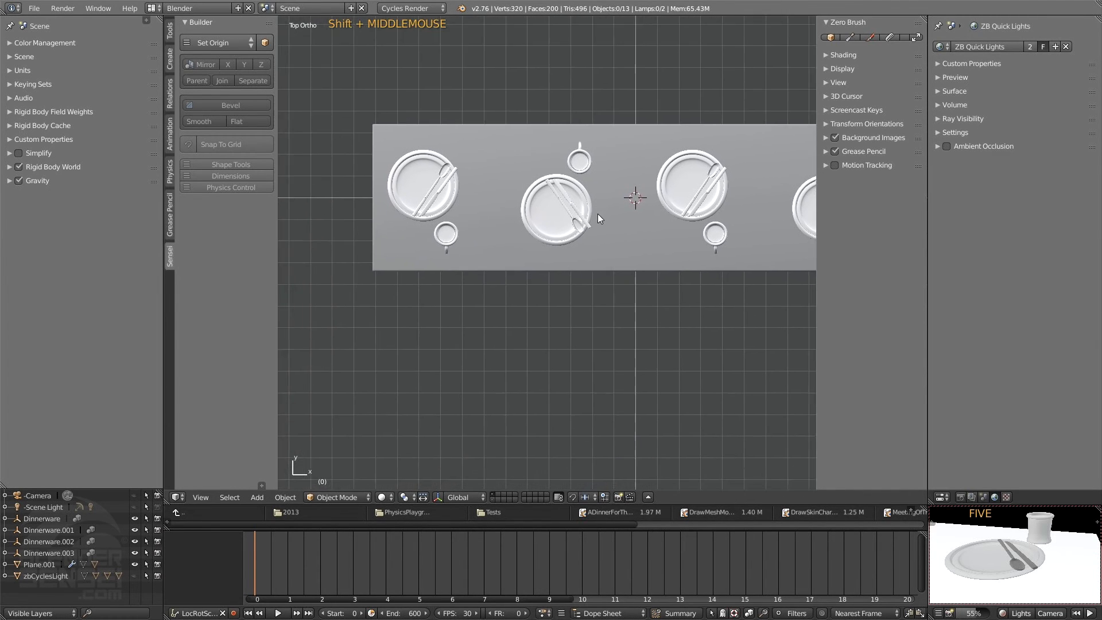
{"action": "right_click", "coordinate": [431, 331]}
{"action": "right_click", "coordinate": [420, 328]}
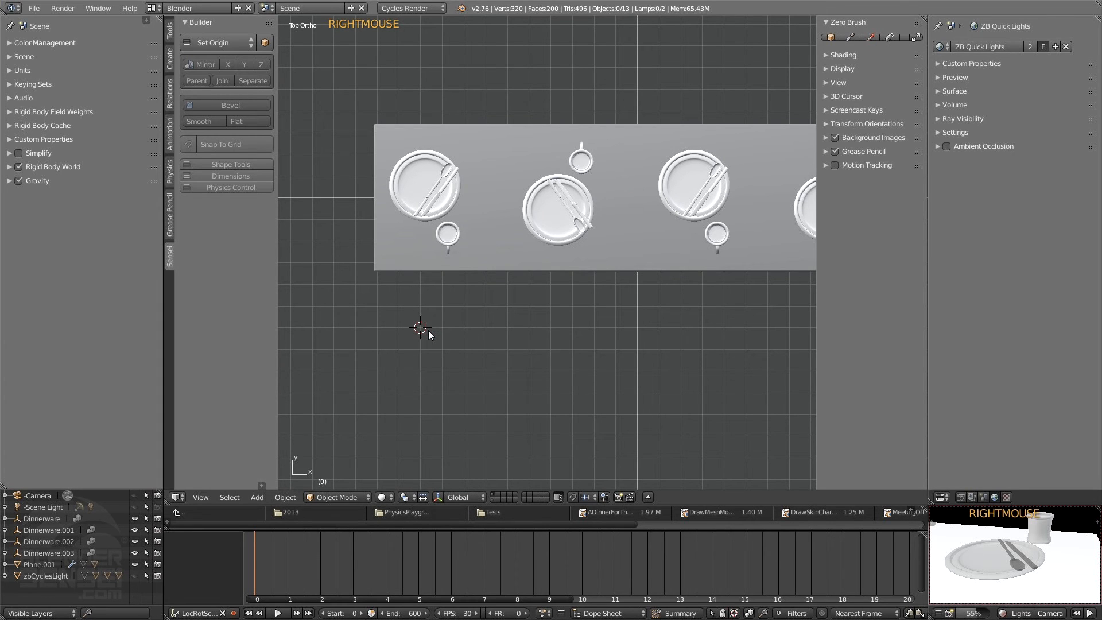
{"action": "right_click", "coordinate": [439, 331]}
- Add a SuzanneBorg group instance at the 3D cursor
{"action": "middle_click_drag", "start_coordinate": [511, 392], "coordinate": [527, 292]}
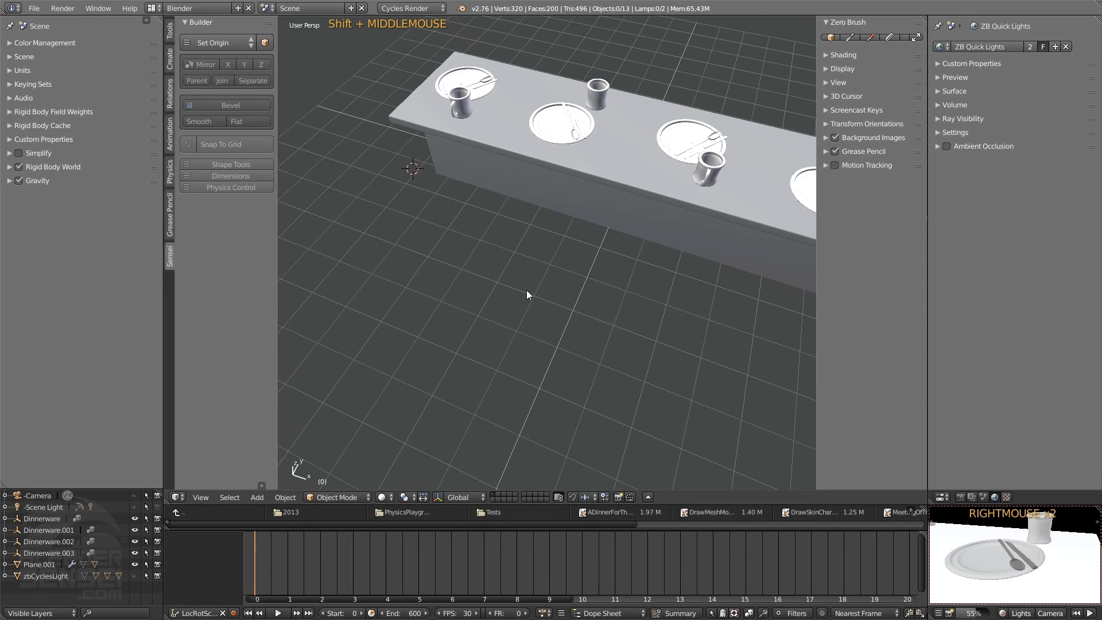
{"action": "key", "text": "shift+a"}
{"action": "mouse_move", "coordinate": [526, 287]}
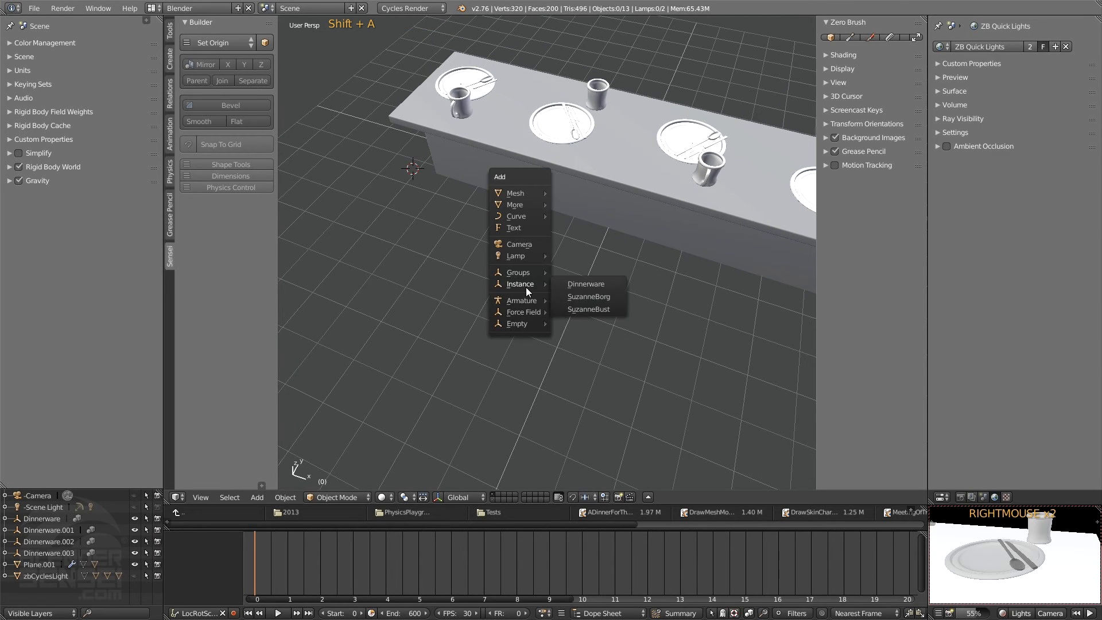
{"action": "left_click", "coordinate": [594, 297]}
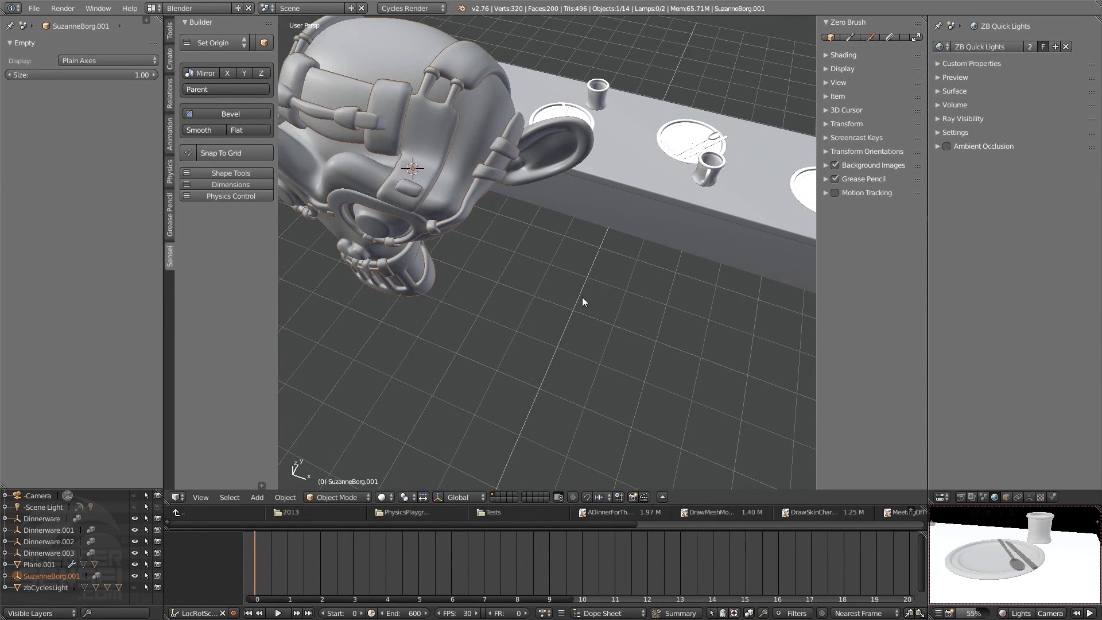
- Rotate the SuzanneBorg instance about 180° in orthographic top view so that it faces the table
{"action": "middle_click_drag", "start_coordinate": [582, 297], "coordinate": [579, 273]}
{"action": "key", "text": "7"}
{"action": "key", "text": "5"}
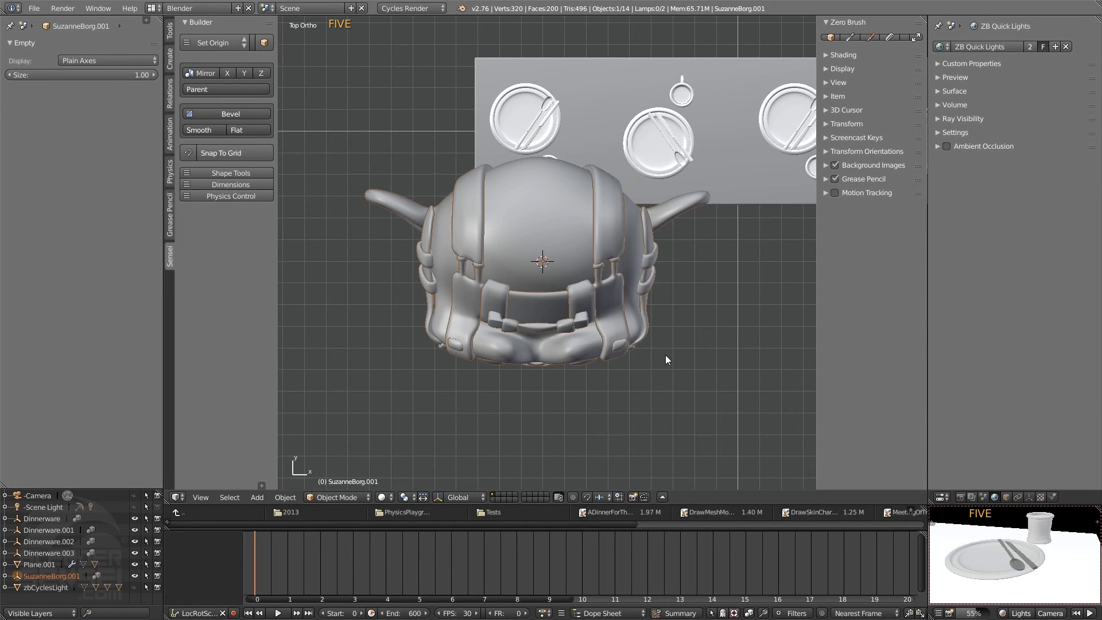
{"action": "key", "text": "r"}
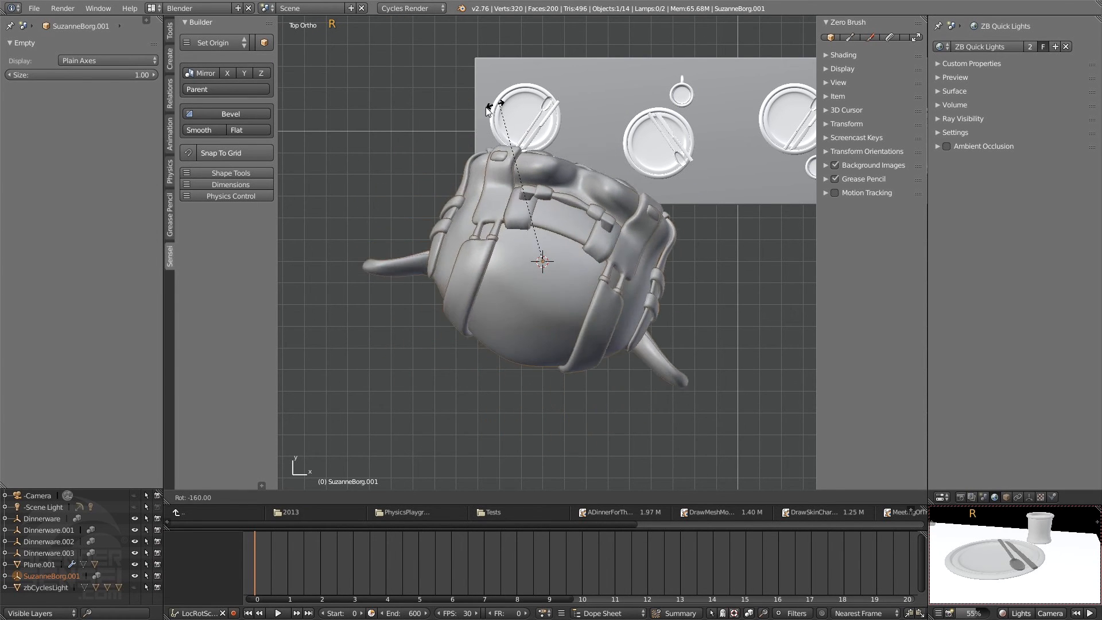
{"action": "left_click", "coordinate": [445, 129]}
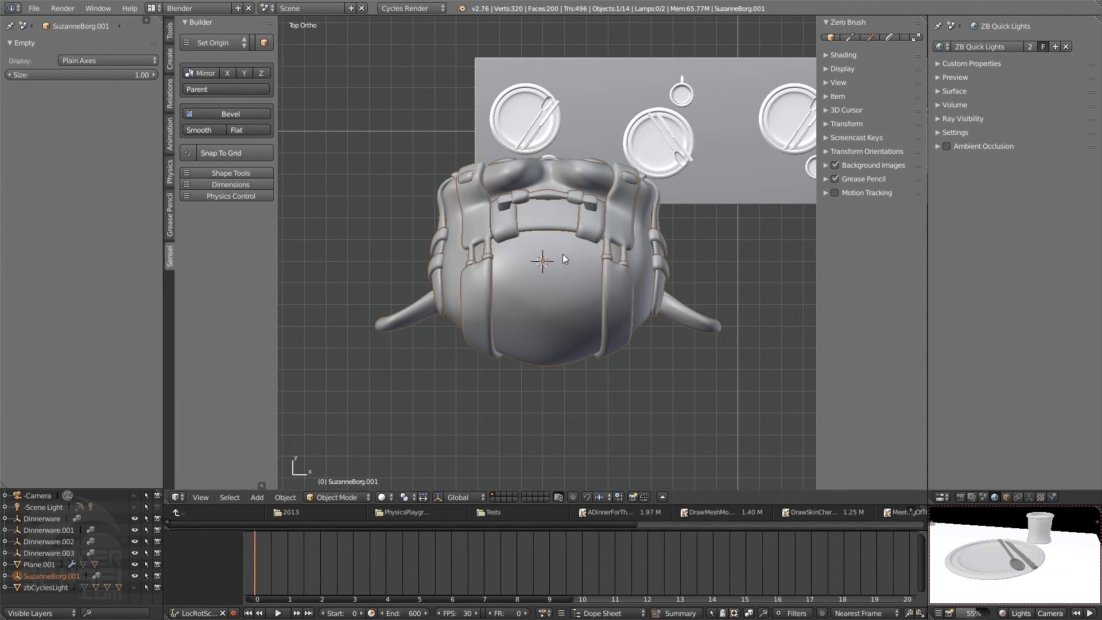
- Move the SuzanneBorg instance about 2 units away from the table's edge
{"action": "key", "text": "g"}
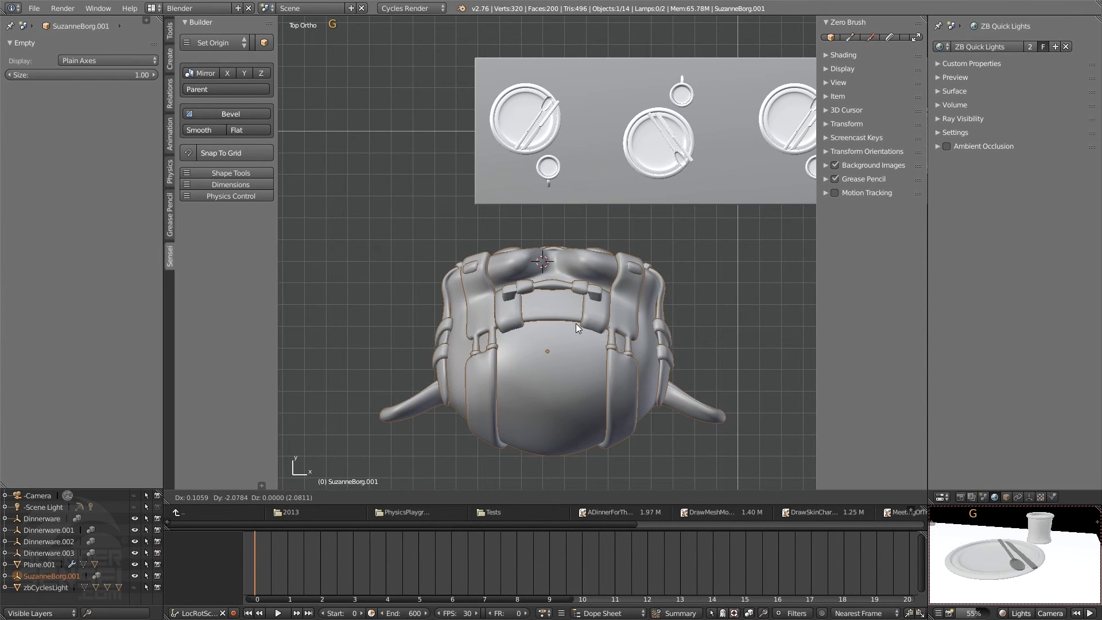
{"action": "left_click", "coordinate": [577, 323]}
{"action": "mouse_move", "coordinate": [576, 323]}
{"action": "middle_mouse_down"}
{"action": "mouse_move", "coordinate": [605, 276]}
{"action": "mouse_move", "coordinate": [526, 163]}
{"action": "mouse_move", "coordinate": [585, 373]}
{"action": "mouse_move", "coordinate": [580, 302]}
{"action": "middle_mouse_up"}
- In right orthographic view, tilt SuzanneBorg's face down toward the plates and move it about 0.6 units closer and 1 unit higher
{"action": "key", "text": "3"}
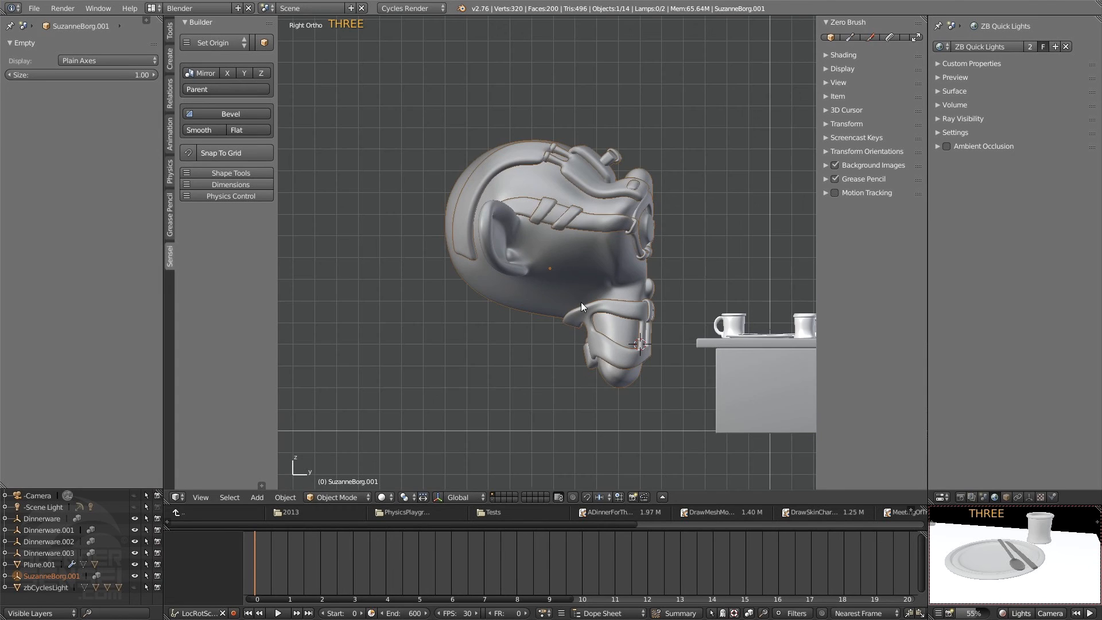
{"action": "middle_click_drag", "start_coordinate": [673, 228], "coordinate": [590, 205], "text": "shift"}
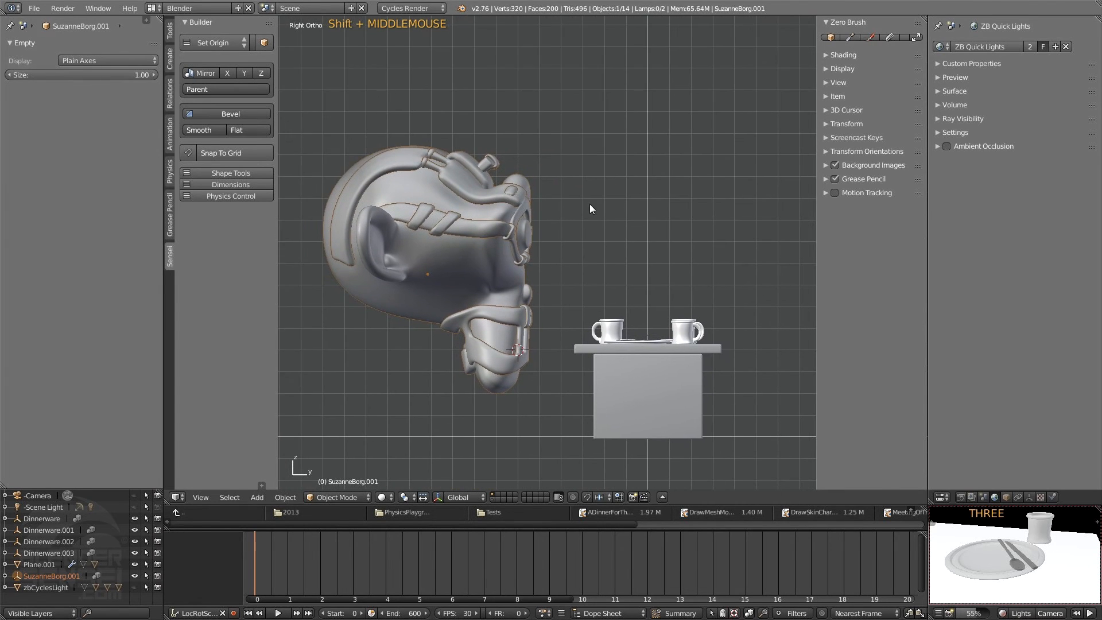
{"action": "key", "text": "r"}
{"action": "left_click", "coordinate": [630, 314]}
{"action": "key", "text": "g"}
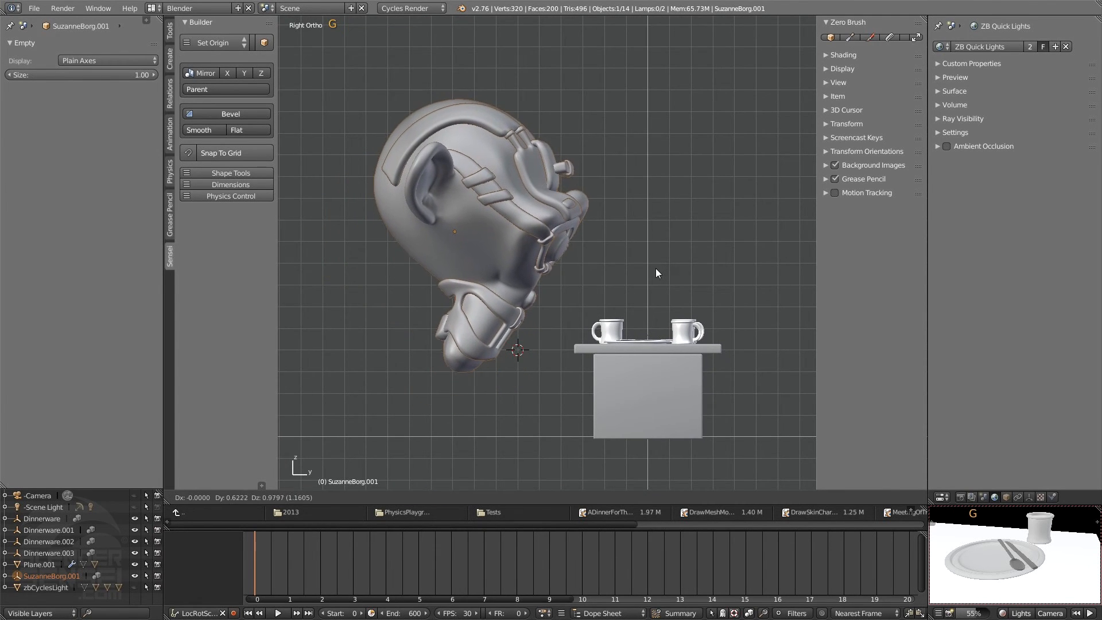
{"action": "left_click", "coordinate": [656, 268]}
- In top orthographic view, place the 3D cursor on the opposite side of the table from SuzanneBorg
{"action": "middle_click_drag", "start_coordinate": [726, 332], "coordinate": [547, 209]}
{"action": "key", "text": "KP_5"}
{"action": "middle_click_drag", "start_coordinate": [474, 138], "coordinate": [565, 265], "text": "shift"}
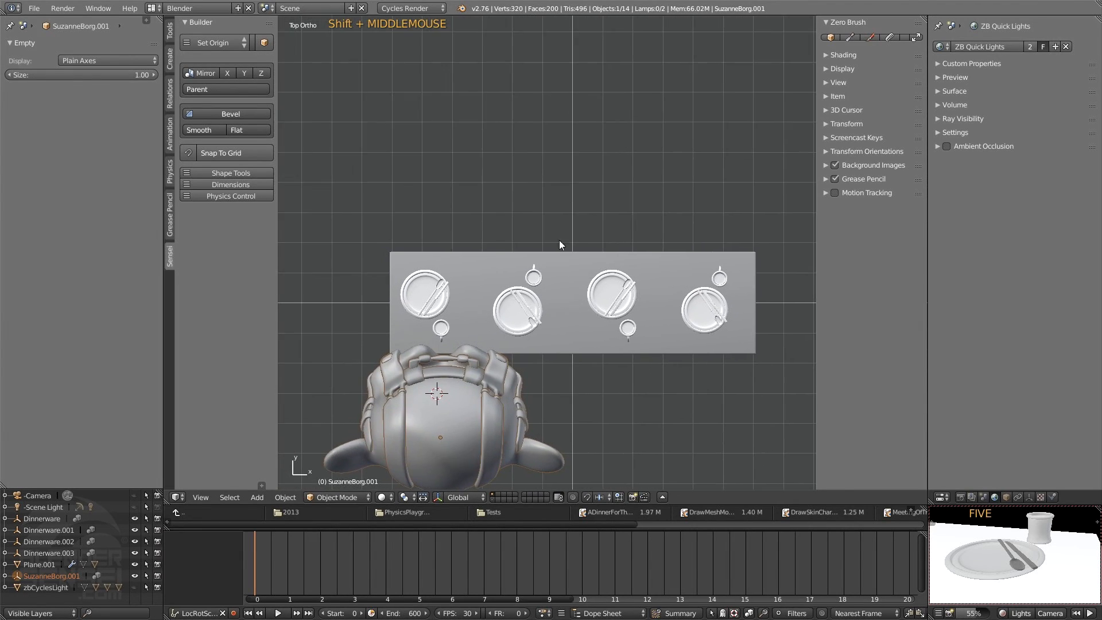
{"action": "right_click", "coordinate": [511, 182]}
{"action": "key", "text": "shift+a"}
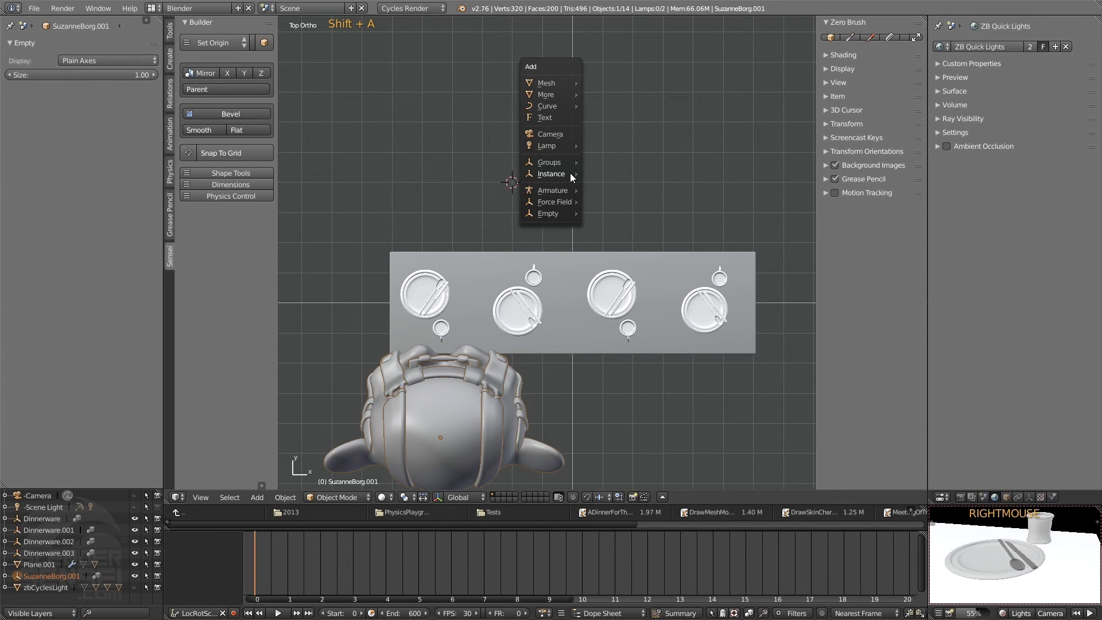
{"action": "mouse_move", "coordinate": [567, 173]}
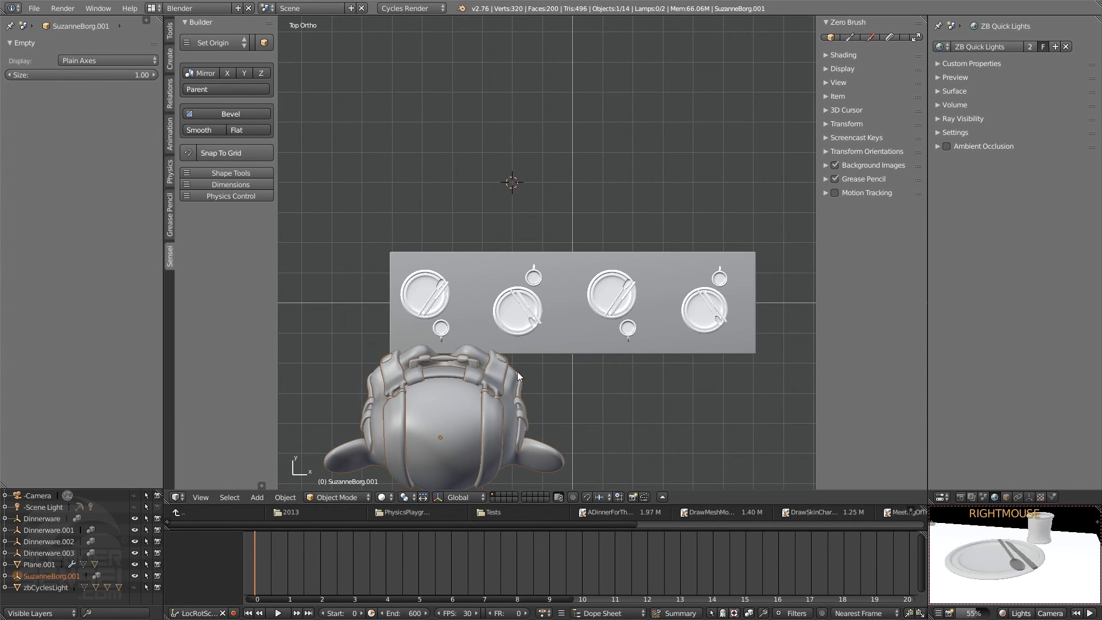
- Duplicate the SuzanneBorg instance to the opposite side of the table and rotate the copy to face the table
{"action": "key", "text": "shift+d"}
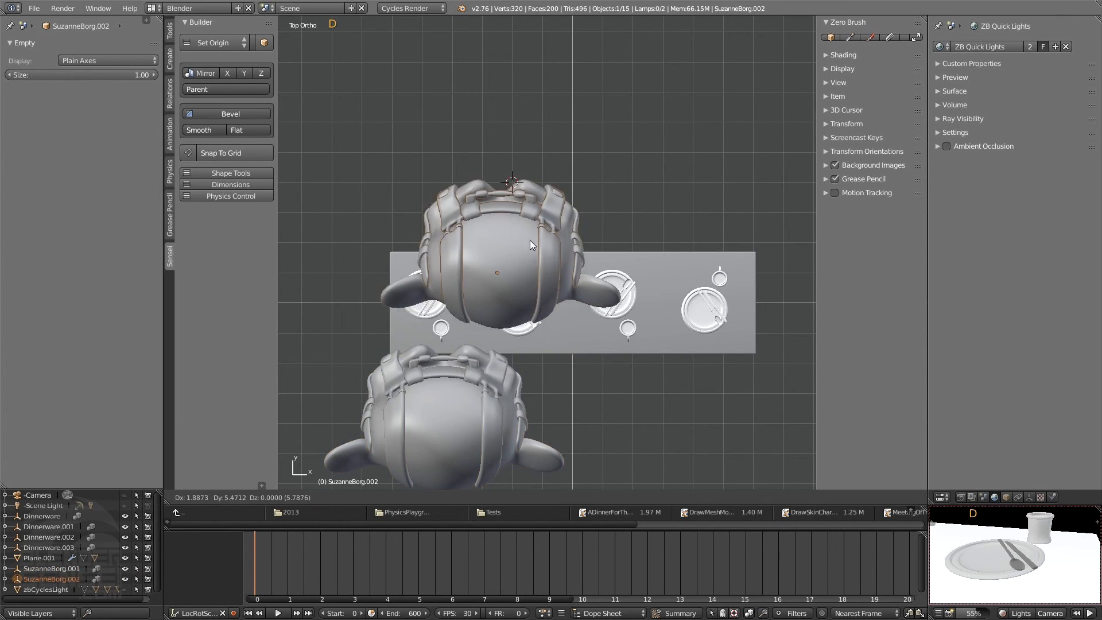
{"action": "left_click", "coordinate": [529, 161]}
{"action": "key", "text": "r"}
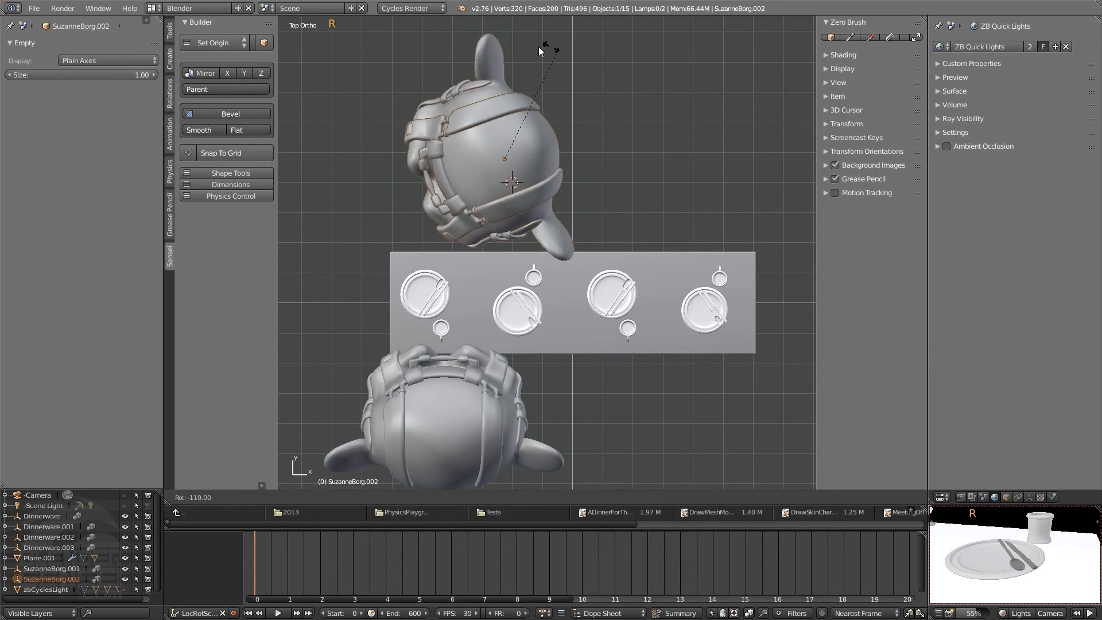
{"action": "left_click", "coordinate": [445, 95]}
- Scale the duplicated SuzanneBorg down to about 0.52 of its size
{"action": "middle_click_drag", "start_coordinate": [640, 317], "coordinate": [665, 179]}
{"action": "key", "text": "s"}
{"action": "key", "text": "s"}
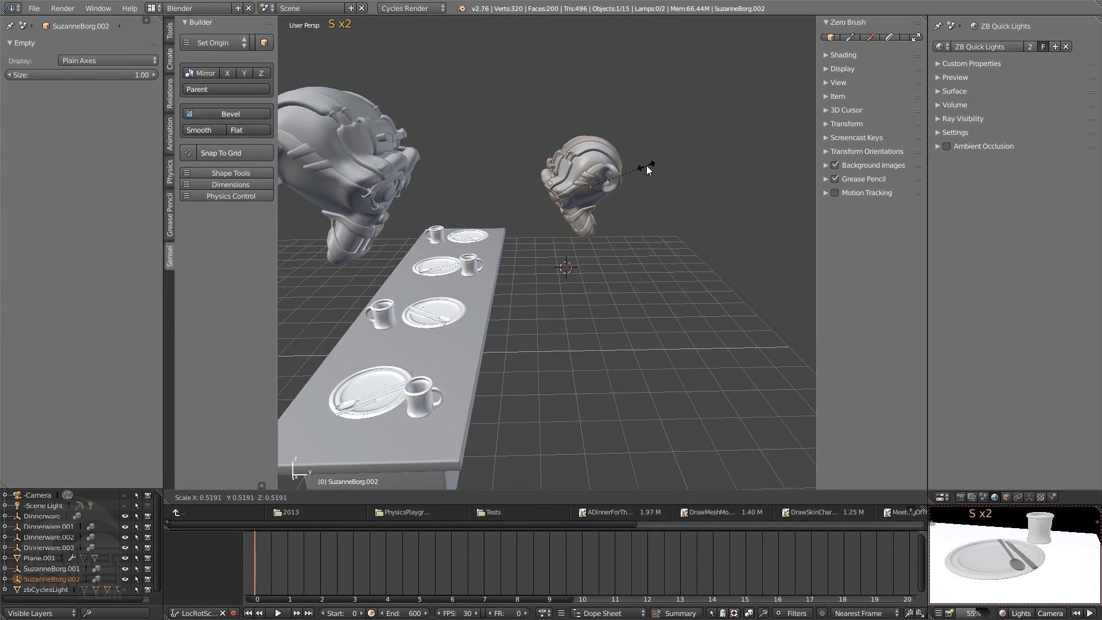
{"action": "left_click", "coordinate": [647, 168]}
- In right orthographic view, move the smaller SuzanneBorg close to the table's edge
{"action": "middle_click_drag", "start_coordinate": [578, 217], "coordinate": [649, 235]}
{"action": "key", "text": "3"}
{"action": "scroll", "coordinate": [560, 224], "scroll_direction": "up", "scroll_amount": 2}
{"action": "scroll", "coordinate": [560, 224], "scroll_direction": "up", "scroll_amount": 1}
{"action": "key", "text": "g"}
{"action": "left_click", "coordinate": [609, 305]}
- Tilt the smaller SuzanneBorg's face upward and lower the head beside the tabletop
{"action": "key", "text": "r"}
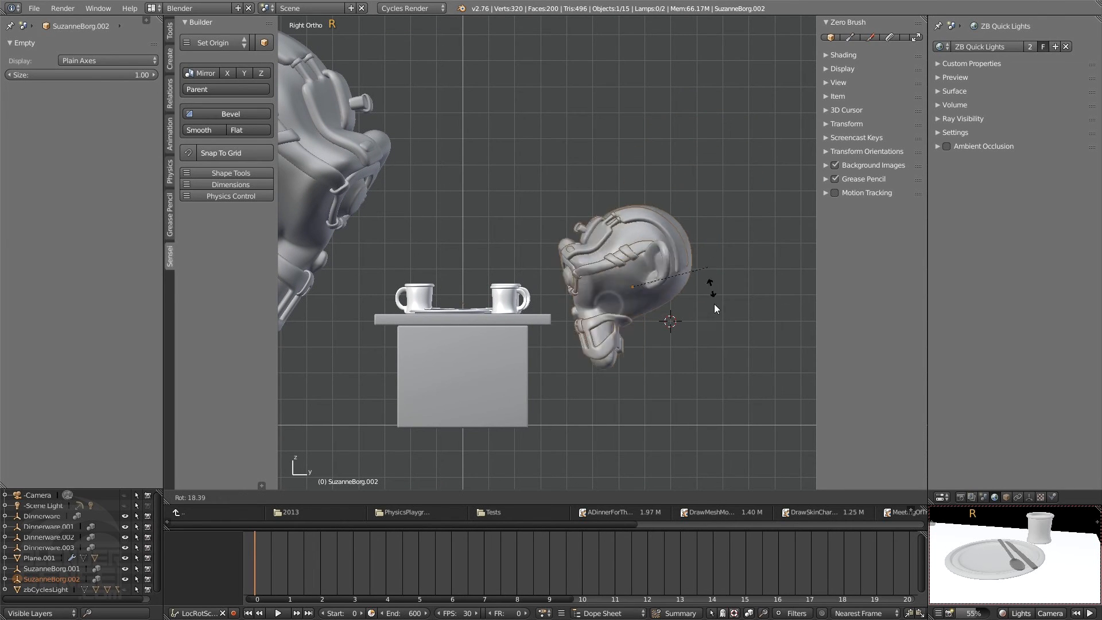
{"action": "left_click", "coordinate": [713, 306]}
{"action": "key", "text": "g"}
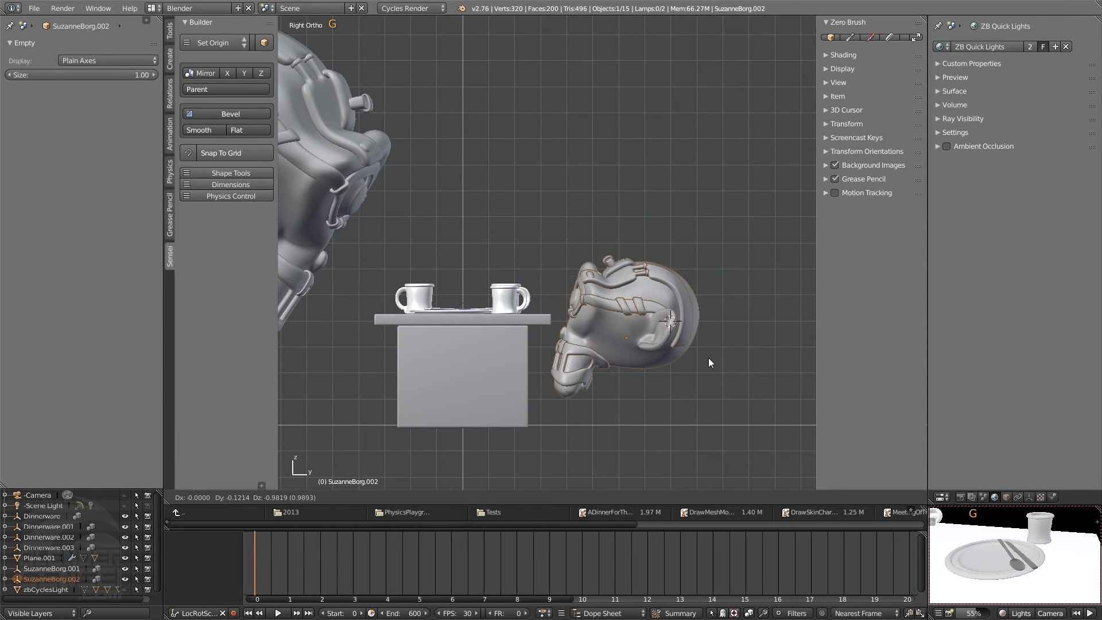
{"action": "left_click", "coordinate": [701, 340]}
- Slide the smaller SuzanneBorg about 0.5 units along the global X axis beside its place setting
{"action": "middle_click_drag", "start_coordinate": [701, 340], "coordinate": [594, 389]}
{"action": "key", "text": "g"}
{"action": "key", "text": "g"}
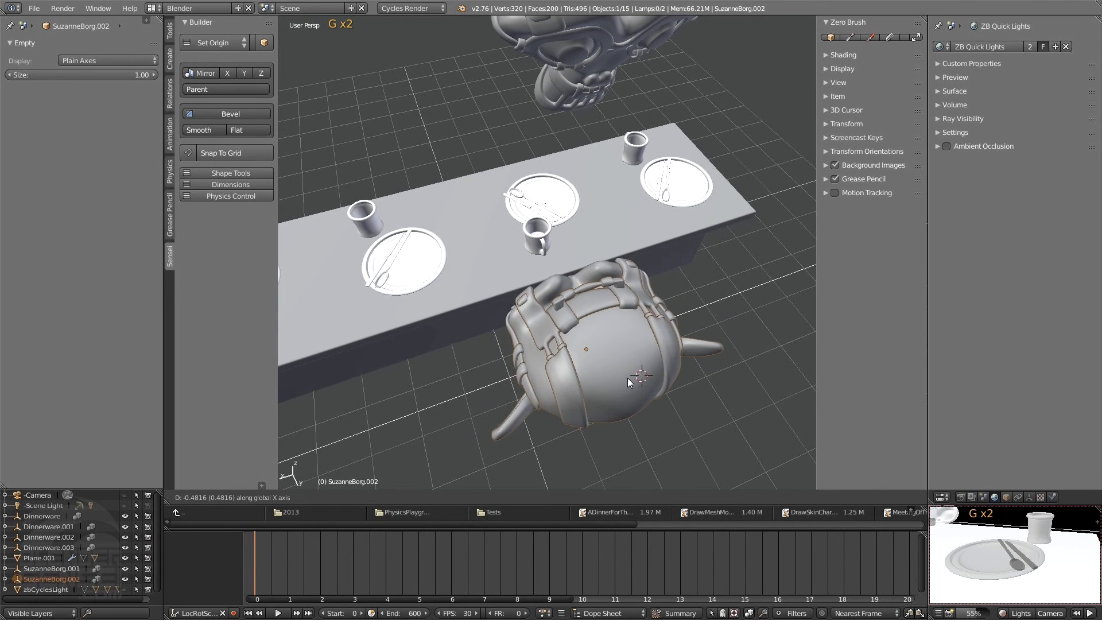
{"action": "left_click", "coordinate": [631, 376]}
- Turn the smaller SuzanneBorg slightly about the Z axis and adjust its tilt from a side-on perspective view
{"action": "key", "text": "r"}
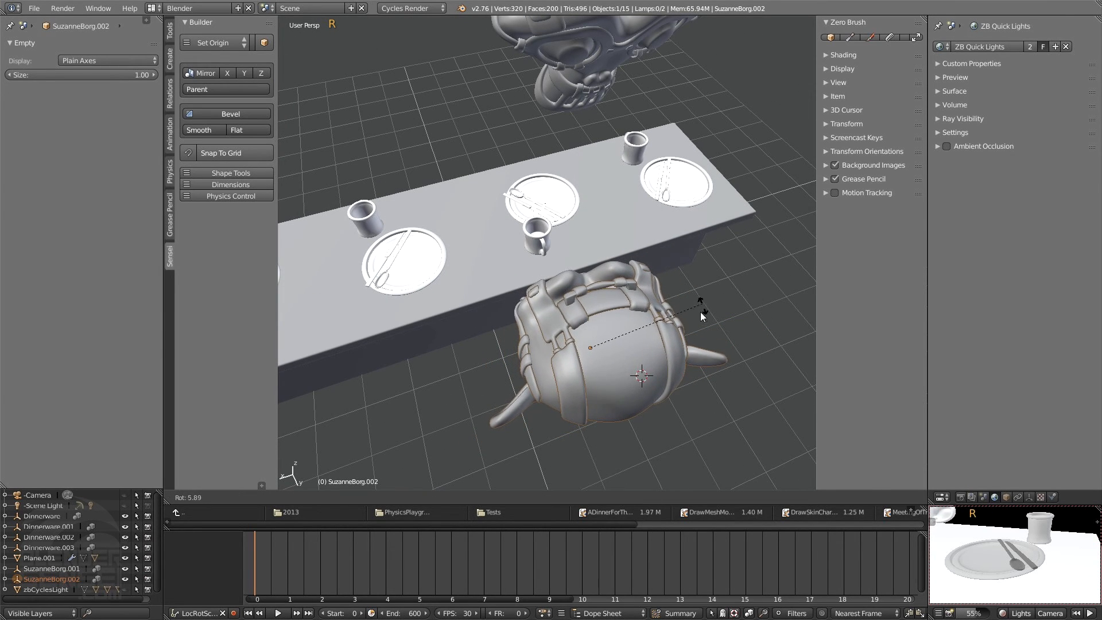
{"action": "key", "text": "z"}
{"action": "left_click", "coordinate": [704, 333]}
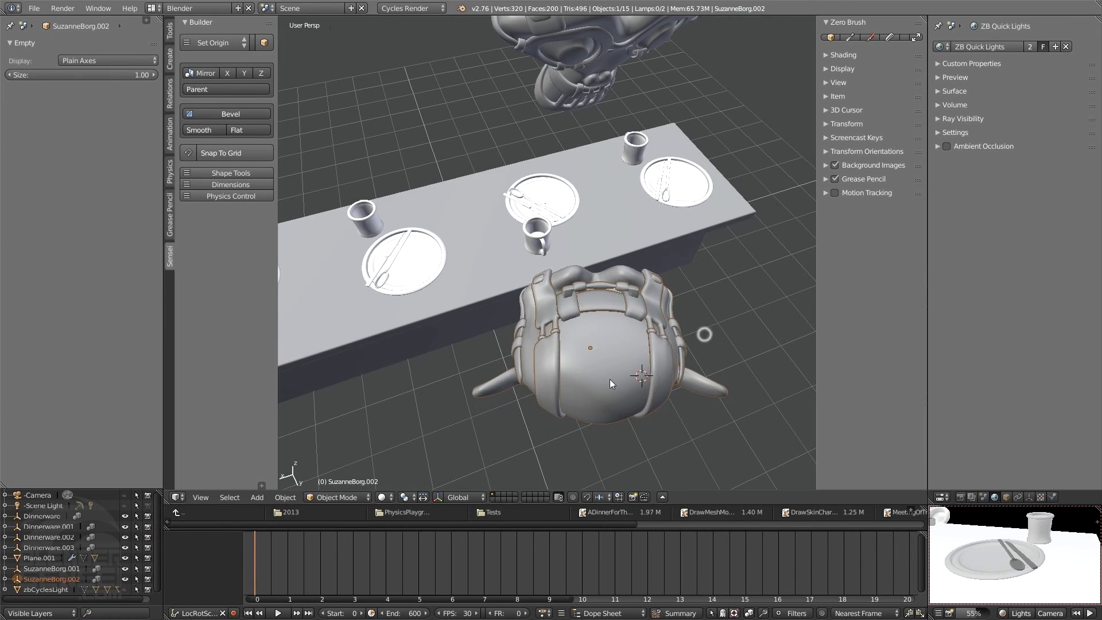
{"action": "middle_click_drag", "start_coordinate": [610, 379], "coordinate": [726, 307]}
{"action": "key", "text": "r"}
{"action": "left_click", "coordinate": [728, 312]}
- Select the large SuzanneBorg instance and turn it slightly about the Z axis
{"action": "left_click", "coordinate": [377, 153]}
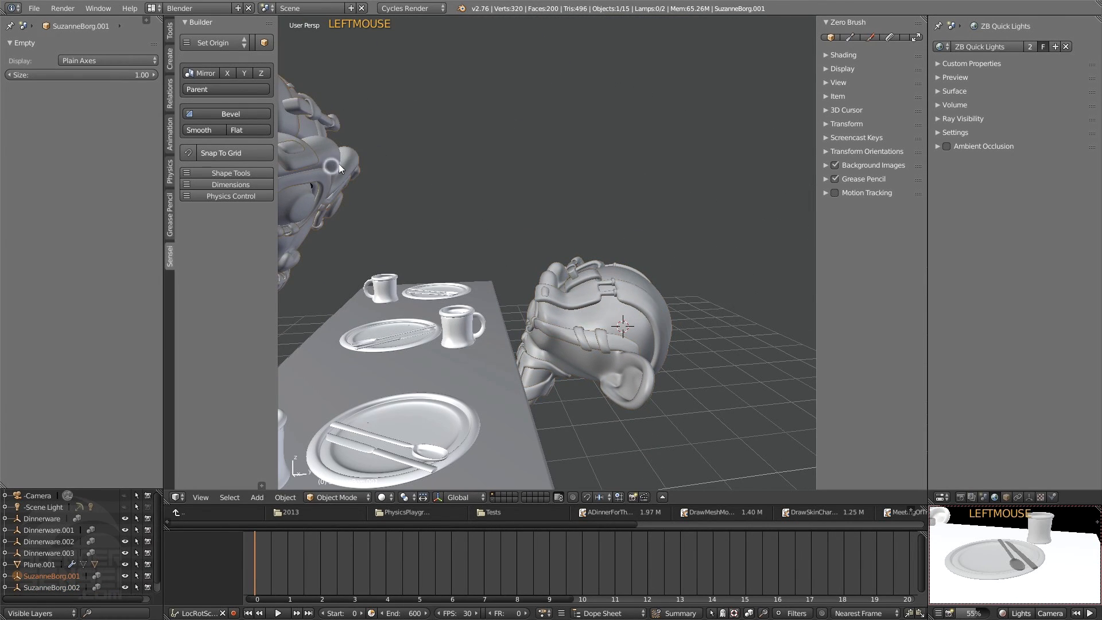
{"action": "middle_click_drag", "start_coordinate": [377, 153], "coordinate": [662, 114]}
{"action": "scroll", "coordinate": [617, 143], "scroll_direction": "down", "scroll_amount": 1}
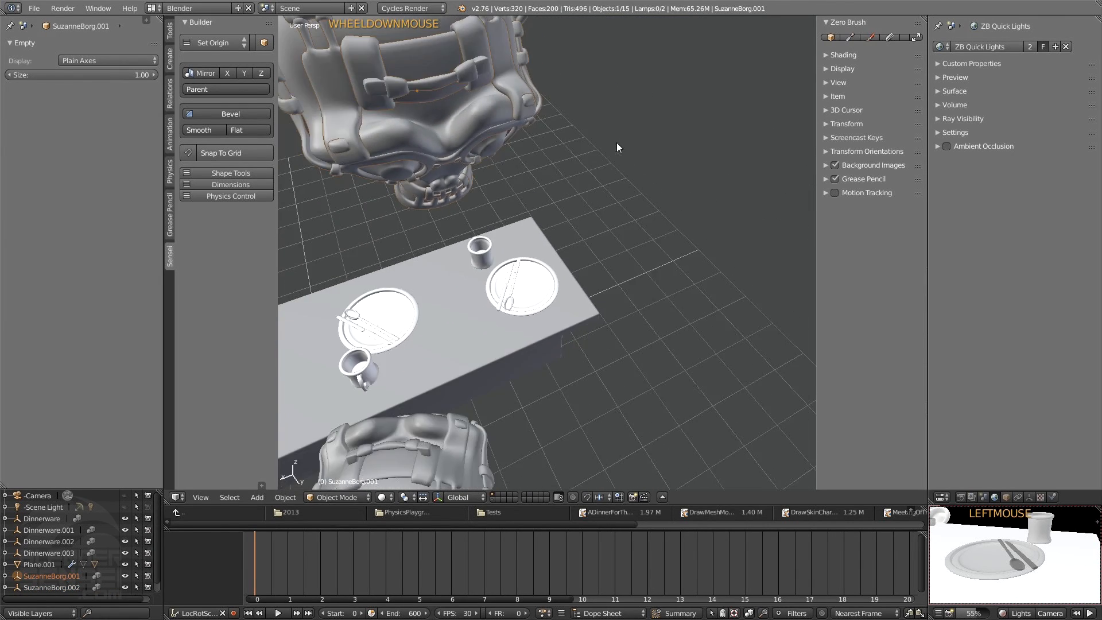
{"action": "key", "text": "r"}
{"action": "key", "text": "z"}
{"action": "left_click", "coordinate": [604, 263]}
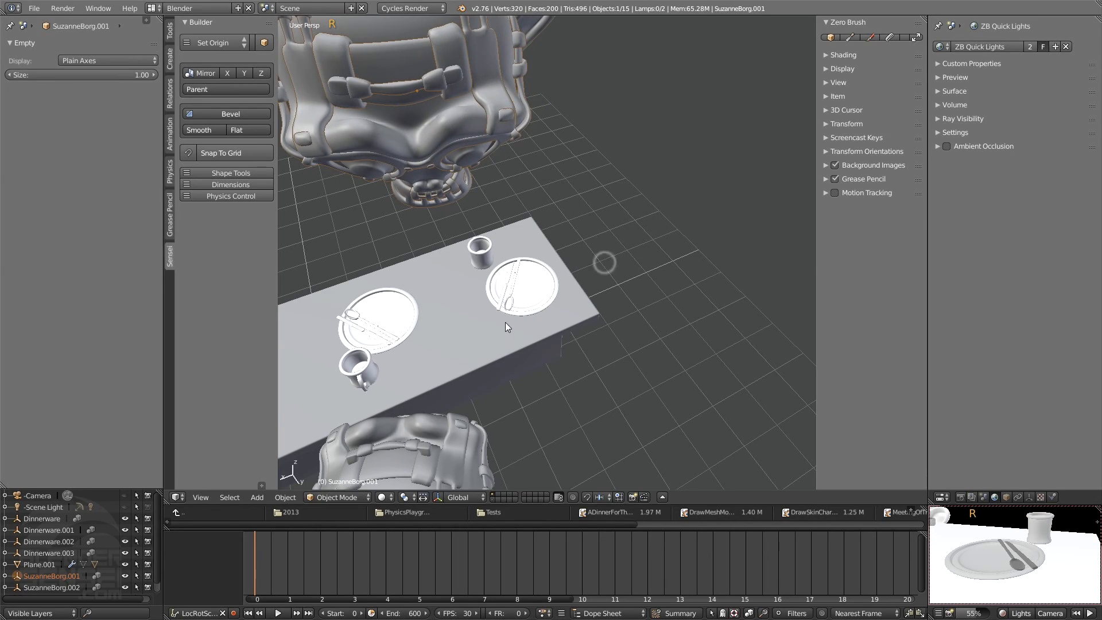
- In top orthographic view, add a SuzanneBust group instance beside the large SuzanneBorg, in front of the third place setting
{"action": "middle_click_drag", "start_coordinate": [604, 263], "coordinate": [636, 289]}
{"action": "key", "text": "7"}
{"action": "key", "text": "5"}
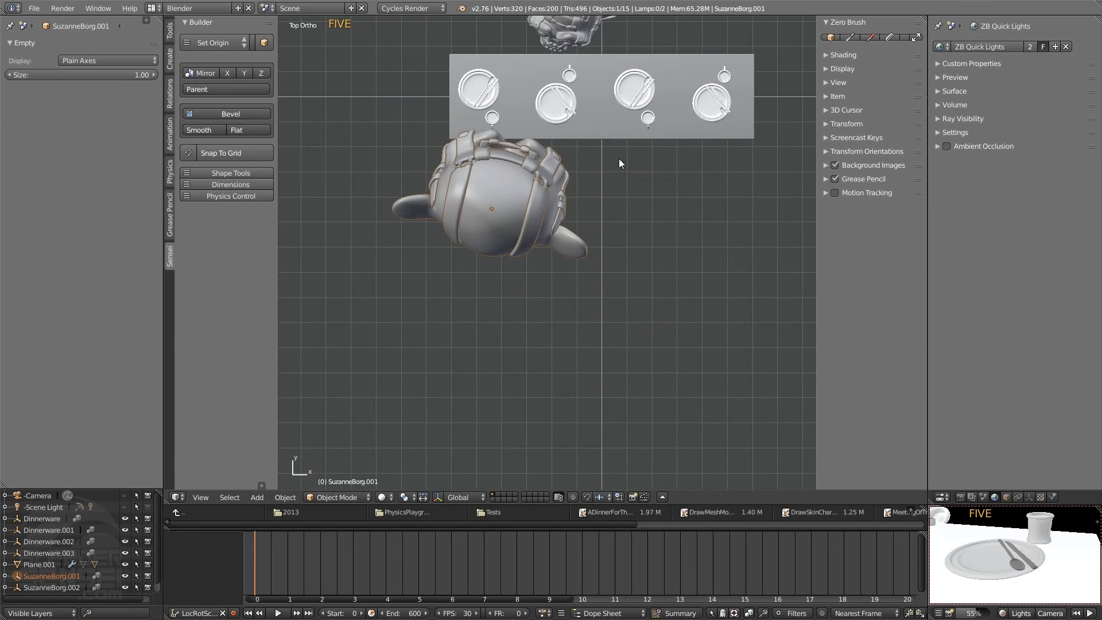
{"action": "middle_click_drag", "start_coordinate": [615, 165], "coordinate": [498, 307], "text": "shift"}
{"action": "right_click", "coordinate": [537, 337]}
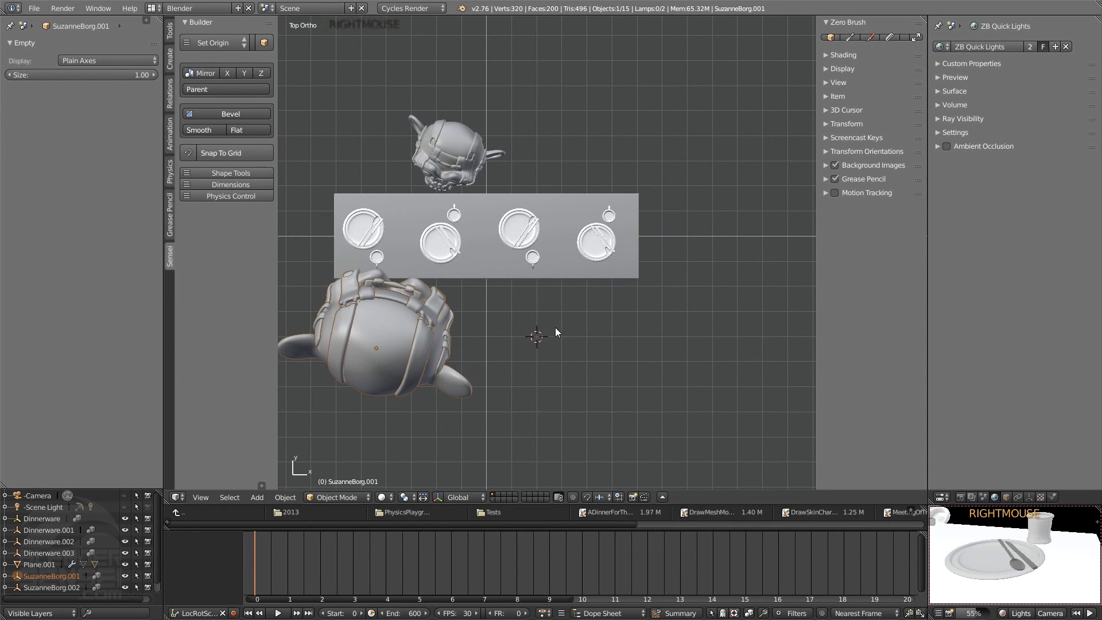
{"action": "key", "text": "shift+a"}
{"action": "mouse_move", "coordinate": [539, 330]}
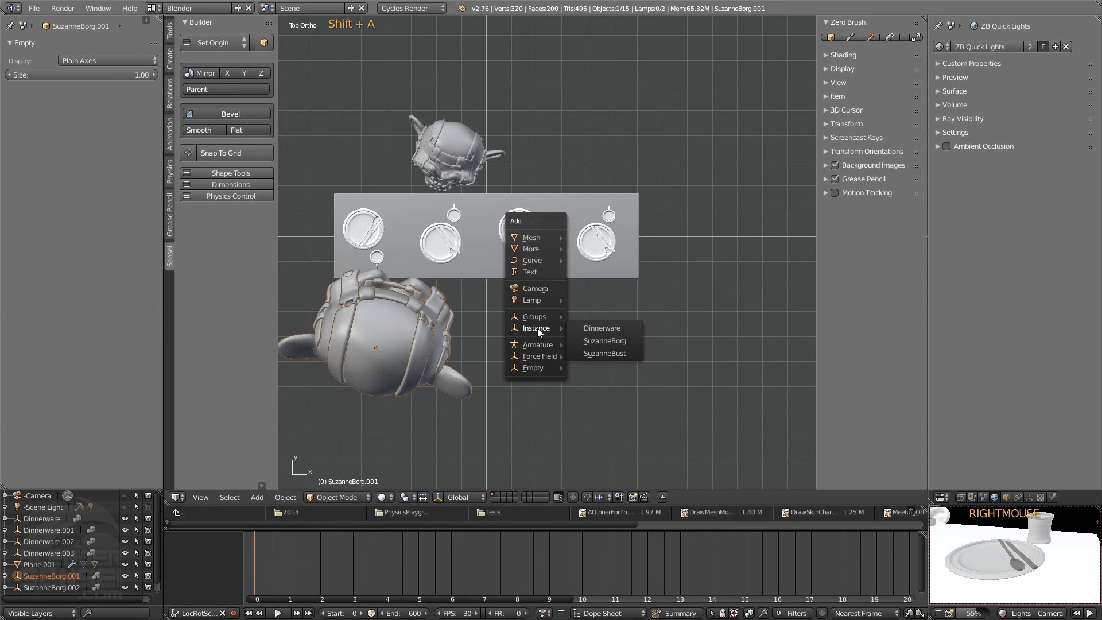
{"action": "left_click", "coordinate": [603, 354]}
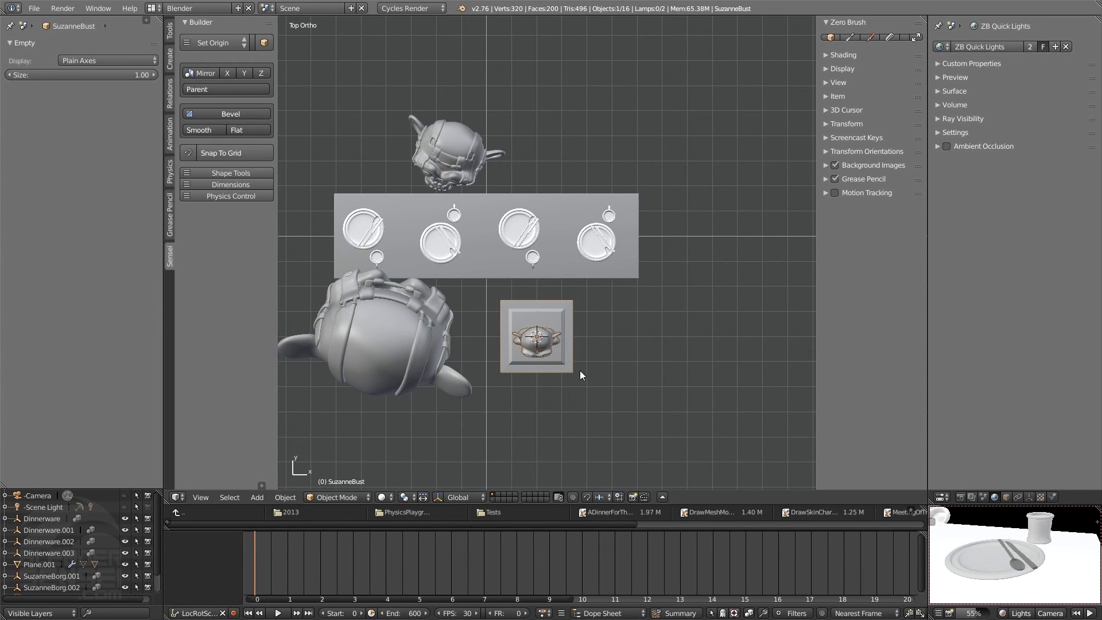
- Rotate the SuzanneBust instance about 180° in top view so that it faces the table
{"action": "middle_click_drag", "start_coordinate": [580, 370], "coordinate": [596, 335]}
{"action": "key", "text": "KP_7"}
{"action": "key", "text": "r"}
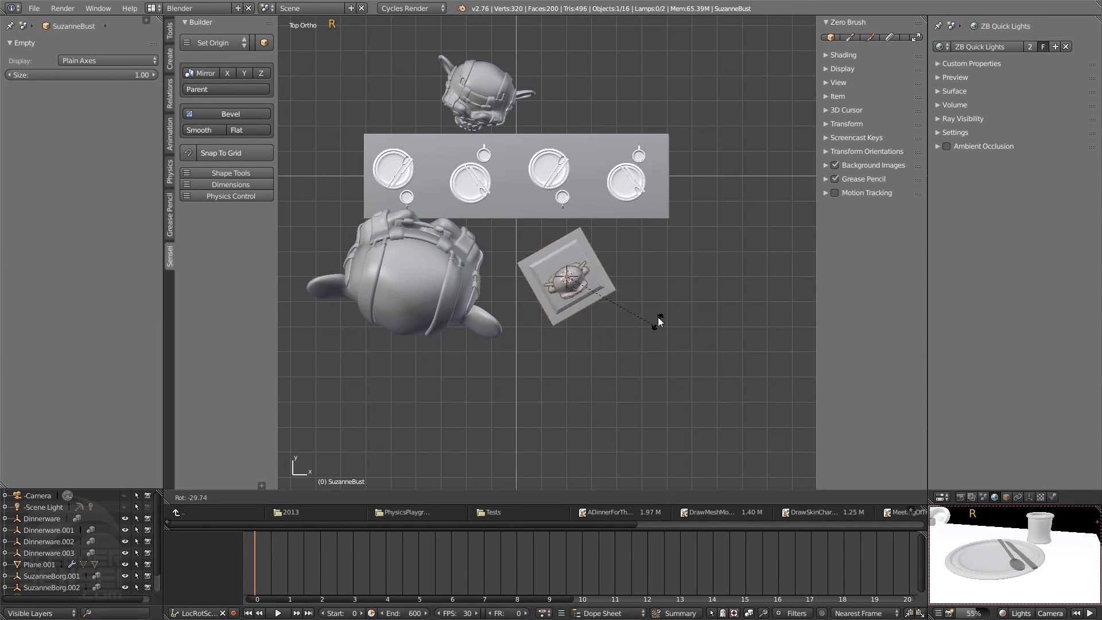
{"action": "left_click", "coordinate": [524, 208]}
- Raise the SuzanneBust about 0.96 units along the Z axis so that its pedestal rests on the ground plane
{"action": "middle_click_drag", "start_coordinate": [630, 315], "coordinate": [515, 211]}
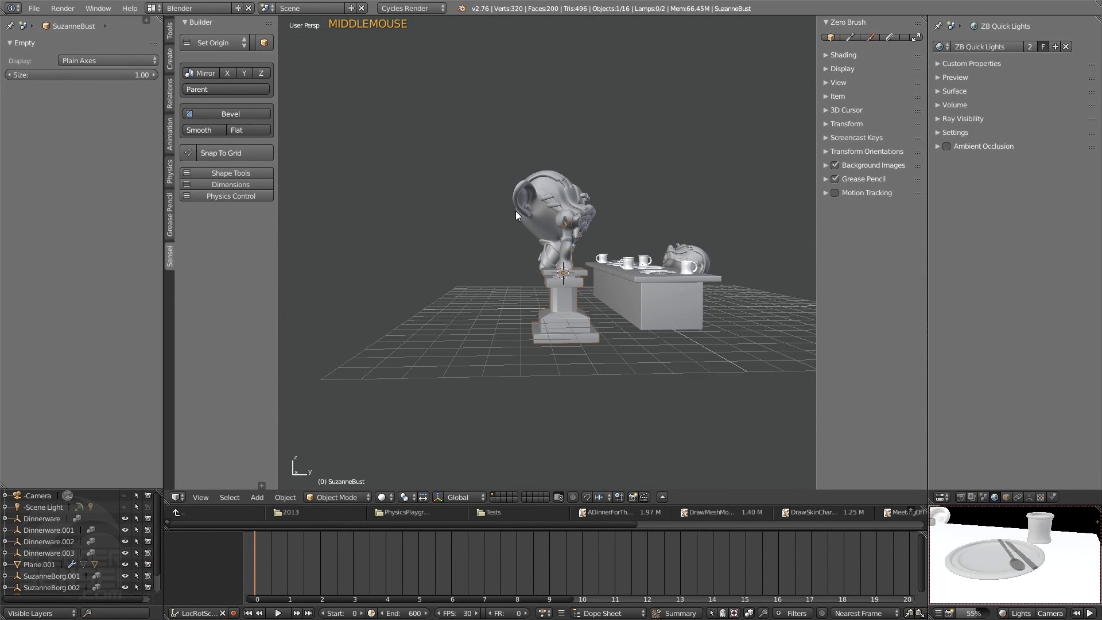
{"action": "key", "text": "KP_3"}
{"action": "key", "text": "g"}
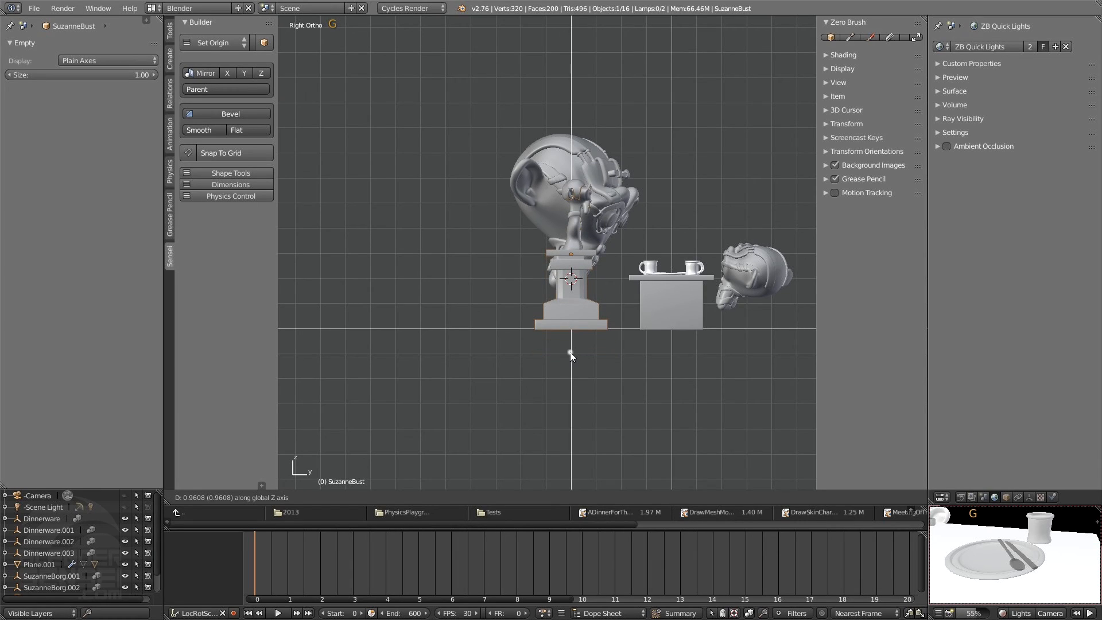
{"action": "left_click", "coordinate": [571, 353]}
- In top orthographic view, duplicate the SuzanneBust along the Y axis to the opposite side of the table
{"action": "middle_click_drag", "start_coordinate": [570, 353], "coordinate": [534, 337]}
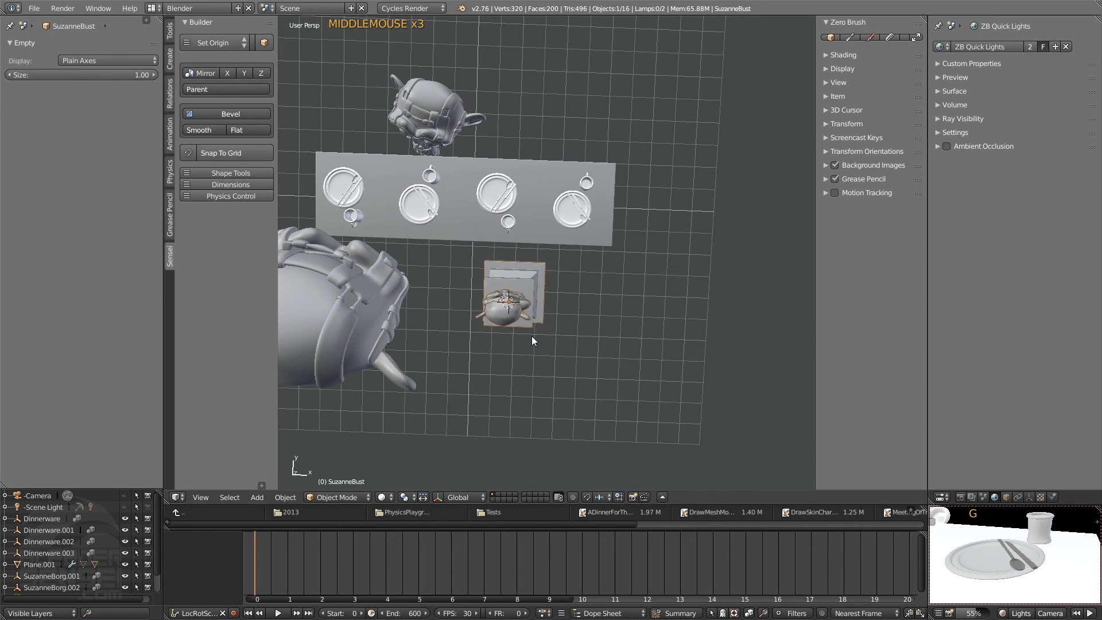
{"action": "key", "text": "KP_5"}
{"action": "key", "text": "shift+d"}
{"action": "key", "text": "y"}
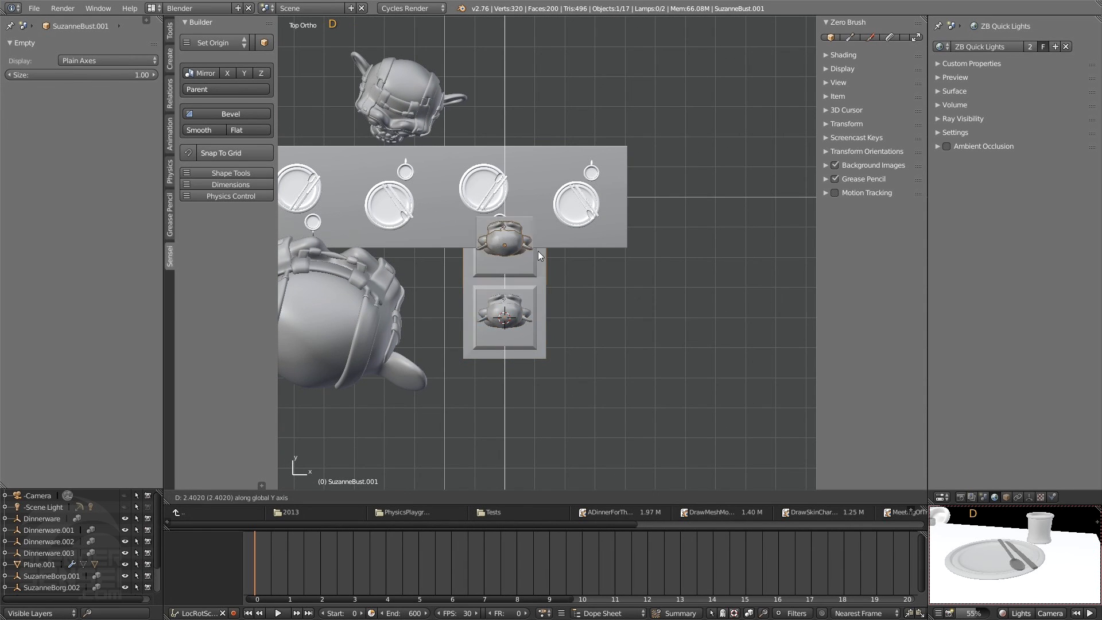
{"action": "left_click", "coordinate": [549, 129]}
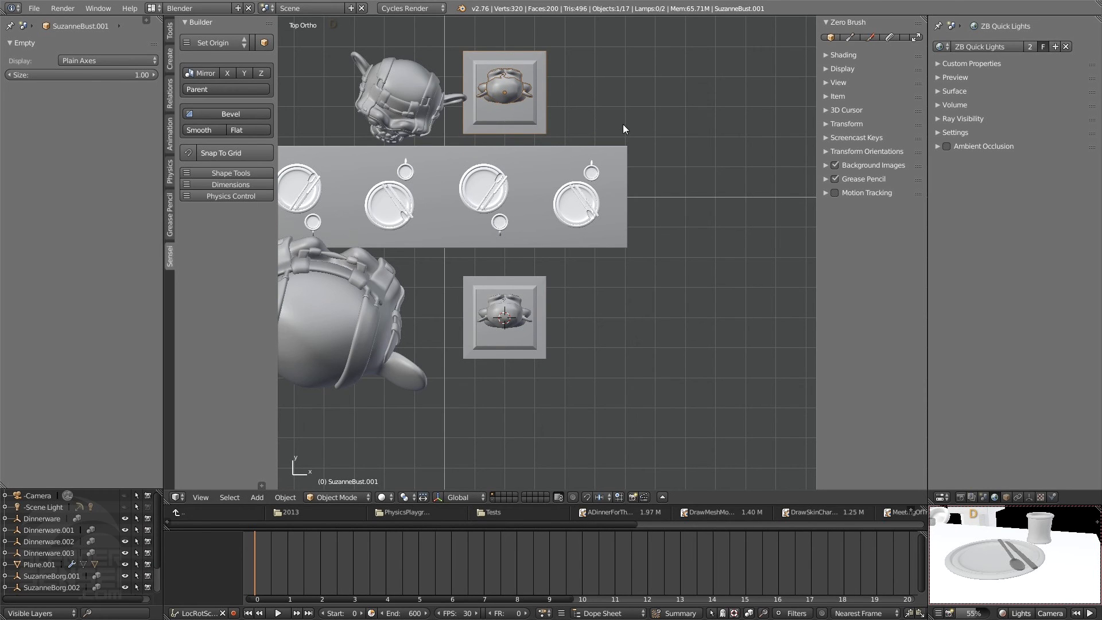
- Rotate the duplicated SuzanneBust 180° to face the table and move it beside the place setting at the table's far end
{"action": "key", "text": "shift+a"}
{"action": "mouse_move", "coordinate": [625, 133]}
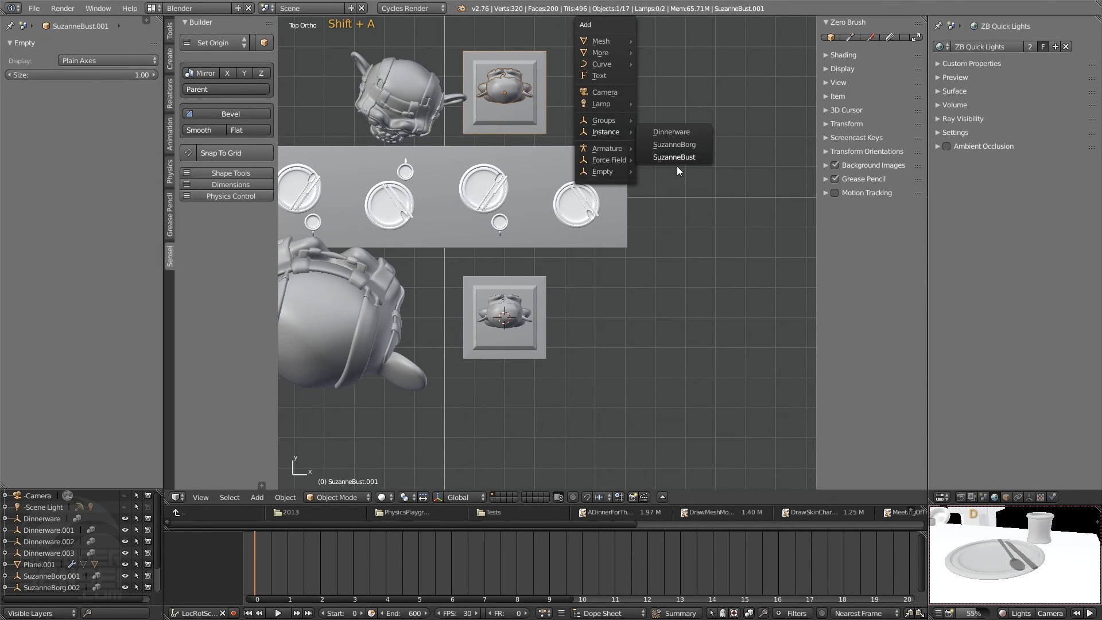
{"action": "key", "text": "r"}
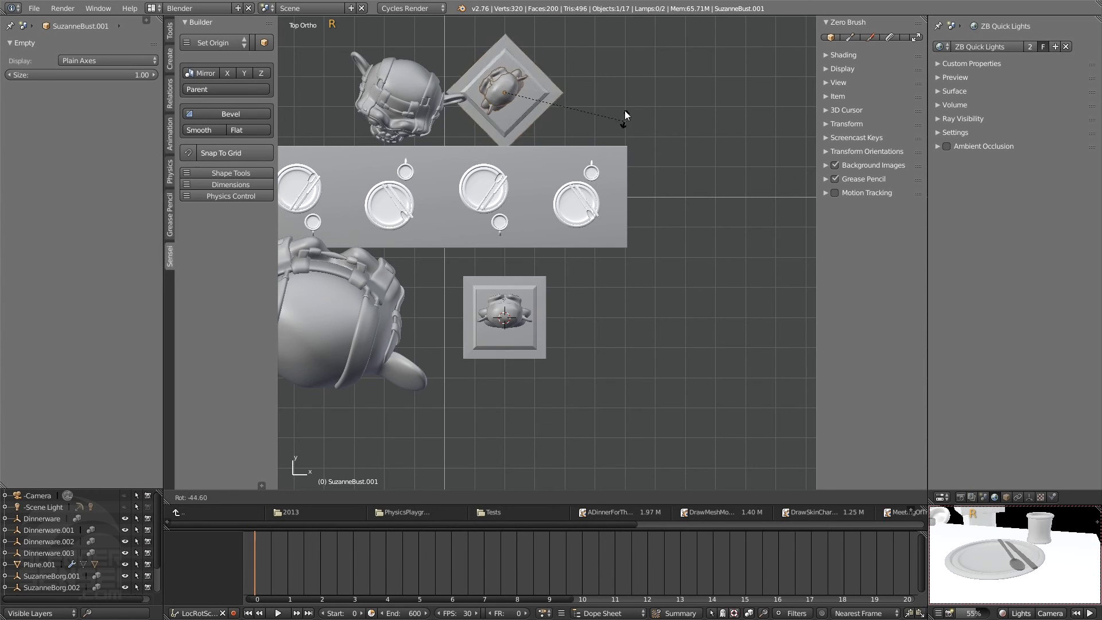
{"action": "left_click", "coordinate": [469, 33]}
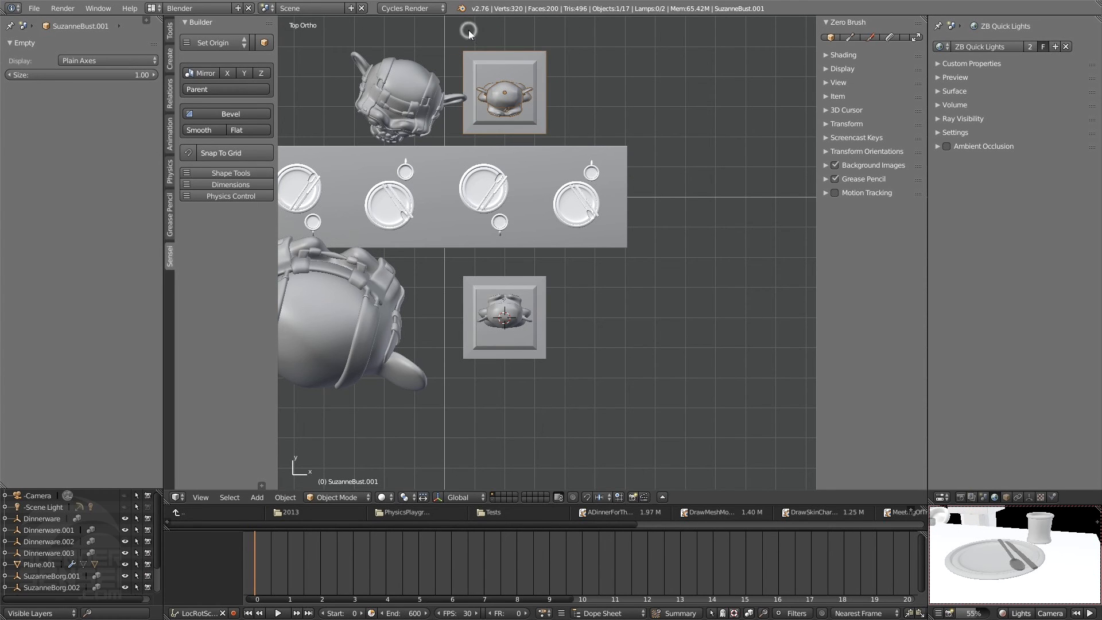
{"action": "key", "text": "g"}
{"action": "left_click", "coordinate": [614, 102]}
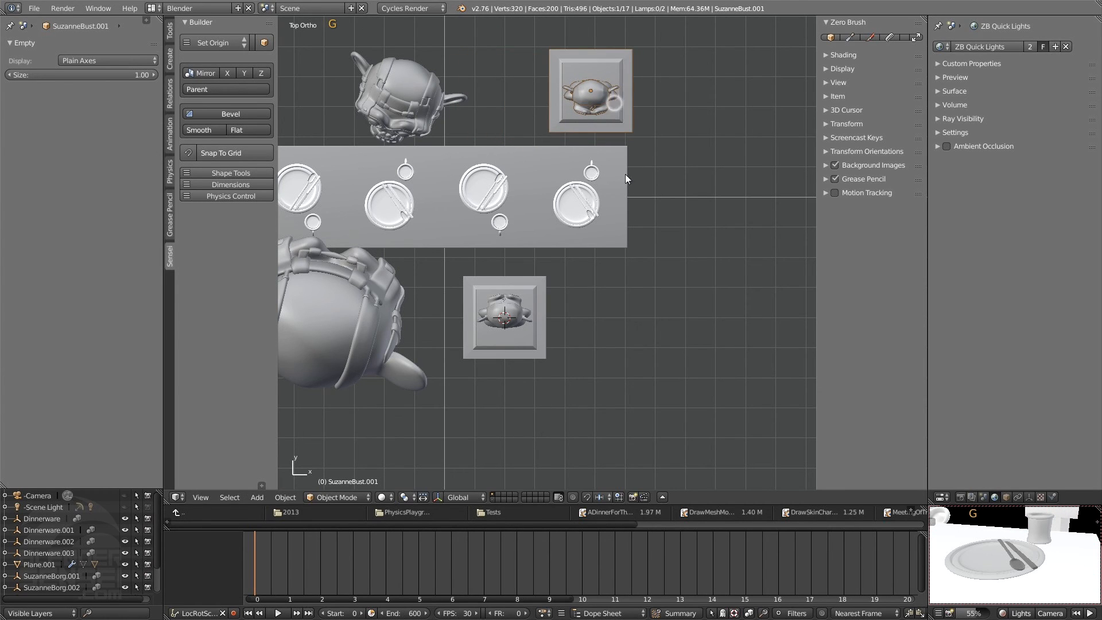
- Scale the duplicated SuzanneBust down and lower it about 1 unit along the Z axis so that its pedestal meets the ground plane
{"action": "mouse_move", "coordinate": [626, 174]}
{"action": "middle_mouse_down"}
{"action": "mouse_move", "coordinate": [543, 145]}
{"action": "mouse_move", "coordinate": [576, 122]}
{"action": "mouse_move", "coordinate": [605, 188]}
{"action": "mouse_move", "coordinate": [588, 163]}
{"action": "mouse_move", "coordinate": [582, 178]}
{"action": "mouse_move", "coordinate": [588, 146]}
{"action": "middle_mouse_up"}
{"action": "key", "text": "s"}
{"action": "key", "text": "s"}
{"action": "left_click", "coordinate": [609, 179]}
{"action": "key", "text": "g"}
{"action": "key", "text": "z"}
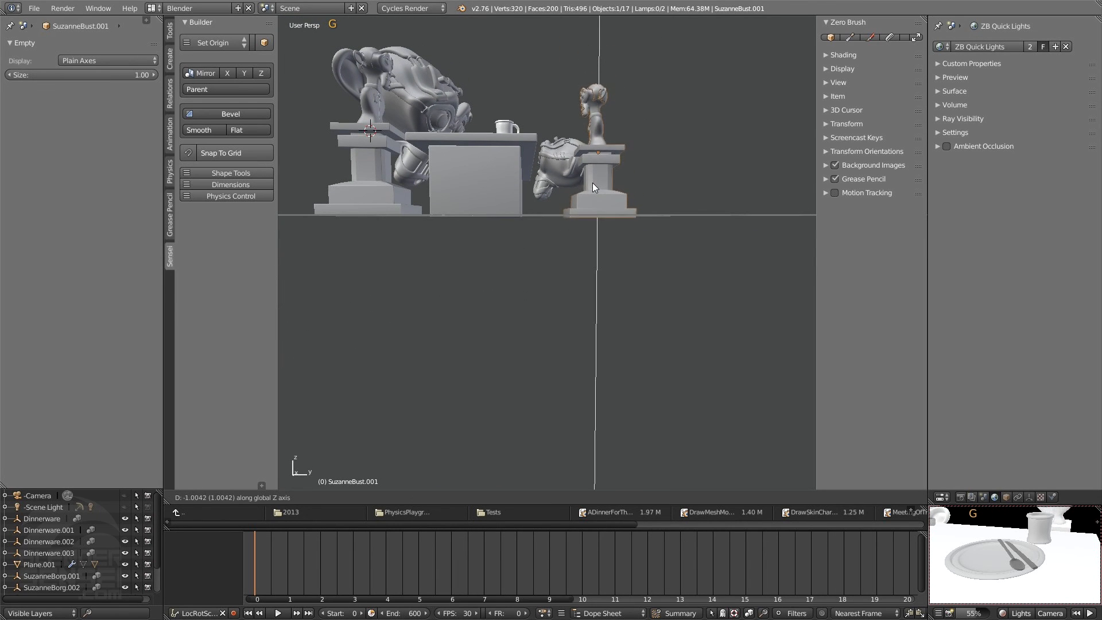
{"action": "left_click", "coordinate": [593, 180]}
- Rotate the smaller duplicated SuzanneBust about the global Z axis so that it turns slightly on its spot beside the table
{"action": "middle_click_drag", "start_coordinate": [598, 165], "coordinate": [587, 263]}
{"action": "key", "text": "r"}
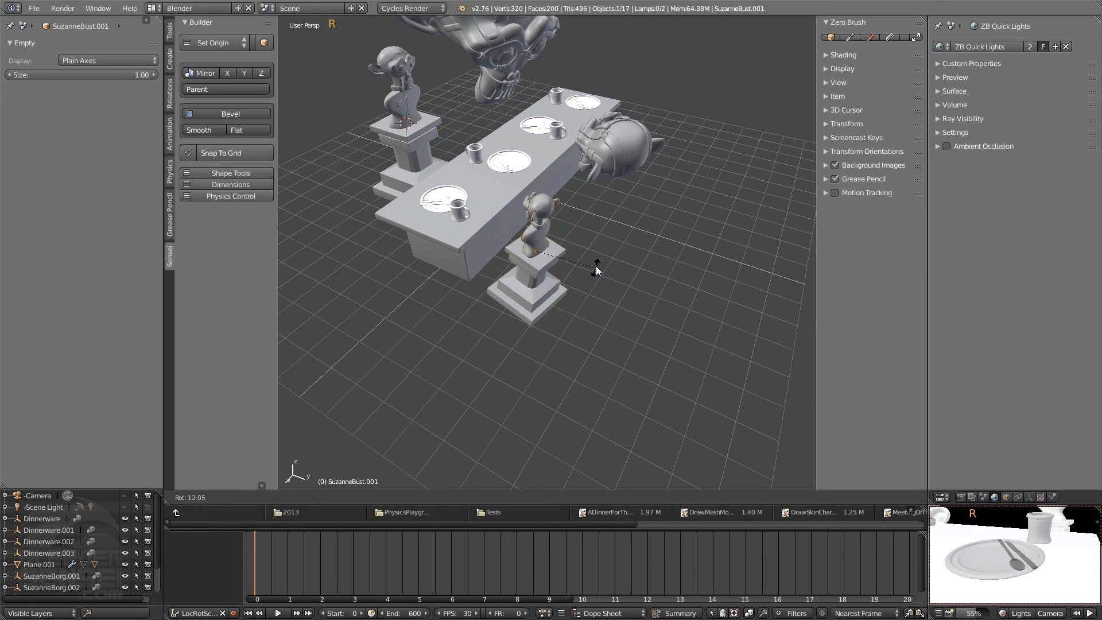
{"action": "key", "text": "x"}
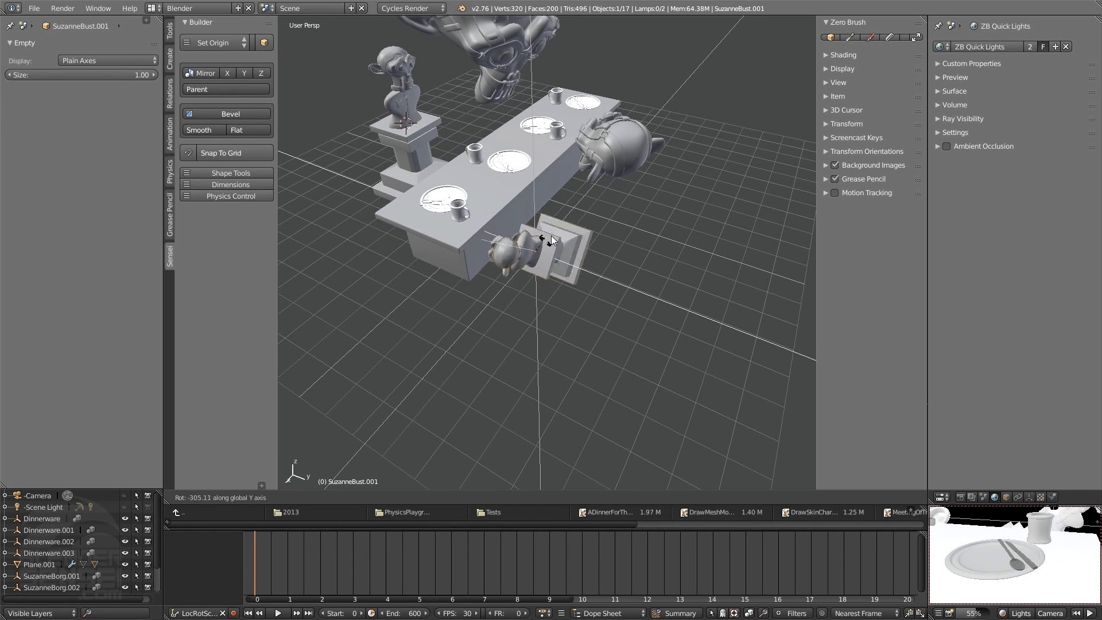
{"action": "key", "text": "z"}
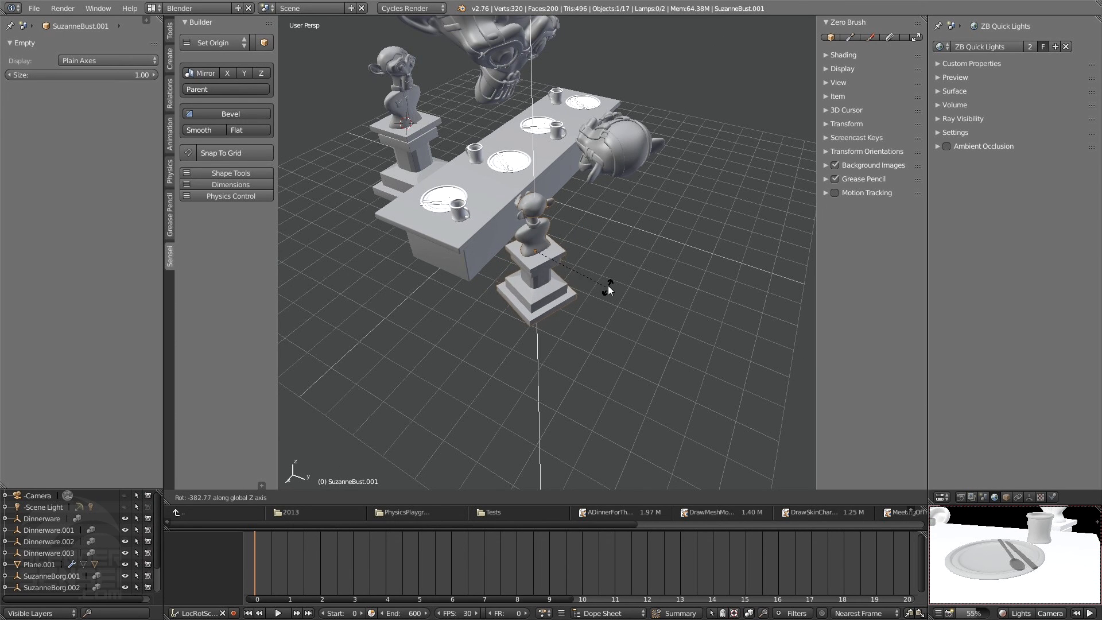
{"action": "left_click", "coordinate": [610, 281]}
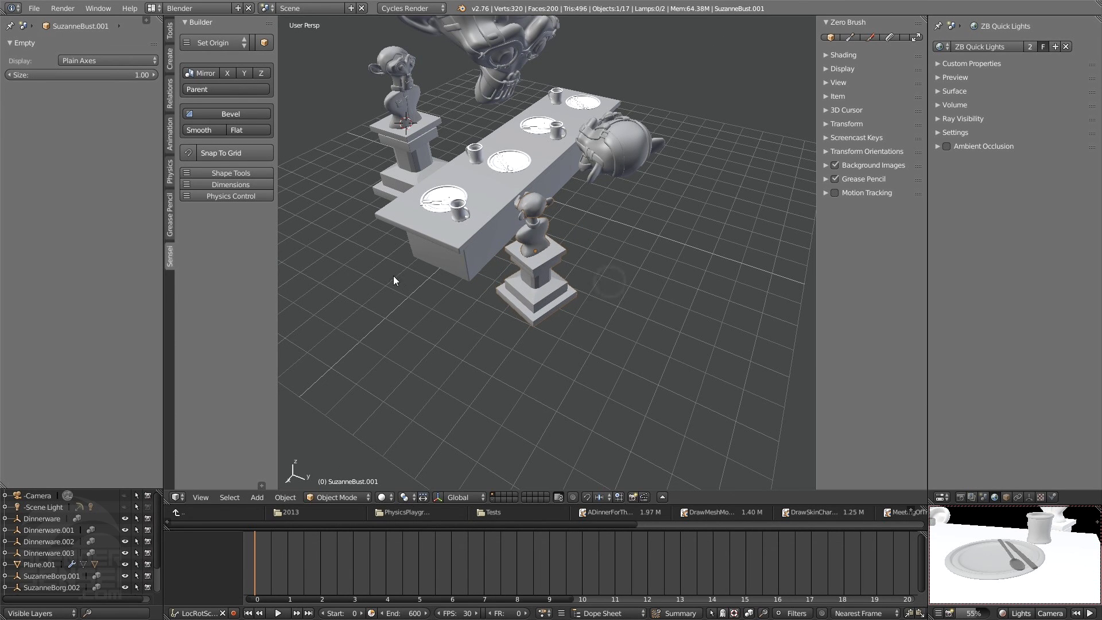
- Rotate the original SuzanneBust on the opposite side of the table about -19° around the global Z axis
{"action": "middle_click_drag", "start_coordinate": [394, 276], "coordinate": [677, 258]}
{"action": "middle_click_drag", "start_coordinate": [517, 230], "coordinate": [517, 299]}
{"action": "right_click", "coordinate": [425, 256]}
{"action": "key", "text": "r"}
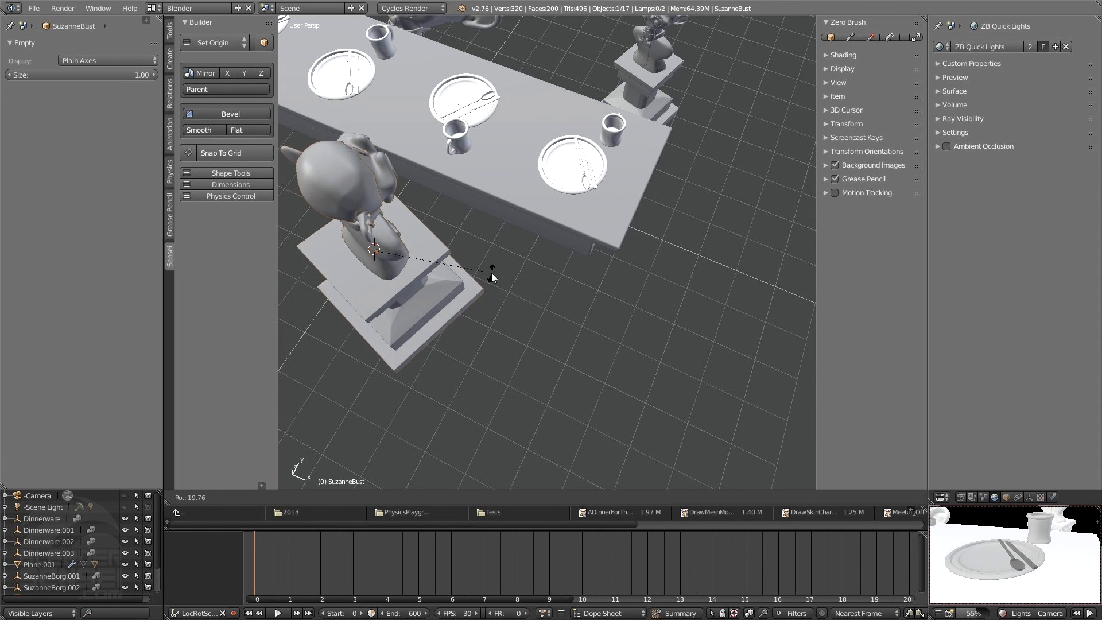
{"action": "key", "text": "z"}
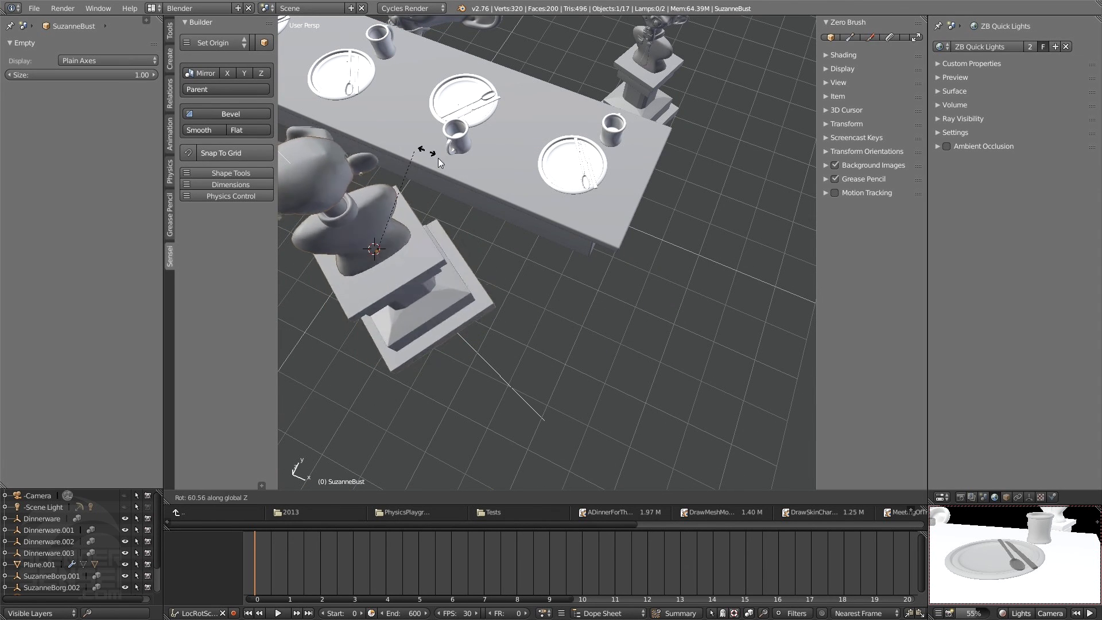
{"action": "key", "text": "y"}
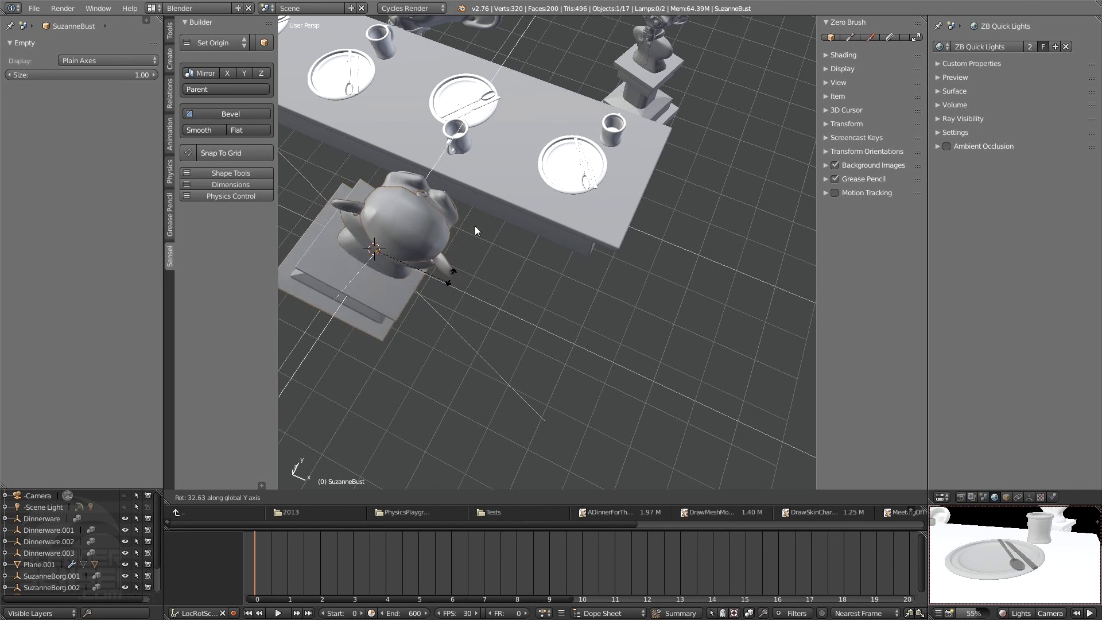
{"action": "key", "text": "z"}
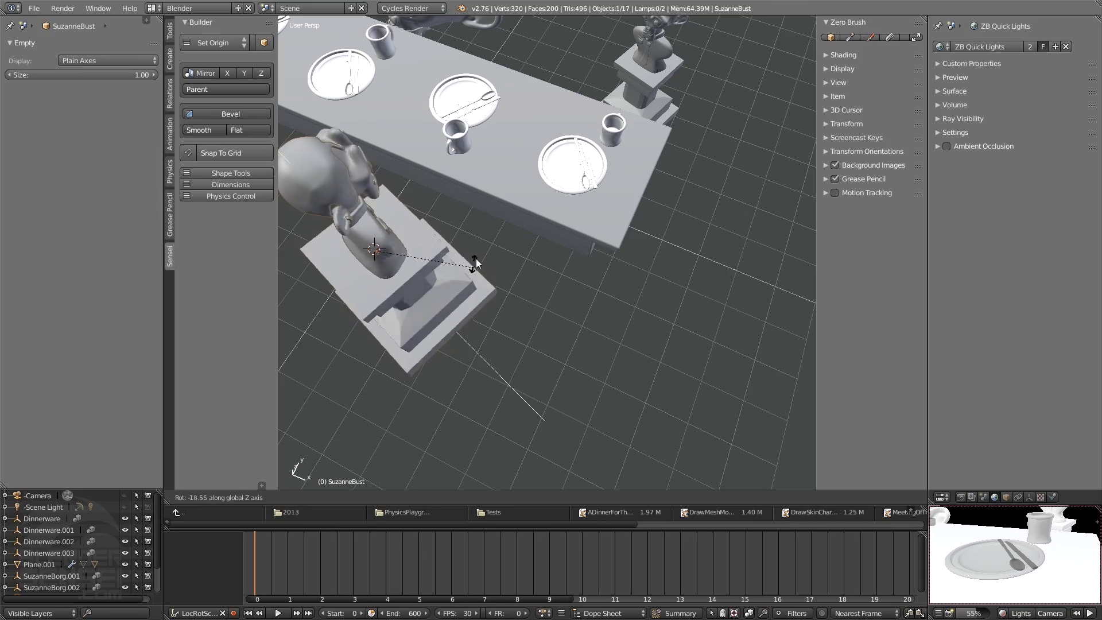
{"action": "left_click", "coordinate": [474, 270]}
- Reset the 3D cursor to the scene centre, then add a plane there and scale it up into a large floor beneath the table
{"action": "middle_click_drag", "start_coordinate": [468, 277], "coordinate": [464, 180]}
{"action": "key", "text": "shift+c"}
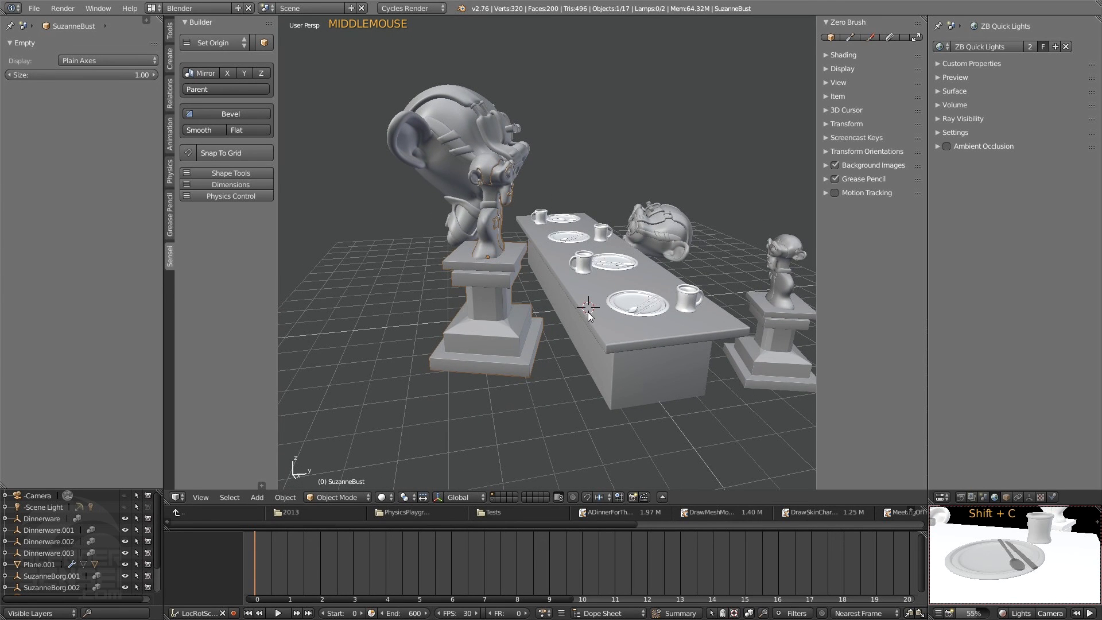
{"action": "middle_click_drag", "start_coordinate": [589, 315], "coordinate": [577, 270], "text": "shift"}
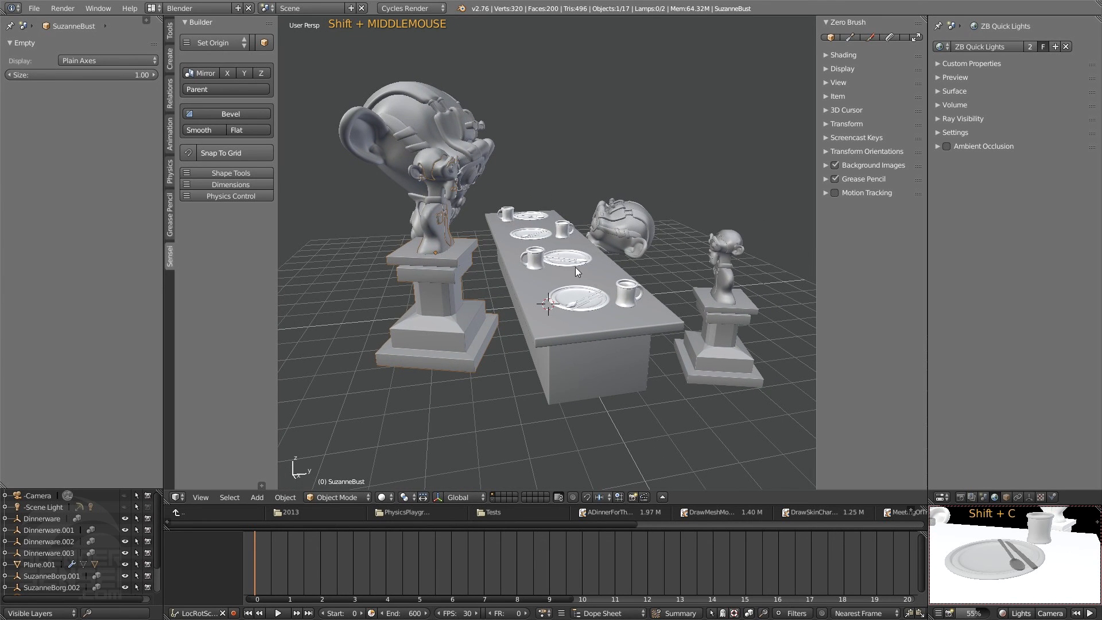
{"action": "key", "text": "shift+a"}
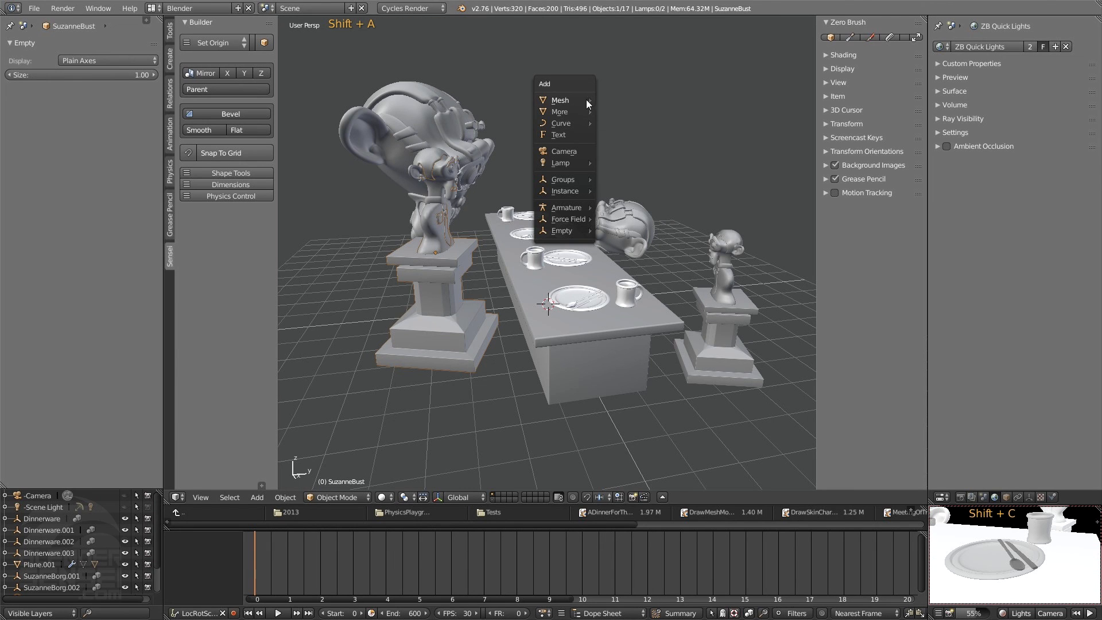
{"action": "mouse_move", "coordinate": [587, 99]}
{"action": "left_click", "coordinate": [624, 101]}
{"action": "key", "text": "s"}
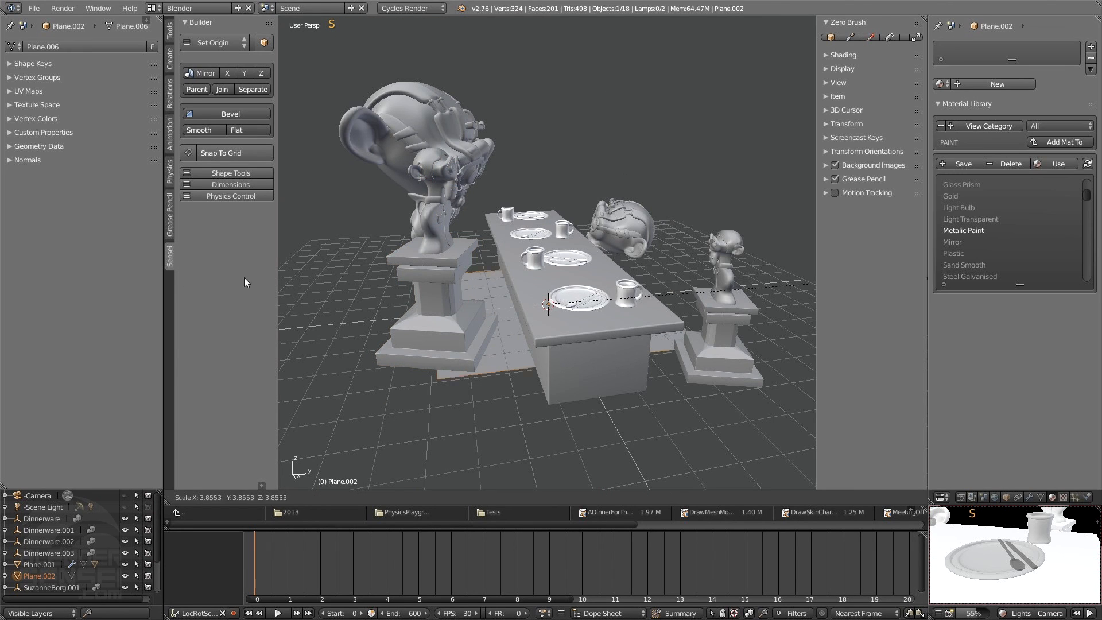
{"action": "left_click", "coordinate": [333, 324]}
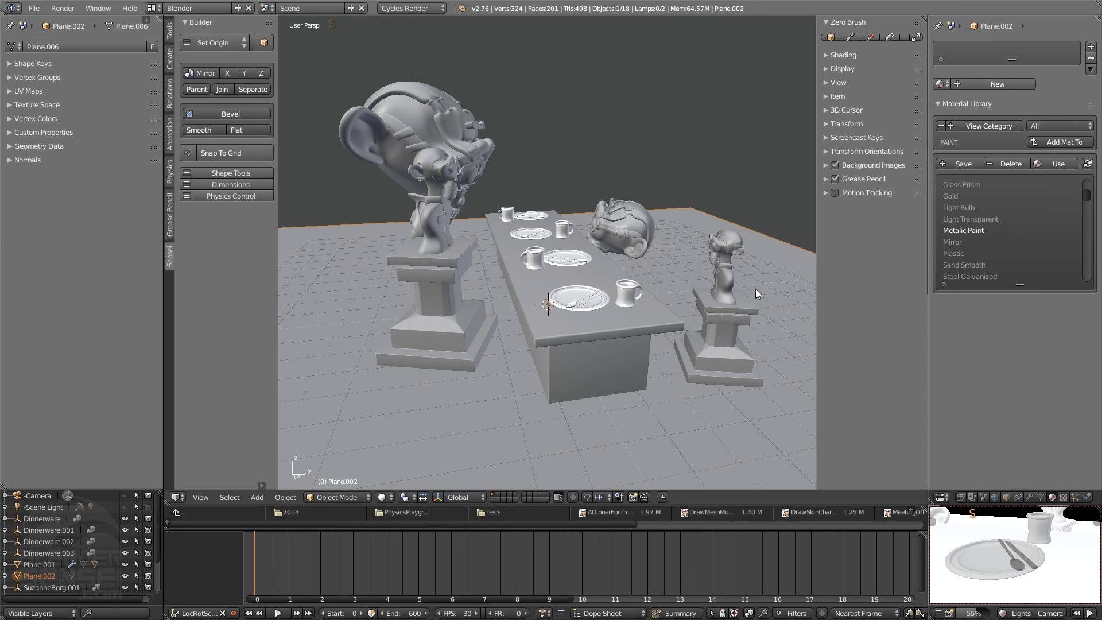
- Add subdivision surface smoothing to the floor plane to round its outline, and scale the plane up further
{"action": "key", "text": "w"}
{"action": "key", "text": "w"}
{"action": "key", "text": "w"}
{"action": "key", "text": "w"}
{"action": "key", "text": "s"}
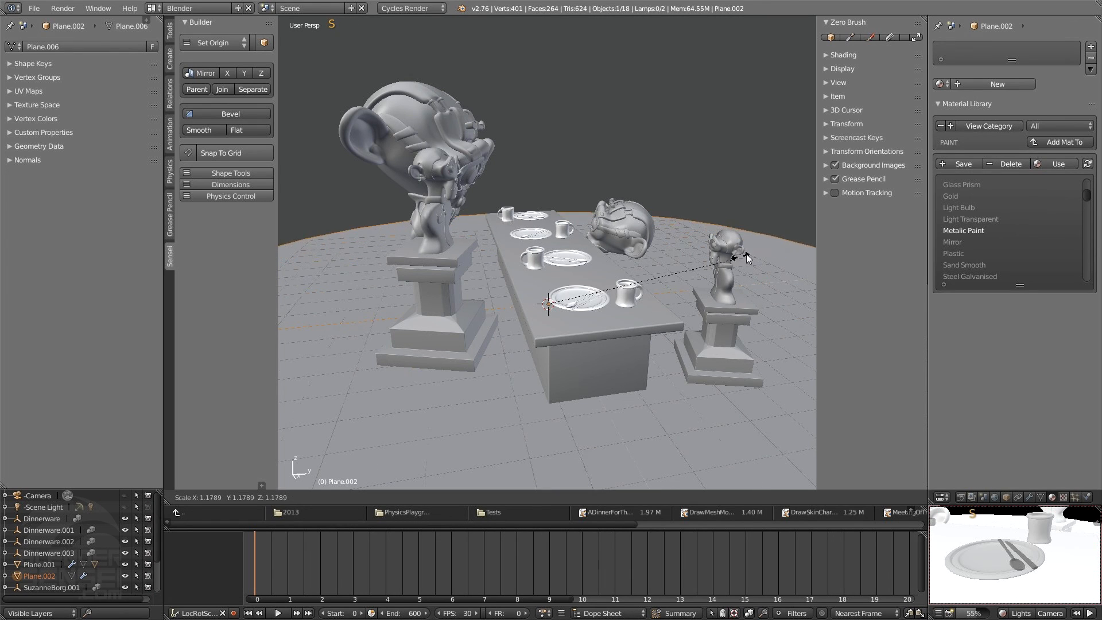
{"action": "left_click", "coordinate": [186, 200]}
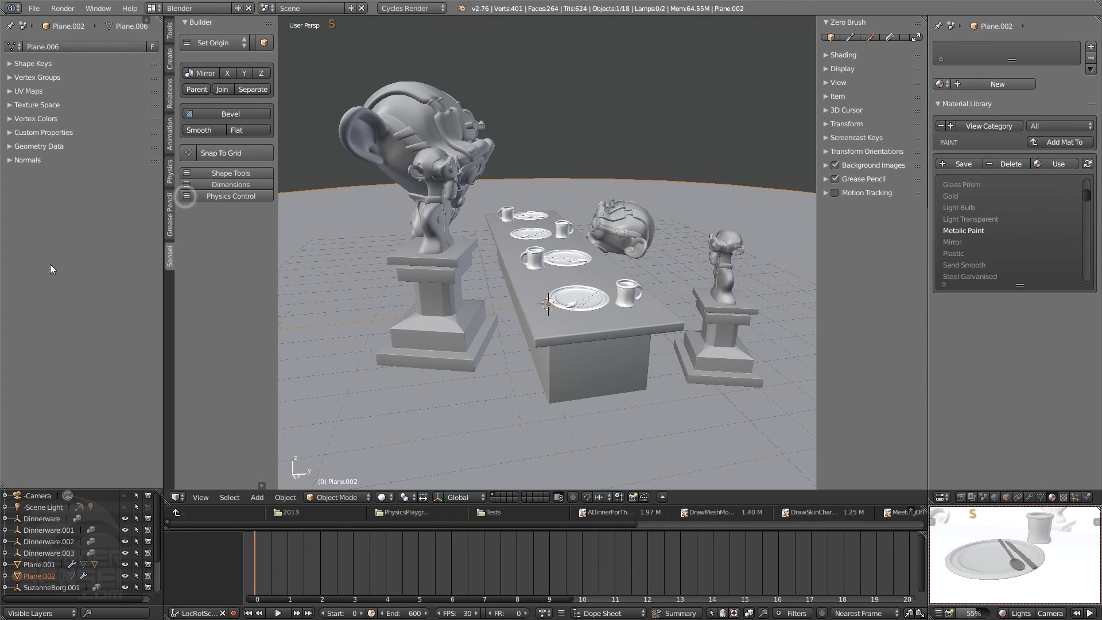
- Examine the whole dinner table arrangement on its new floor in the rendered preview and the 3D view
{"action": "scroll", "coordinate": [983, 538], "scroll_direction": "down", "scroll_amount": 6}
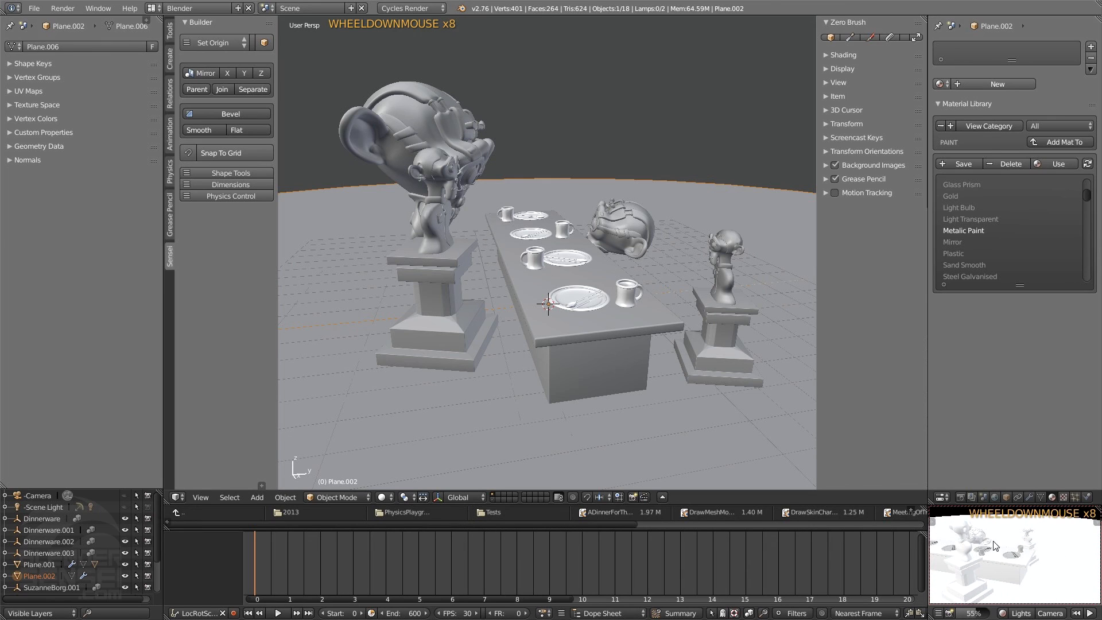
{"action": "middle_click_drag", "start_coordinate": [987, 540], "coordinate": [1009, 554]}
{"action": "scroll", "coordinate": [572, 287], "scroll_direction": "down", "scroll_amount": 2}
{"action": "middle_click_drag", "start_coordinate": [573, 287], "coordinate": [581, 333], "text": "shift"}
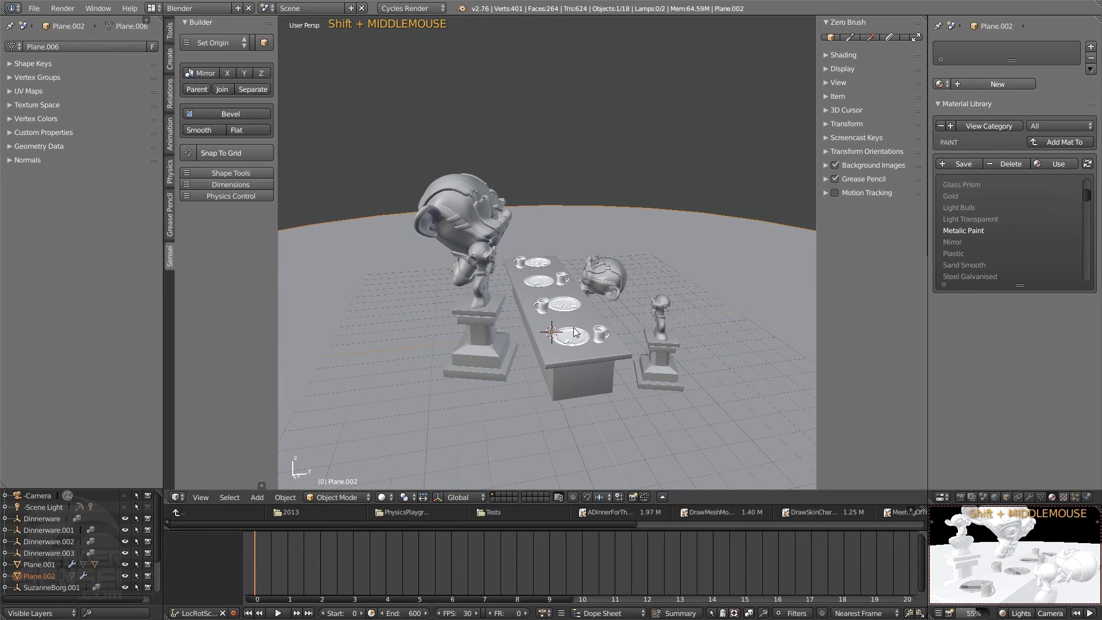